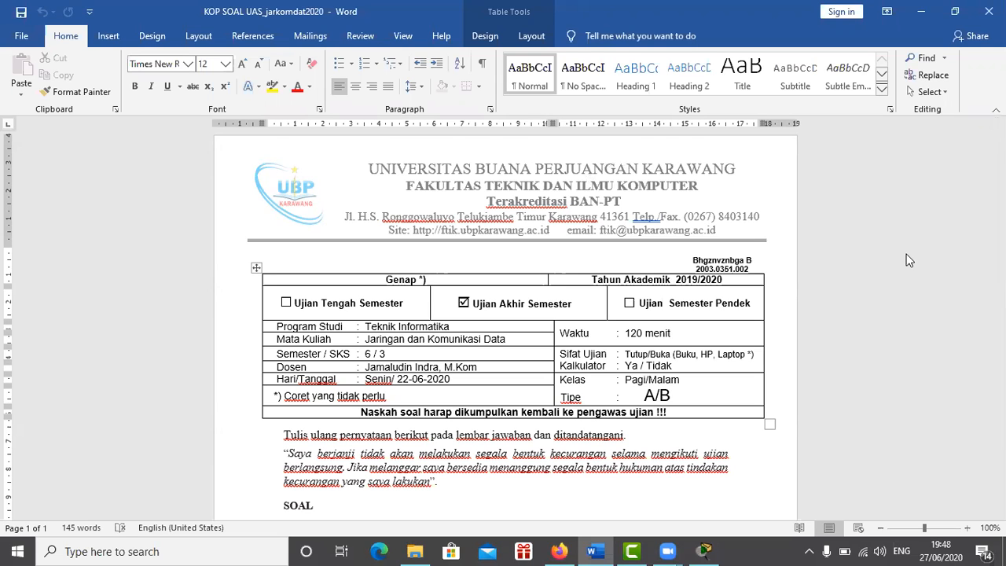
Step: Review the network design question and its topology diagram in the exam document, and switch to Cisco Packet Tracer
scroll(312, 315, down, 5)
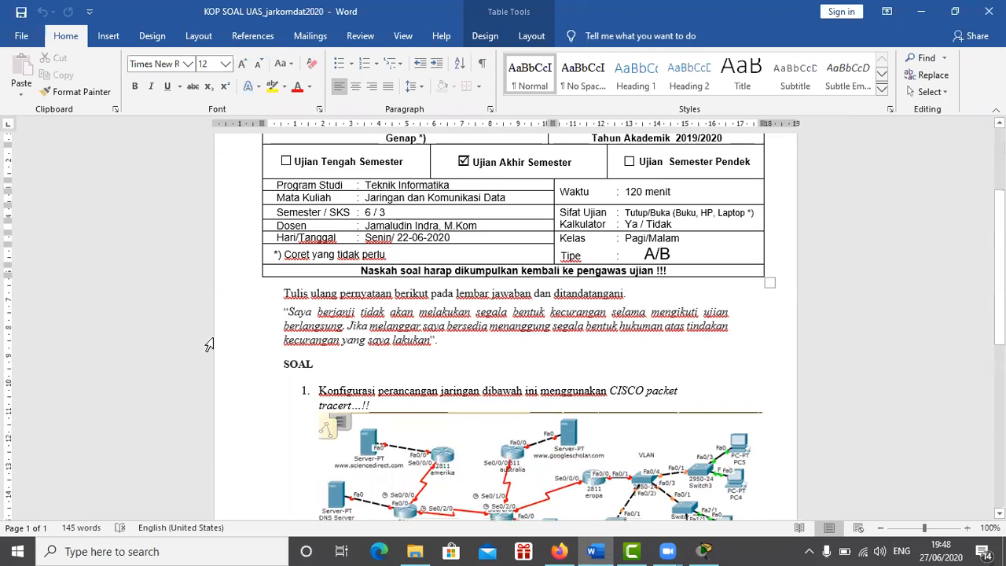
scroll(256, 334, down, 1)
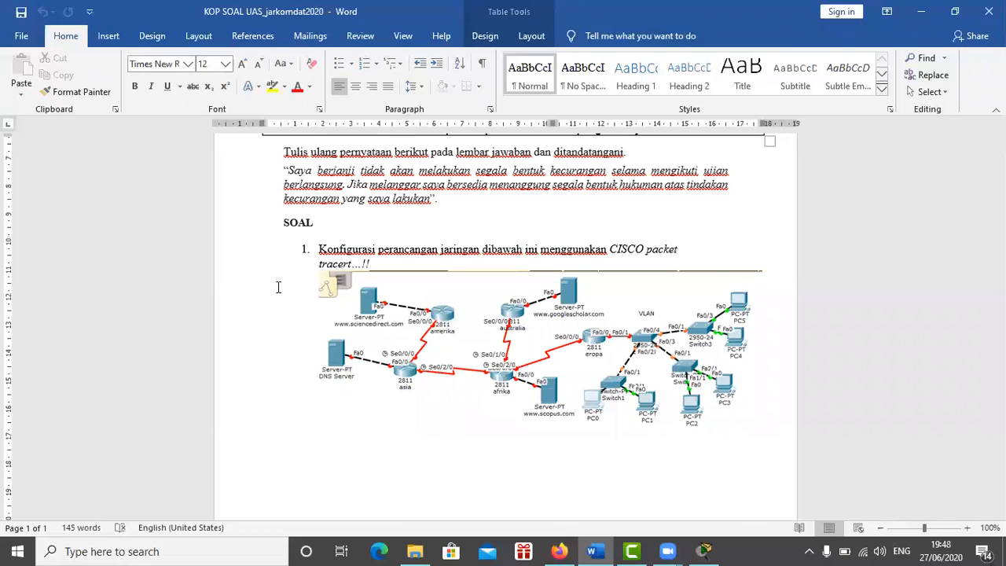
scroll(275, 286, down, 2)
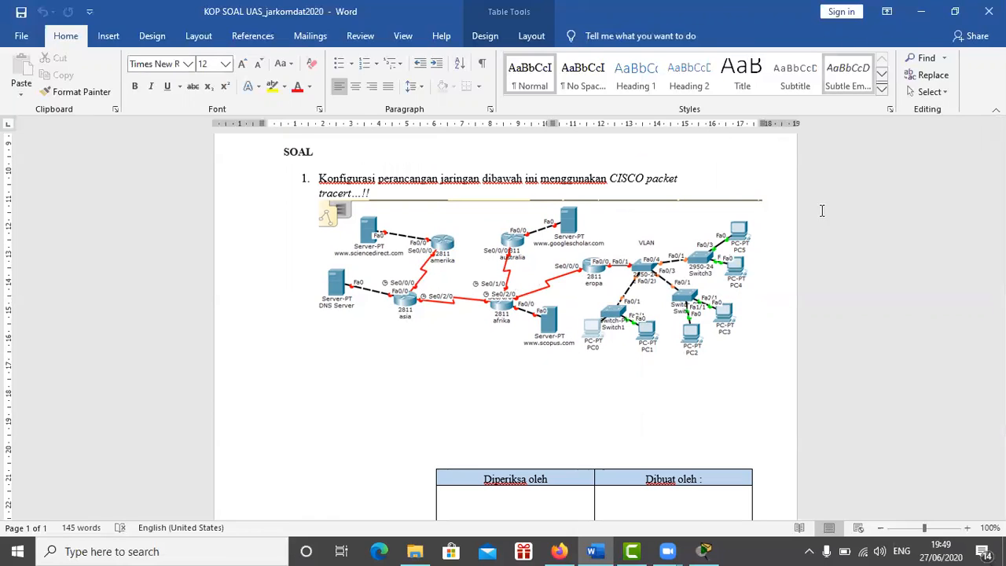
click(601, 549)
click(705, 550)
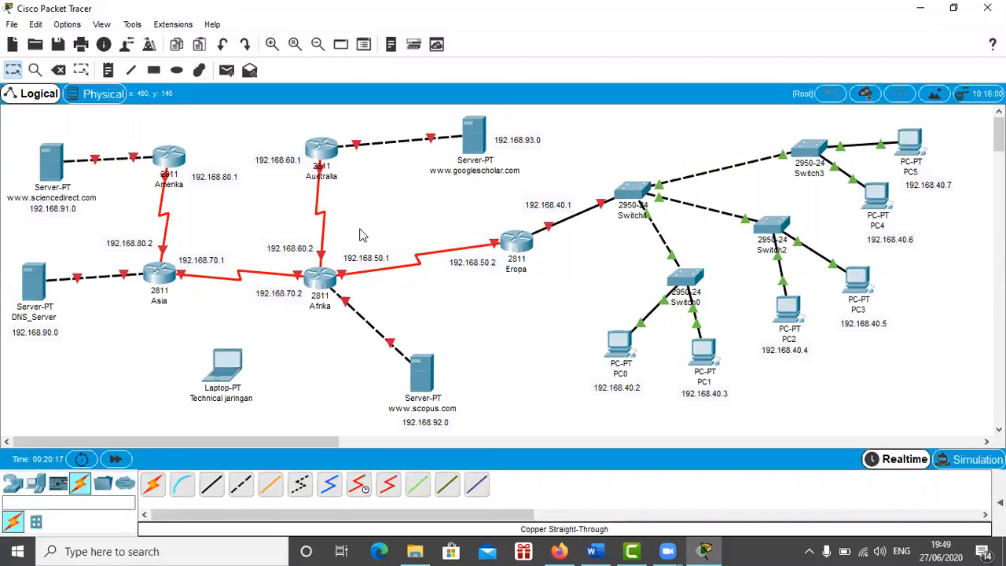
mouse_move(525, 260)
drag(226, 384, 206, 357)
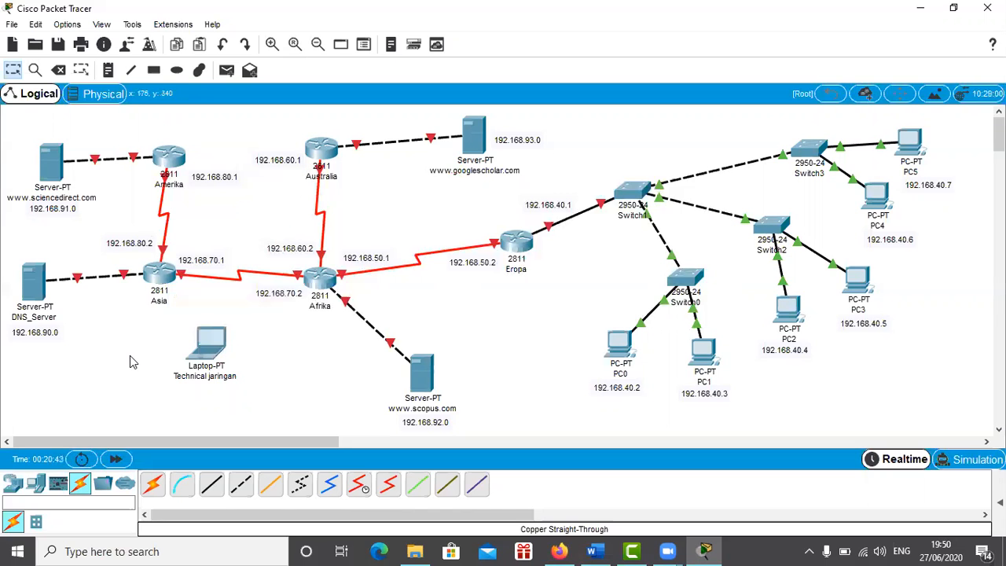
drag(217, 347, 233, 360)
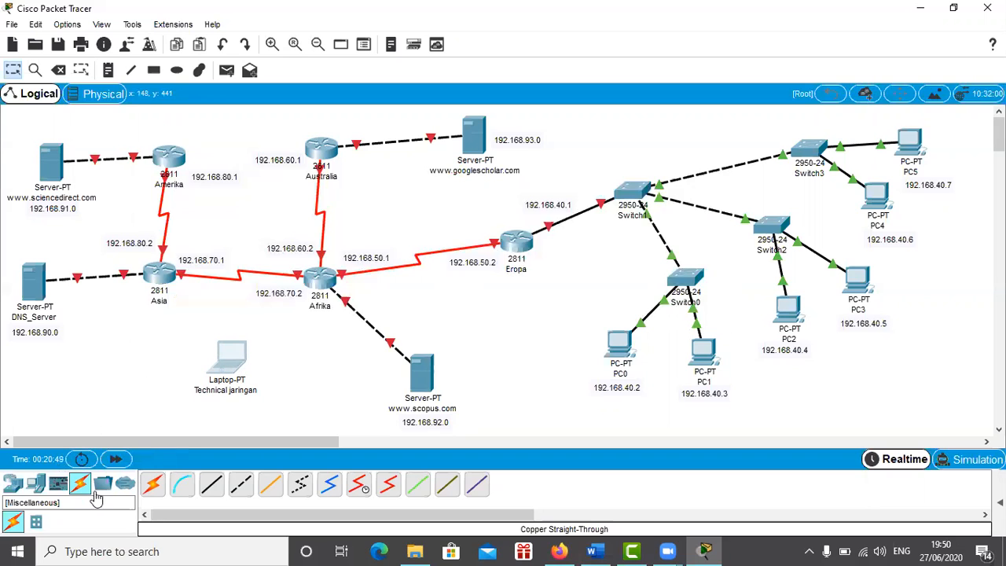
click(178, 488)
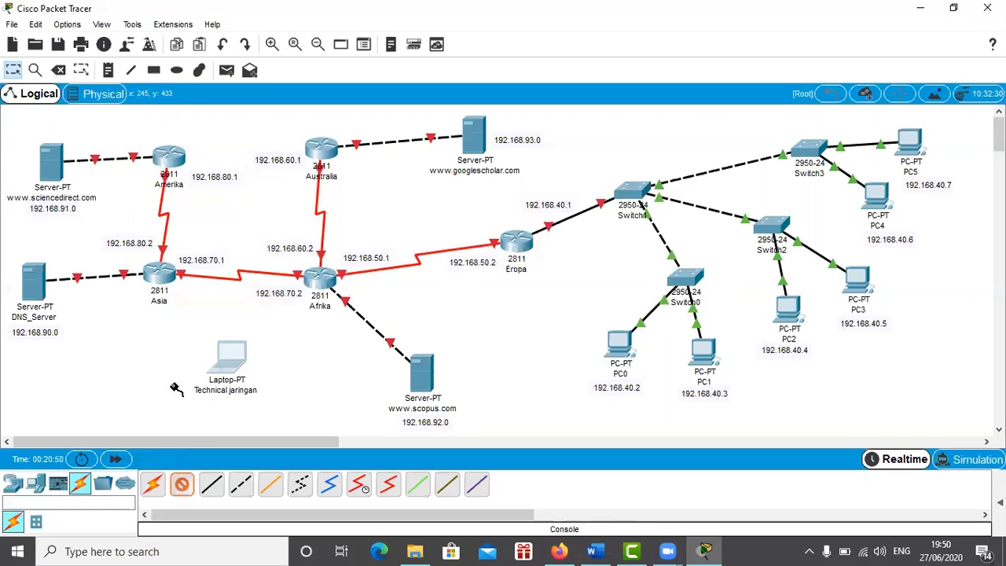
click(228, 364)
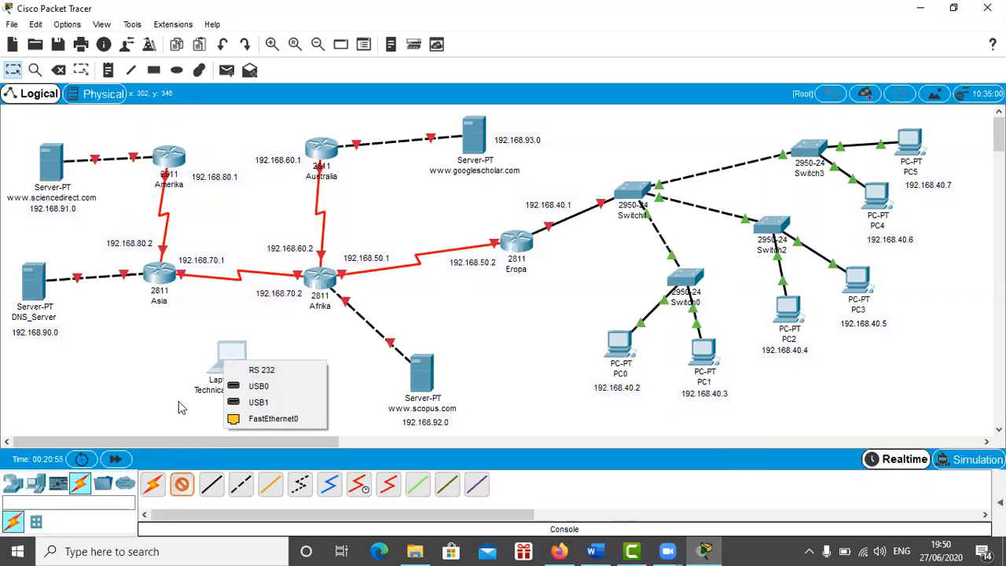
click(166, 373)
click(210, 494)
Step: Connect the Technical jaringan laptop's RS 232 port to the Amerika router's Console port with a console cable, and move the laptop below DNS_Server
click(188, 493)
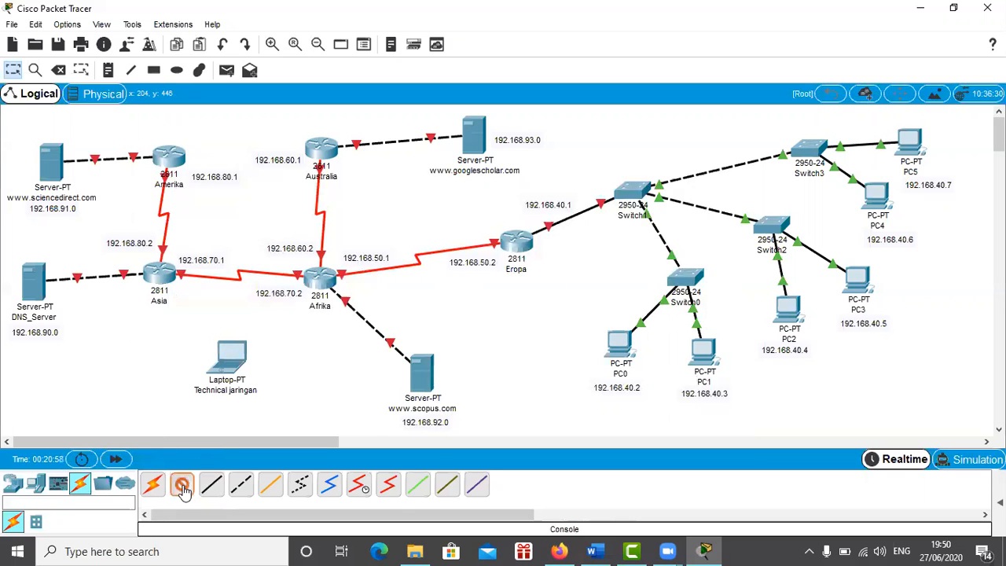
click(223, 369)
click(252, 376)
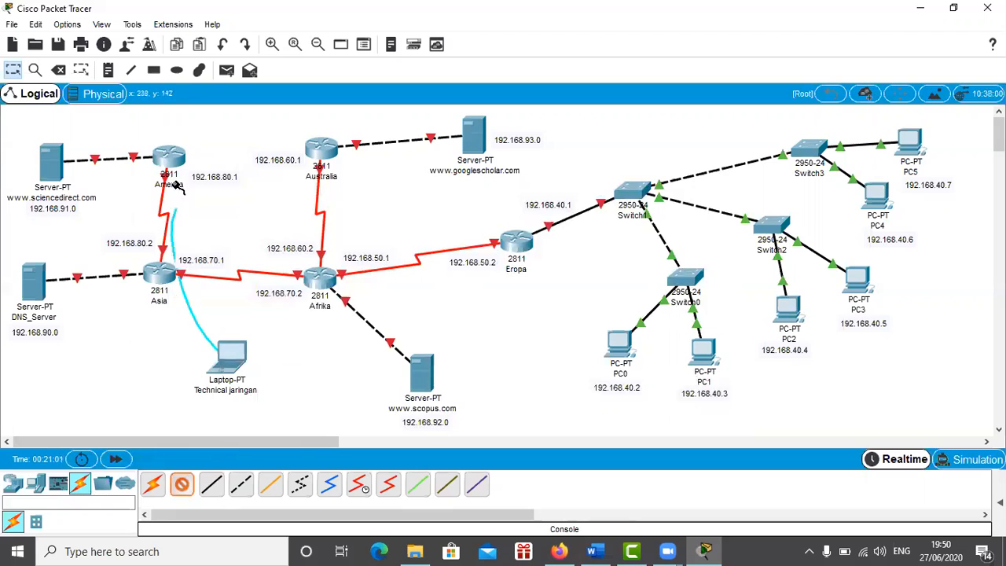
click(168, 160)
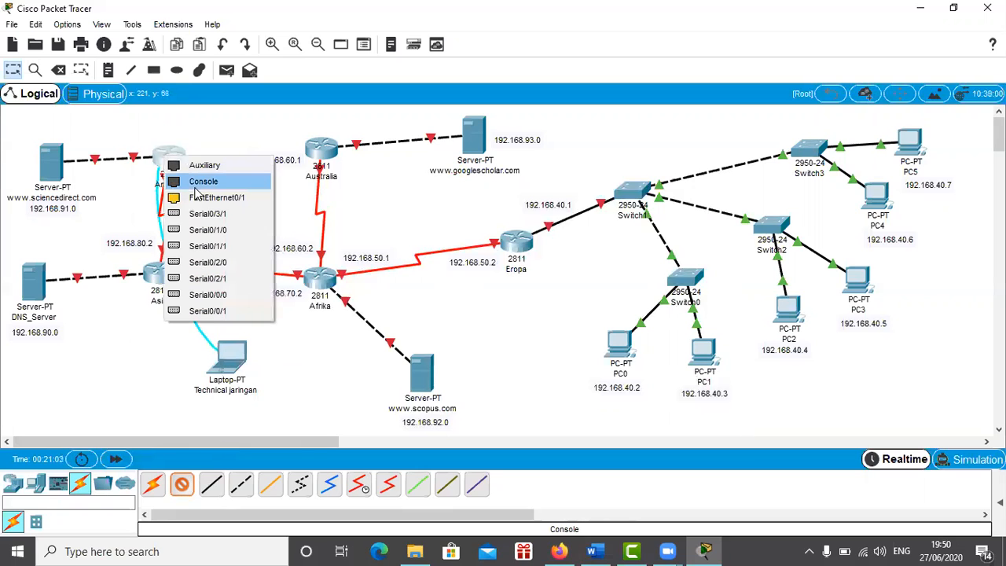
click(201, 181)
drag(230, 359, 101, 383)
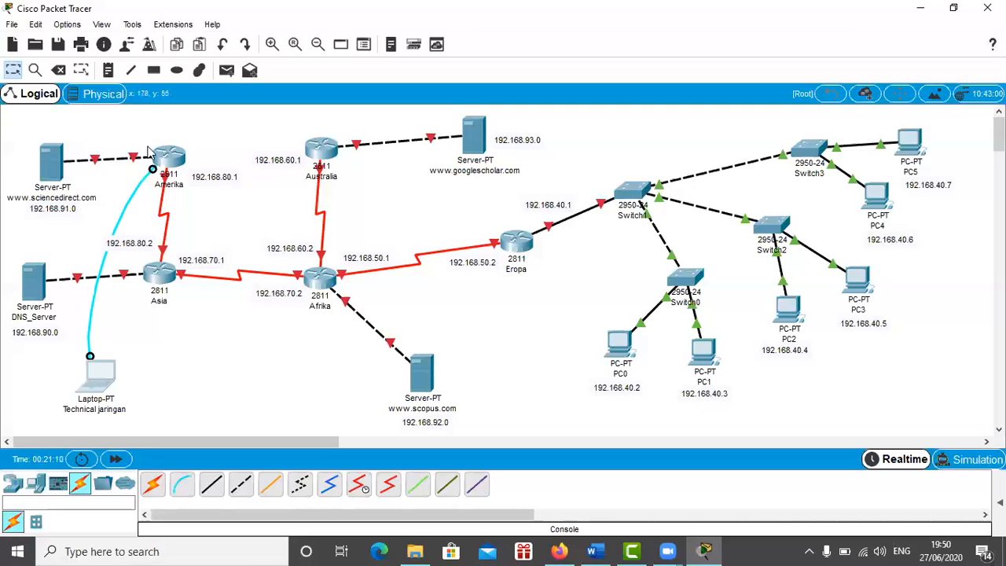
Step: Open a terminal session on the Technical jaringan laptop with the default port configuration and decline the initial configuration dialog
mouse_move(140, 161)
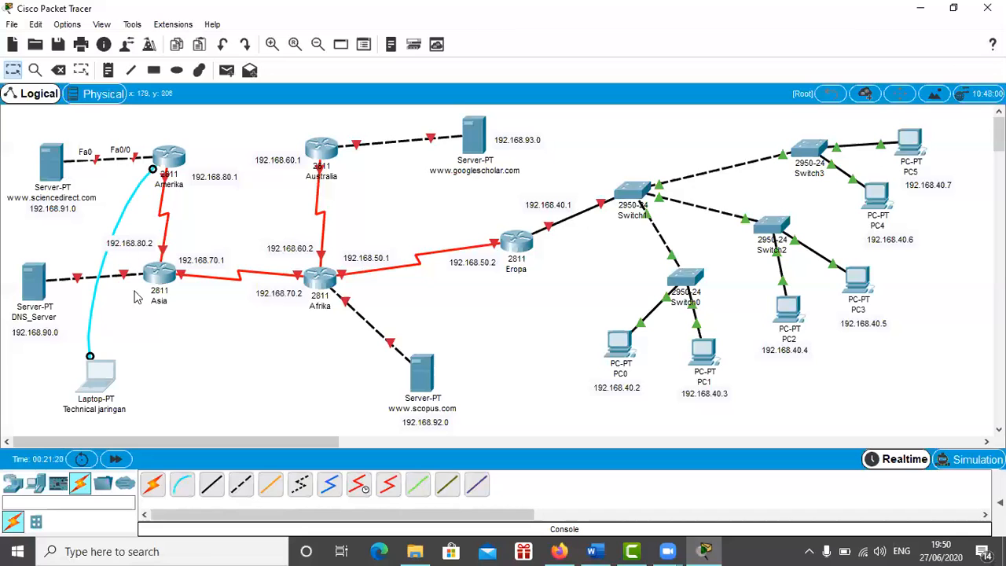
click(96, 386)
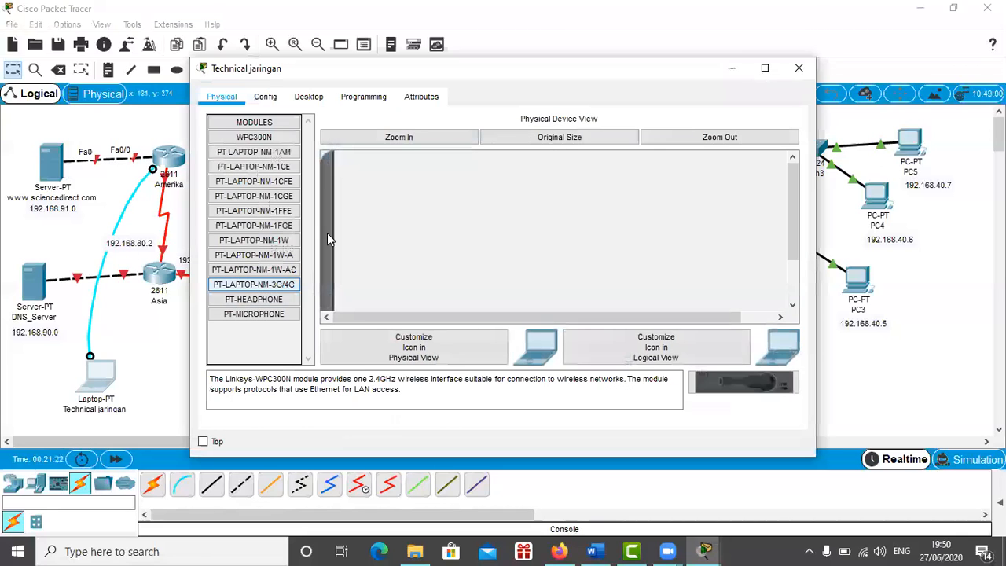
click(318, 100)
click(496, 149)
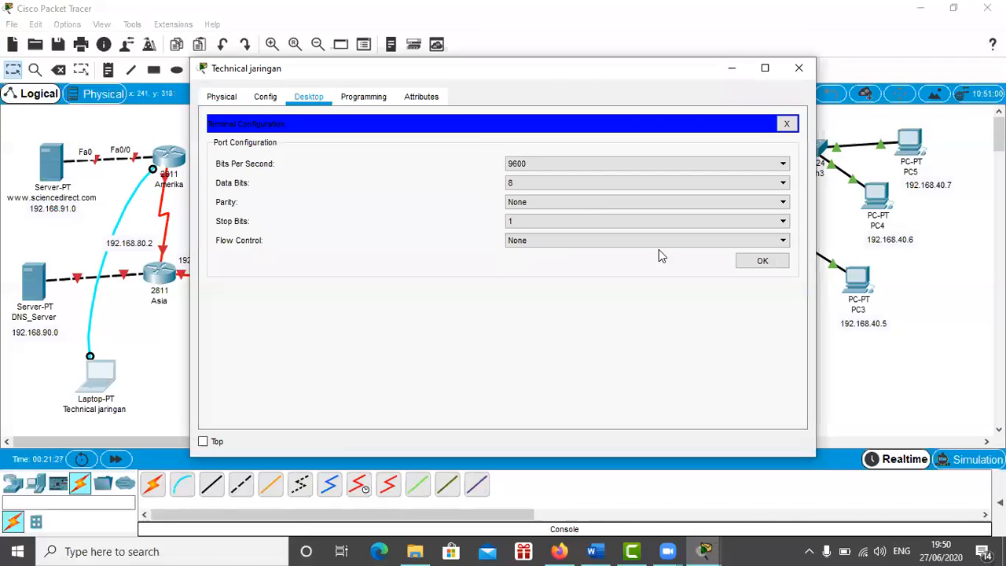
click(751, 263)
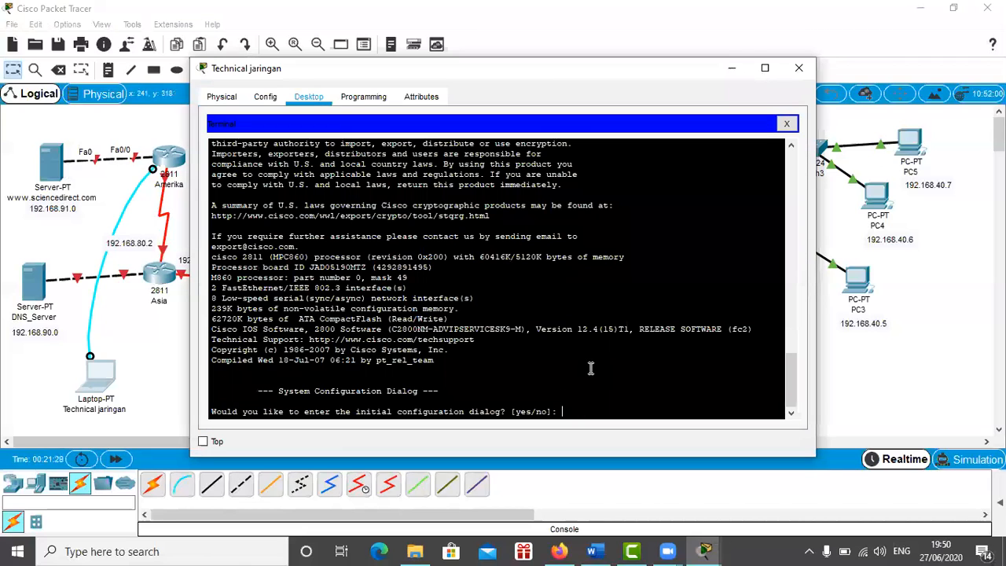
text(n)
key(Return)
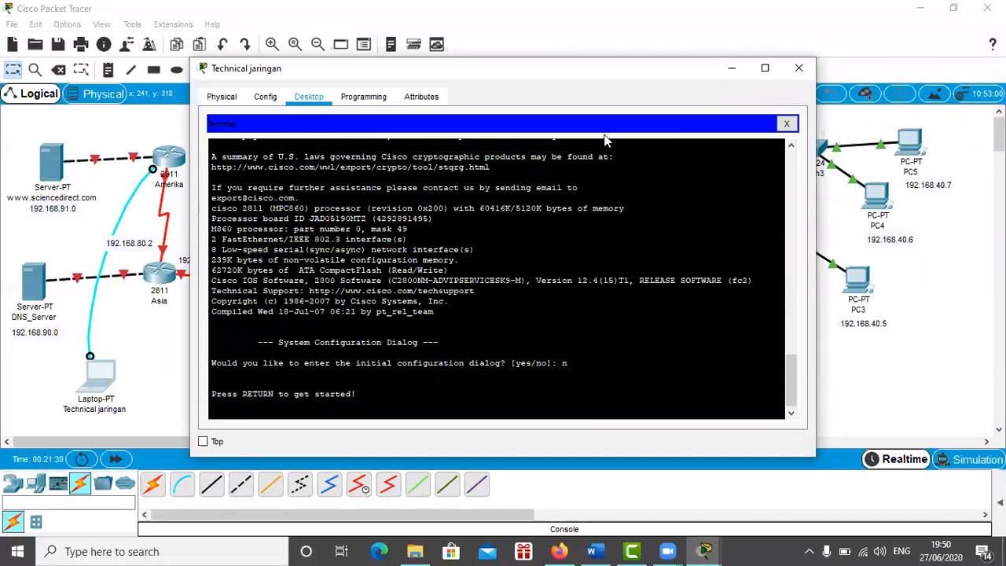
Step: Narrow and reposition the laptop's terminal window so the Amerika router and its links stay in view
drag(189, 171, 407, 171)
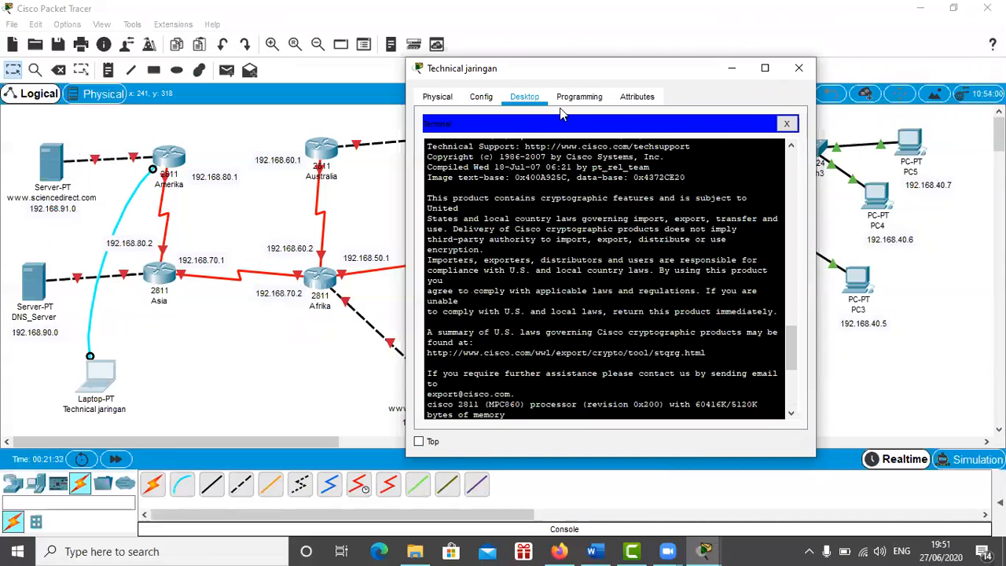
drag(578, 75, 496, 63)
scroll(472, 389, down, 8)
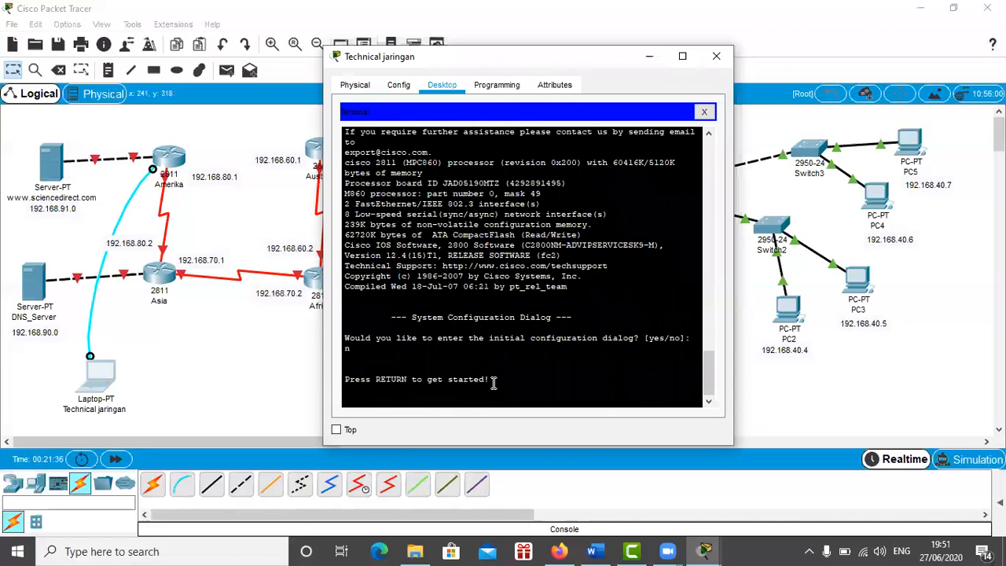
Step: Start the router's command line, enter privileged mode with ena, and enter global configuration mode with config t
key(Return)
text(ena)
key(Return)
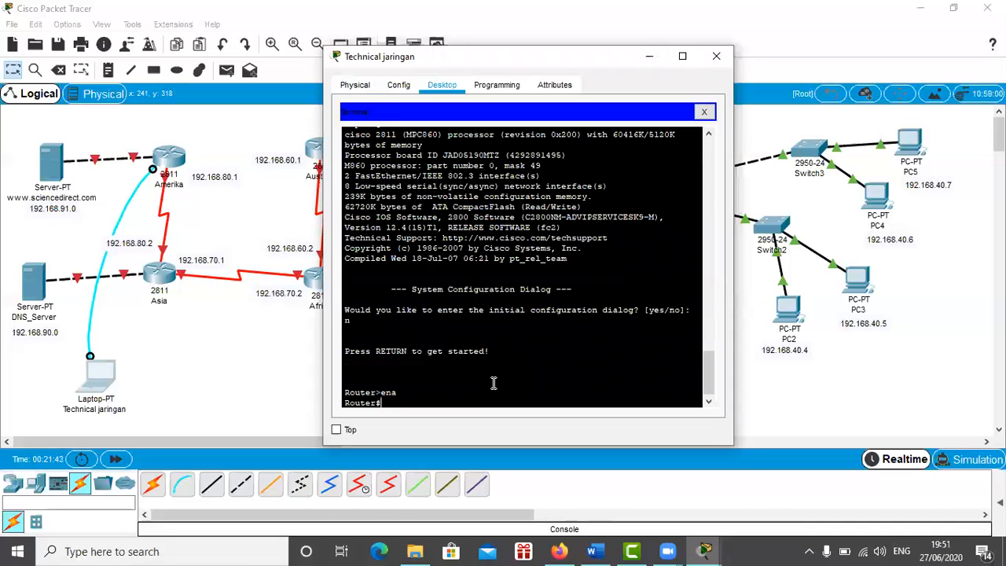
text(config t)
key(Return)
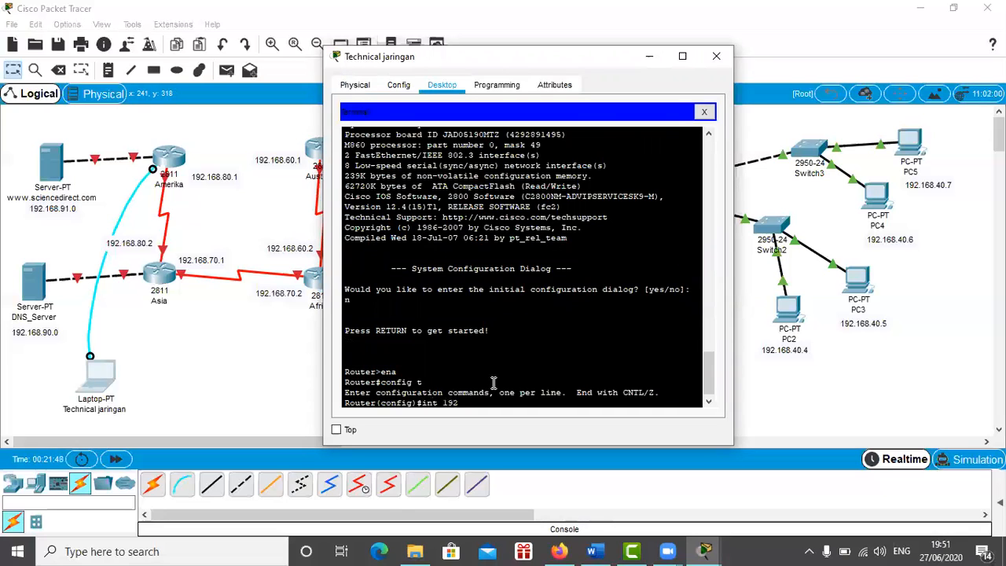
Step: Try to run the command int 192.168.91.1 255.255.255.0 in global configuration mode
text(int 192.168.91.1 2)
text(55.255.255.0)
key(Return)
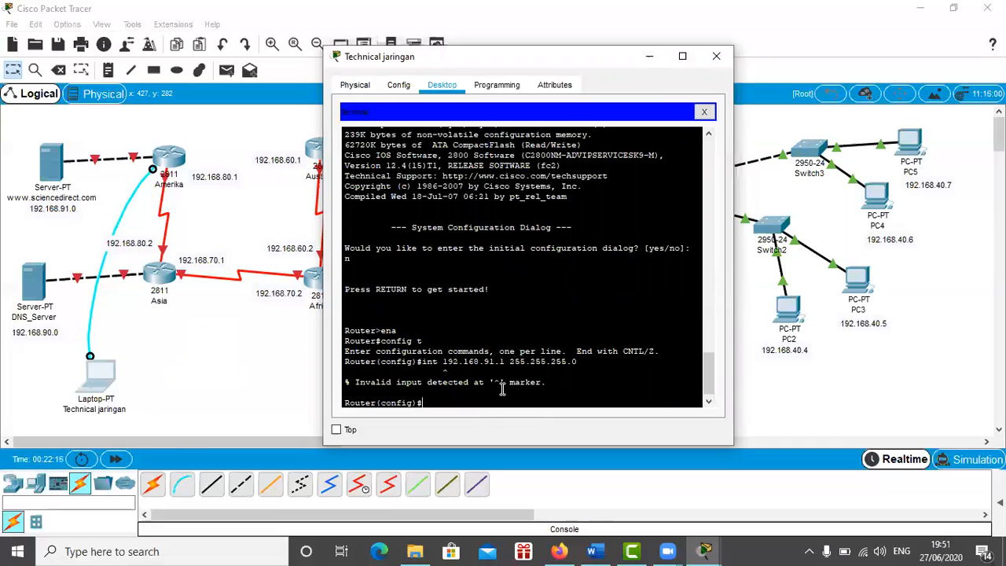
Step: Configure interface fa0/0 on the Amerika router with IP address 192.168.91.1 and mask 255.255.255.0, and enable it with no sh
text(int fa0/0)
key(Return)
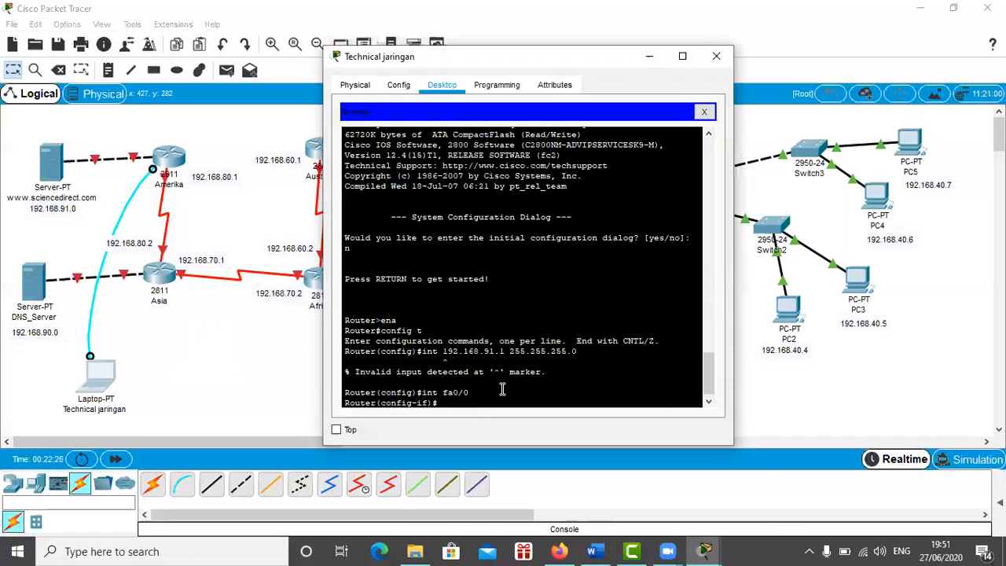
text(ip add 192.168)
text(.91.1 255.255.255.0)
key(Return)
text(no sh)
key(Return)
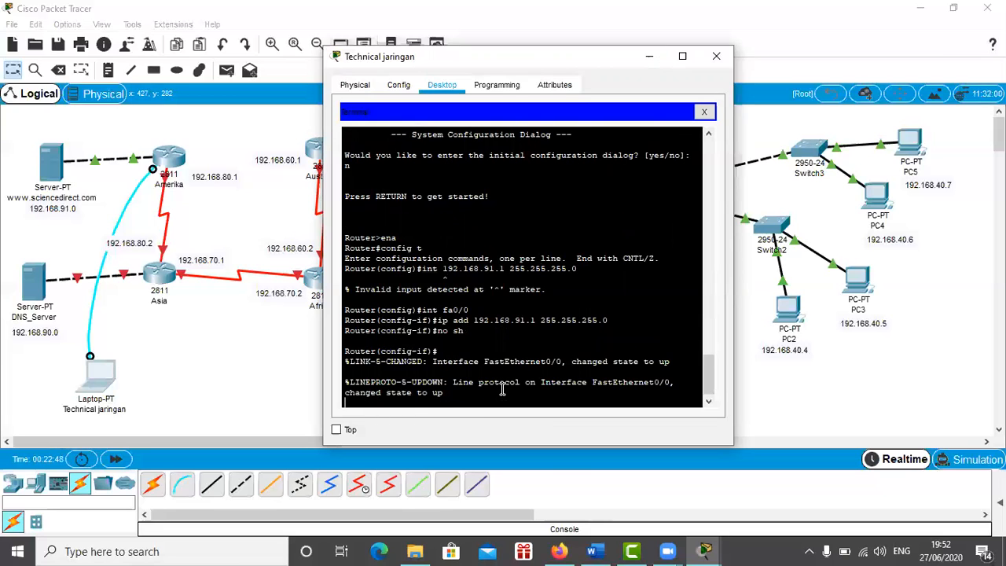
Step: Exit the fa0/0 interface configuration back to global configuration mode
key(Return)
text(er(config-if)#e)
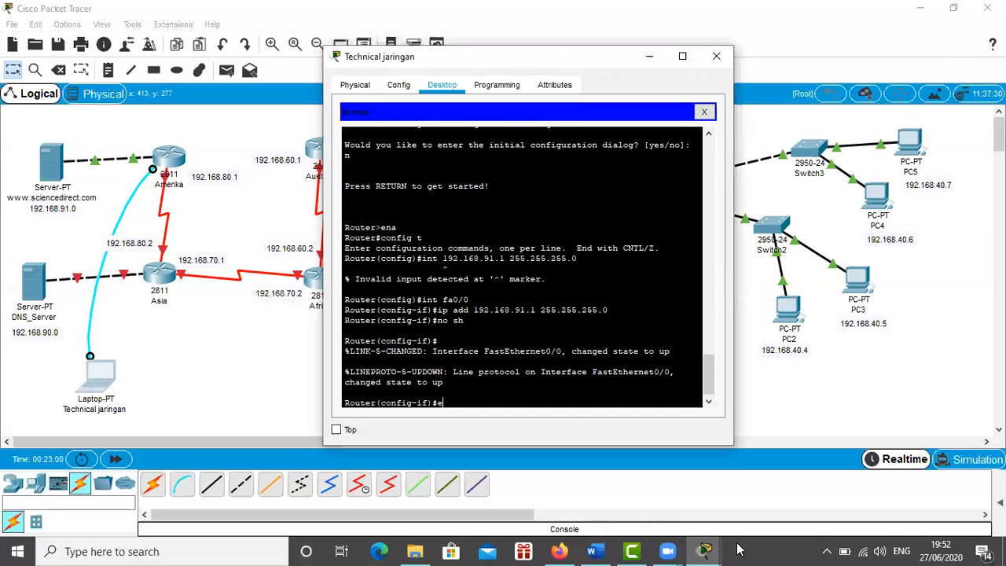
mouse_move(668, 551)
mouse_move(717, 494)
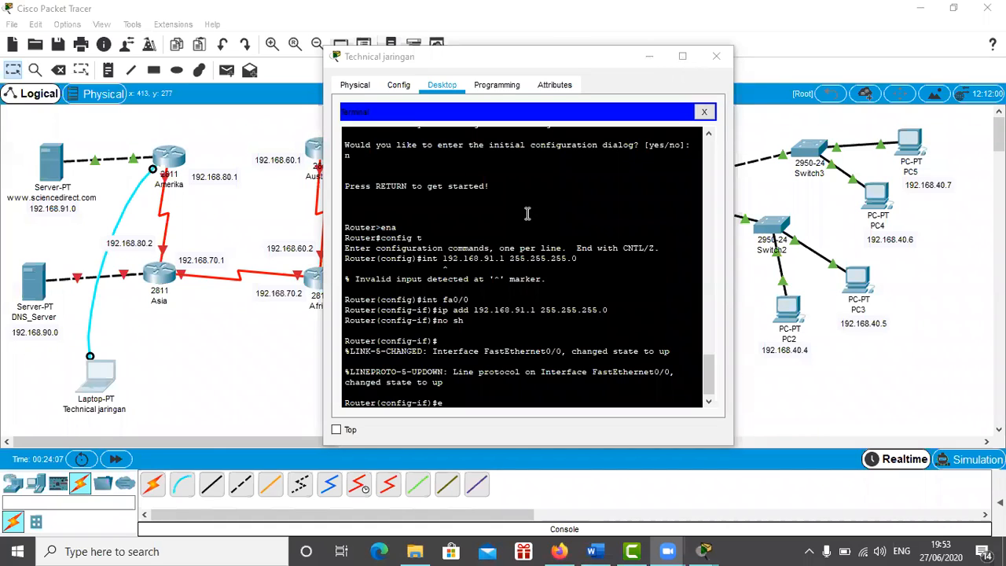
click(467, 404)
text(e)
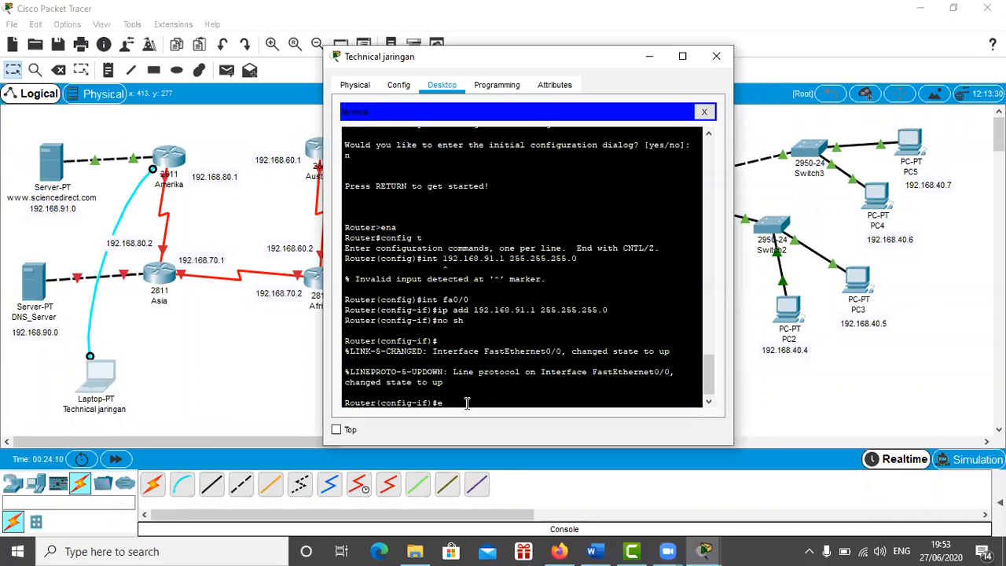
text(xit)
key(Return)
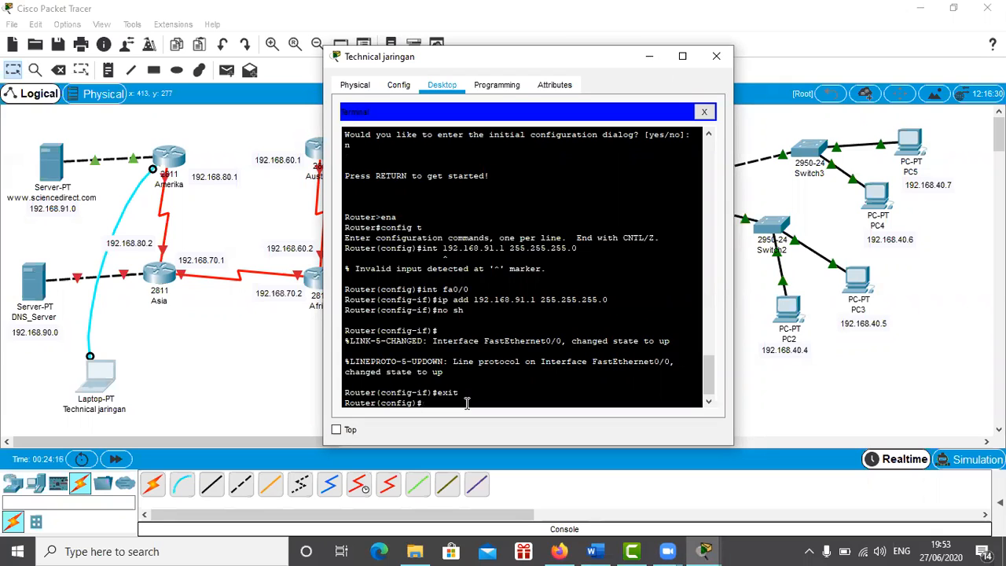
Step: Check the Amerika–Asia link's port labels, and configure interface se0/3/0 with IP address 192.168.80.1 and mask 255.255.255.0, enabling it with no sh
click(200, 194)
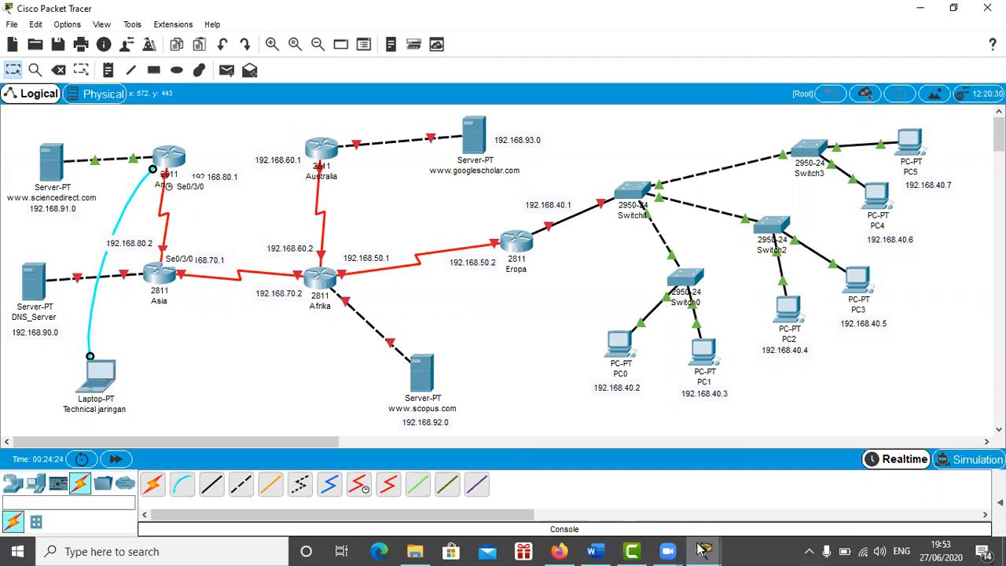
mouse_move(705, 550)
click(782, 488)
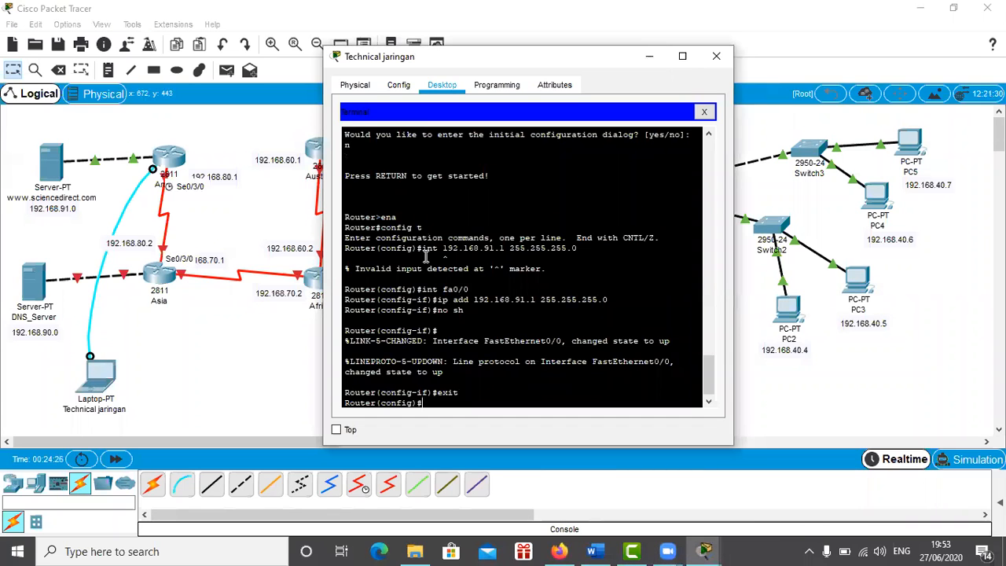
text(int se0/3/0)
key(Return)
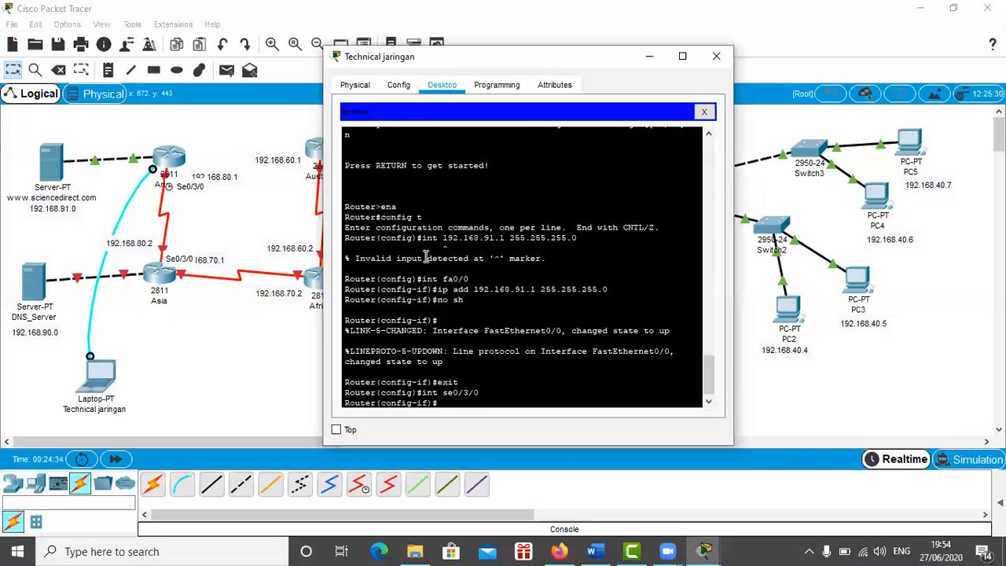
text(ip add 192.168.)
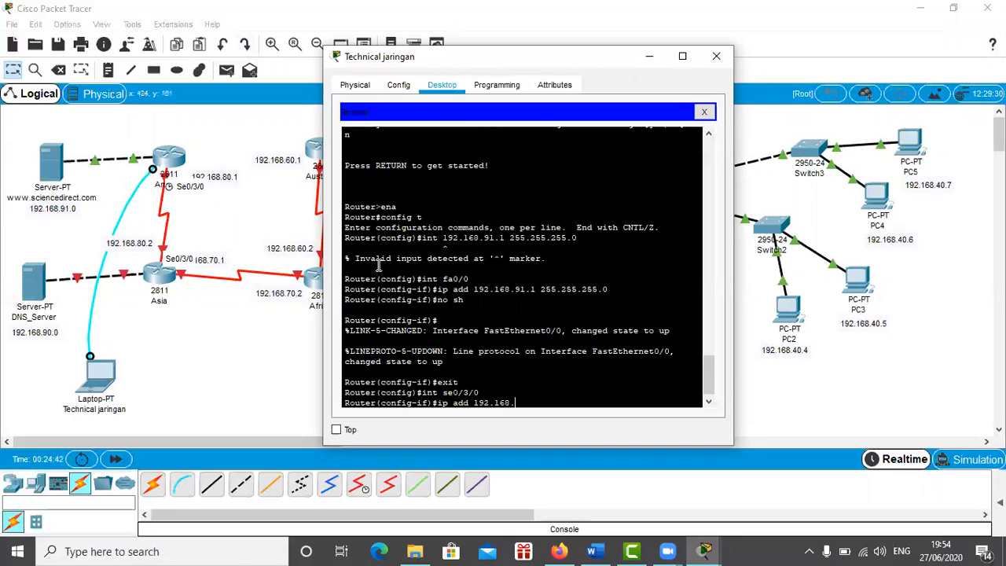
text(80.1 255.255.255.0)
key(Return)
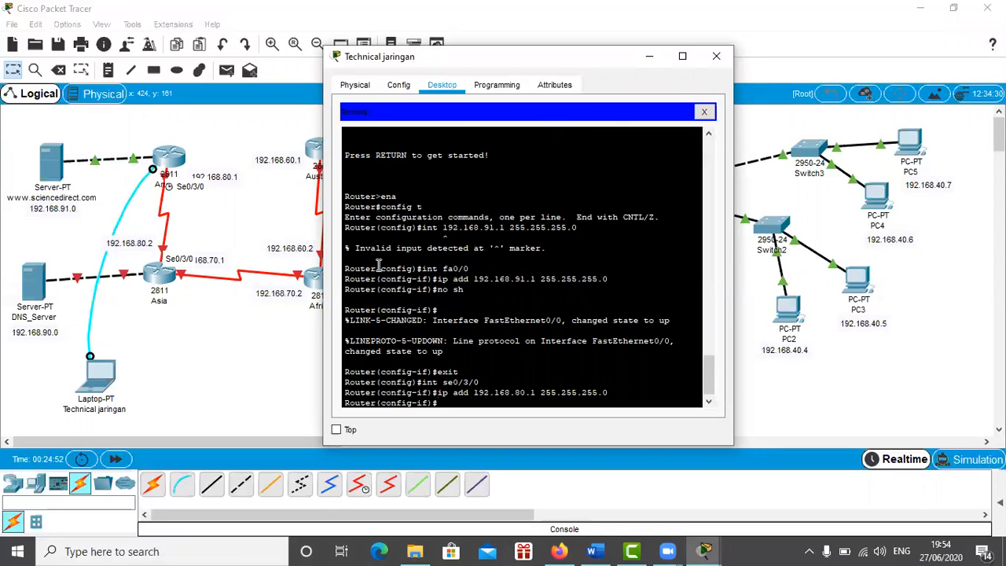
text(no sh)
key(Return)
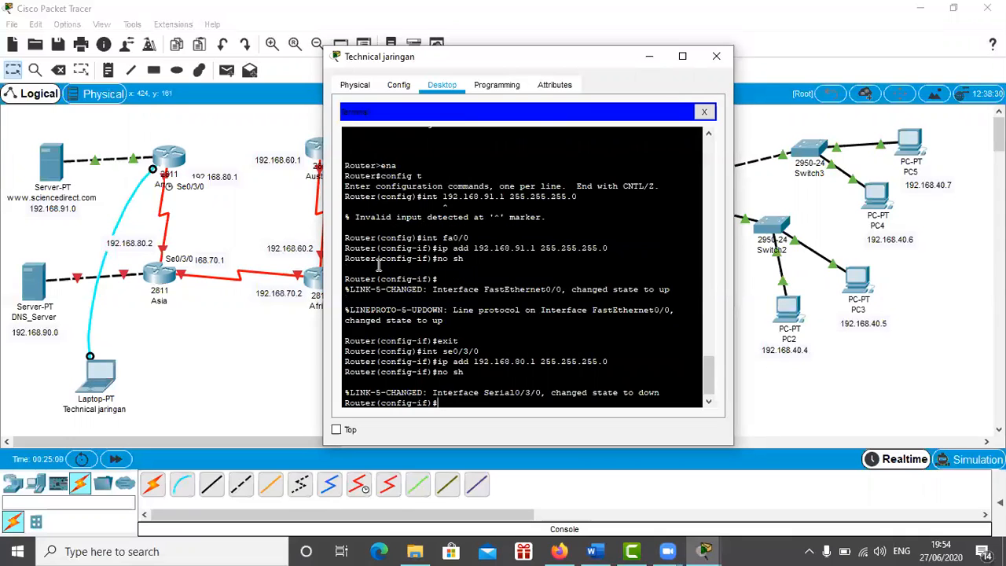
Step: Exit the Amerika router's configuration back to privileged mode, and close the laptop's window
text(exit)
key(Return)
text(exit)
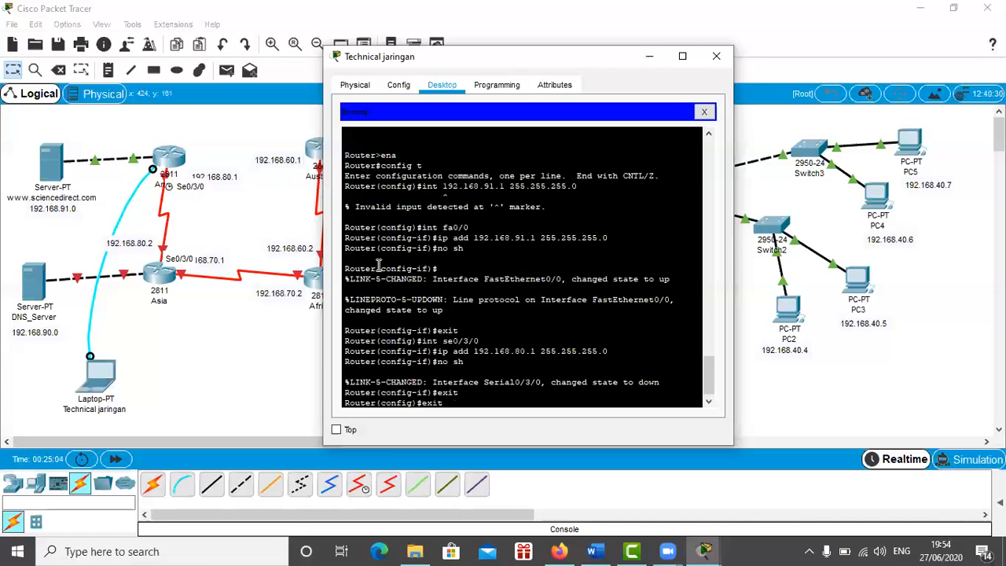
key(Return)
key(Return)
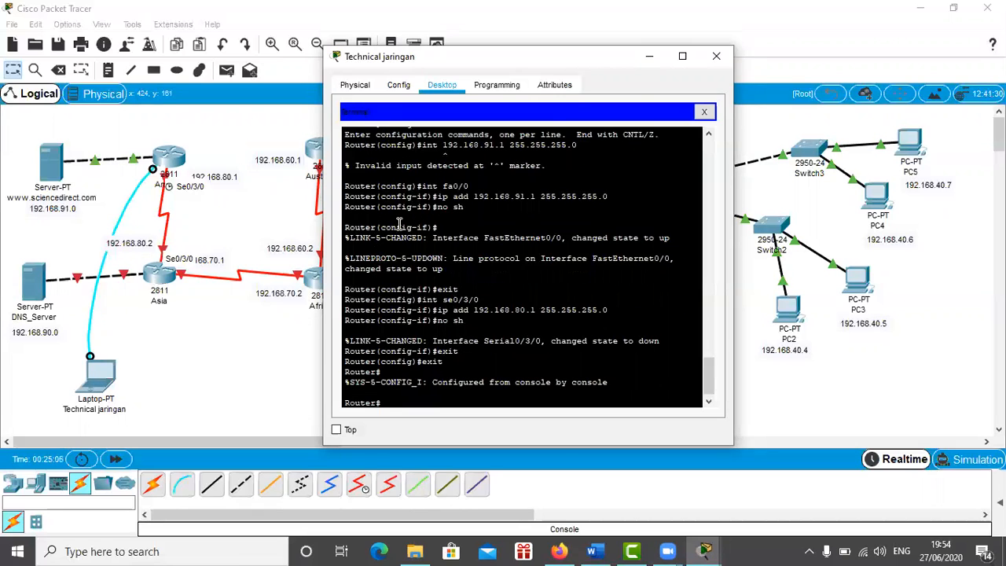
click(716, 56)
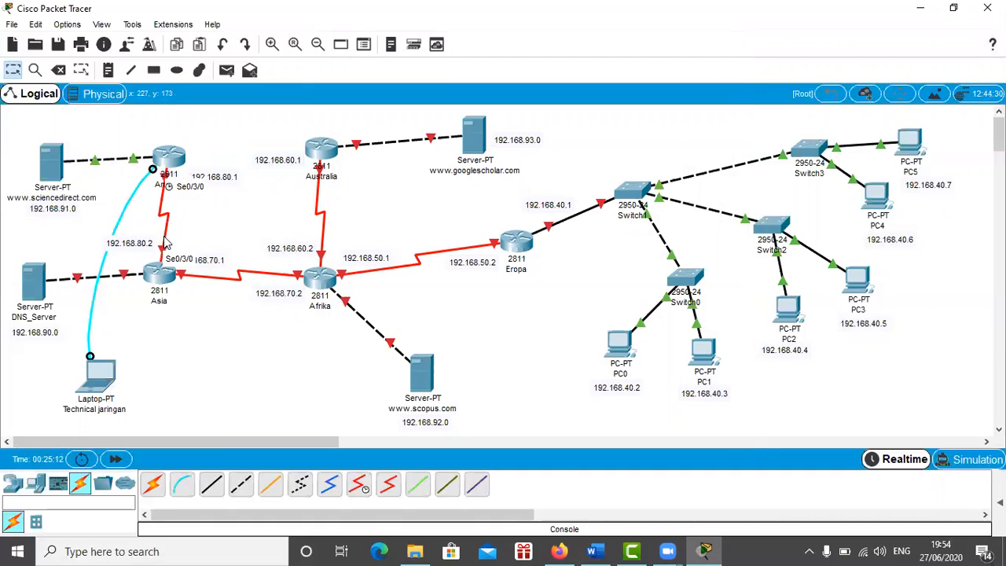
Step: Move the router end of the console cable from Amerika to Asia's Console port, and place the laptop below and right of Asia
drag(153, 170, 162, 245)
click(159, 275)
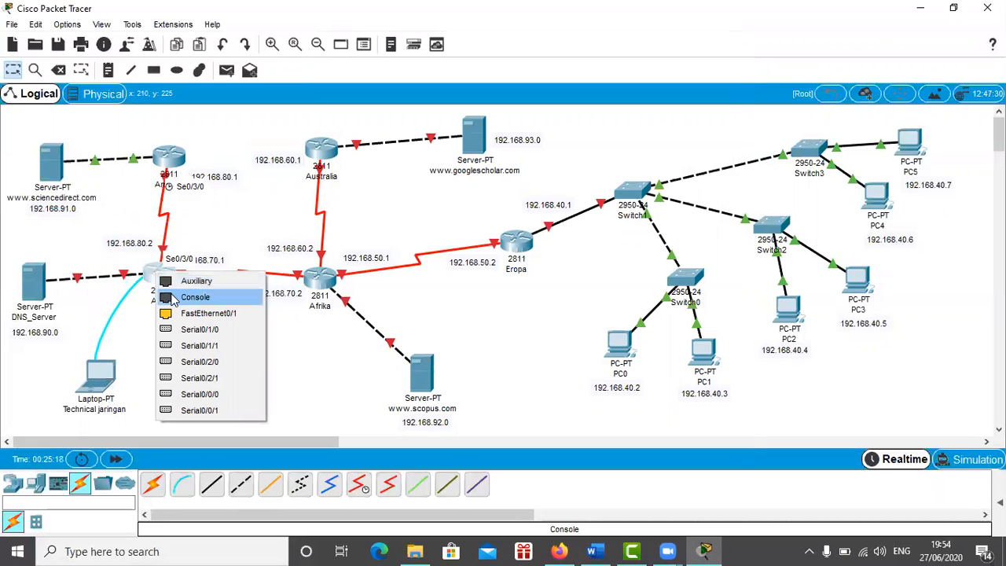
click(189, 297)
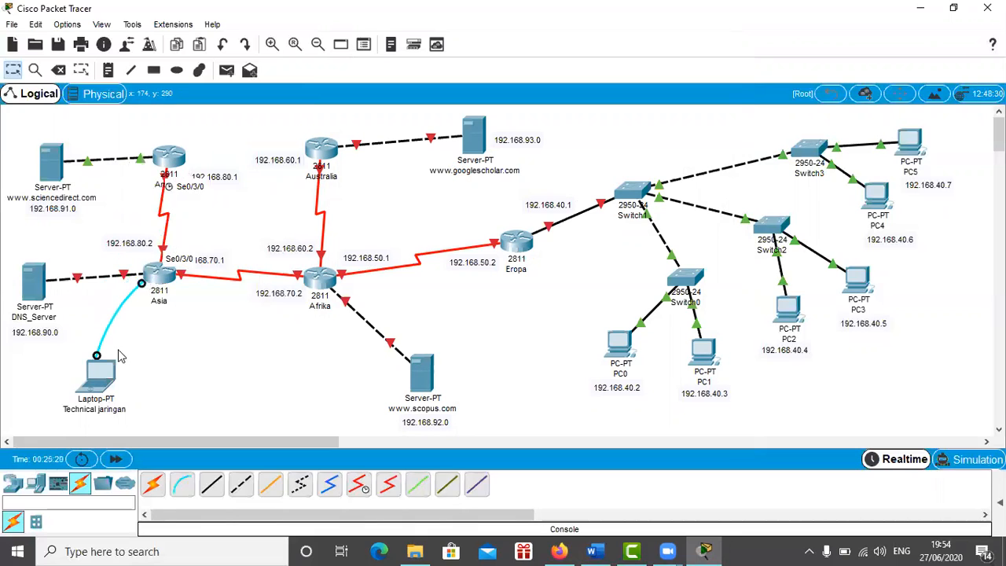
drag(98, 383, 217, 372)
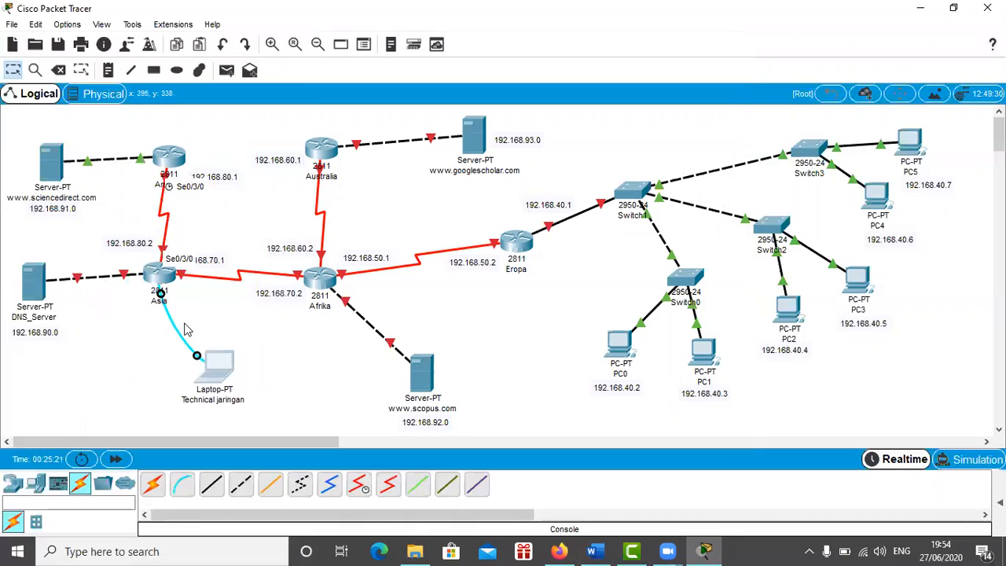
Step: Open the laptop's terminal session to the Asia router and decline the initial configuration dialog with n
click(209, 358)
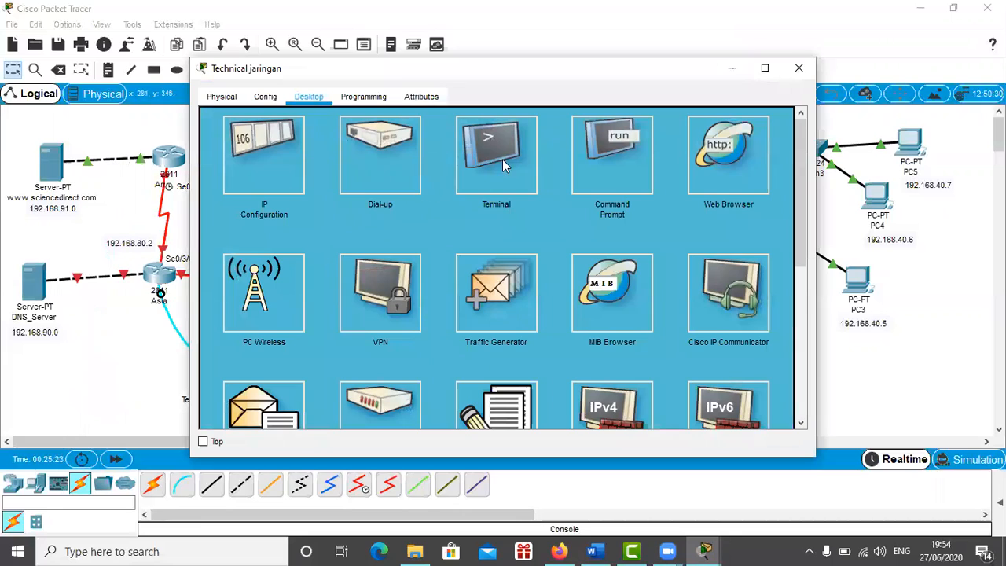
click(503, 159)
click(757, 261)
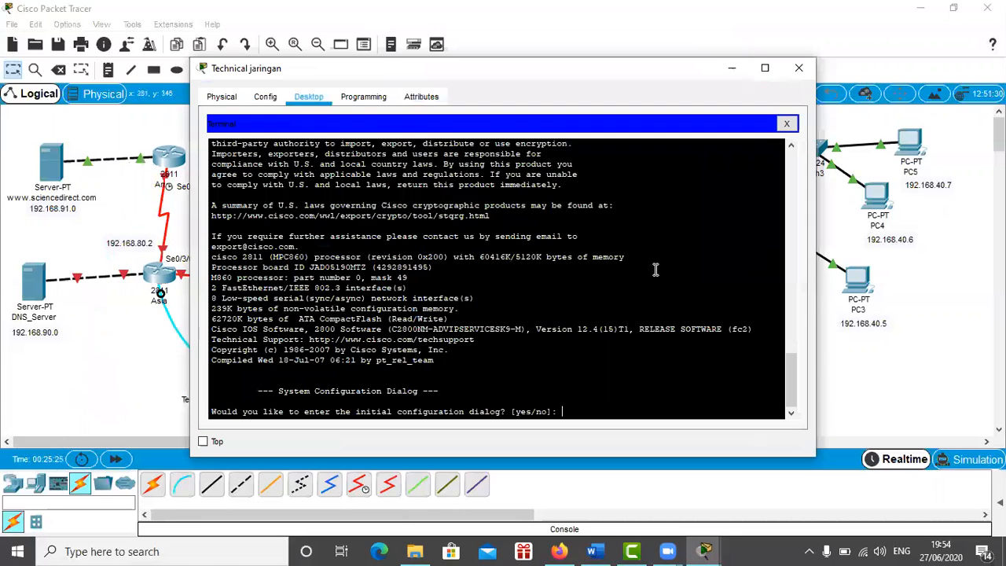
text(n)
key(Return)
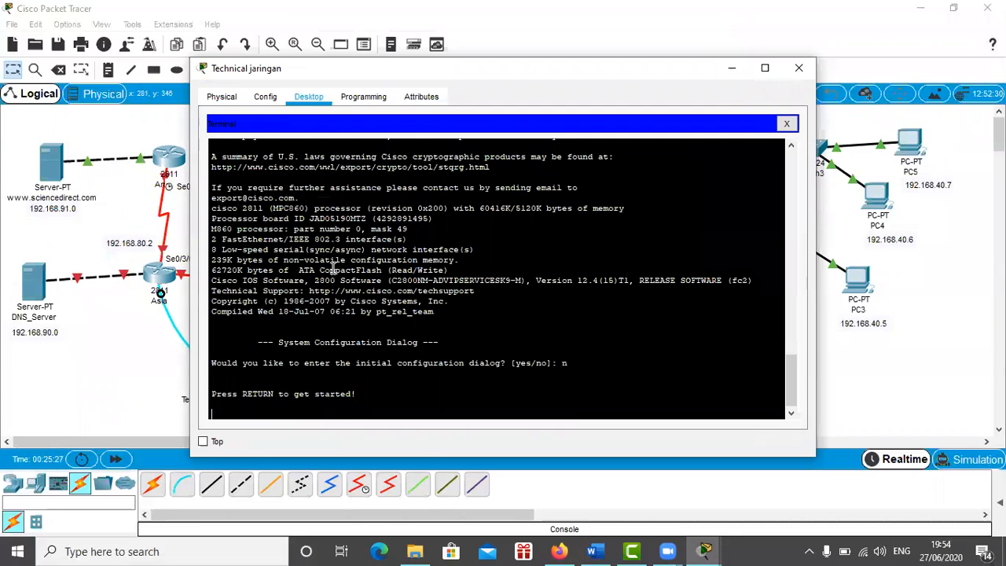
key(Return)
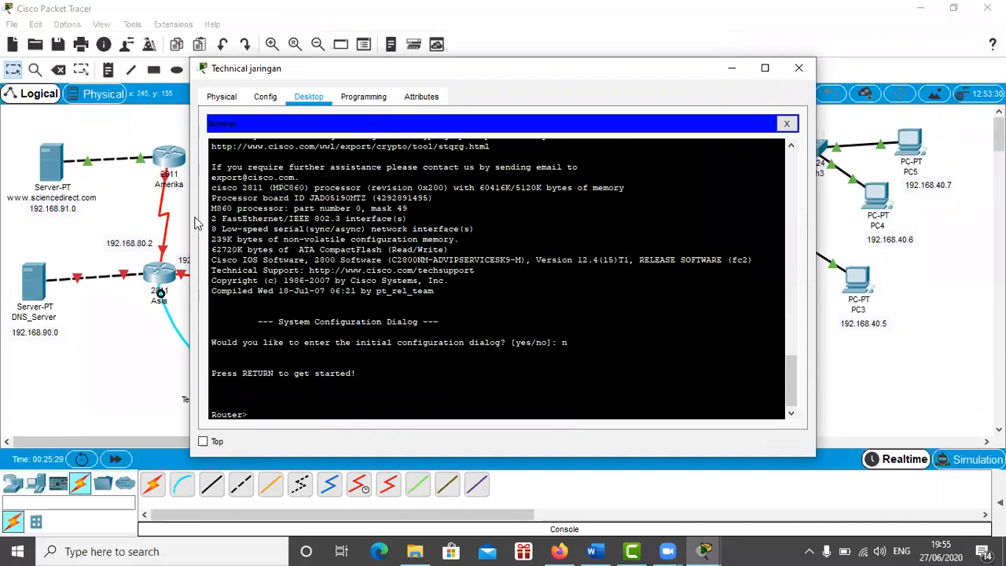
Step: Narrow the terminal window to uncover the topology, and enter global configuration mode on the Asia router with ena and config t
drag(189, 217, 382, 217)
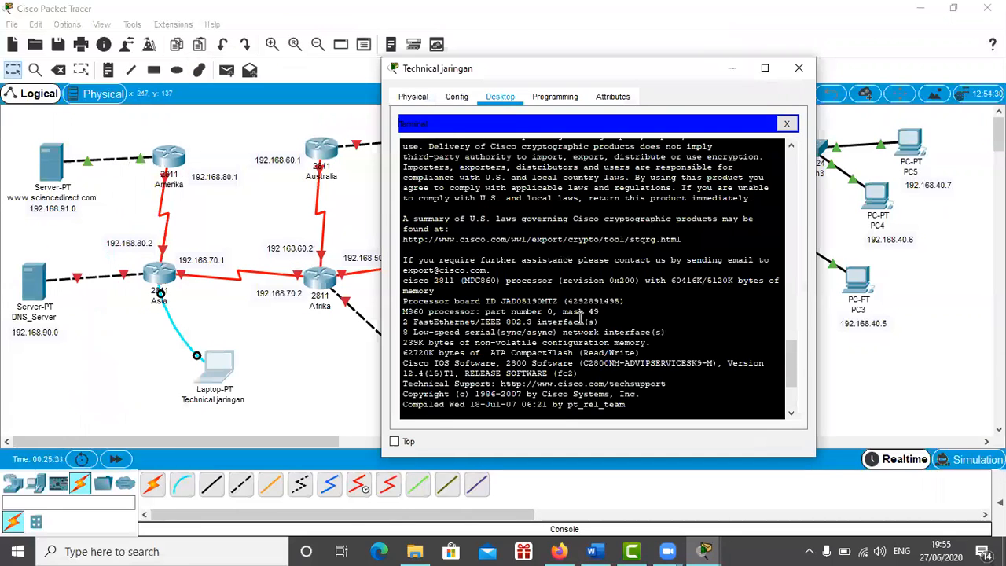
text(ena)
key(Return)
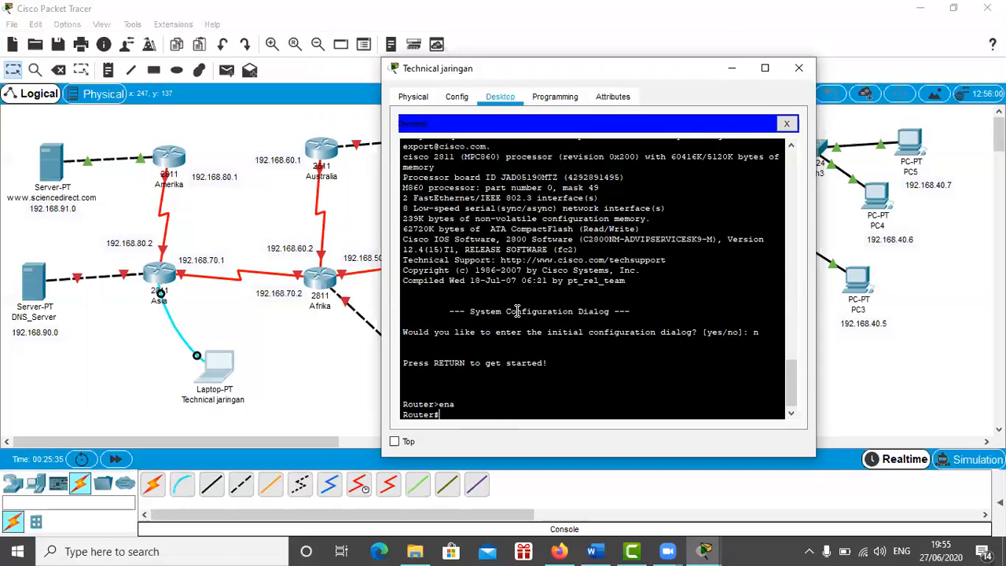
text(config )
text(t)
key(Return)
Step: Try to run the command int 192.168.80.2 255.255.255.0 on the Asia router
text(int)
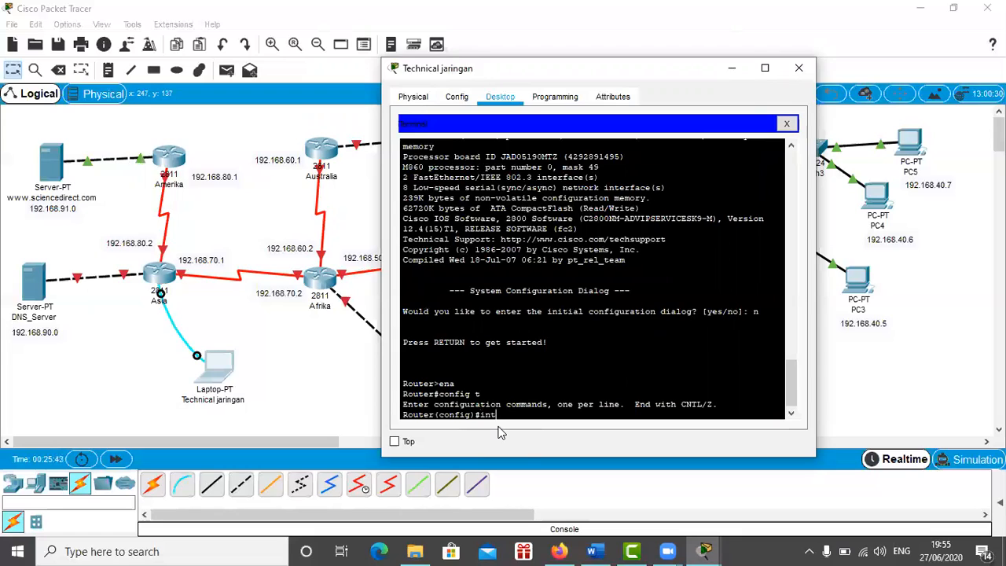
text( 192.168.)
text(80.2 255.255.255.0)
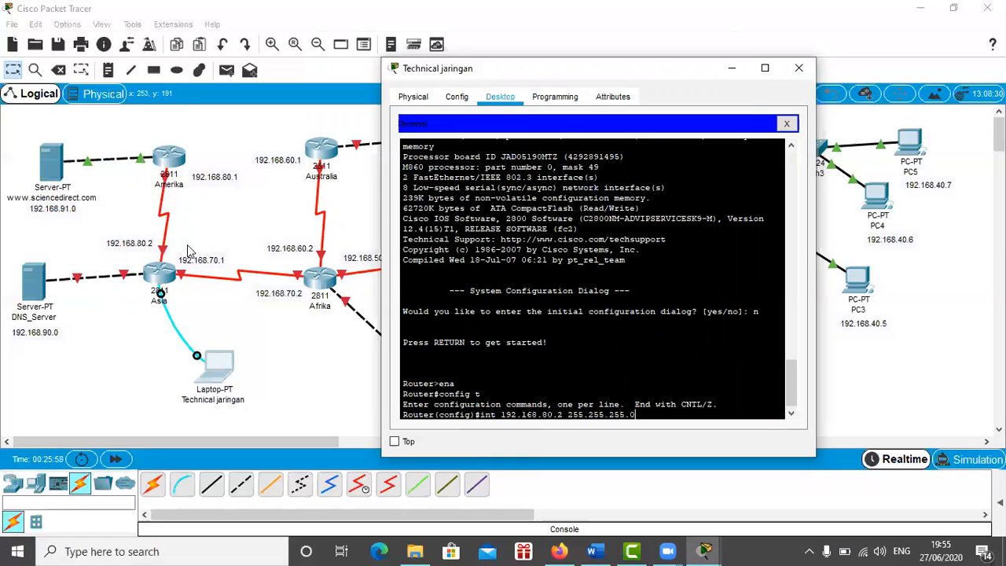
key(Return)
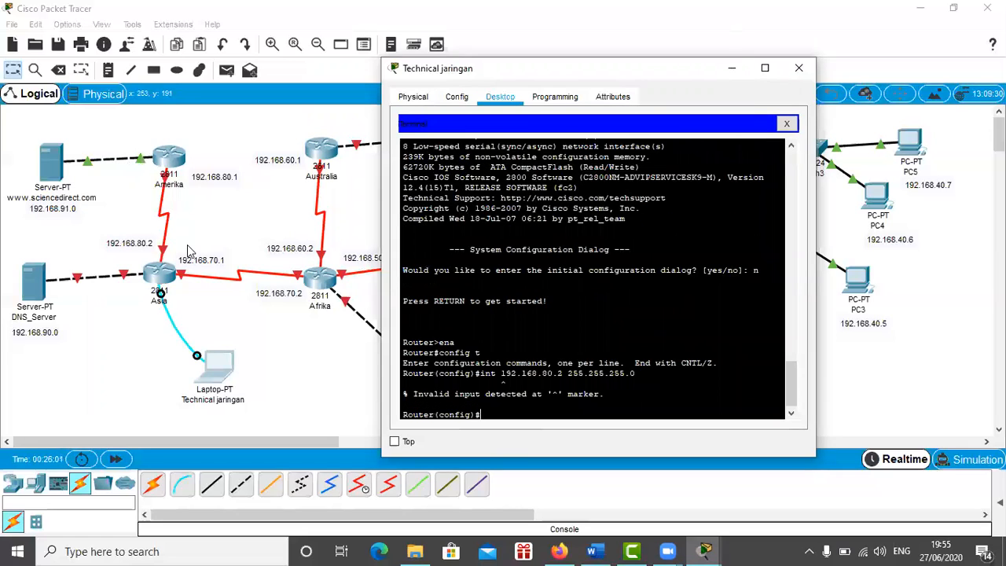
Step: Check the Amerika–Asia link's port labels, and configure Asia's se0/3/0 with IP address 192.168.80.2 and mask 255.255.255.0, enabling it with no sh
text(int)
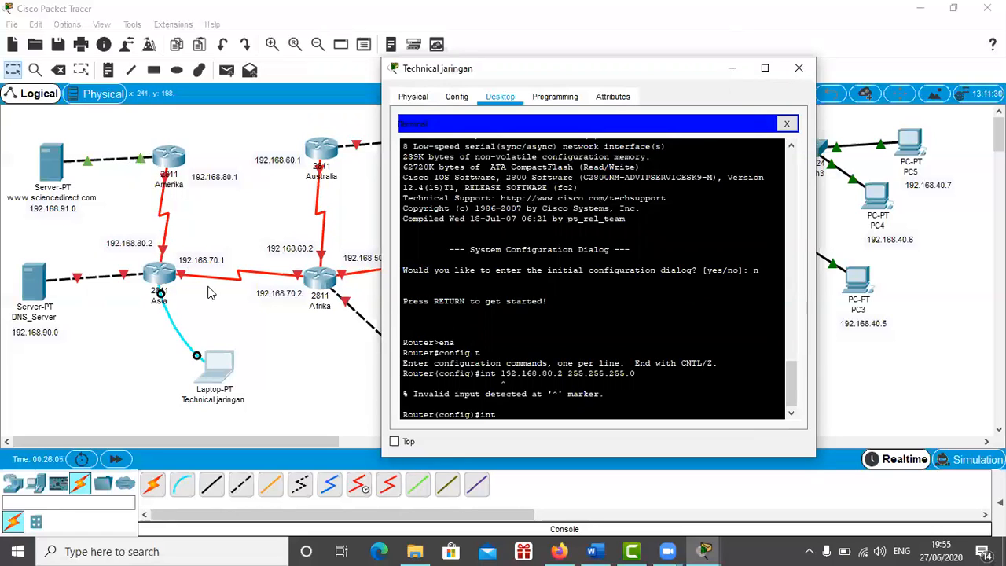
click(208, 343)
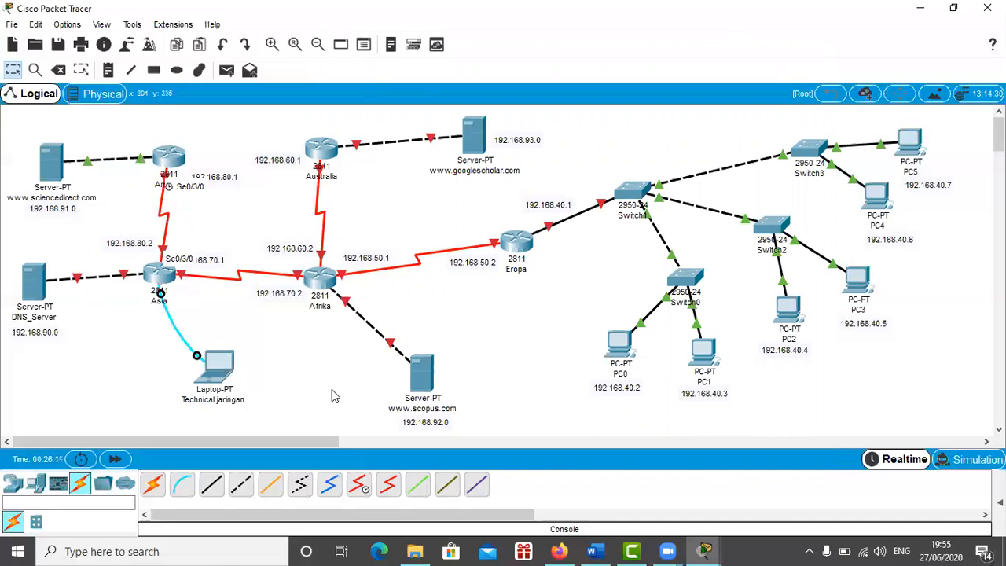
mouse_move(705, 551)
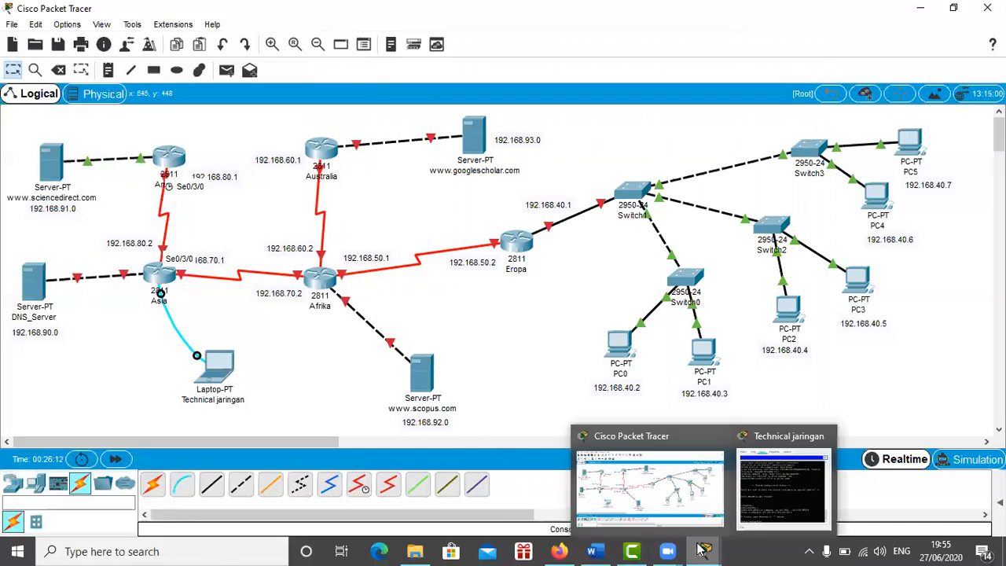
click(777, 494)
text(se)
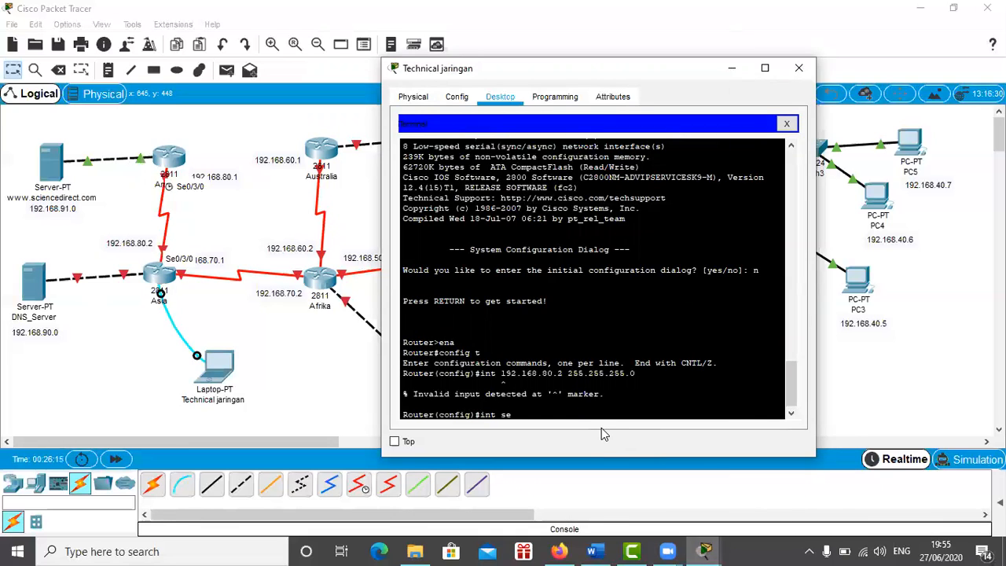
text(0/3/0)
key(Return)
text(ip)
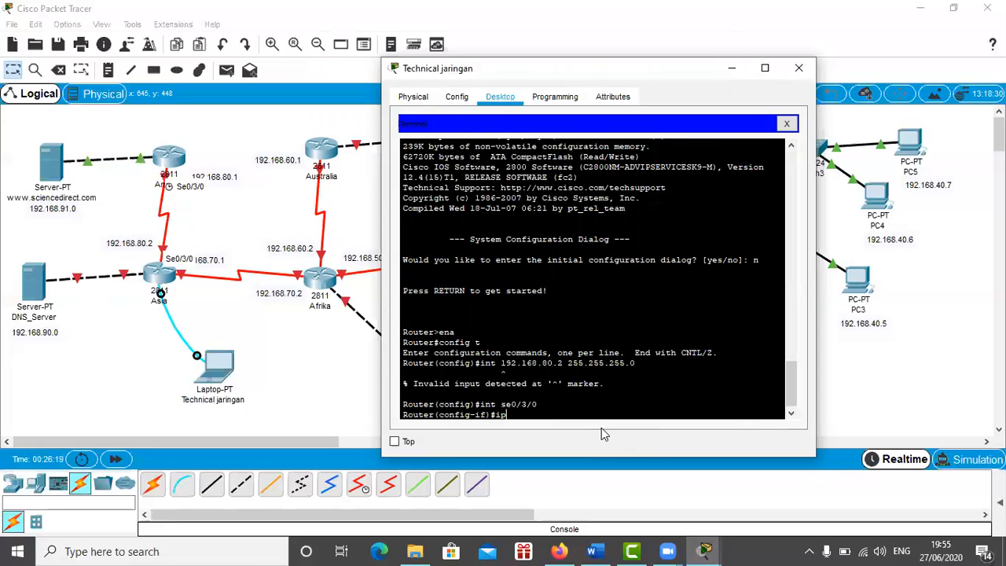
text( add 192.168.80.2 255.255.255.0)
key(Return)
text(no sh)
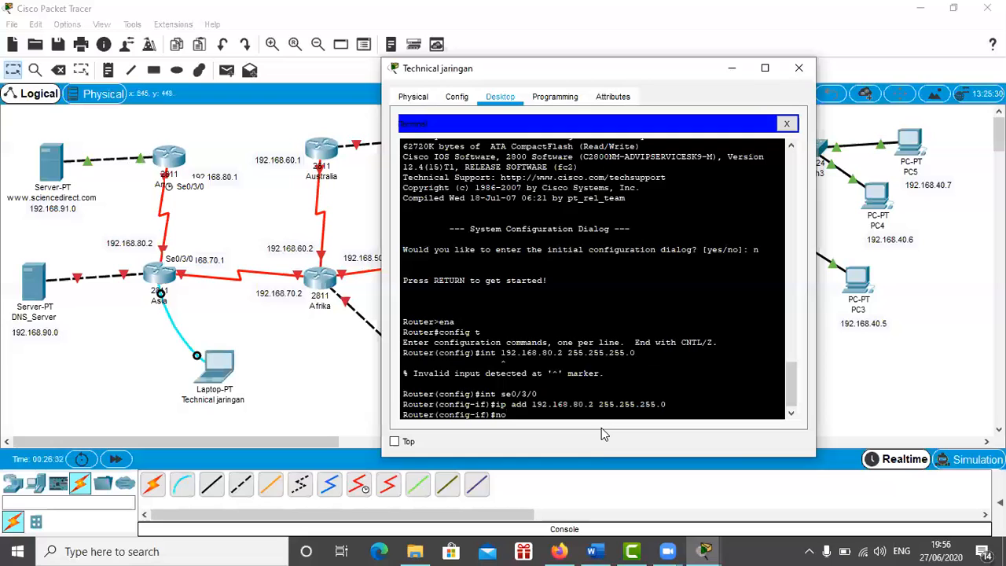
key(Return)
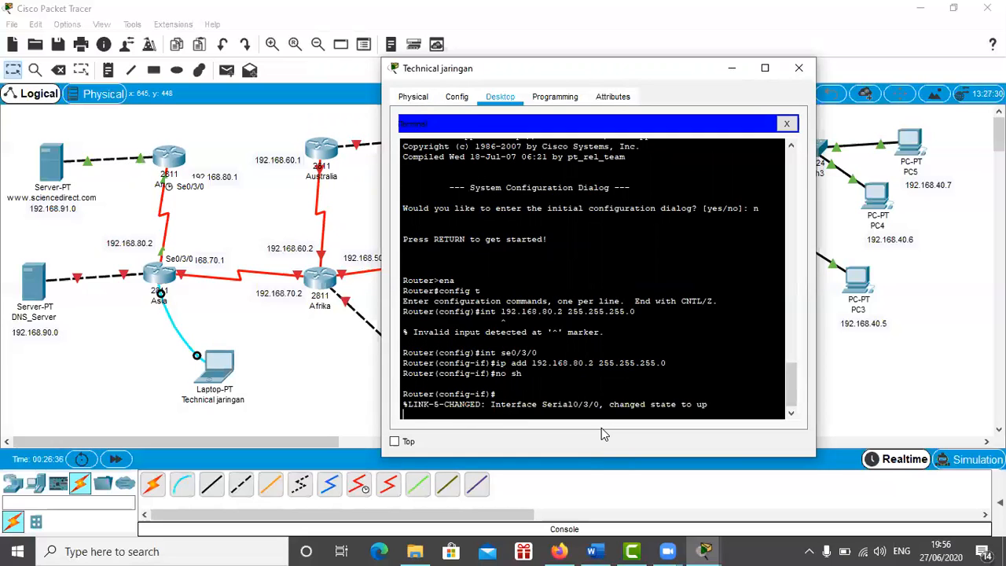
Step: Exit Asia's se0/3/0 interface configuration back to global configuration mode
key(Return)
text(exit)
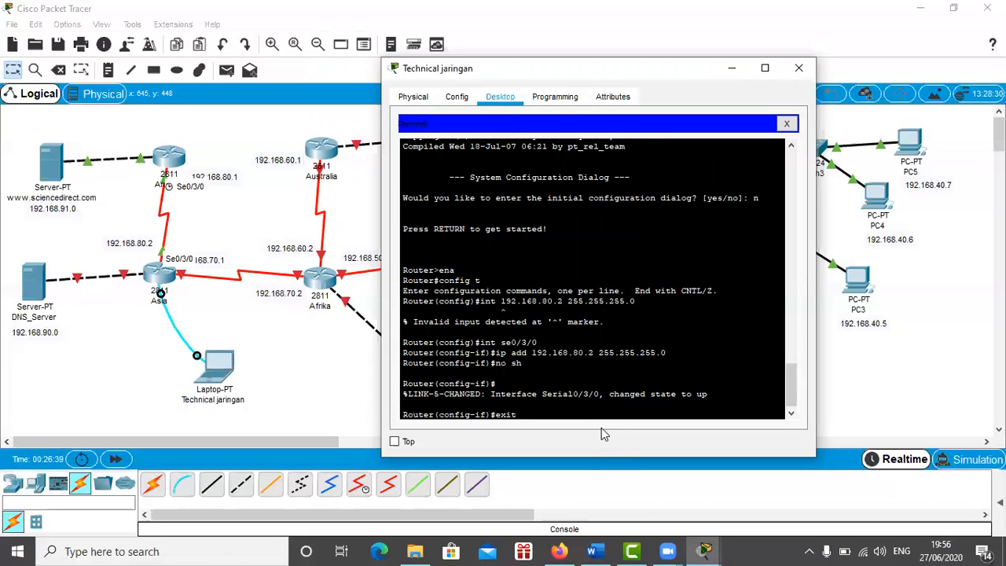
key(Return)
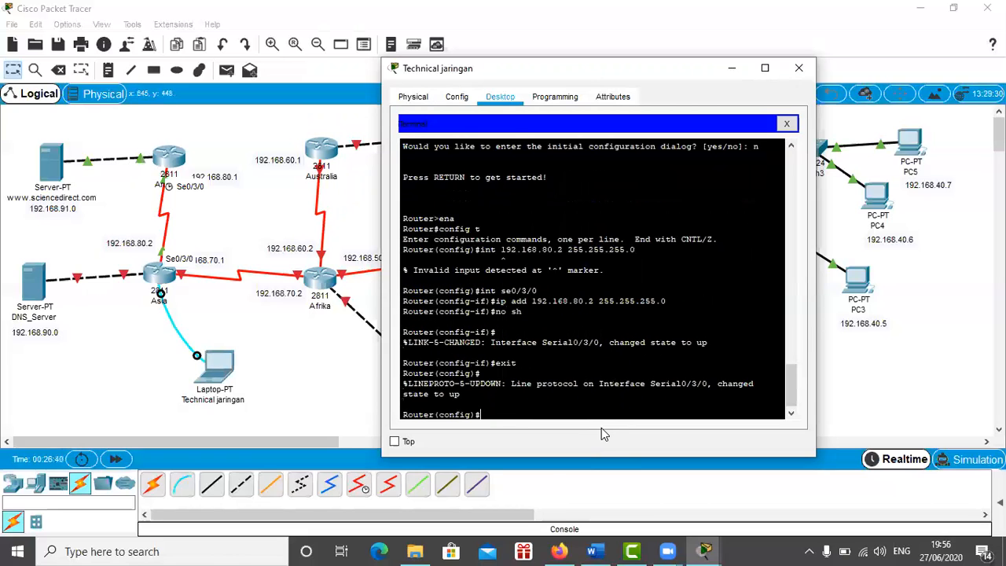
Step: Check the DNS_Server link's port labels, and configure Asia's fa0/0 with IP address 192.168.90.1 and mask 255.255.255.0, enabling it with no sh
click(312, 374)
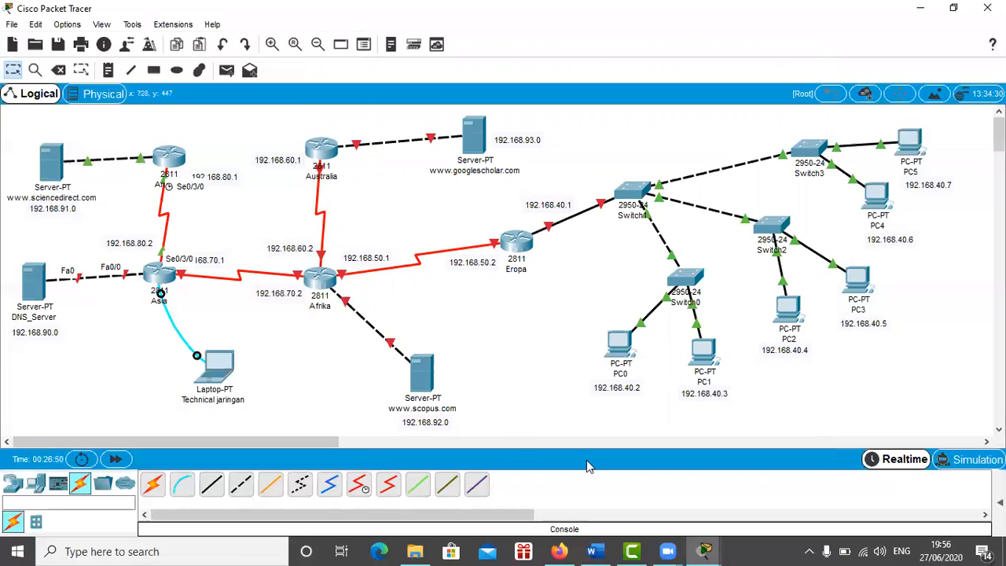
mouse_move(703, 548)
click(783, 468)
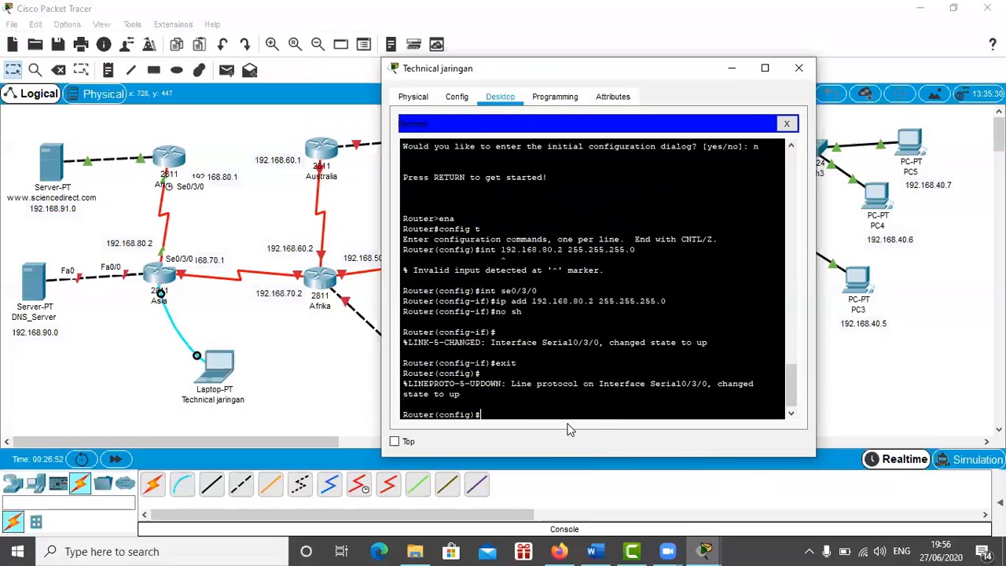
text(int fa0/0)
key(Return)
text(i)
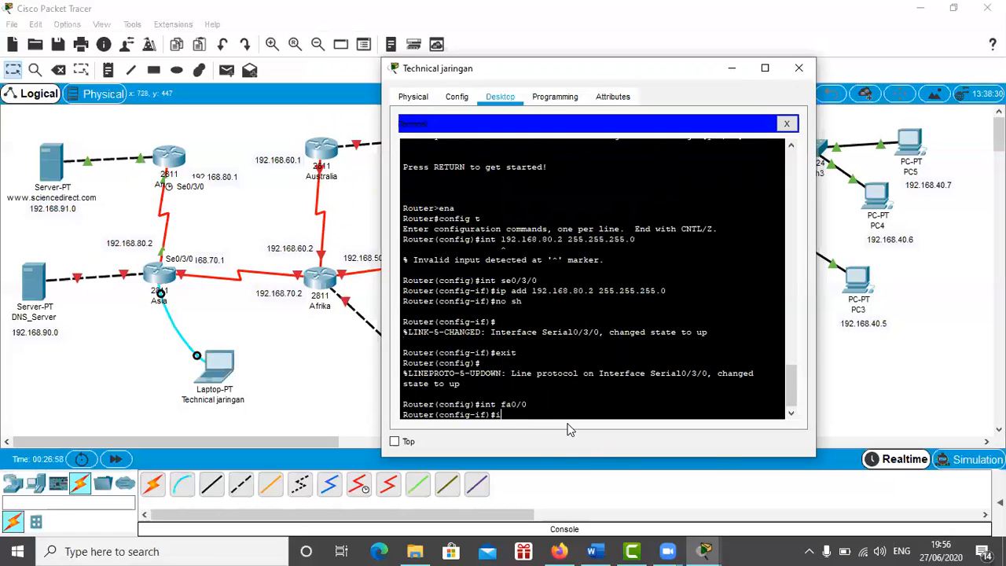
text(p add 192.168.90.1 255.255.255.0)
key(Return)
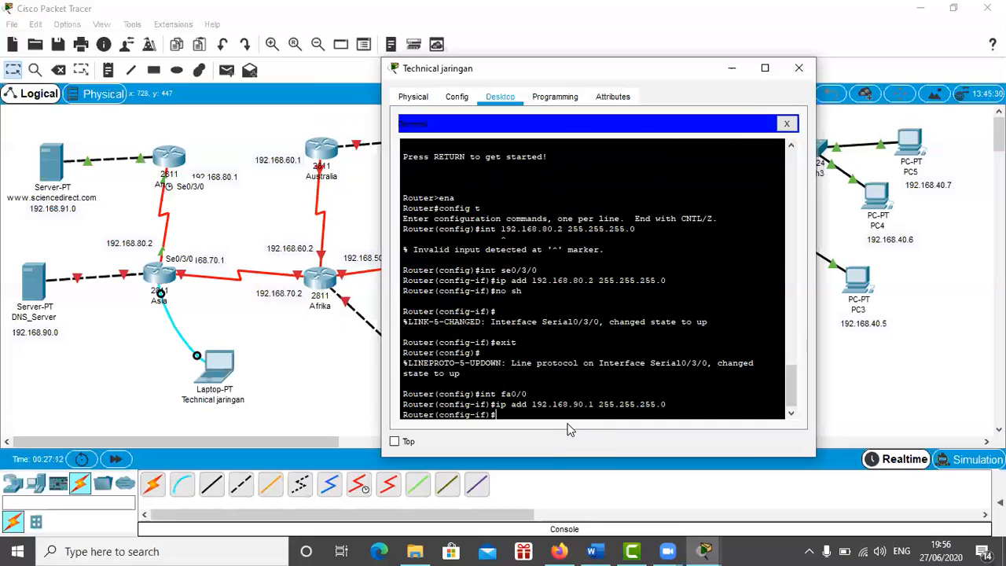
text(no sh)
key(Return)
key(Return)
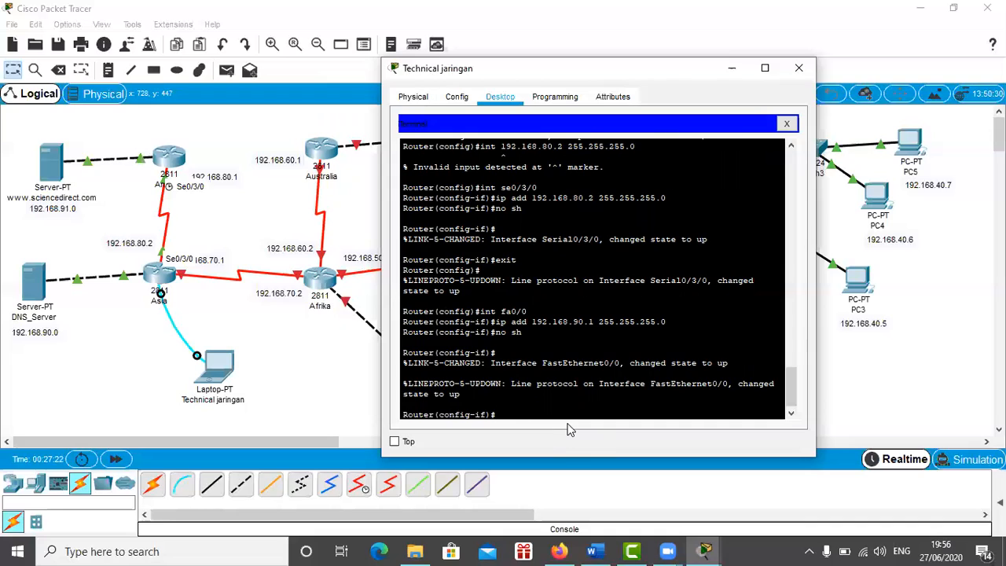
Step: Exit Asia's fa0/0 interface configuration back to global configuration mode
text(exir)
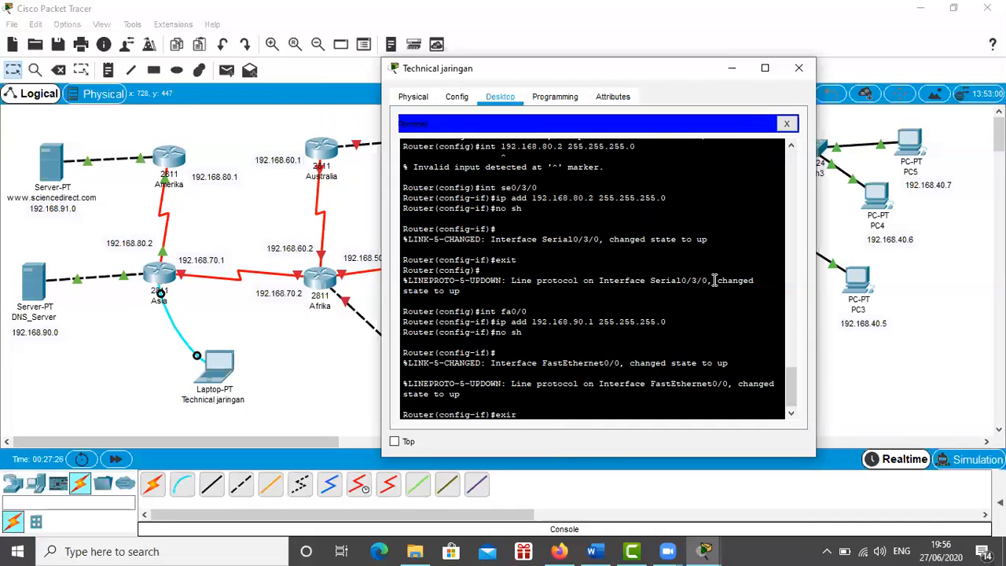
key(BackSpace)
text(t)
key(Return)
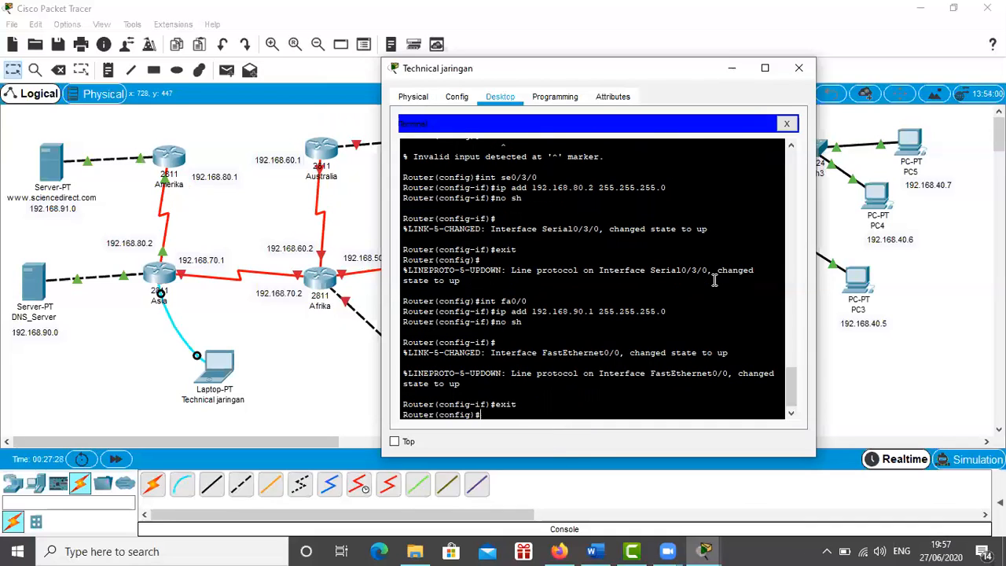
Step: Check the Asia–Afrika link's port labels, and configure Asia's se0/3/1 with IP address 192.168.70.1 and mask 255.255.255.0, enabling it with no sh
click(732, 68)
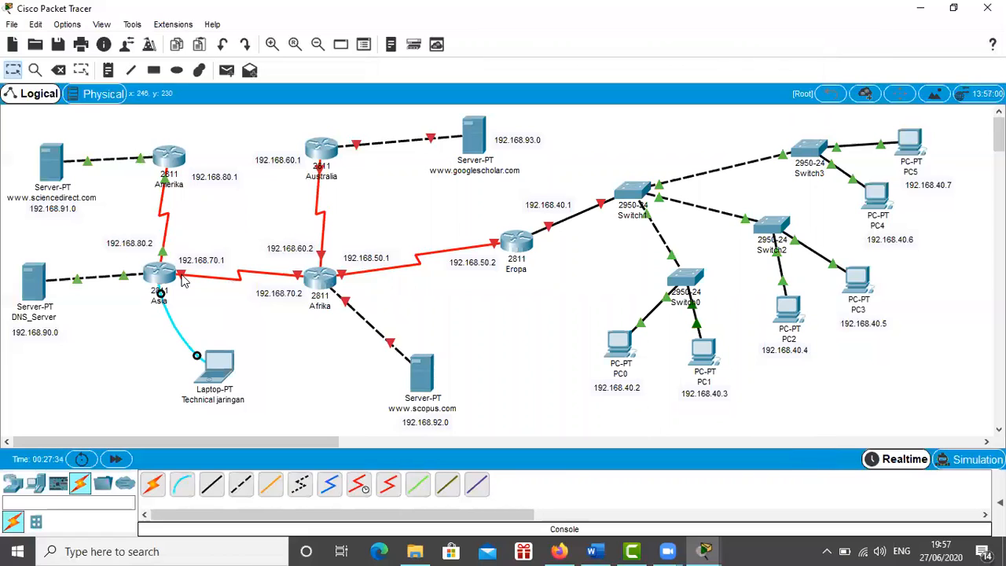
mouse_move(182, 280)
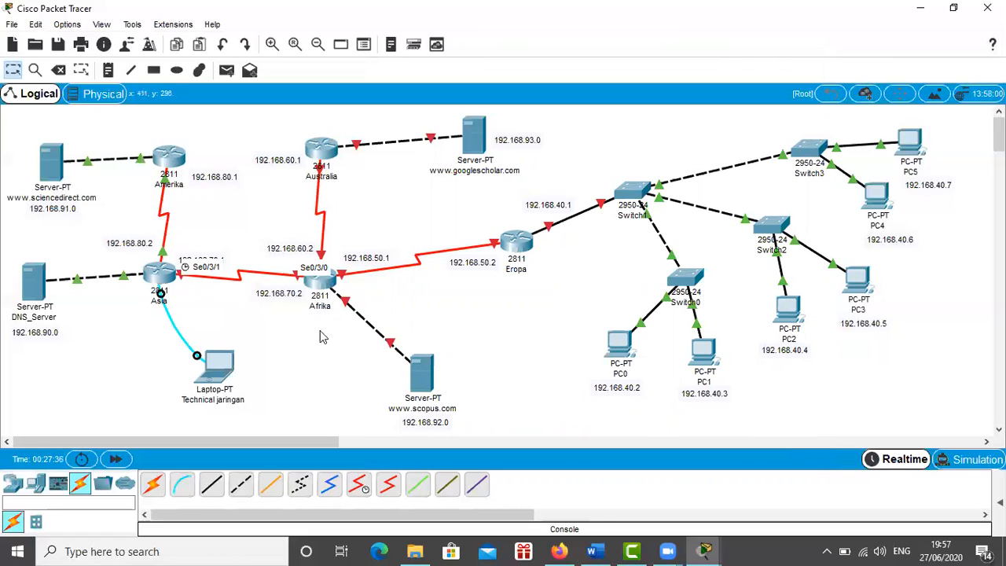
mouse_move(705, 552)
click(777, 479)
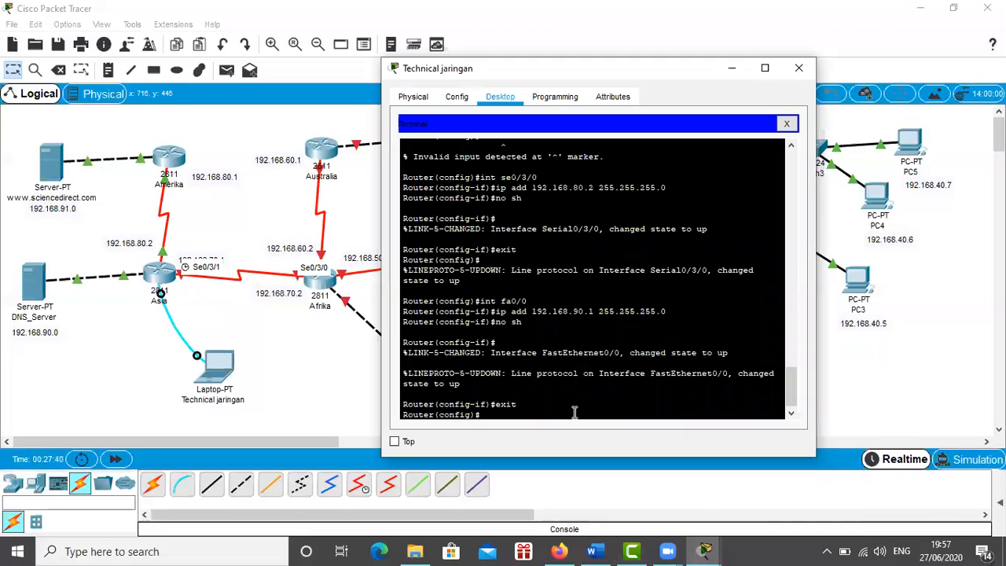
text(se)
key(BackSpace)
key(BackSpace)
text(int se0/3/1)
key(Return)
text(ip ad)
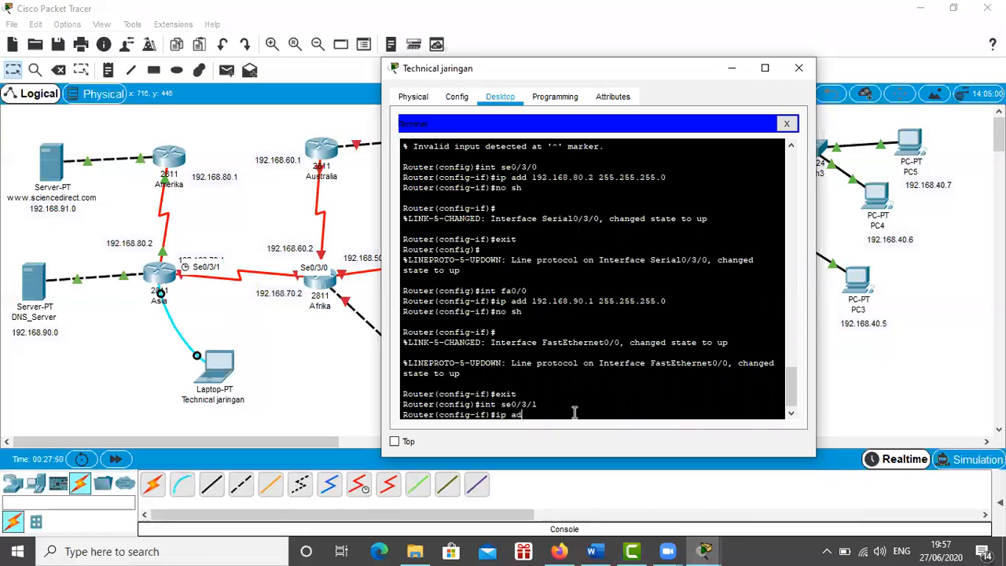
text(d 192.168)
text(.70.1)
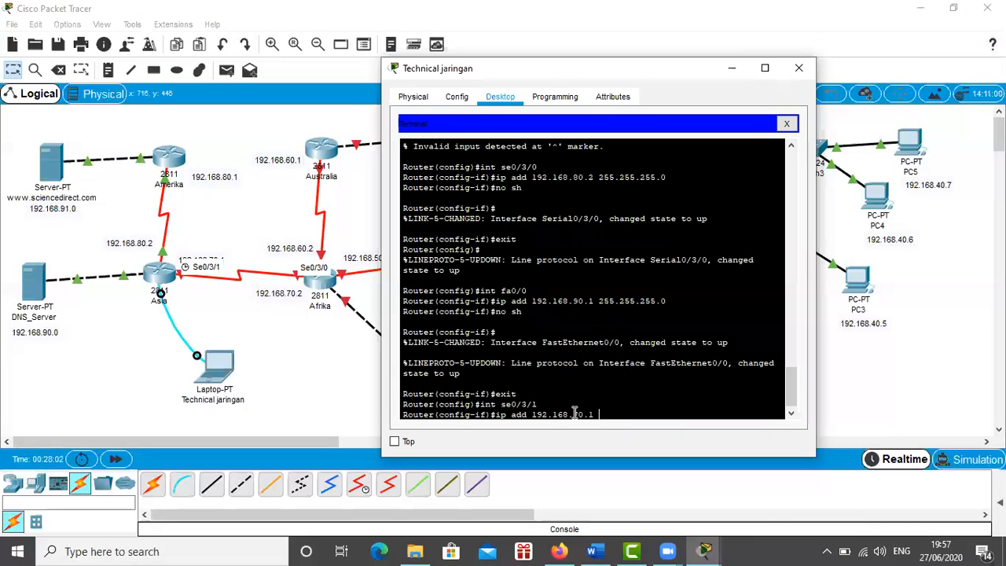
text( 255.255.255.0)
key(Return)
text(n)
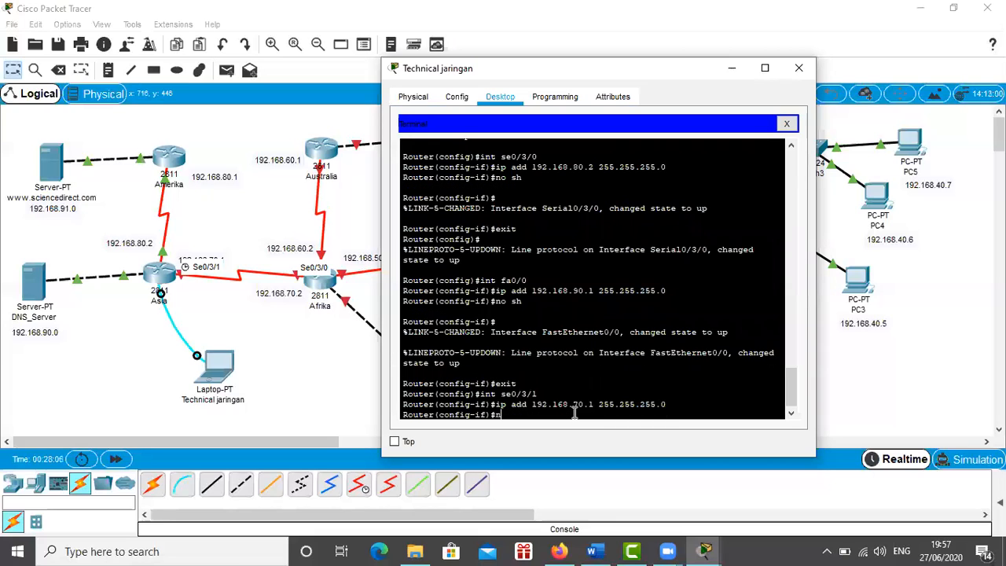
text(o sh)
key(Return)
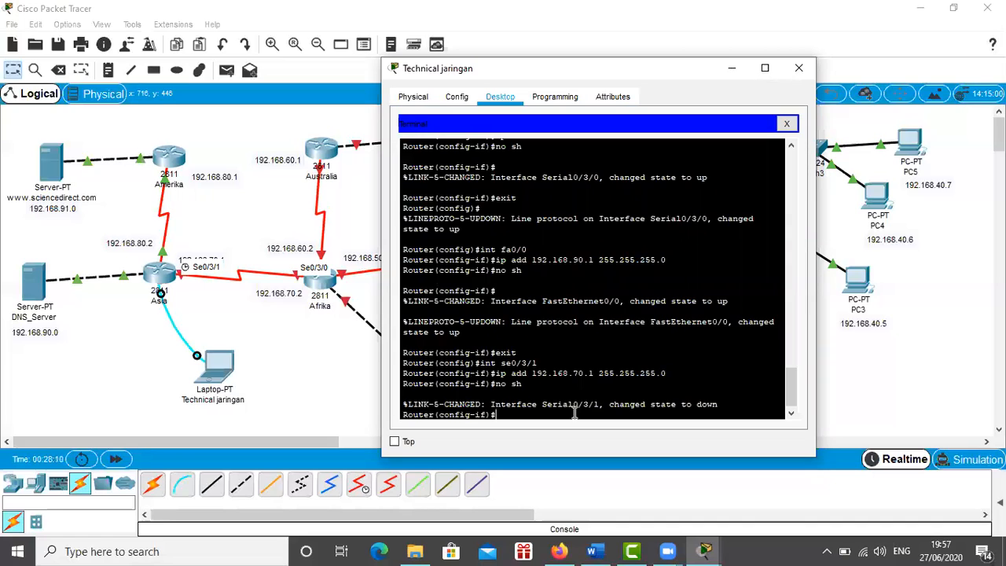
Step: Exit Asia's configuration back to privileged mode and close the laptop's window
text(exit)
key(Return)
text(exit)
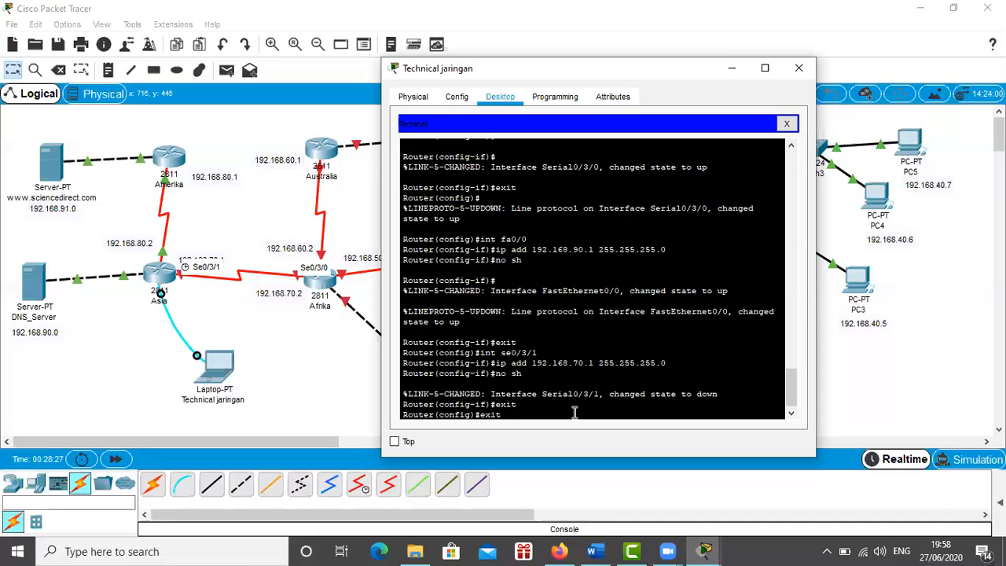
key(Return)
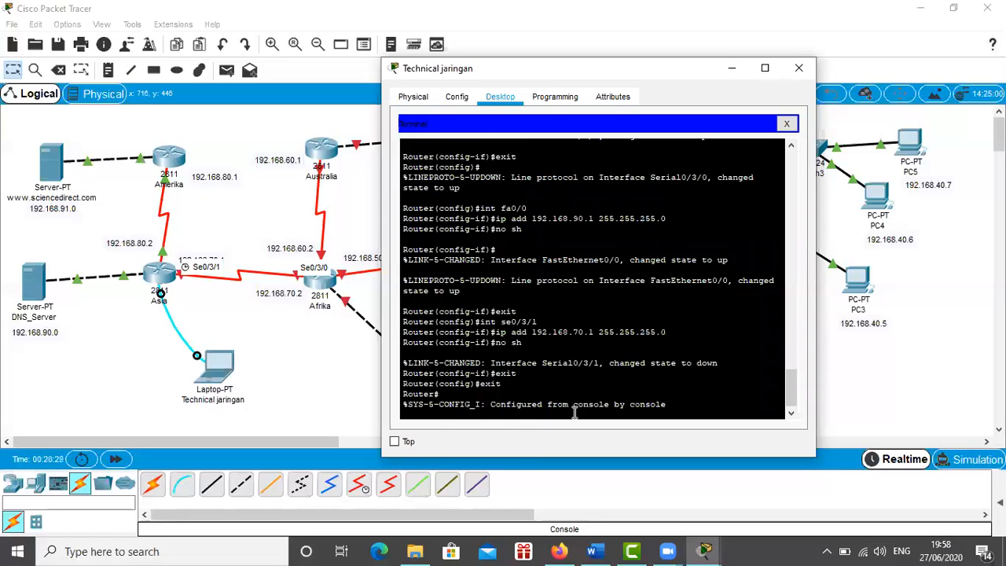
click(799, 68)
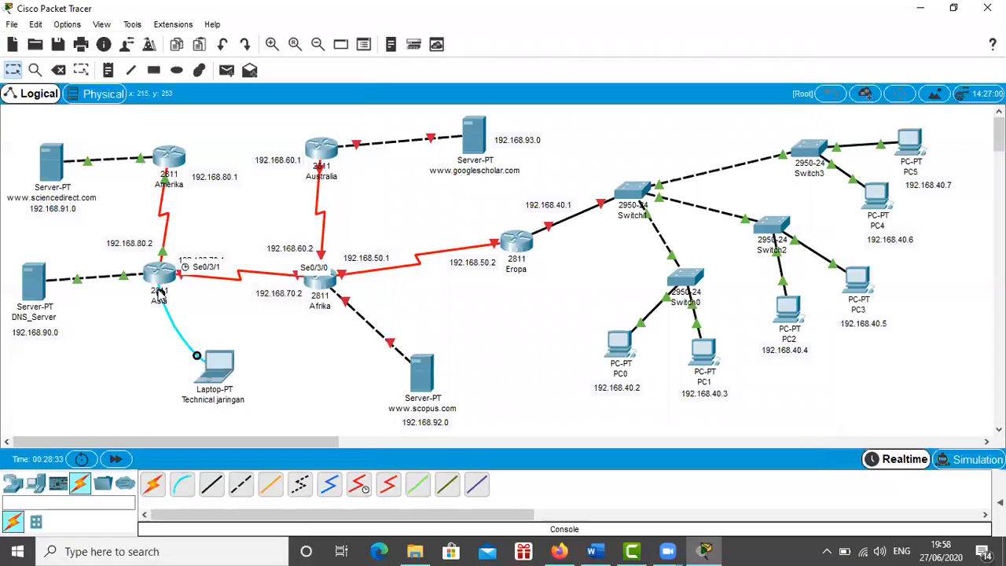
Step: Move the console cable's router end from Asia to Afrika's console port, and reposition the laptop closer beneath Afrika
drag(162, 293, 324, 283)
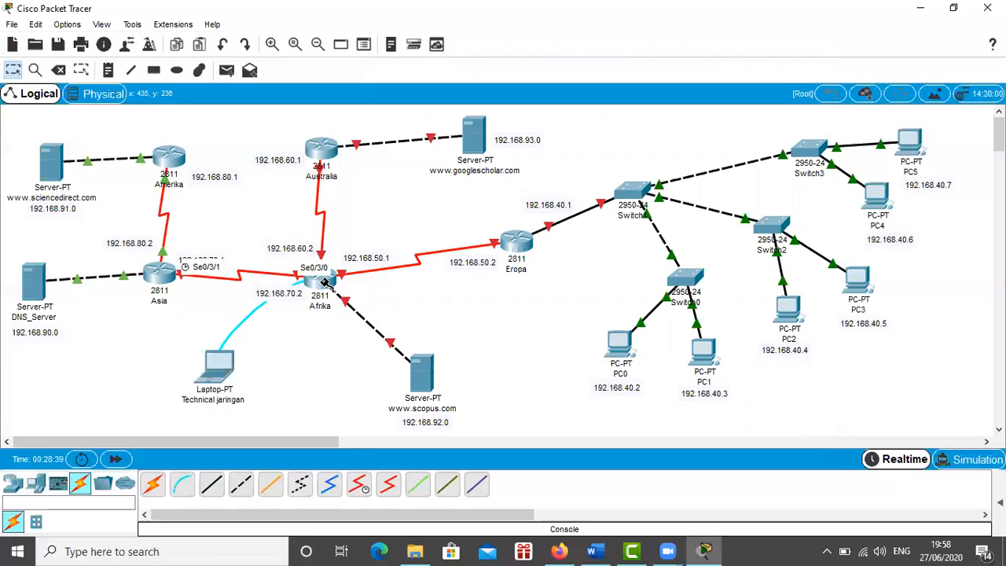
click(324, 283)
click(353, 313)
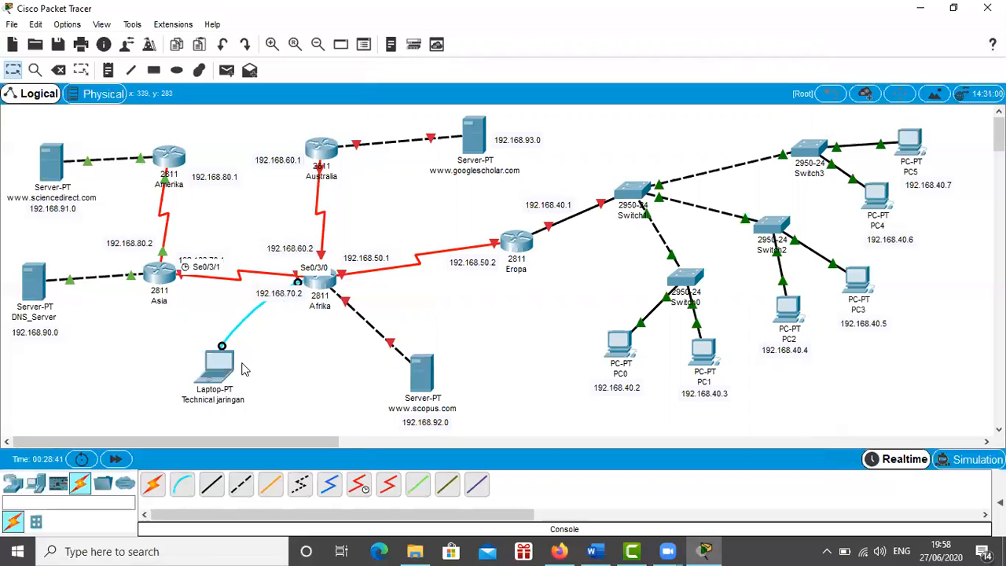
drag(213, 375, 271, 382)
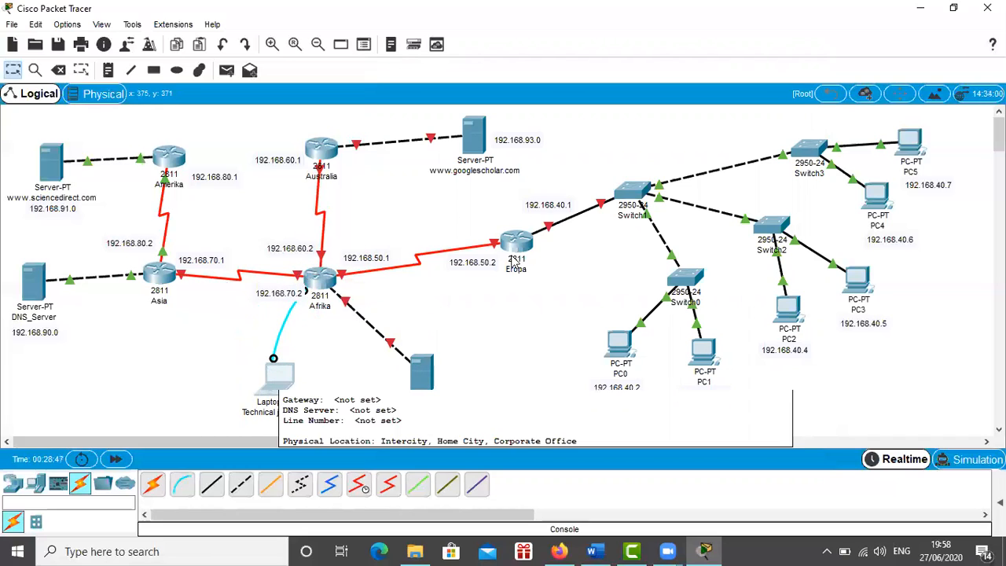
Step: Start the laptop's terminal session to Afrika with the default port settings, uncover the topology beside it, and decline the initial configuration dialog
click(279, 383)
click(484, 196)
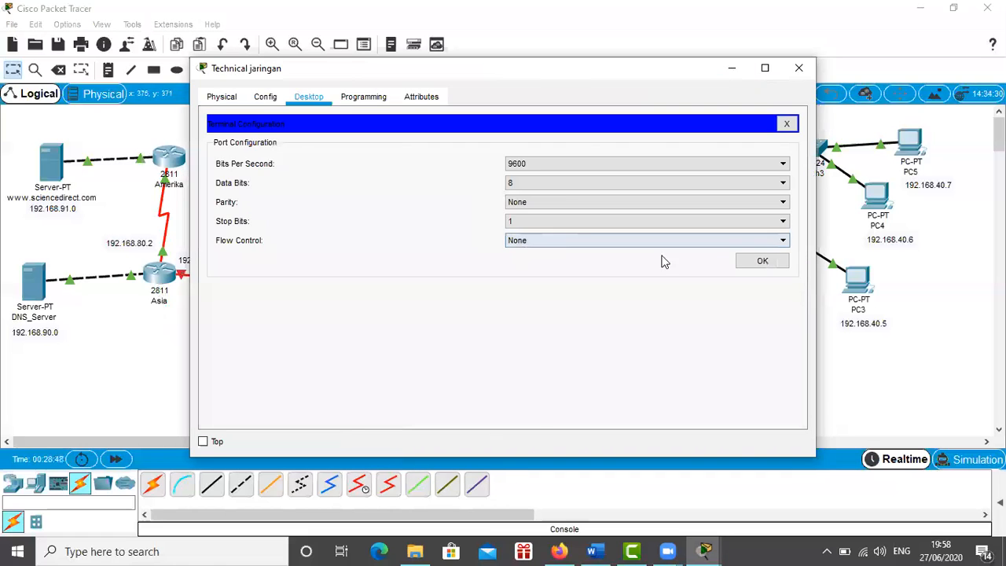
click(761, 260)
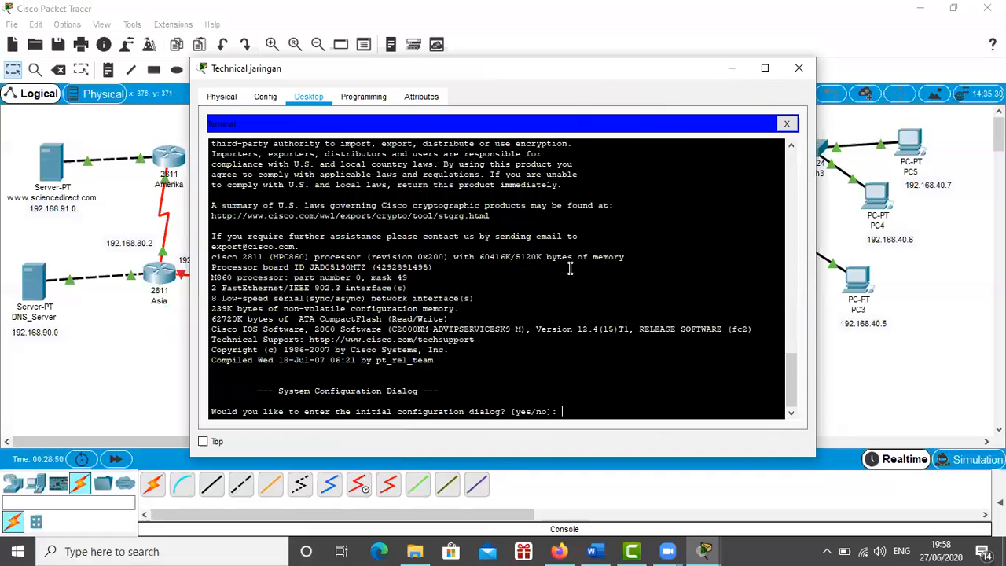
drag(190, 258, 405, 260)
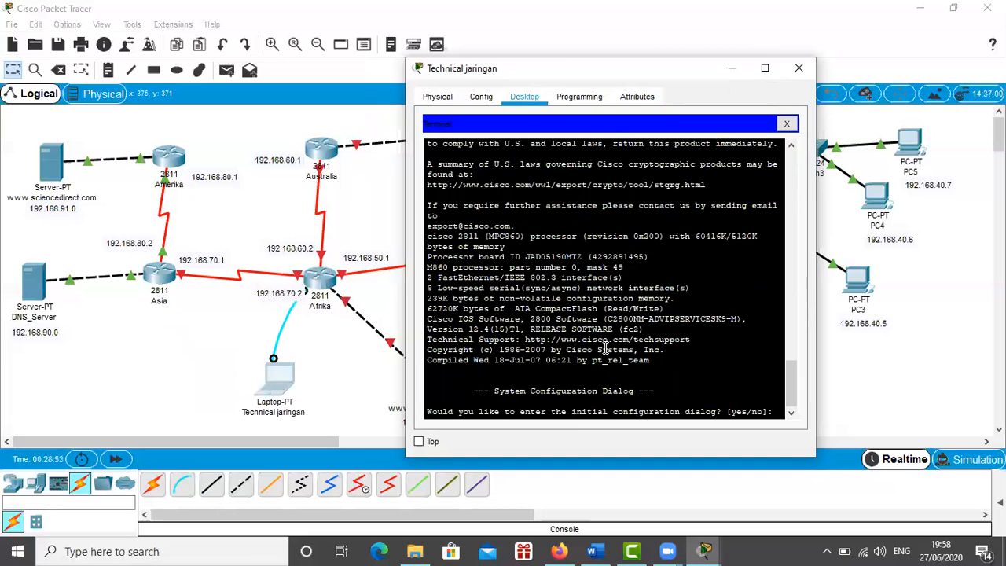
text(n)
key(Return)
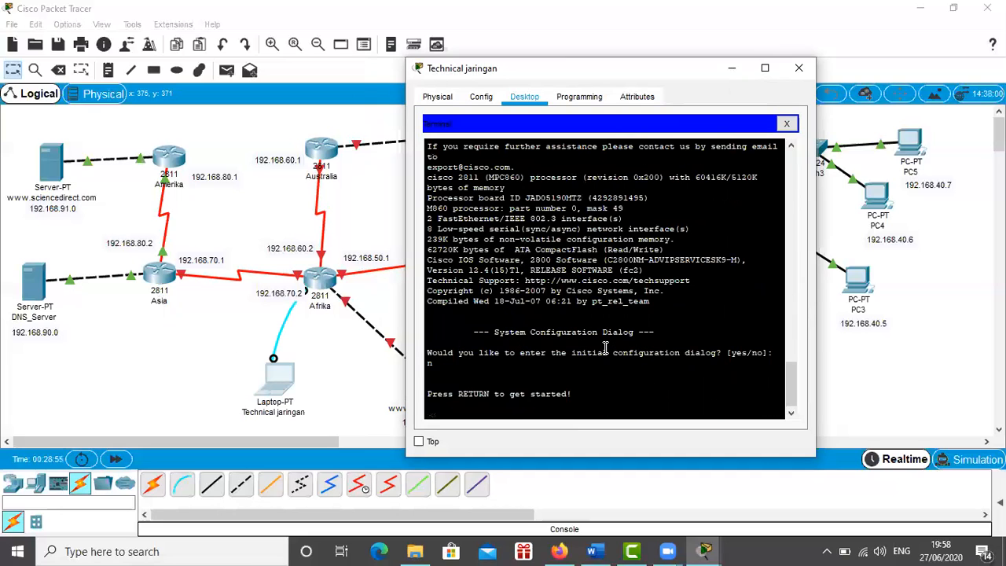
Step: Enter Afrika's privileged mode with ena and its global configuration mode with config t
key(Return)
text(ena)
key(Return)
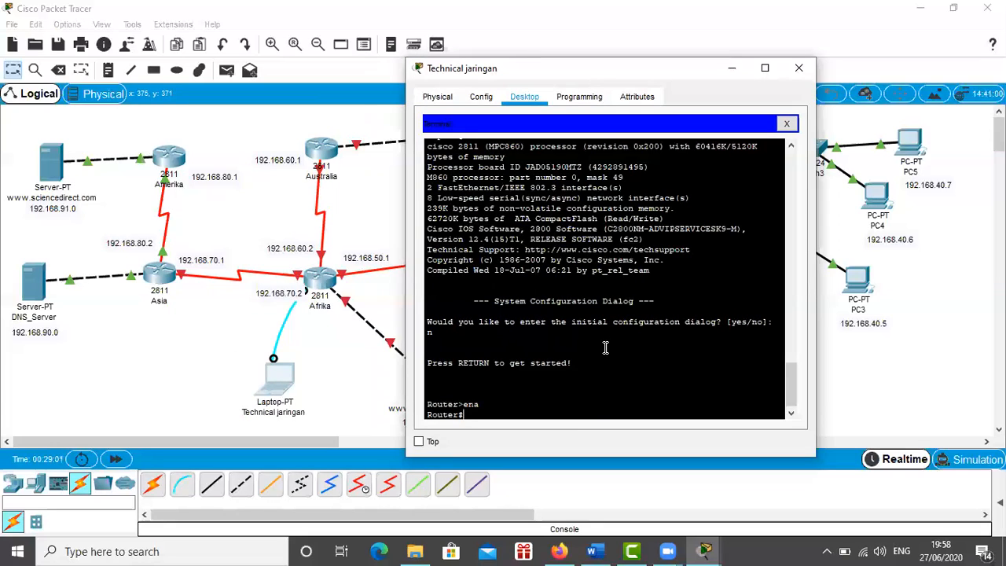
text(outer#config t)
key(Return)
Step: Check the Asia–Afrika link's port labels, and configure Afrika's se0/3/0 with IP address 192.168.70.2 and mask 255.255.255.0, enabling it with no sh
text(int)
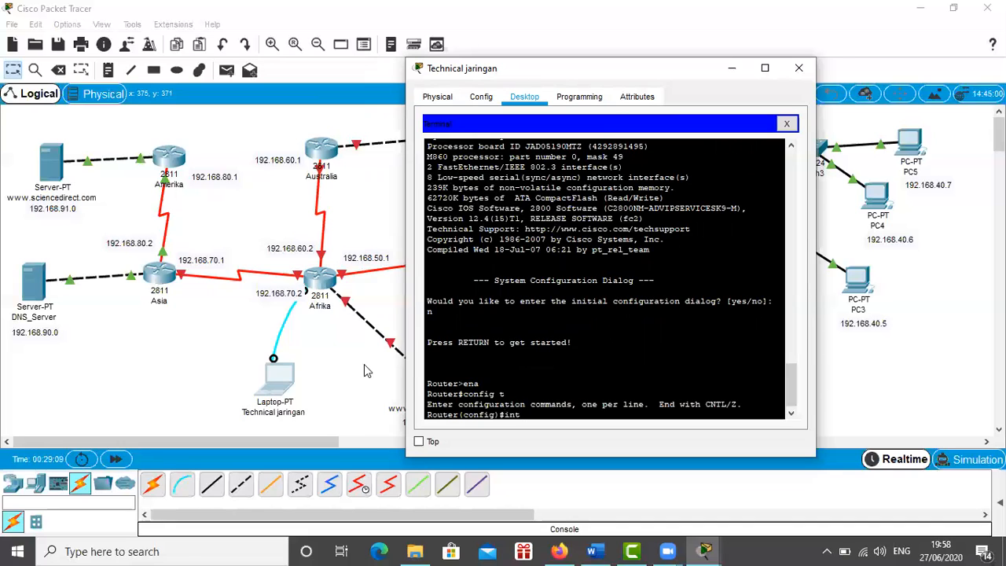
click(364, 365)
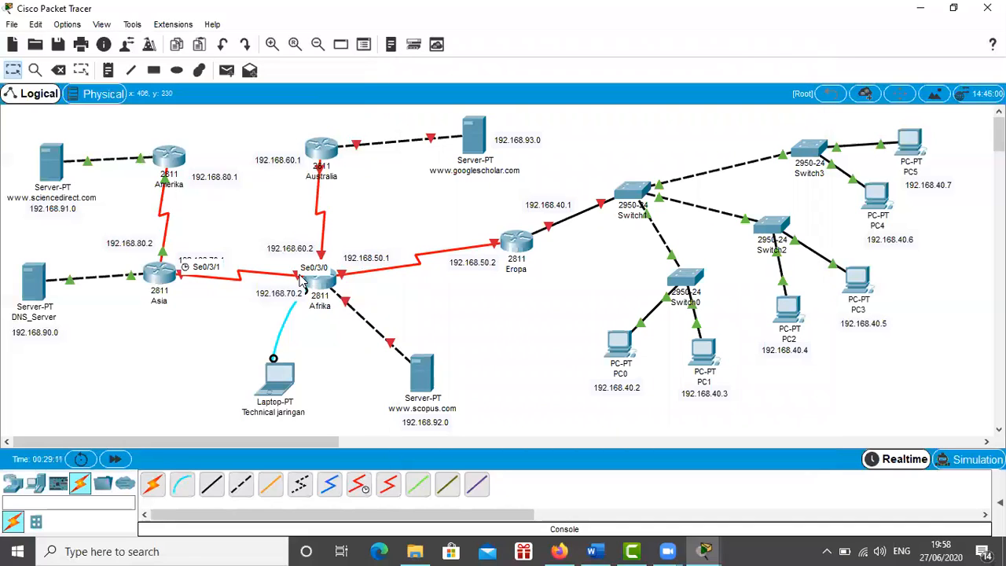
mouse_move(705, 550)
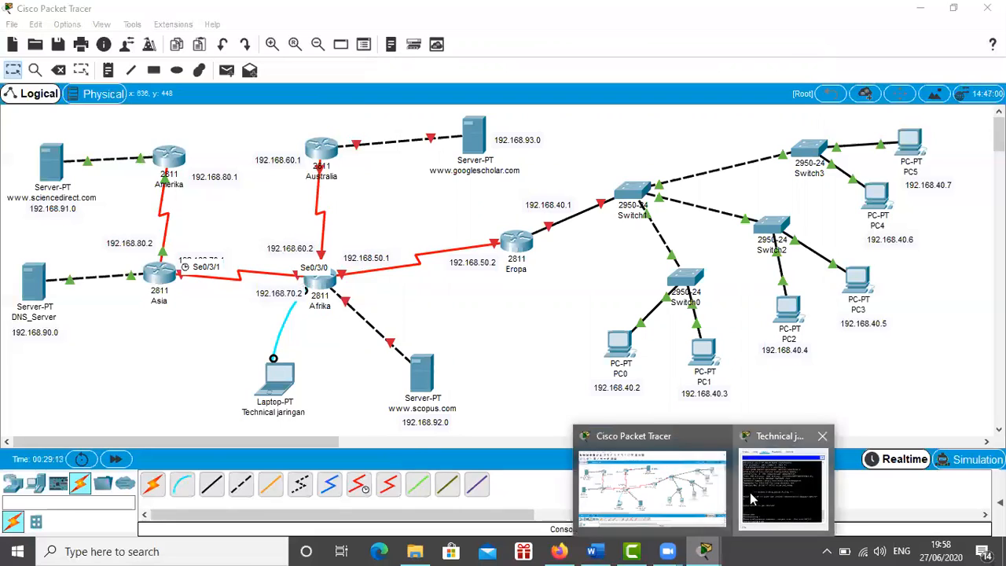
click(782, 487)
text(se)
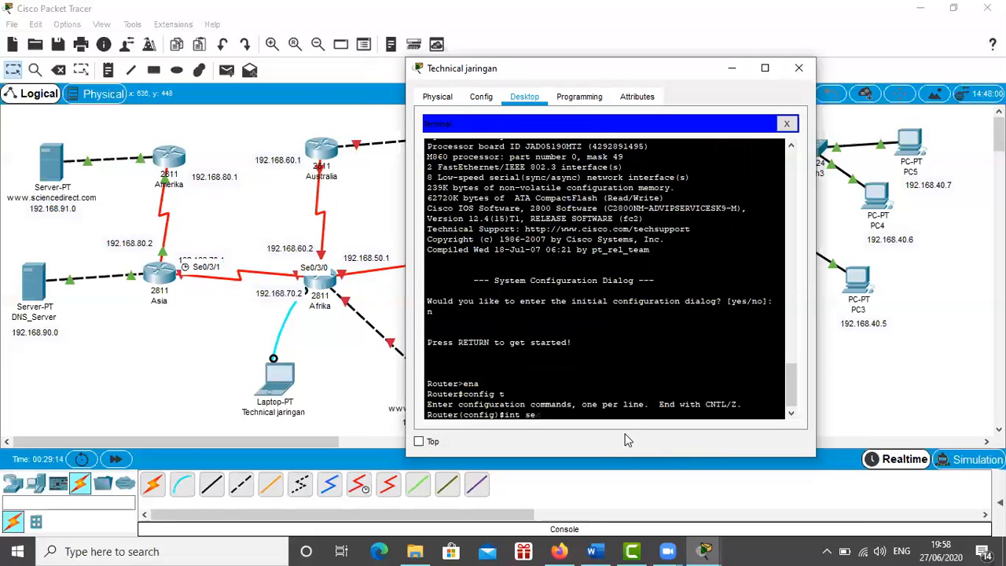
text(0/3/0)
key(Return)
text(ip)
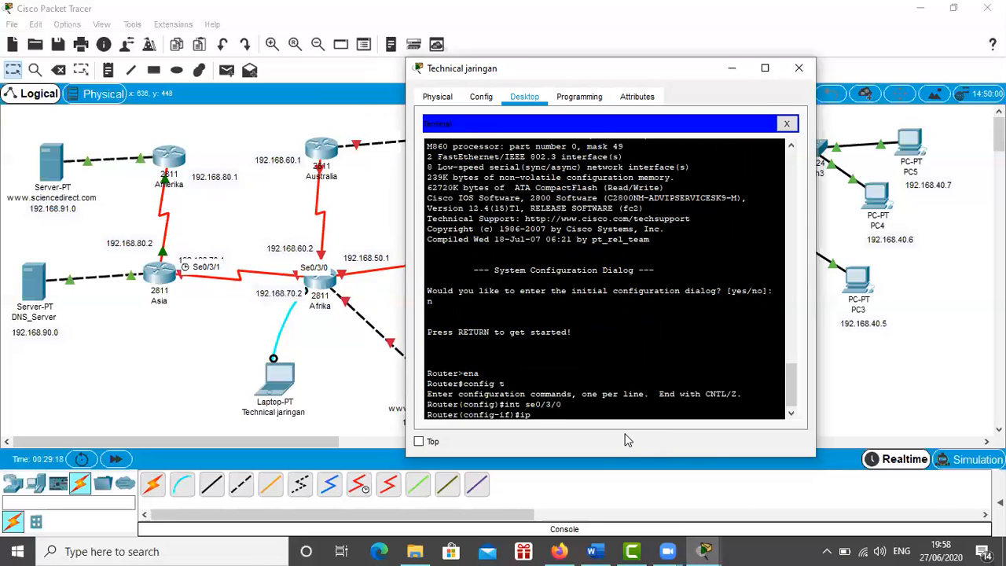
text( add 192.168.70.2 255.255.255.)
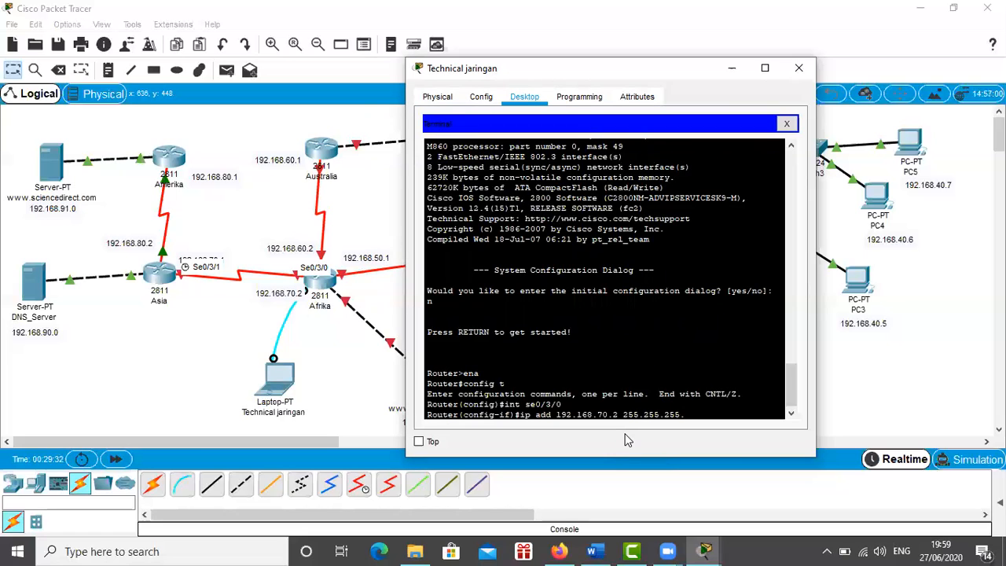
text(0)
key(Return)
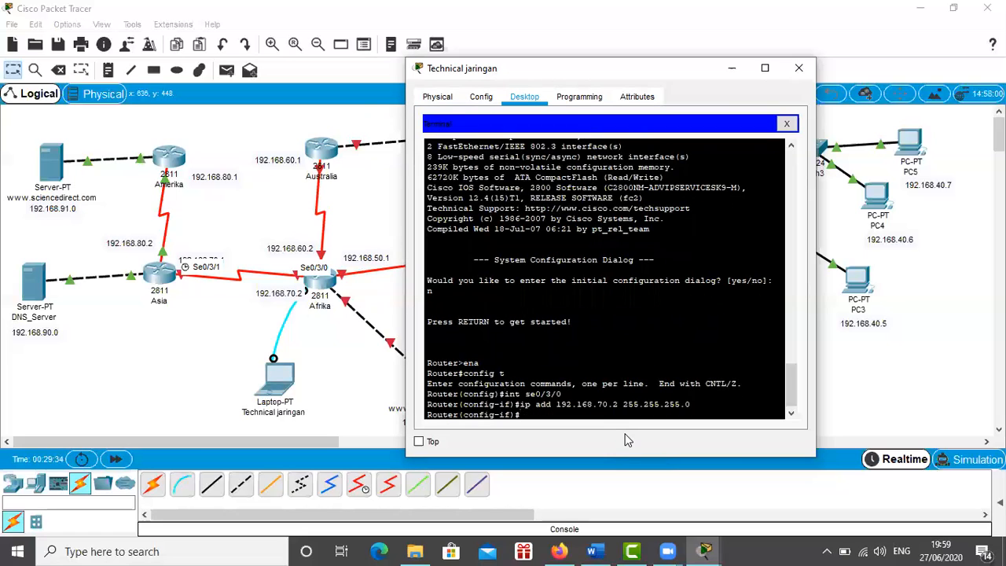
text(no sh)
key(Return)
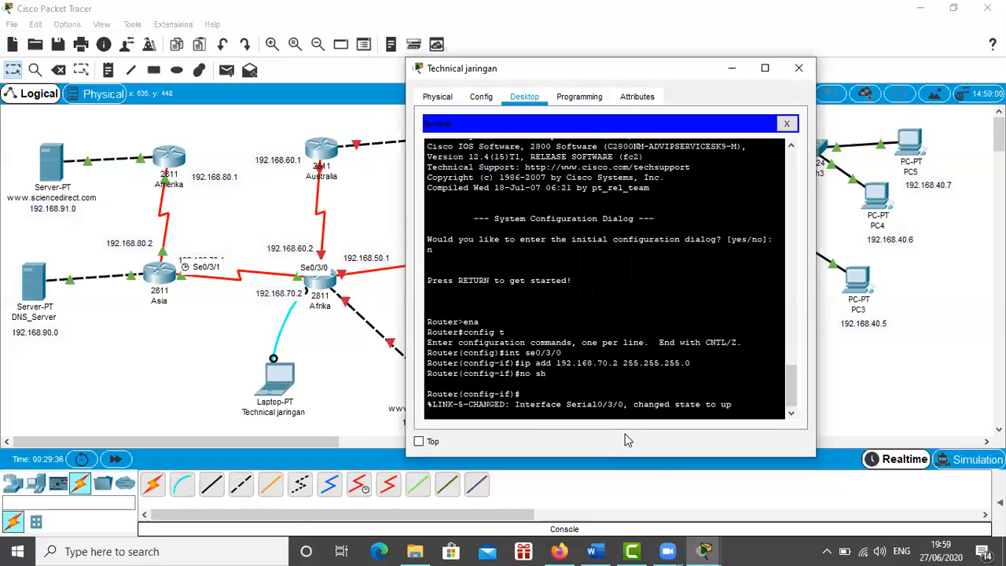
Step: Exit Afrika's se0/3/0 interface configuration back to global configuration mode
key(Return)
text(exit)
key(Return)
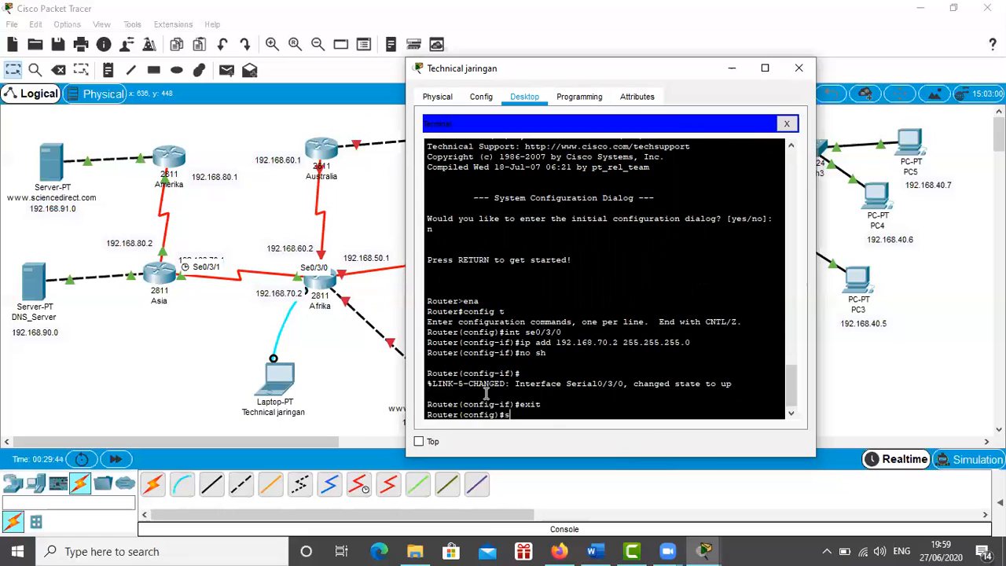
text(s)
key(BackSpace)
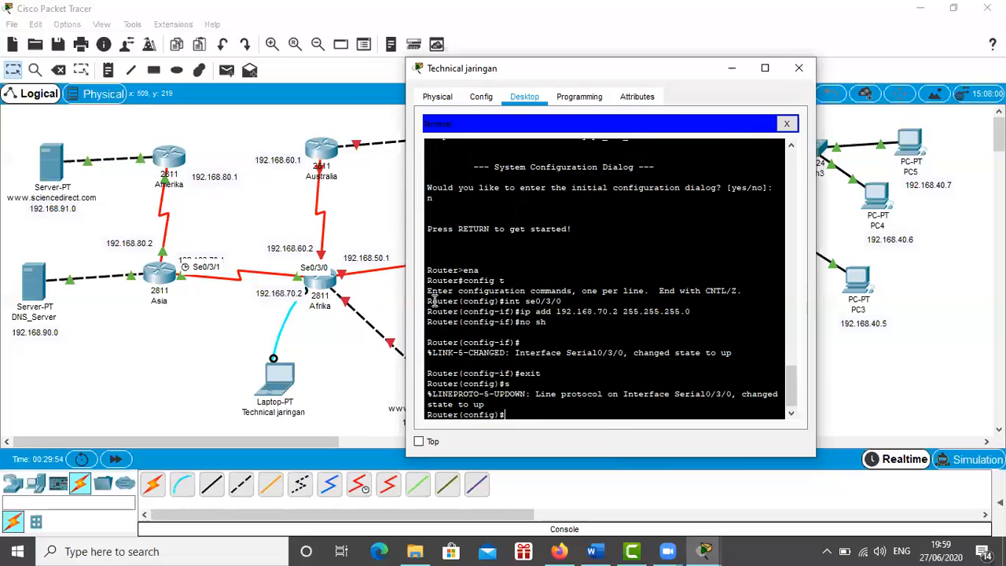
Step: Check the Australia–Afrika link's port labels, and configure Afrika's se0/3/1 with IP address 192.168.60.2 and mask 255.255.255.0, enabling it with no sh
text(int)
click(331, 364)
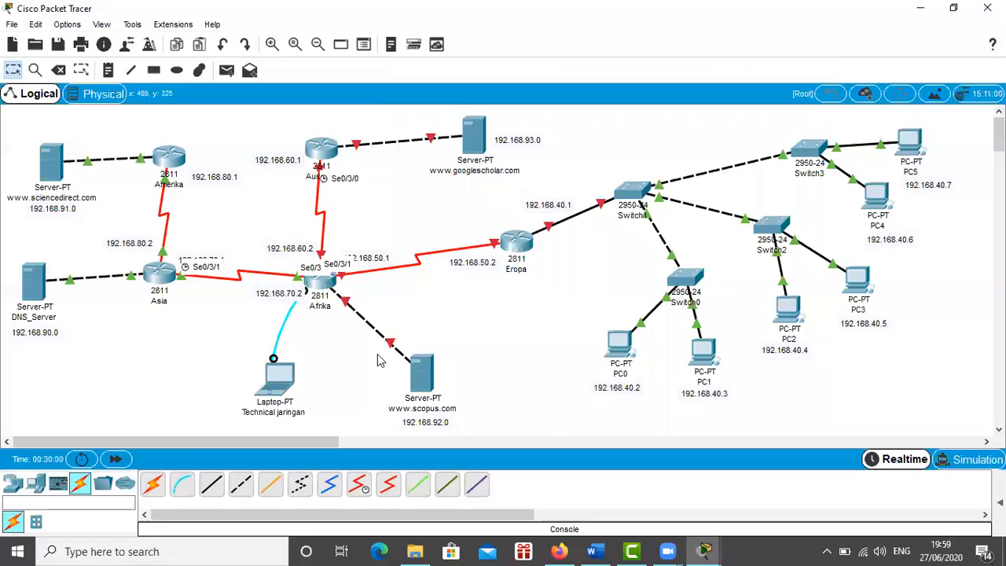
click(706, 552)
click(789, 481)
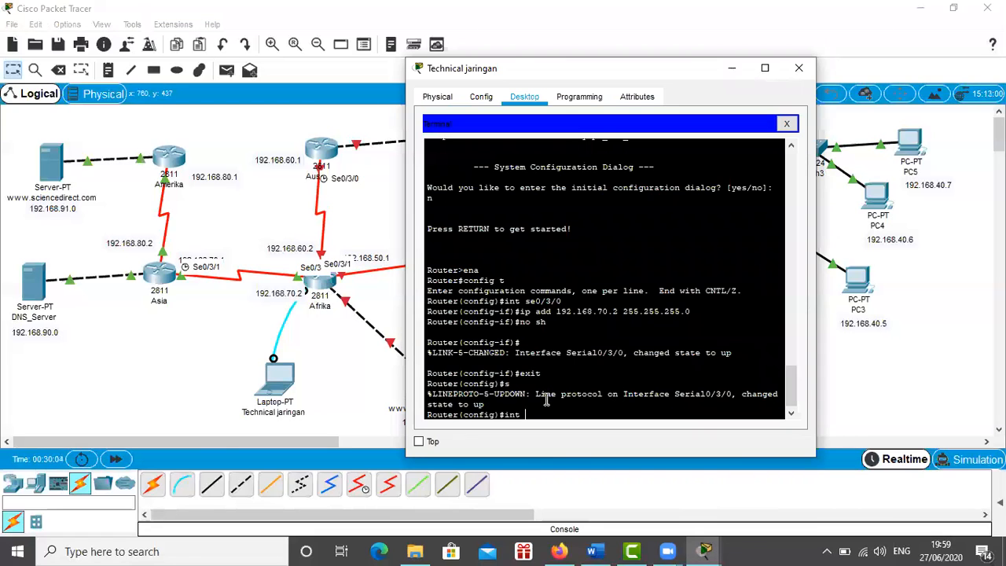
text(e0/3/1)
key(Return)
text(ip add)
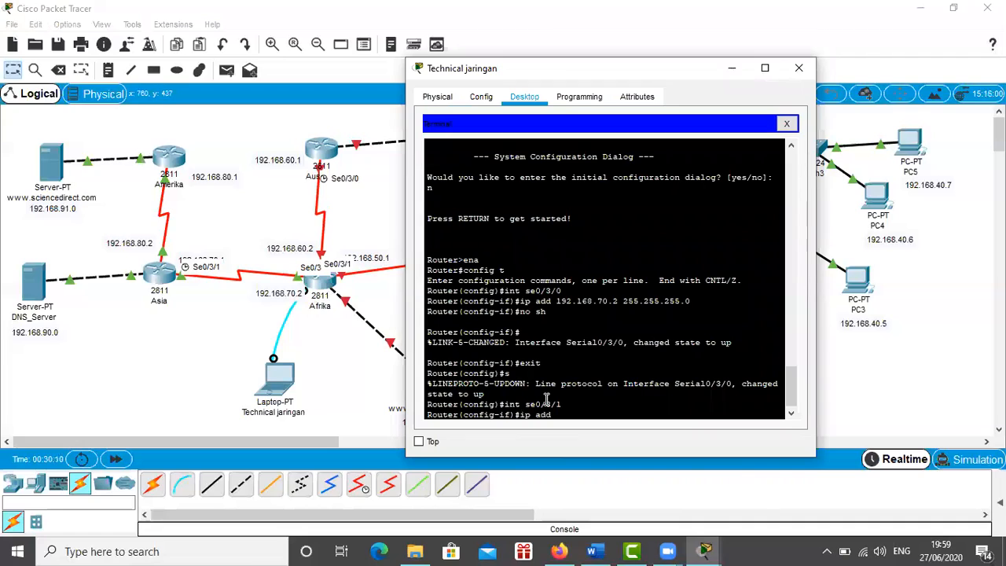
text( 192.168.60.2 255.255.255.0)
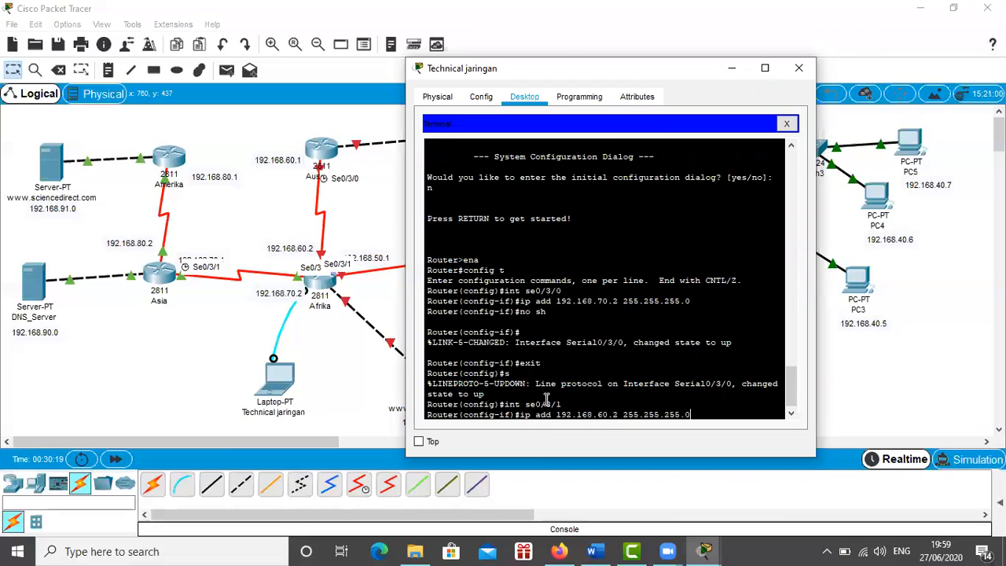
key(Return)
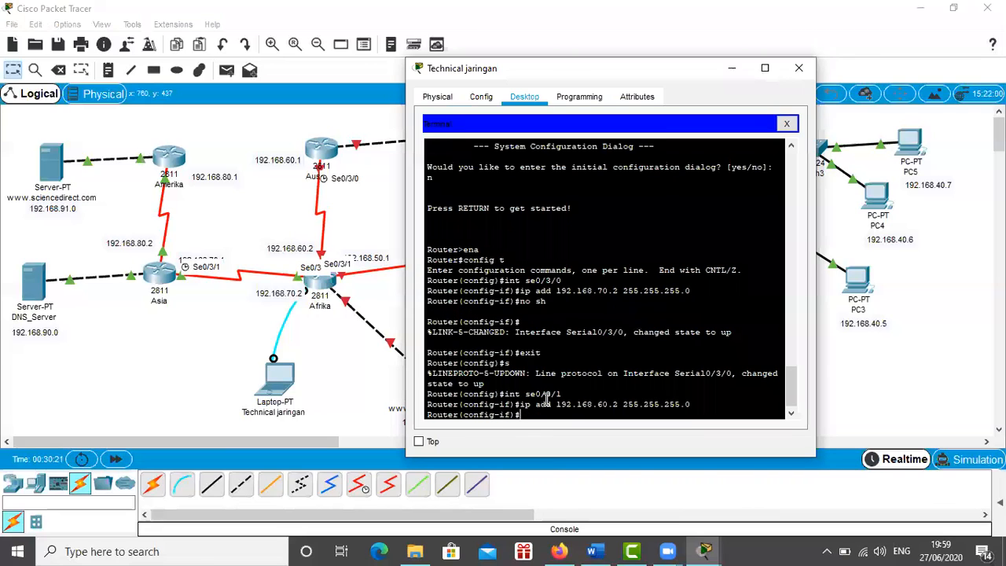
text(no sh)
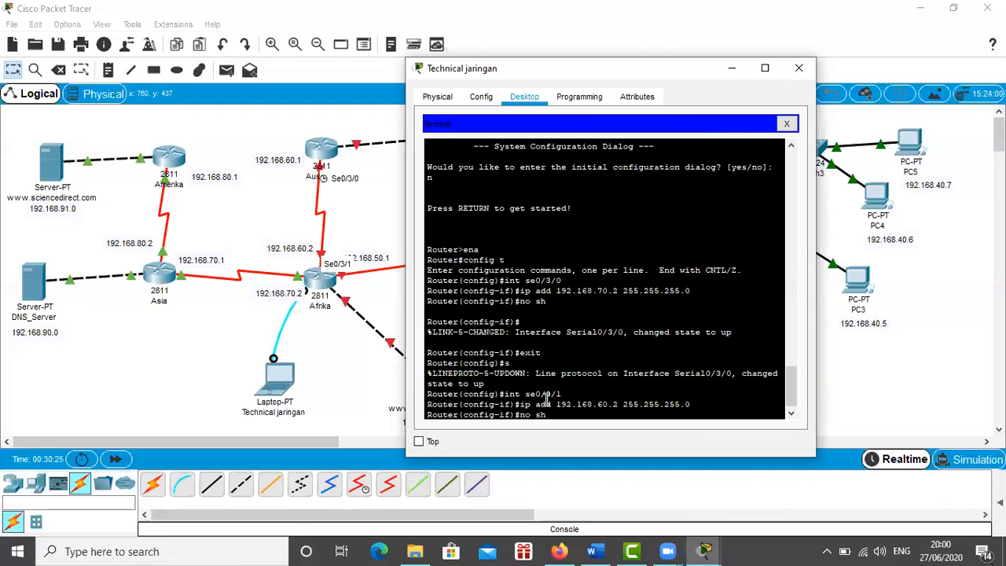
key(Return)
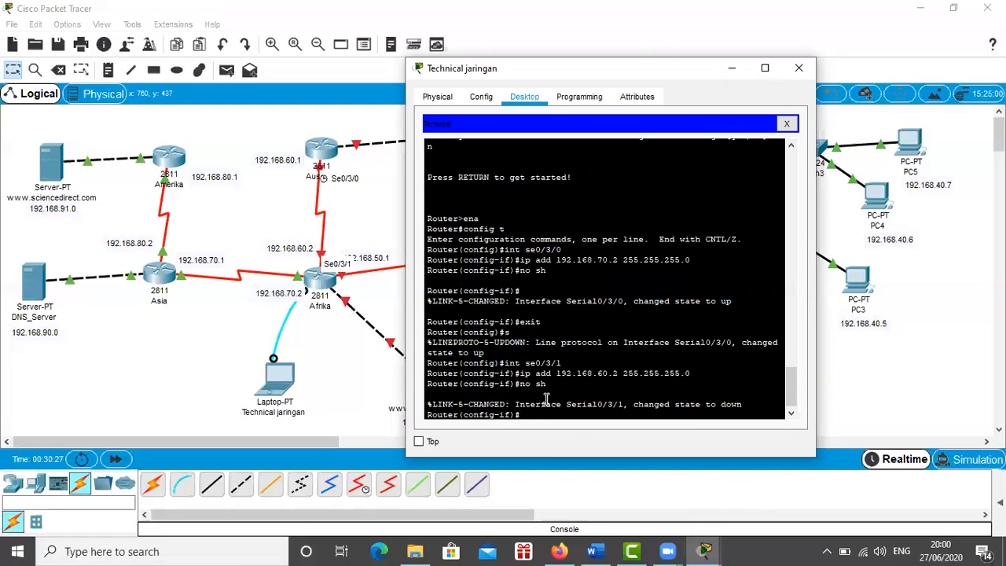
Step: Exit Afrika's se0/3/1 interface configuration and check the port labels on the Afrika–Eropa serial link
text(exit)
key(Return)
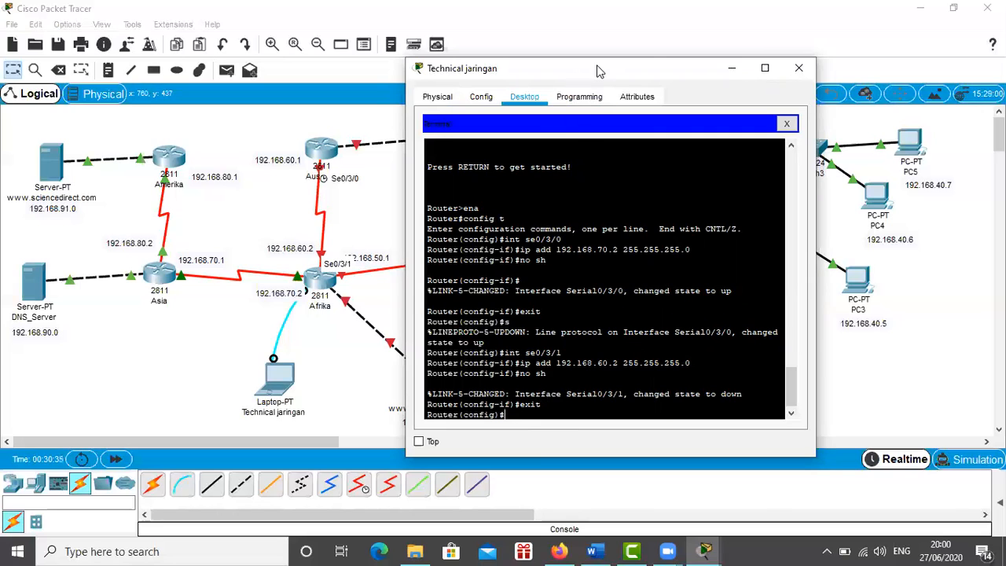
drag(650, 52, 694, 47)
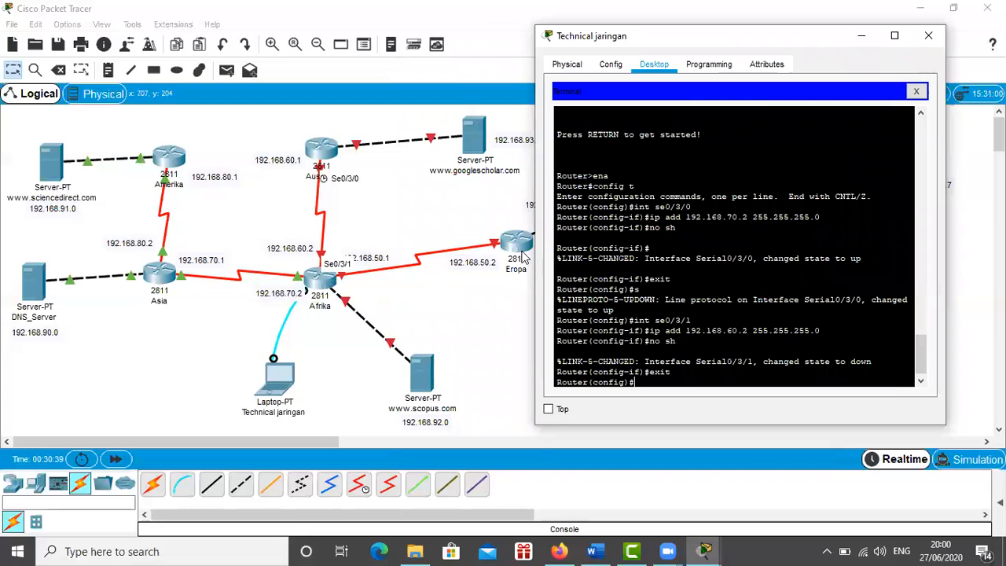
drag(782, 41, 721, 51)
click(352, 282)
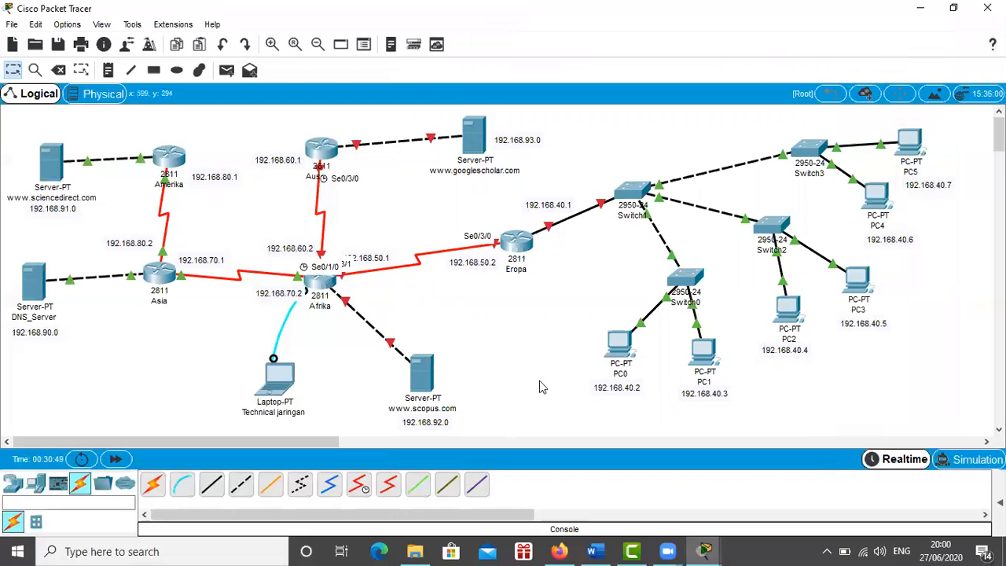
mouse_move(707, 552)
click(787, 480)
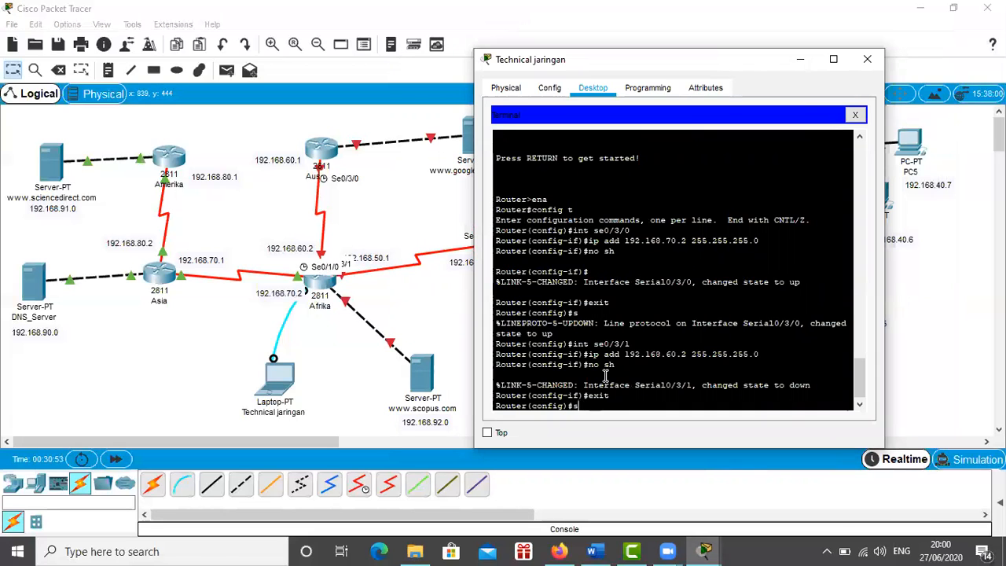
Step: Configure Afrika's se0/1/0 with IP address 192.168.50.1 and mask 255.255.255.0, enable it with no sh, and exit to global configuration mode
text(int se0/1/0)
key(Return)
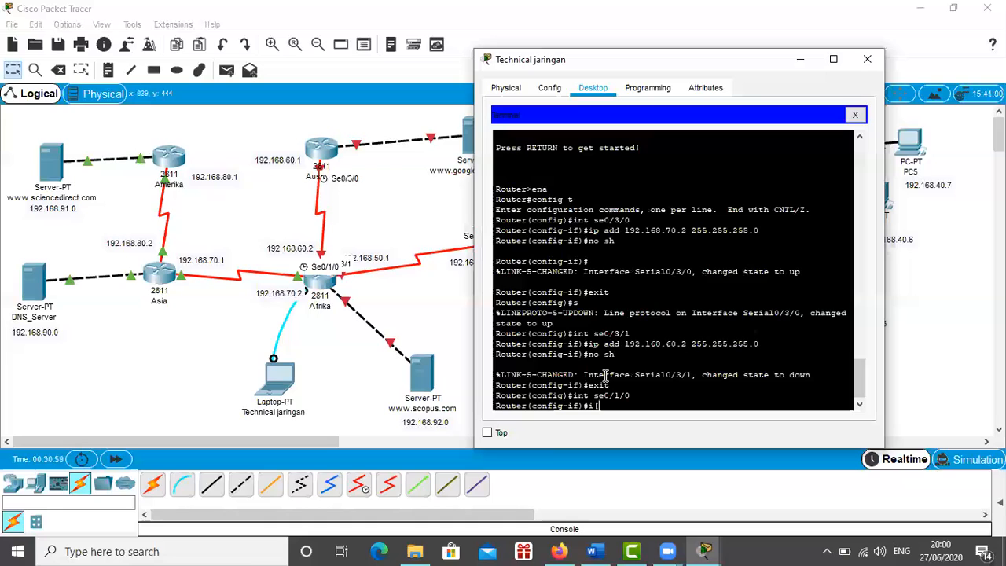
text(ip add 19)
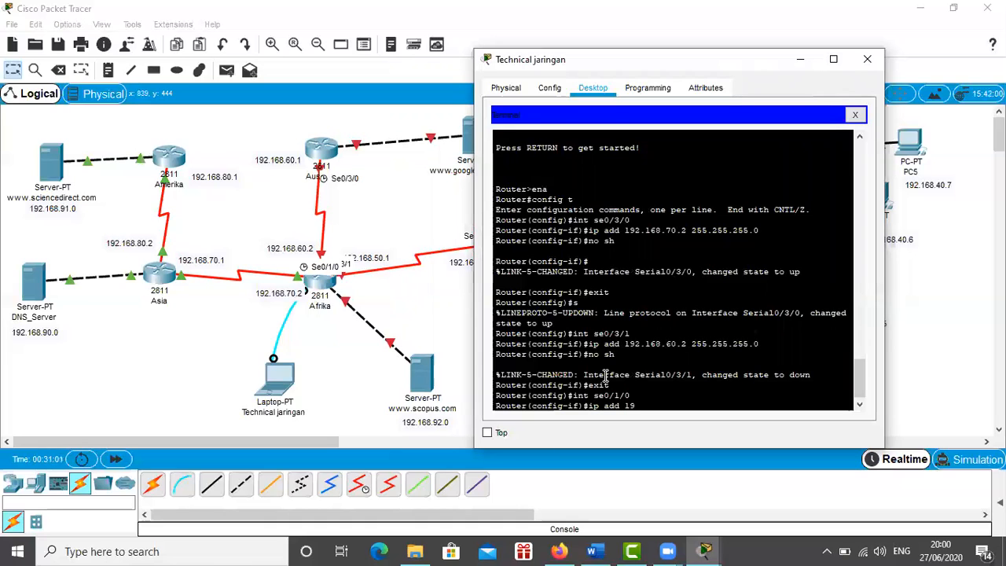
text(2.168.50.1 255.255.255.0)
key(Return)
text(no sh)
key(Return)
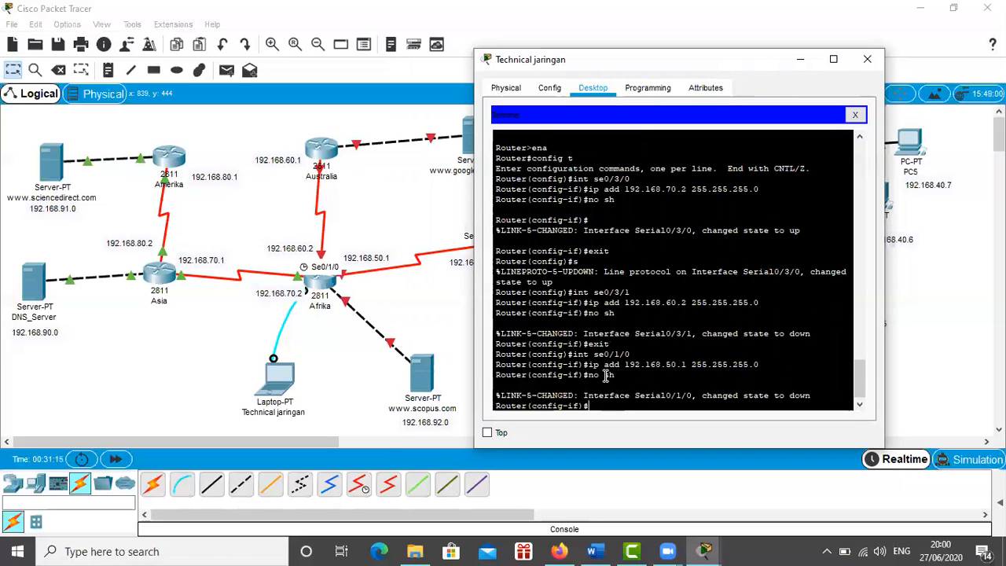
key(Return)
text(exit)
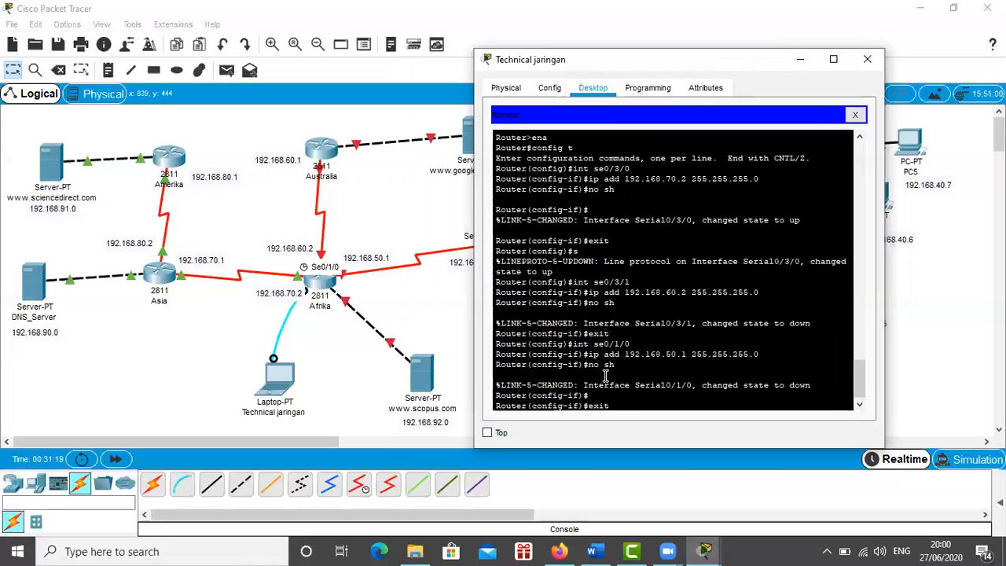
key(Return)
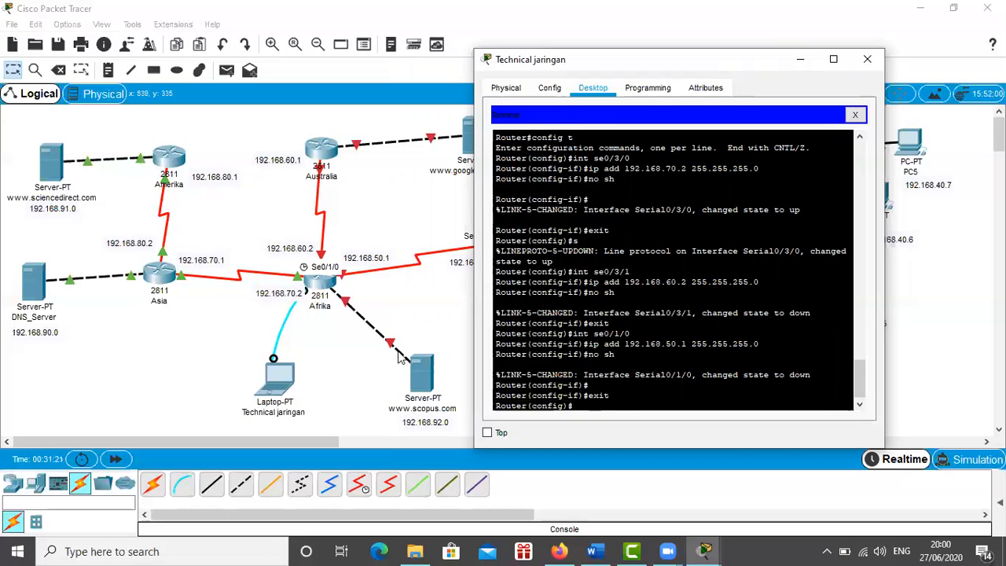
click(338, 336)
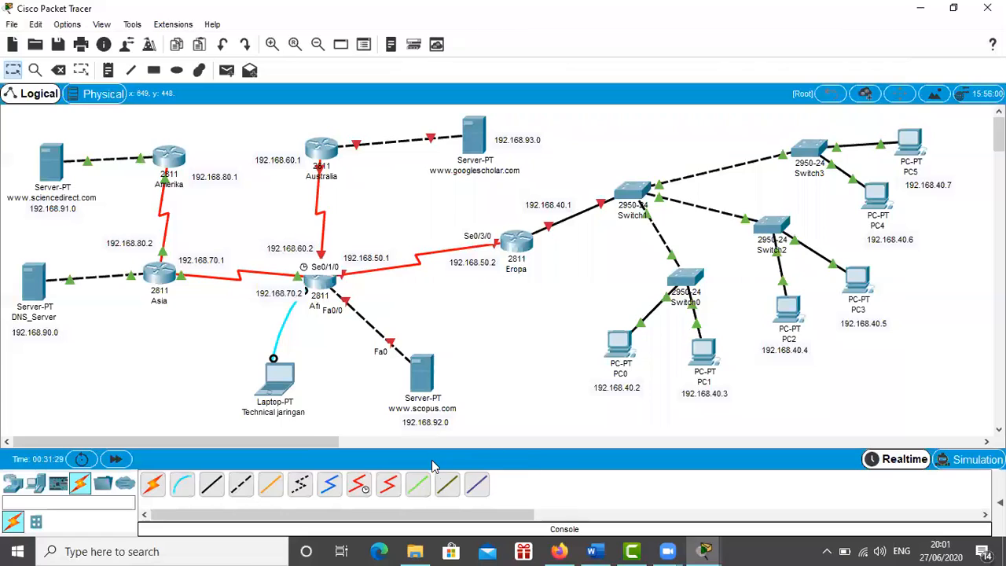
mouse_move(706, 552)
click(813, 461)
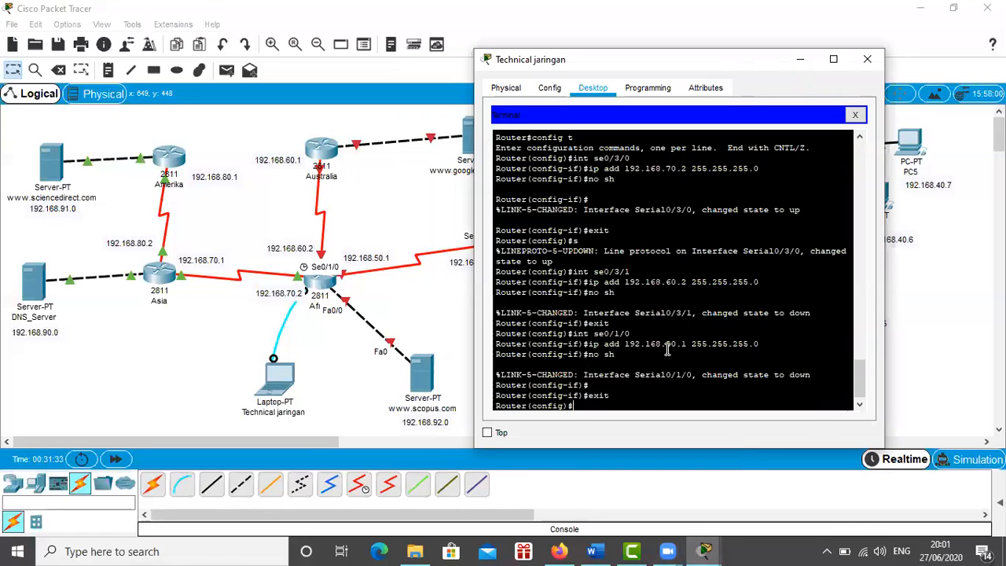
text(int fa)
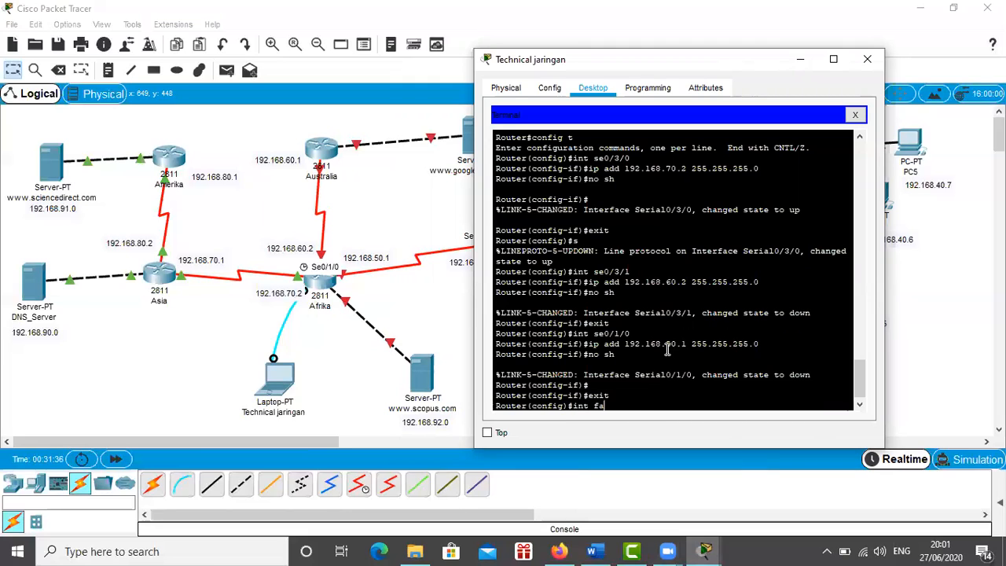
text(0/0)
key(Return)
text(ip add 192.168.)
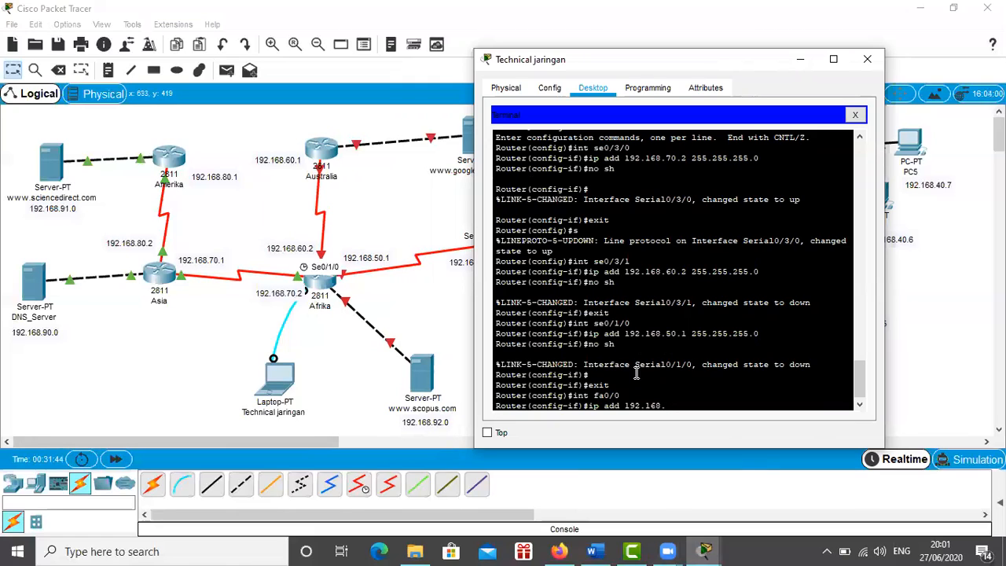
text(92.1 255.255.255.0)
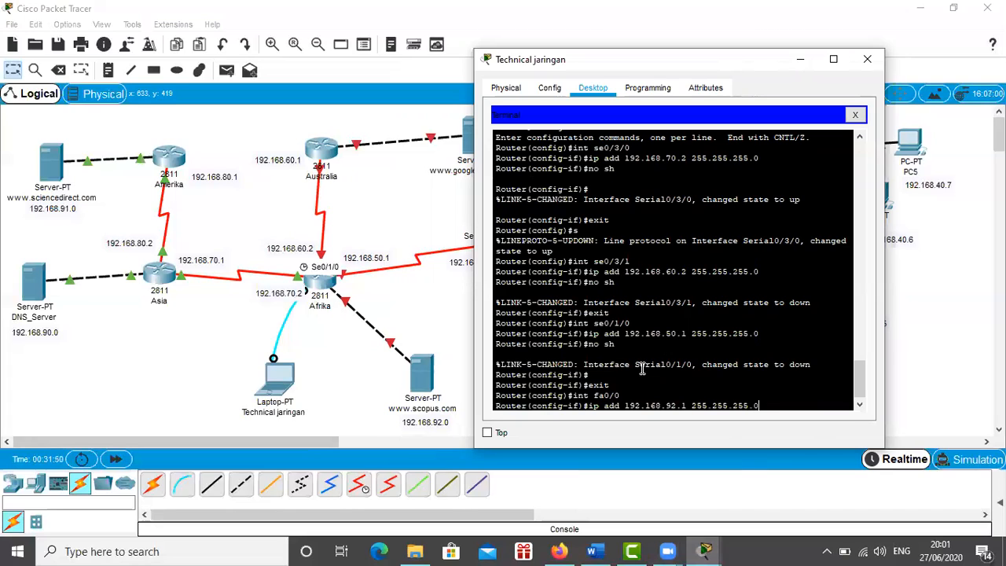
key(Return)
text(no s)
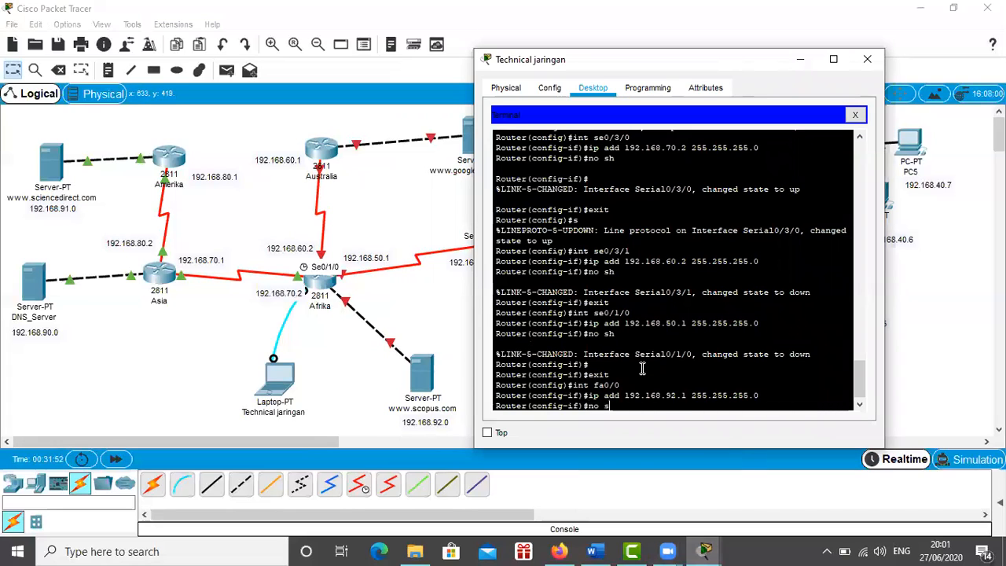
text(h)
key(Return)
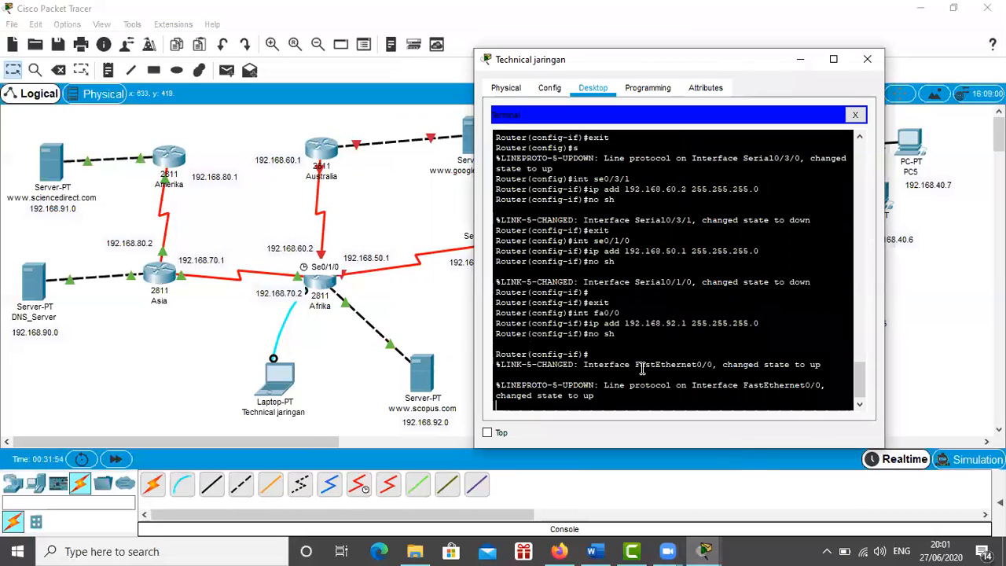
key(Return)
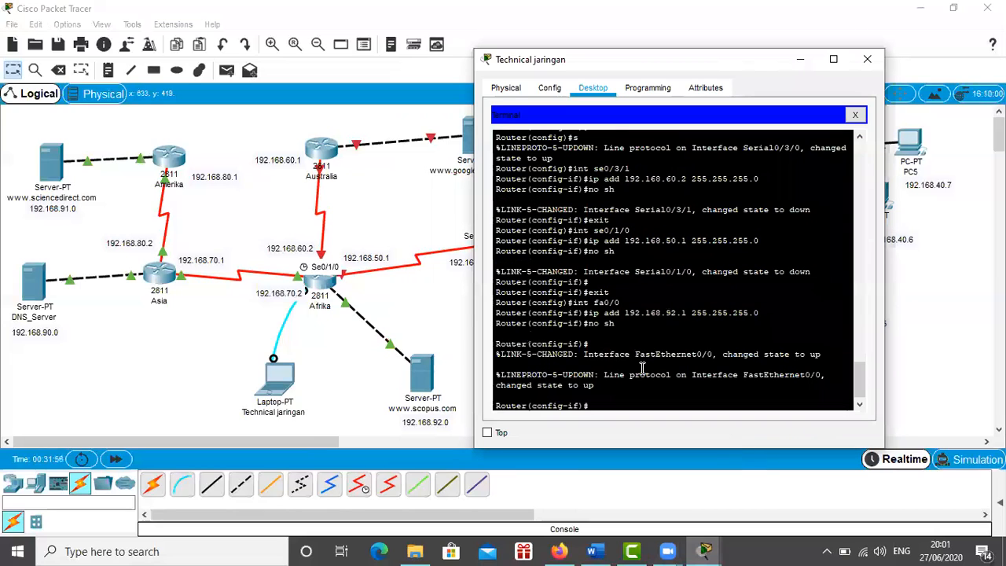
Step: Exit Afrika's interface and global configuration modes, and close the laptop's window
text(exit)
key(Return)
text(exit)
key(Return)
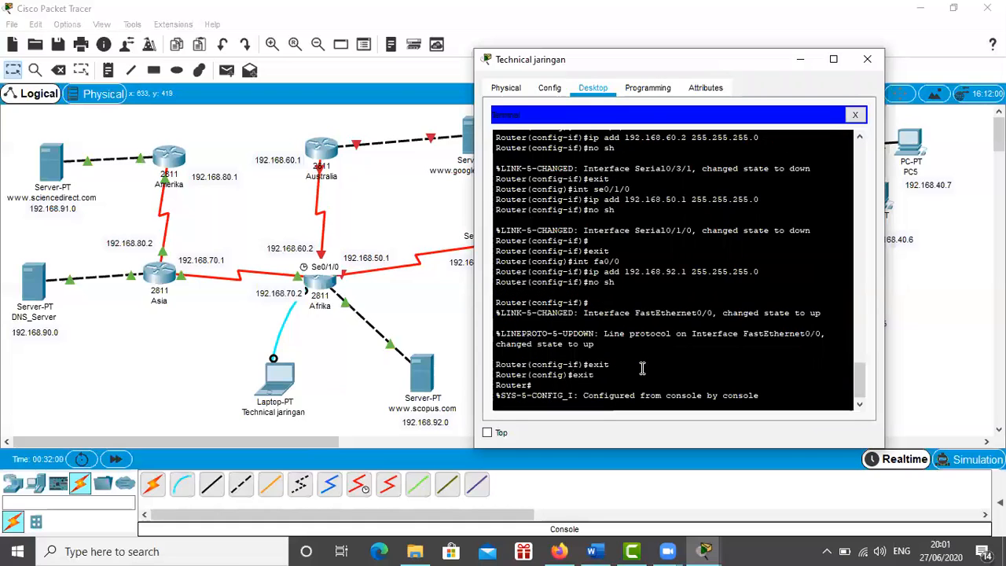
click(867, 59)
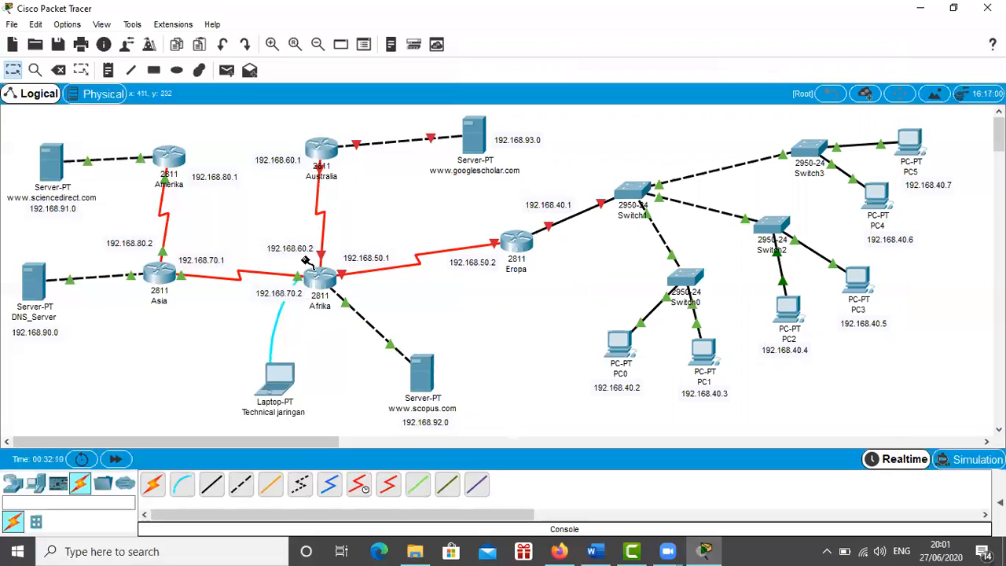
Step: Move the laptop's console cable from Afrika to Australia's console port, and shift the laptop slightly up and left in the topology
click(312, 159)
click(346, 171)
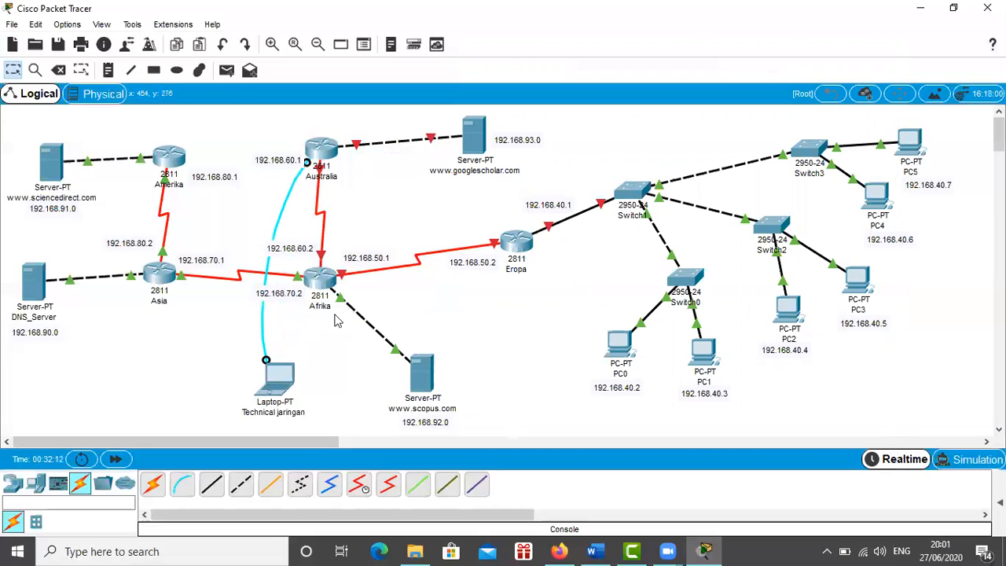
drag(271, 385, 249, 349)
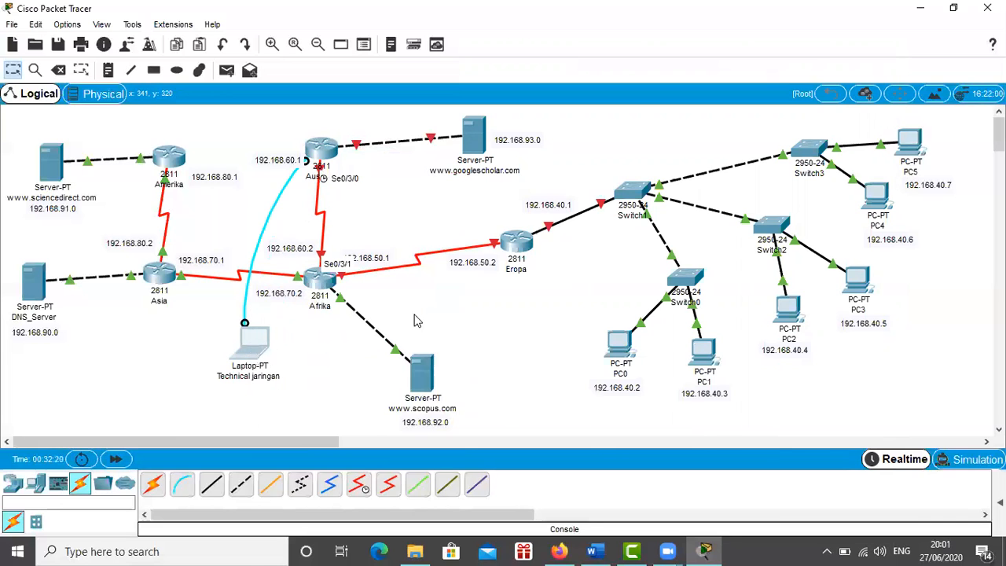
Step: Open the laptop's terminal to Australia with the default 9600-baud port settings, and decline the initial configuration dialog with n
click(253, 342)
click(511, 197)
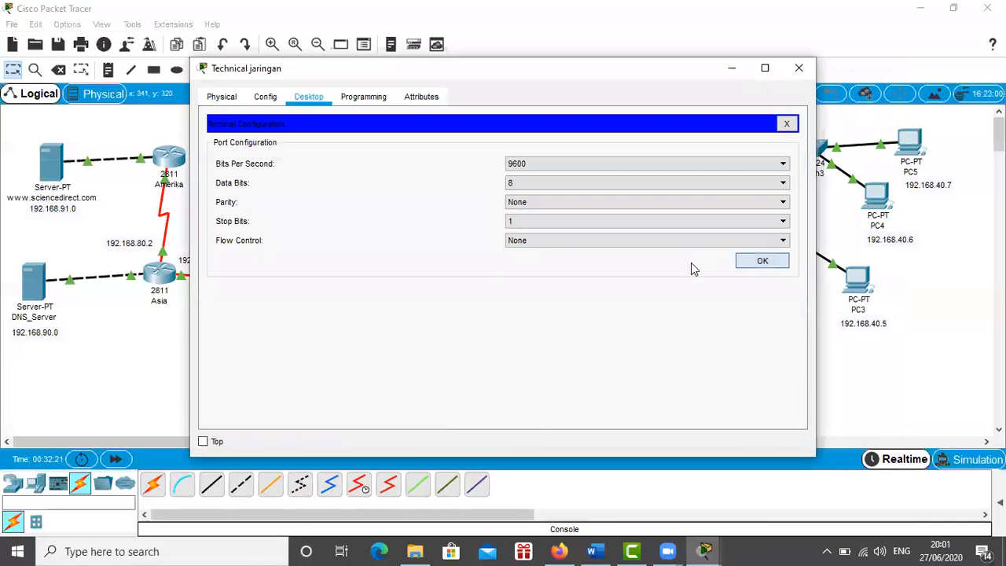
click(763, 260)
drag(190, 268, 406, 272)
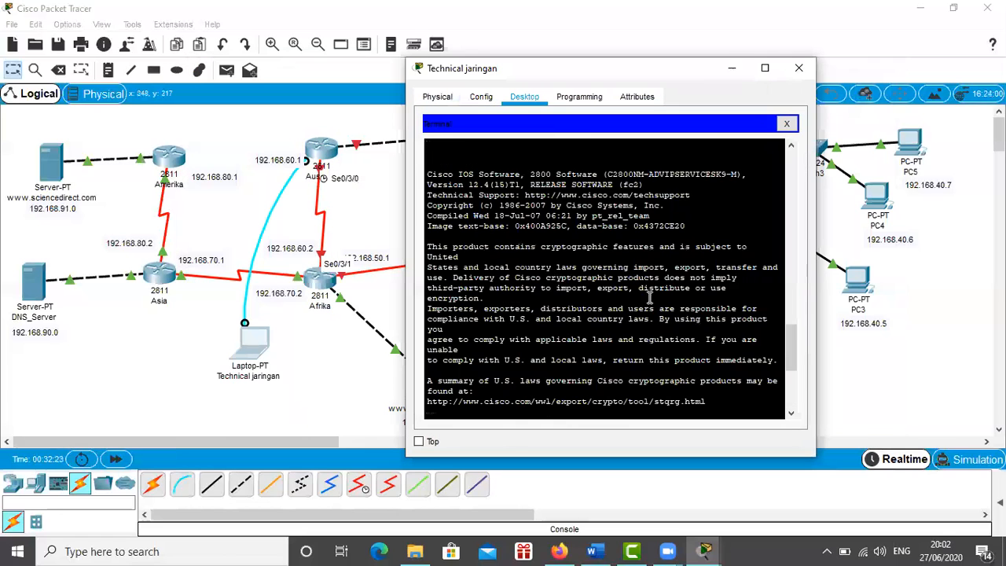
text(n)
key(Return)
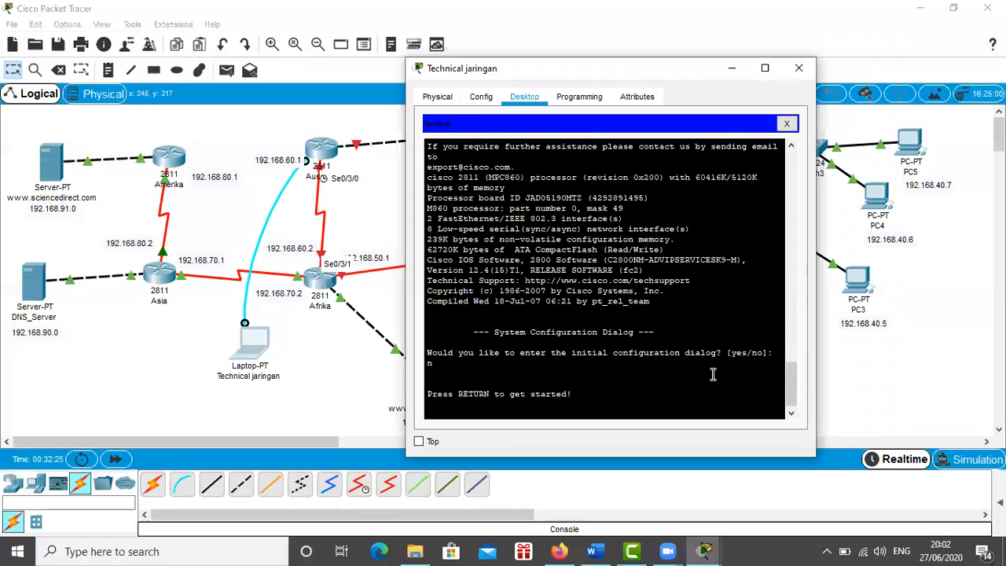
key(Return)
Step: Enter Australia's privileged mode with ena and its global configuration mode with config t
text(ena)
key(Return)
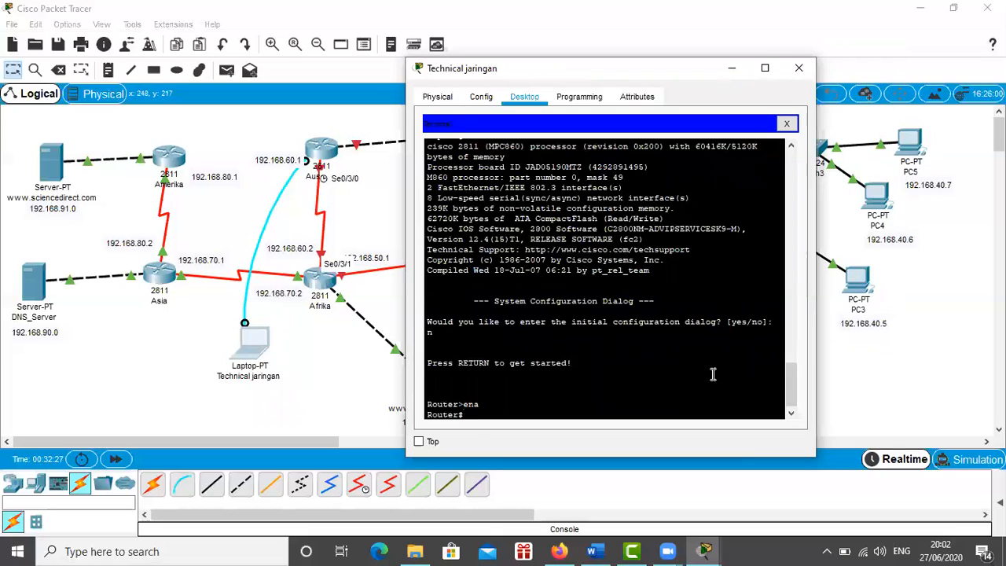
text(config)
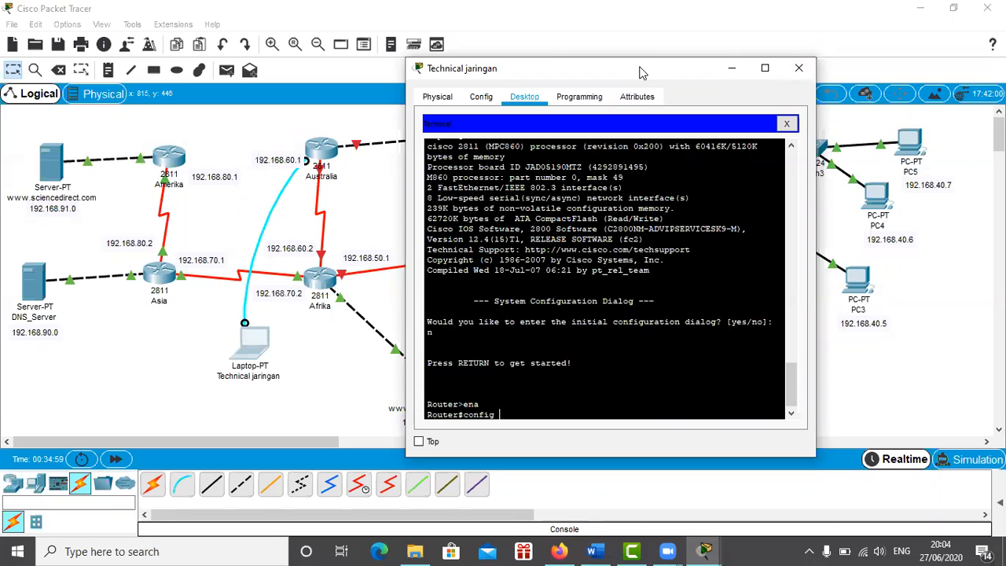
drag(641, 73, 619, 78)
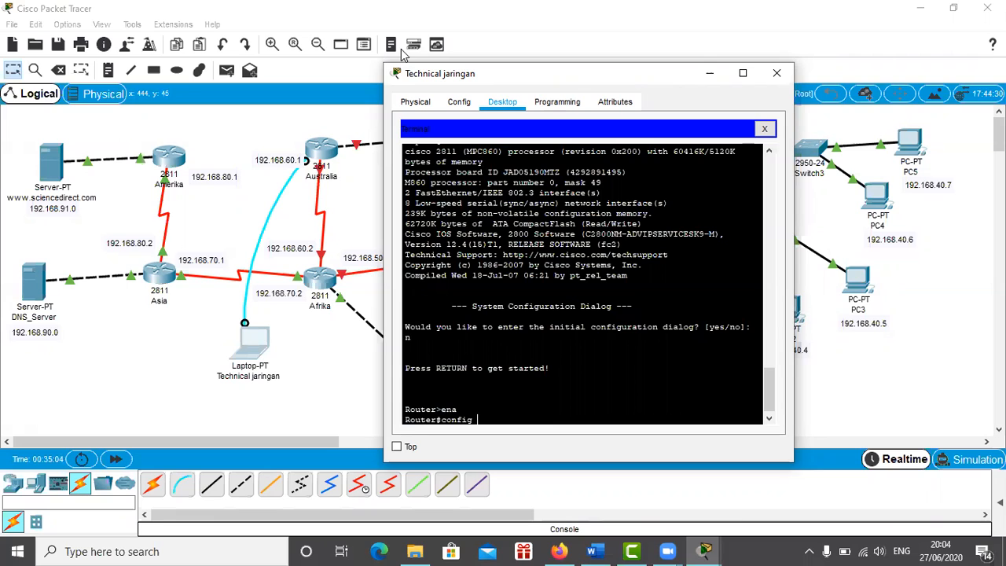
text(t)
key(Return)
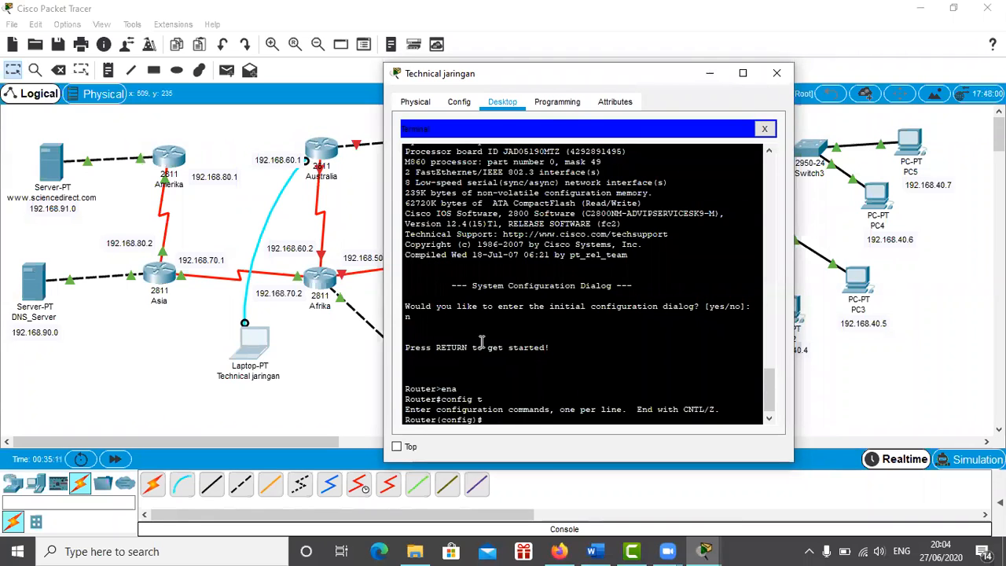
Step: Check the Australia–Afrika link's port labels, and assign Australia's se0/3/0 the IP address 192.168.60.1 with mask 255.255.255.0
text(int)
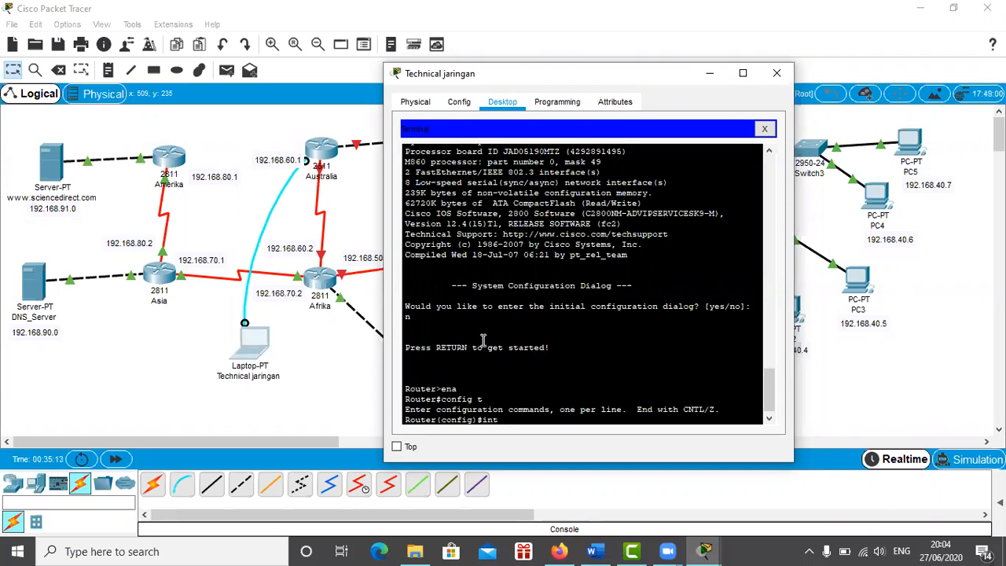
click(366, 201)
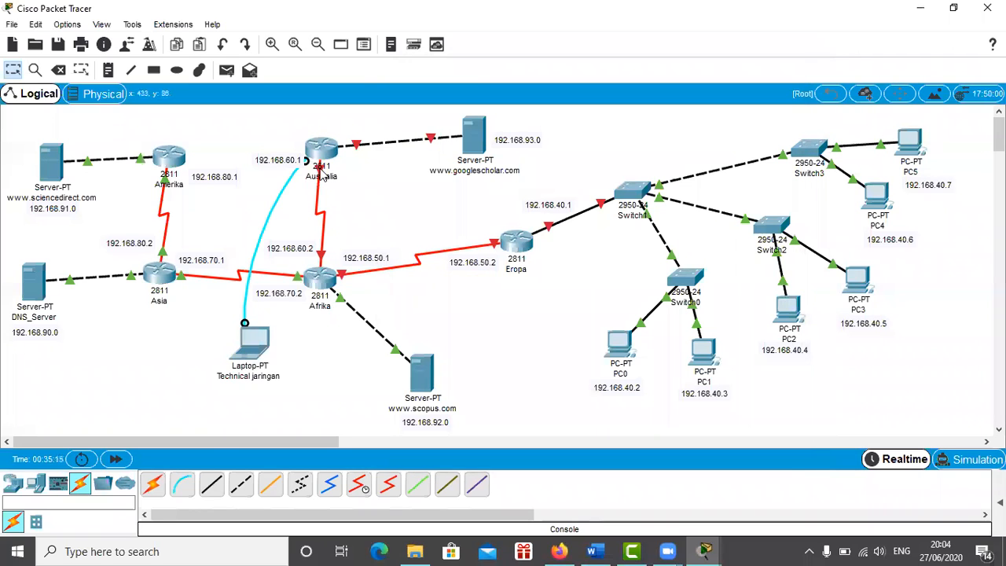
click(705, 552)
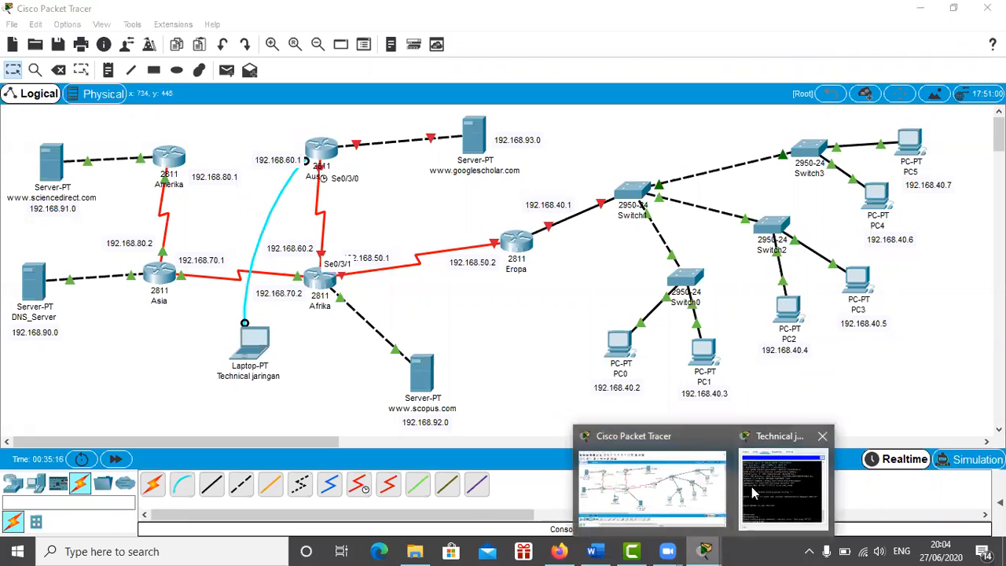
click(752, 493)
text(se0)
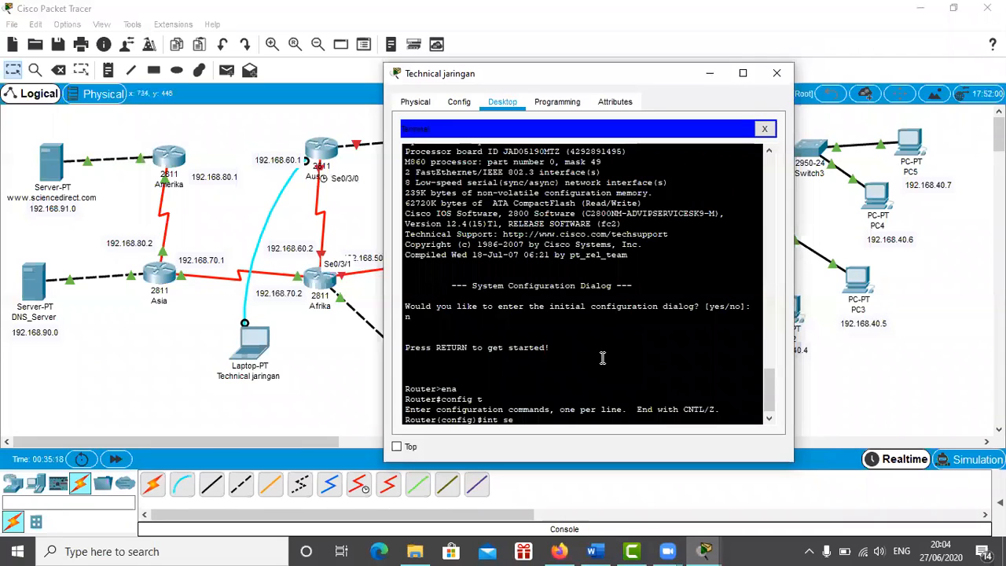
text(/3/0)
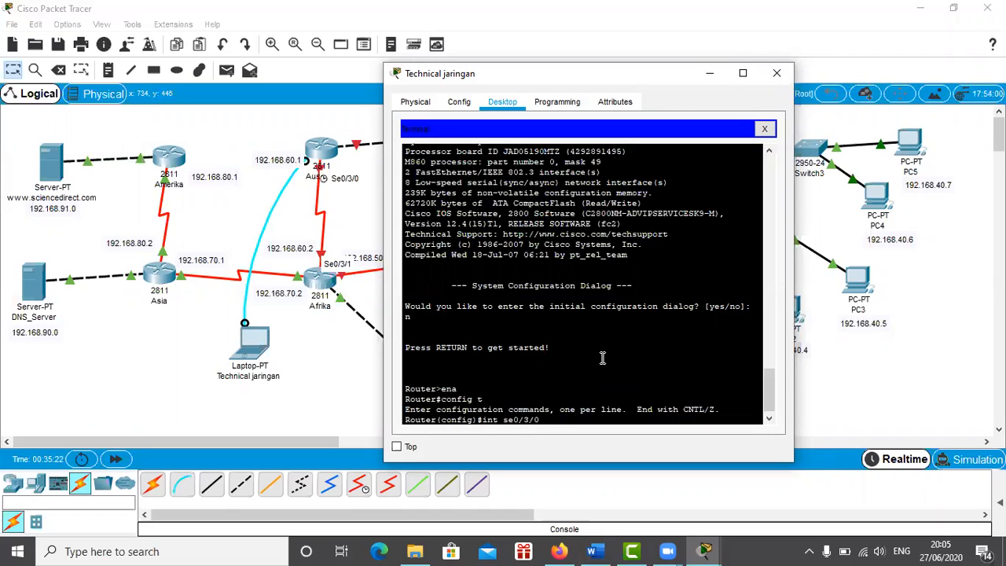
key(Return)
text(ip add 192.168.)
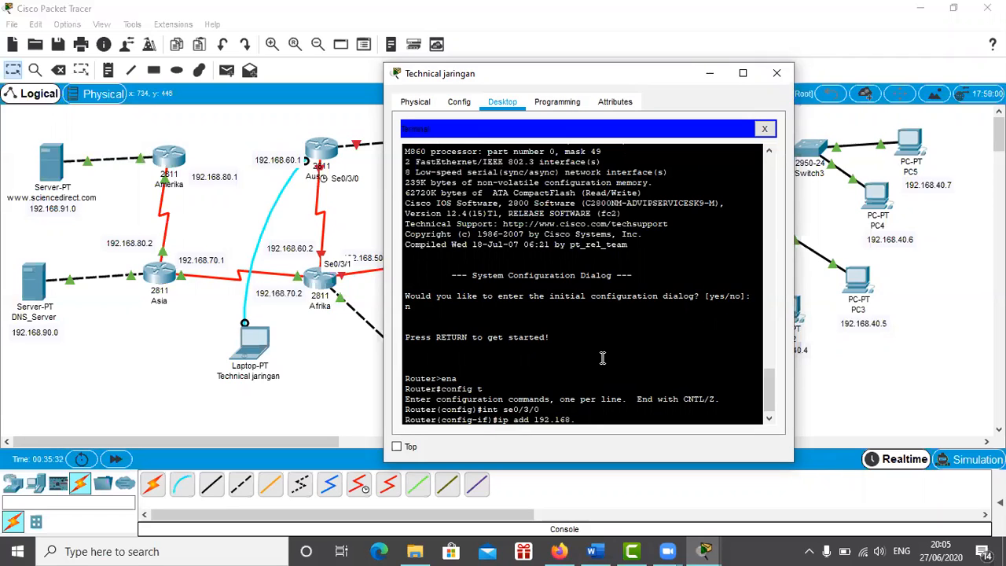
text(60.1 255.255.255.0)
key(Return)
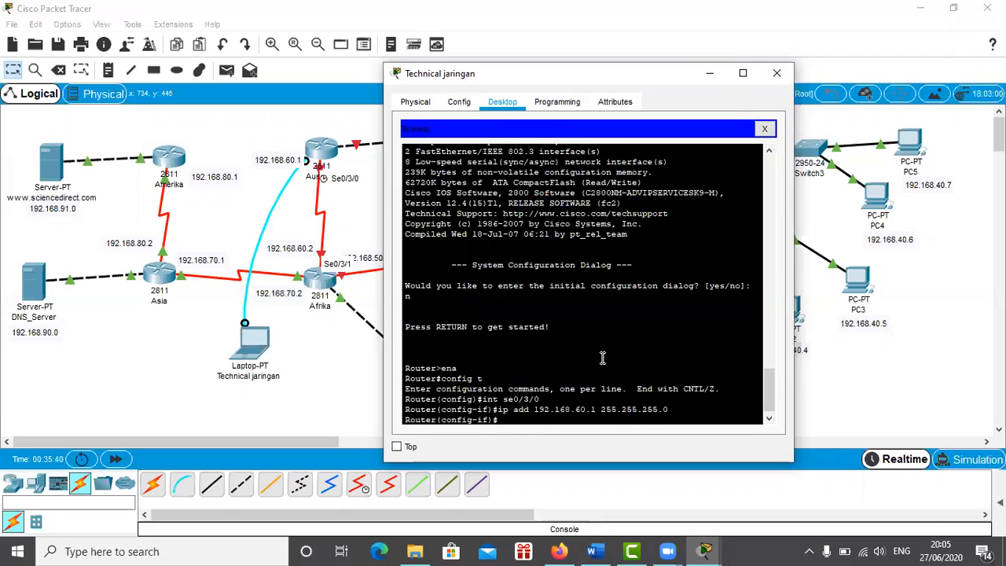
Step: Enable Australia's se0/3/0 interface with no sh, and return to global configuration mode with exit
text(no sh)
key(Return)
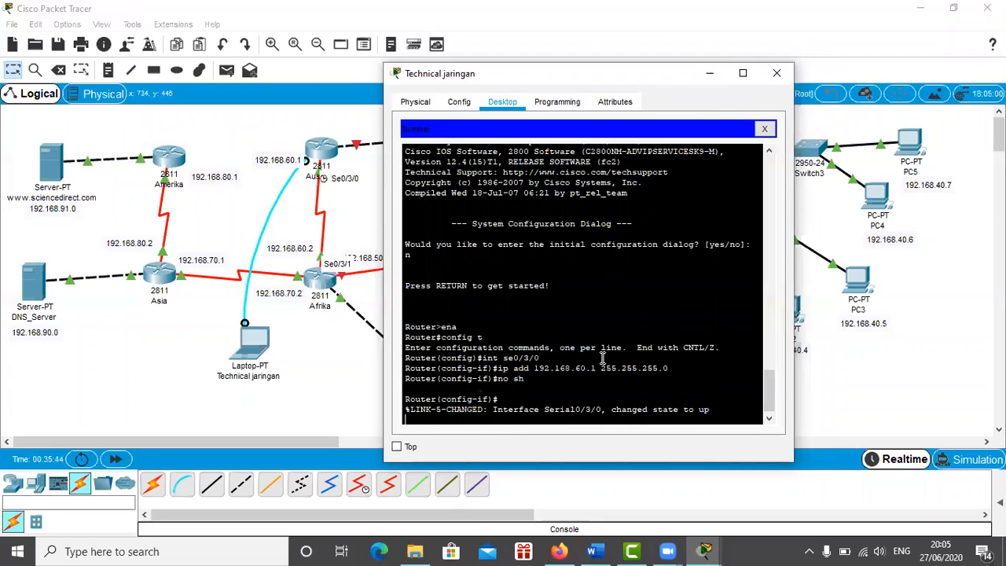
key(Return)
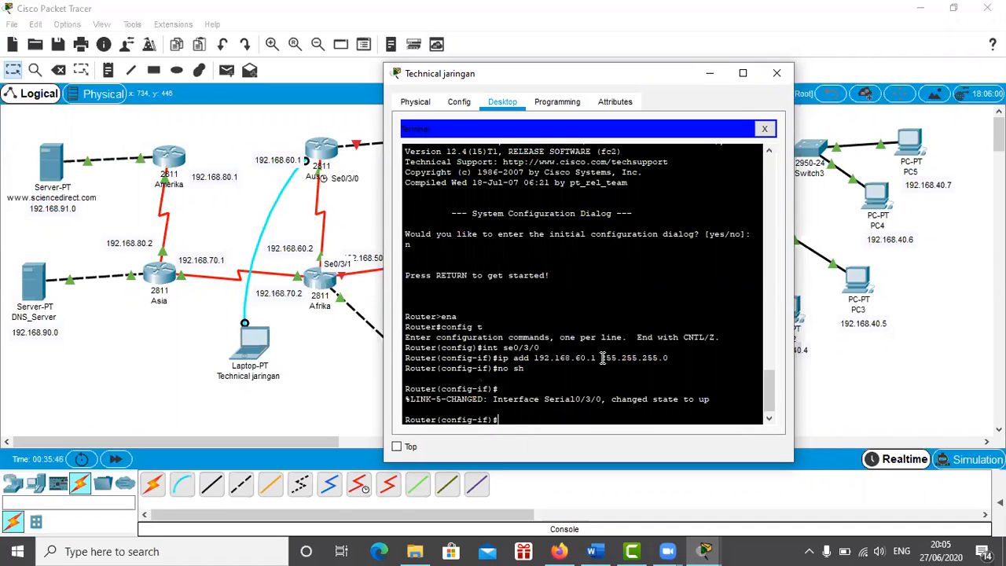
text(exit)
key(Return)
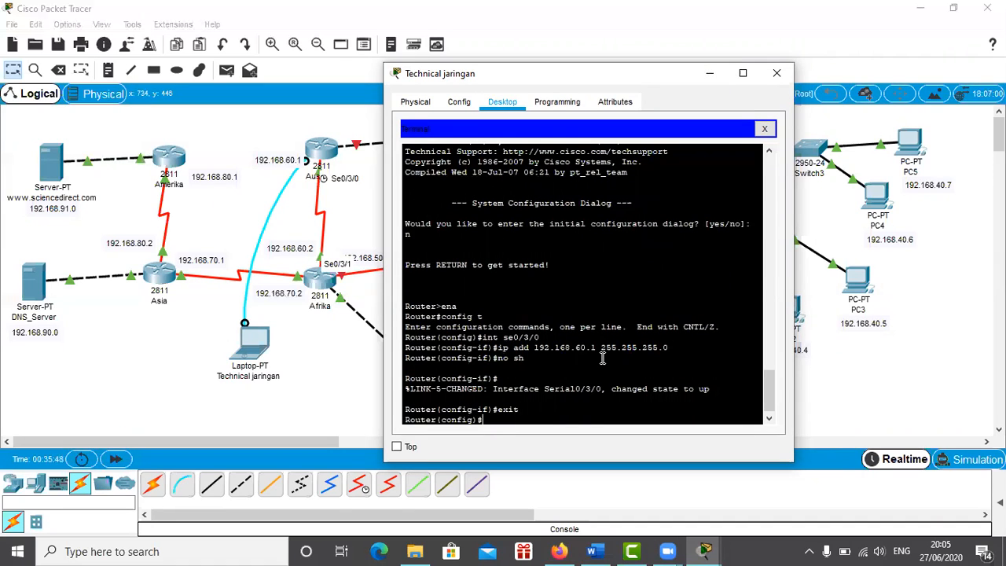
click(374, 195)
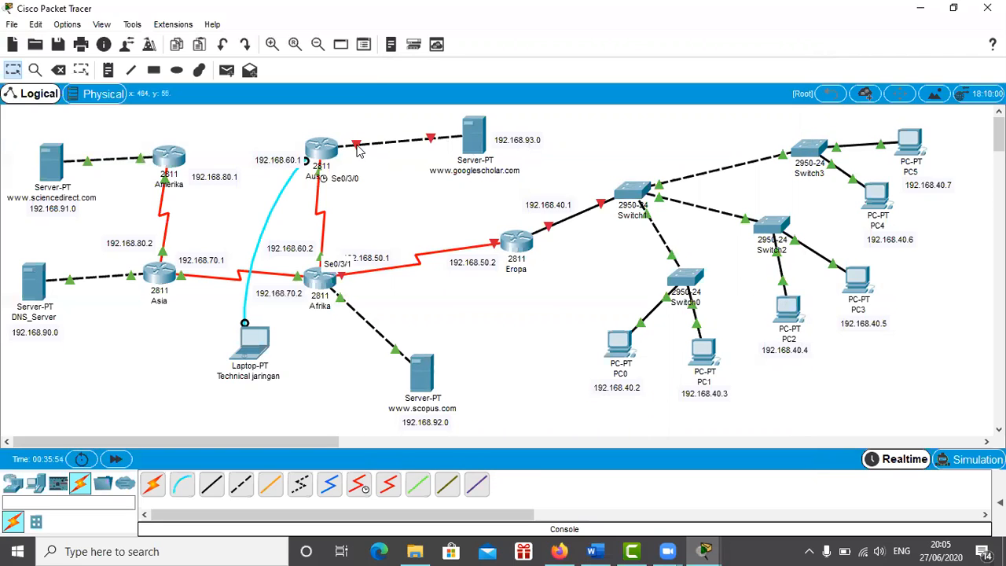
mouse_move(705, 551)
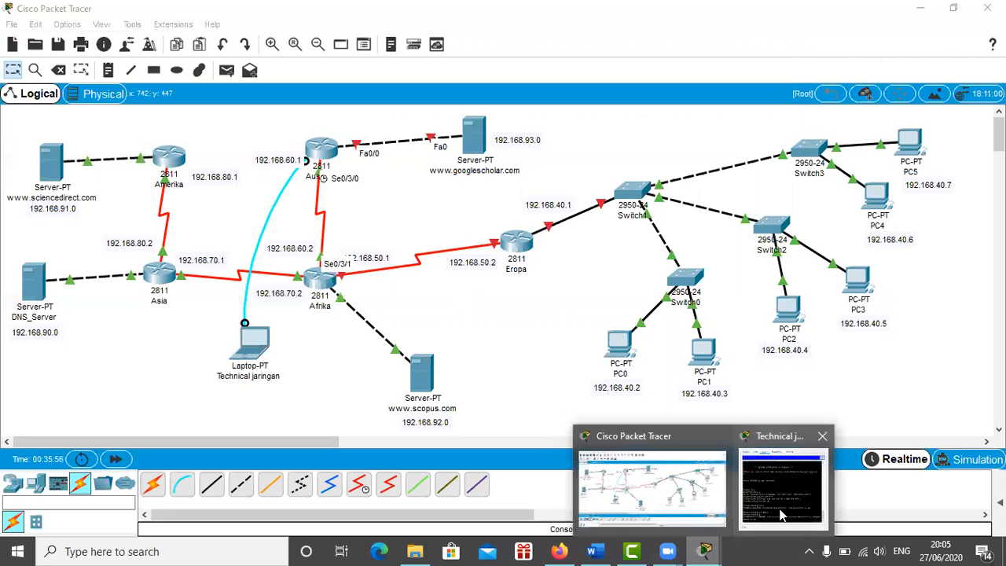
click(782, 492)
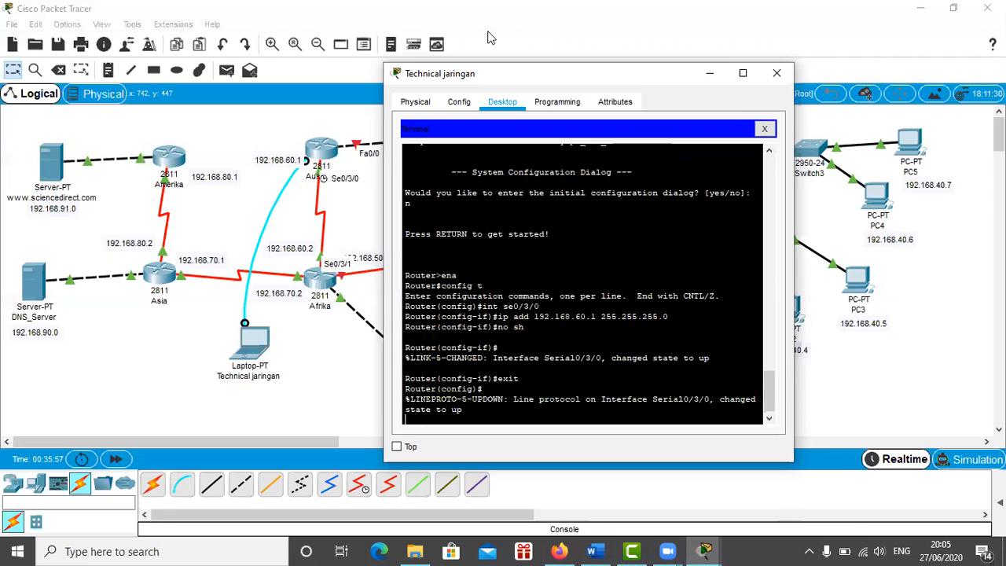
key(Return)
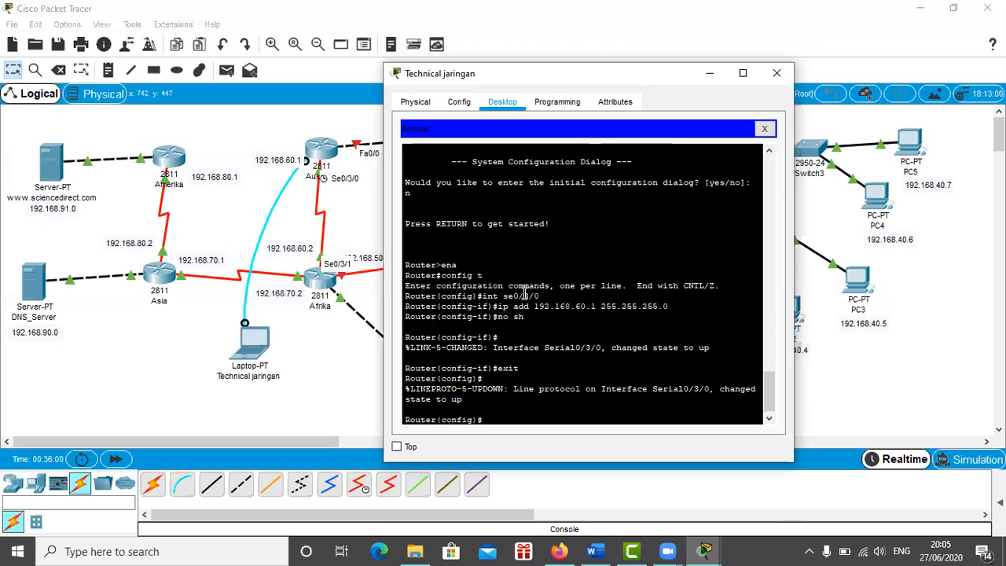
text(int fa0/0)
key(Return)
text(ip)
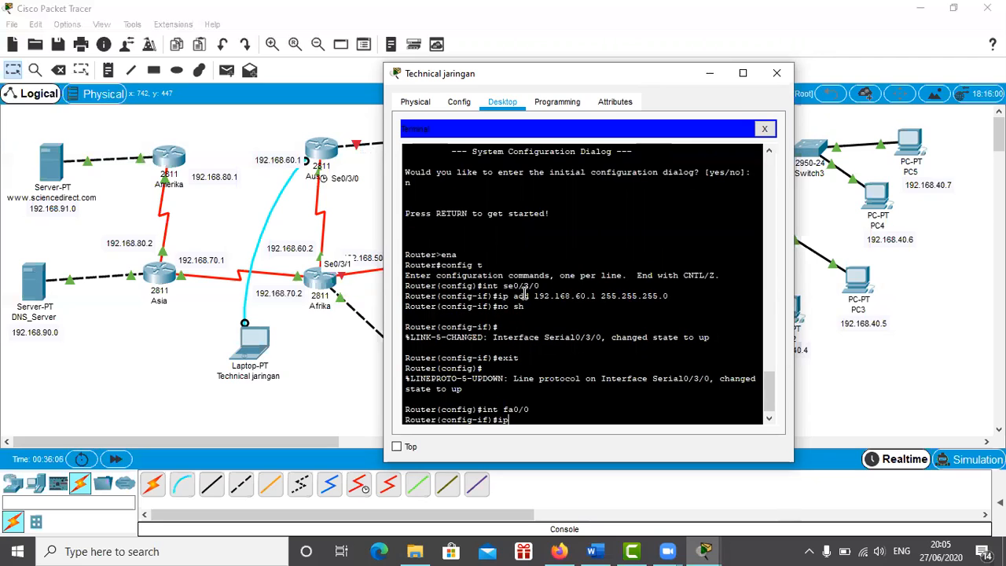
text( add 192.168.)
mouse_move(548, 73)
mouse_down()
mouse_move(533, 146)
mouse_move(563, 75)
mouse_up()
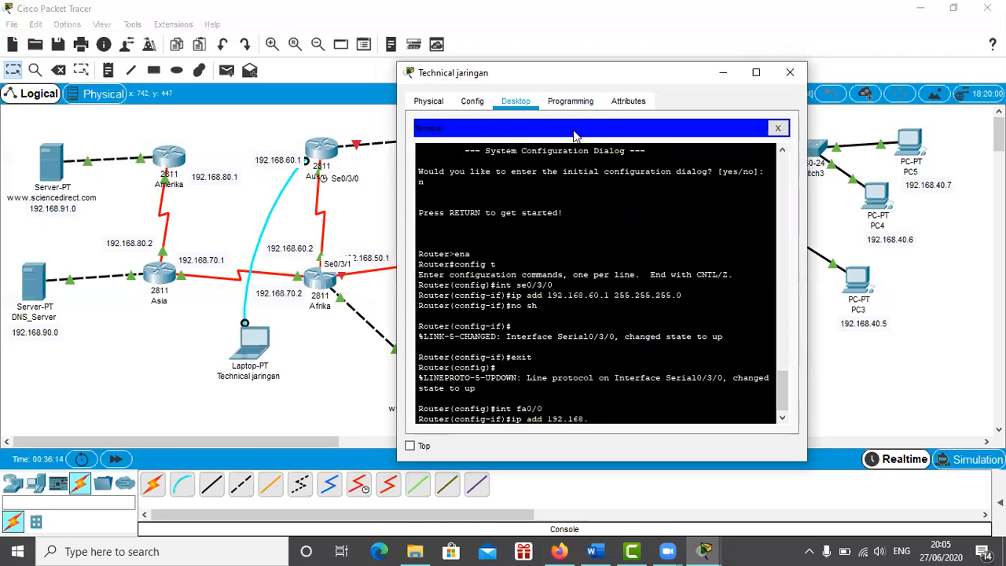
text(93.1 255.255.255.0)
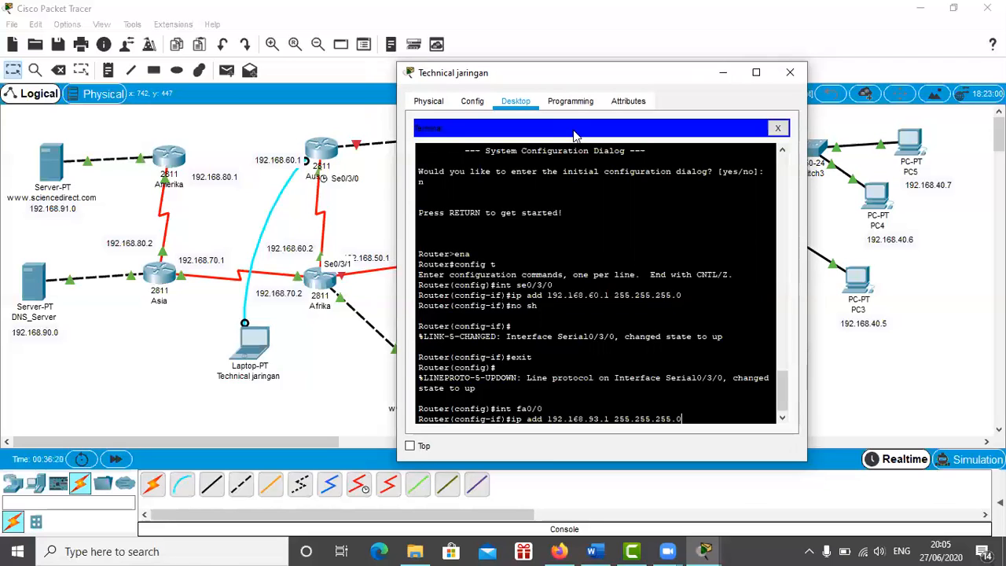
key(Return)
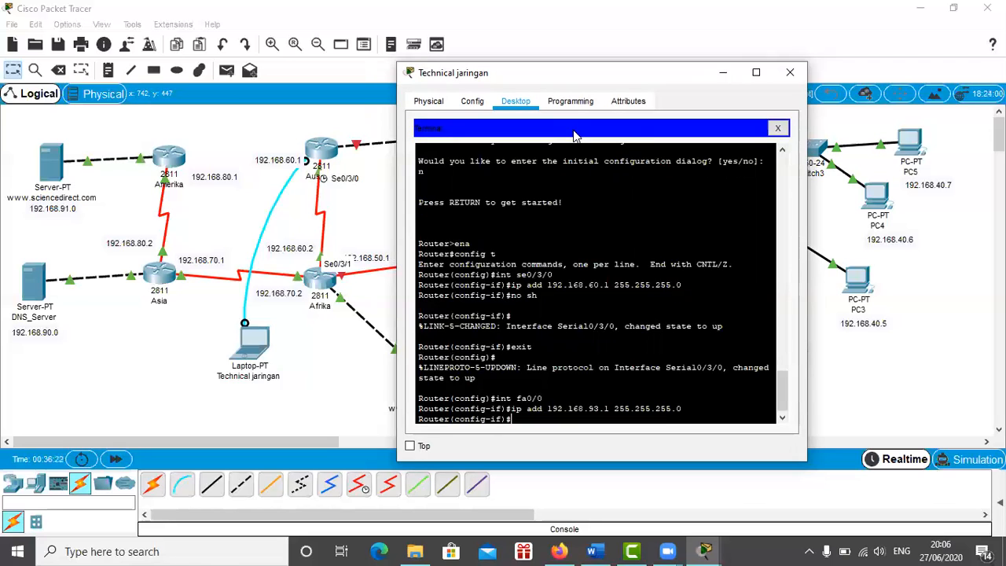
Step: Enable Australia's fa0/0 interface with no sh, and leave configuration mode with exit entered twice
text(no sh)
key(Return)
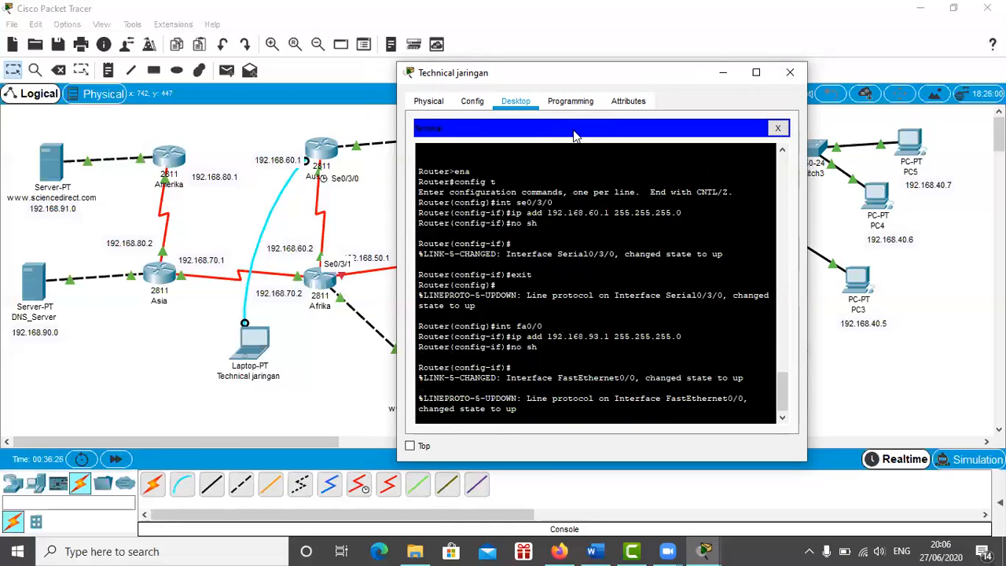
key(Return)
text(exit)
key(Return)
text(exi)
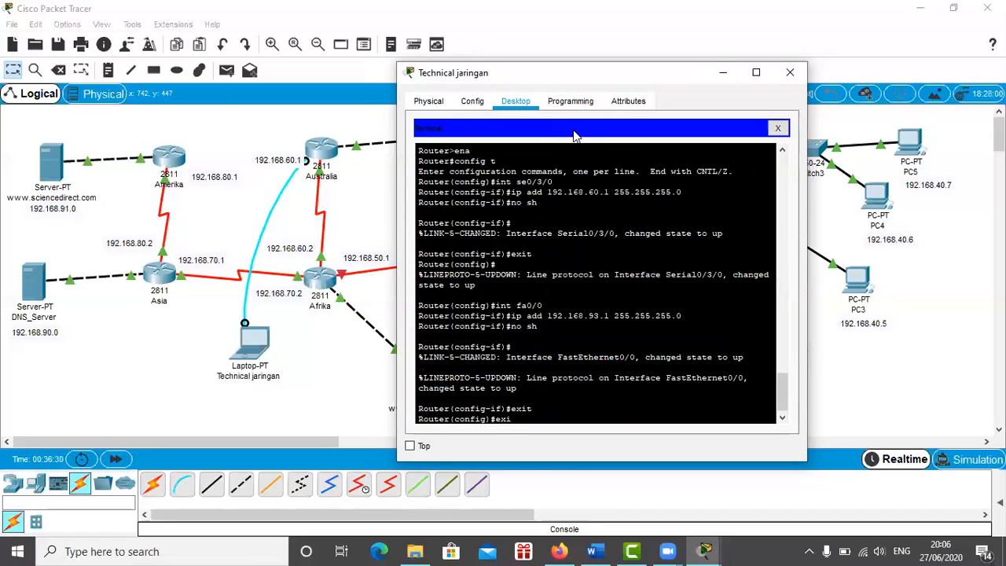
text(t)
key(Return)
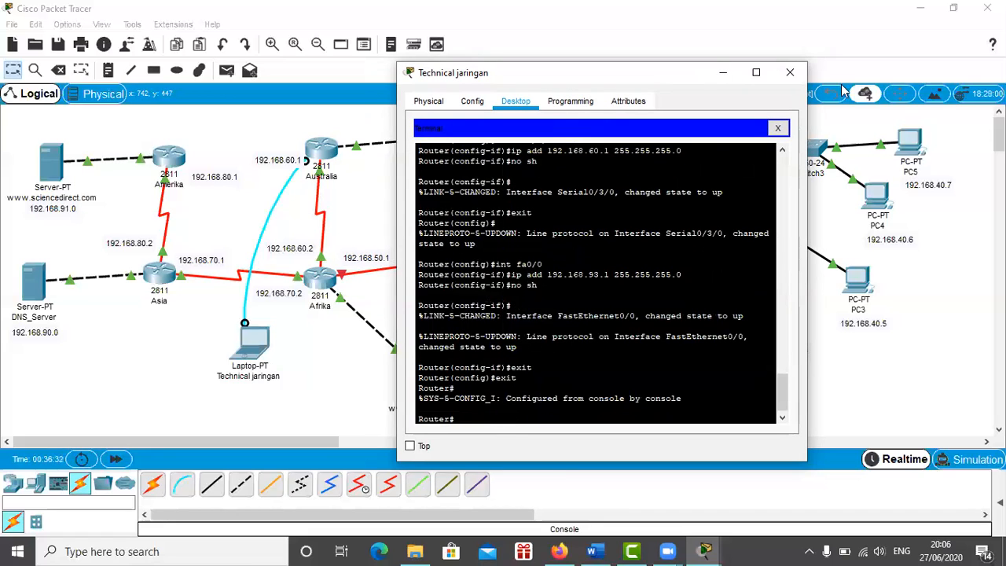
Step: Close the laptop's window, place the laptop below Eropa, and move its console cable from Australia to Eropa's console port
click(790, 72)
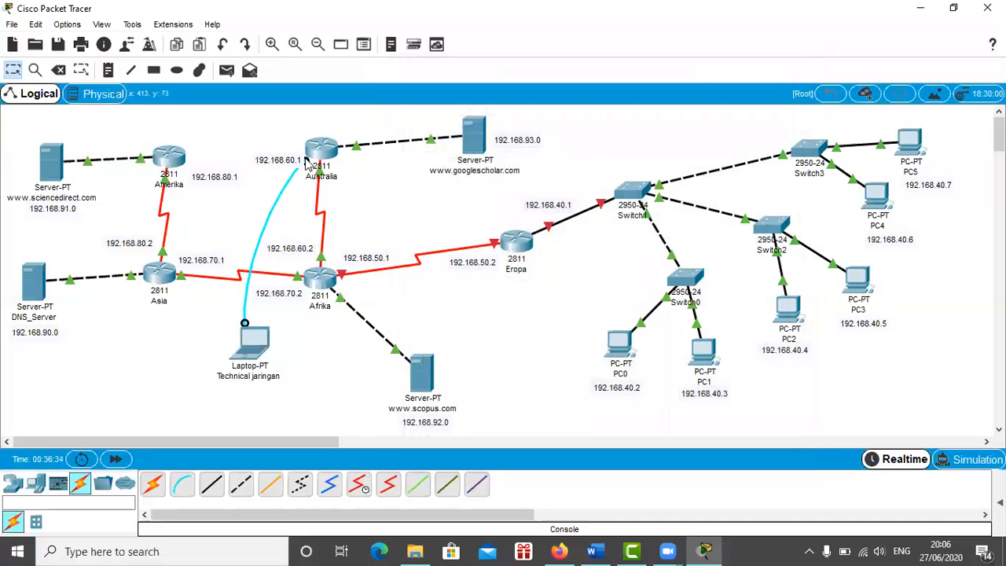
drag(253, 347, 528, 371)
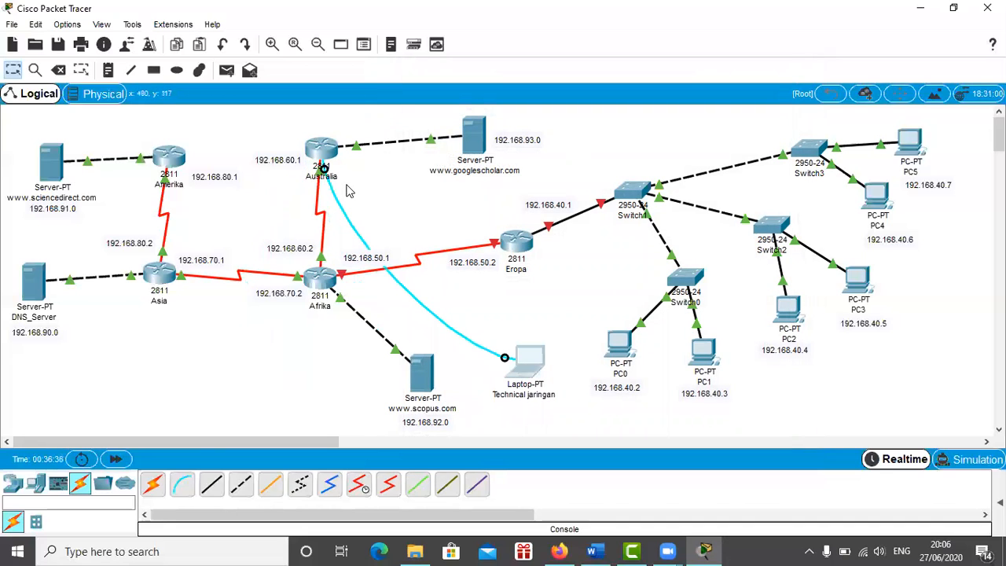
drag(324, 171, 519, 244)
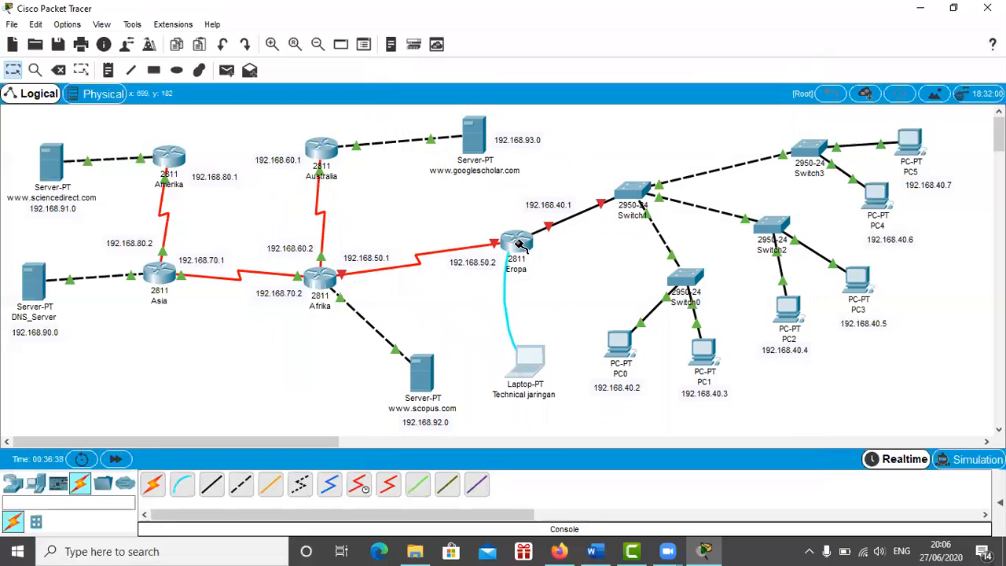
click(519, 243)
click(570, 276)
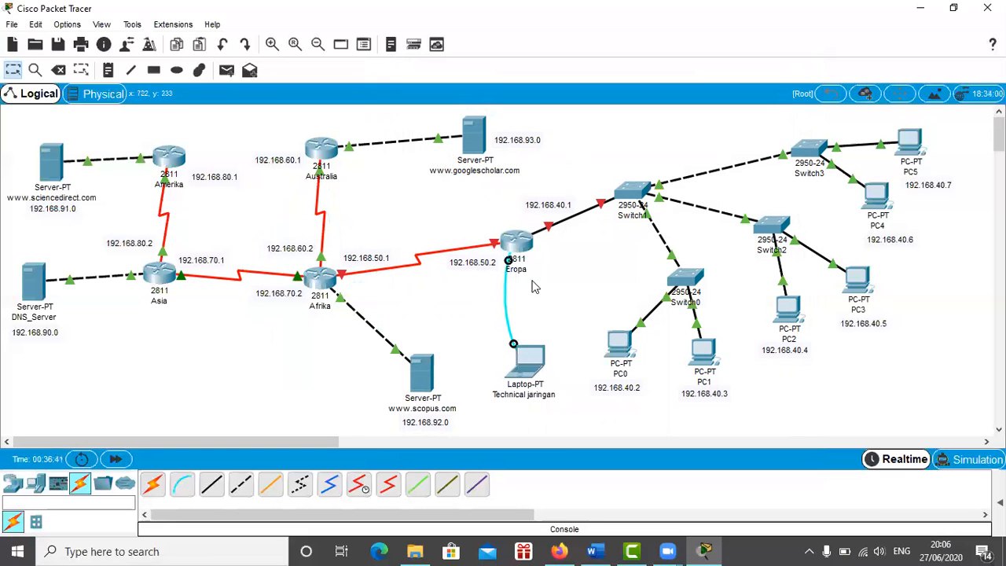
Step: Open the laptop's terminal to Eropa with the default 9600-baud port settings, and decline the initial configuration dialog with n
click(541, 381)
click(492, 165)
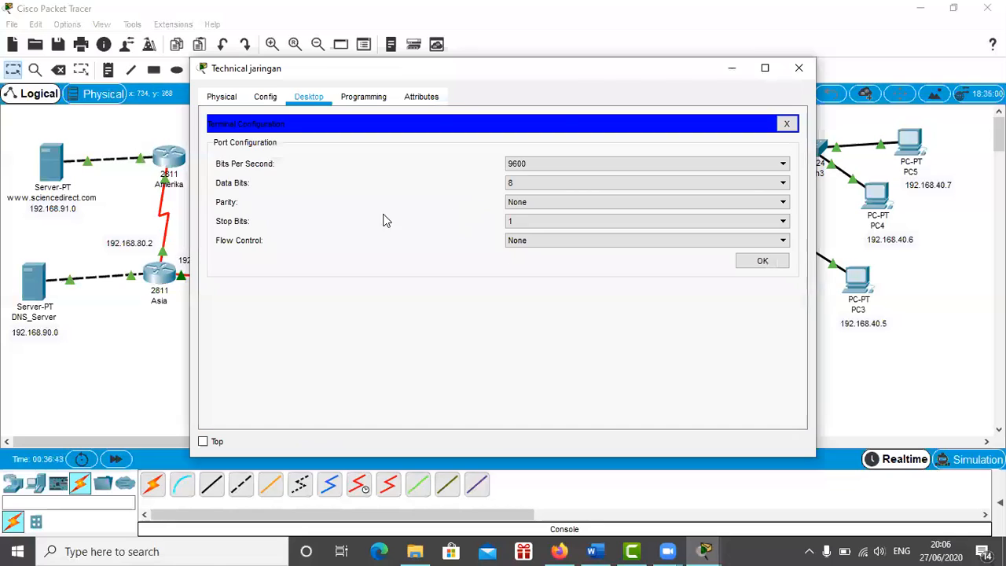
click(747, 265)
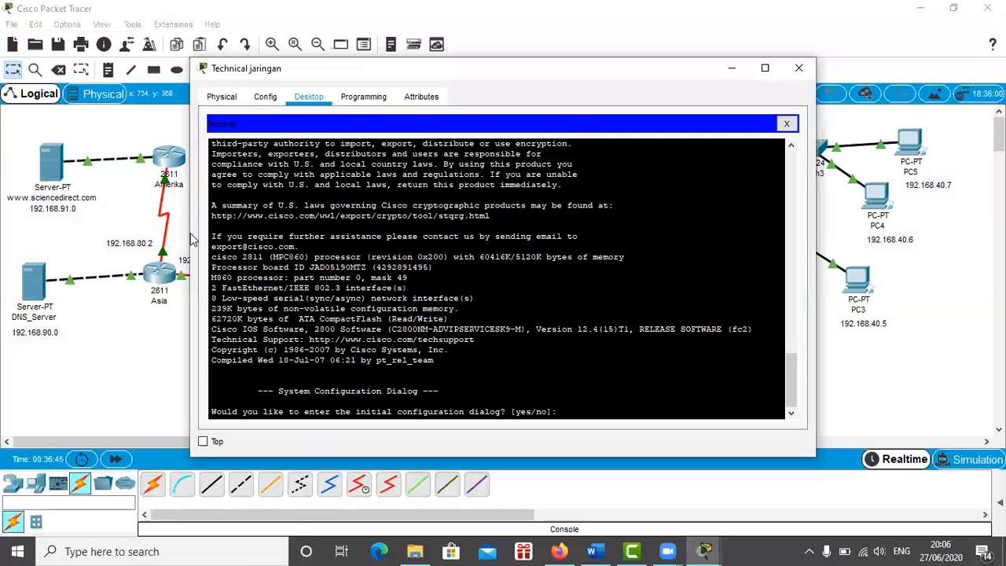
drag(191, 240, 406, 240)
drag(689, 70, 896, 56)
scroll(778, 331, down, 7)
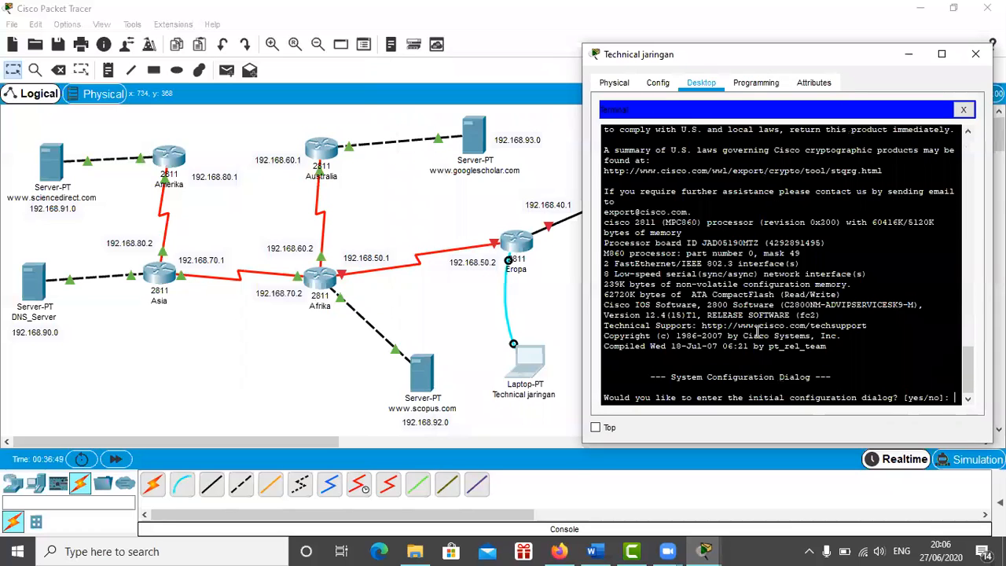
text(n)
key(Return)
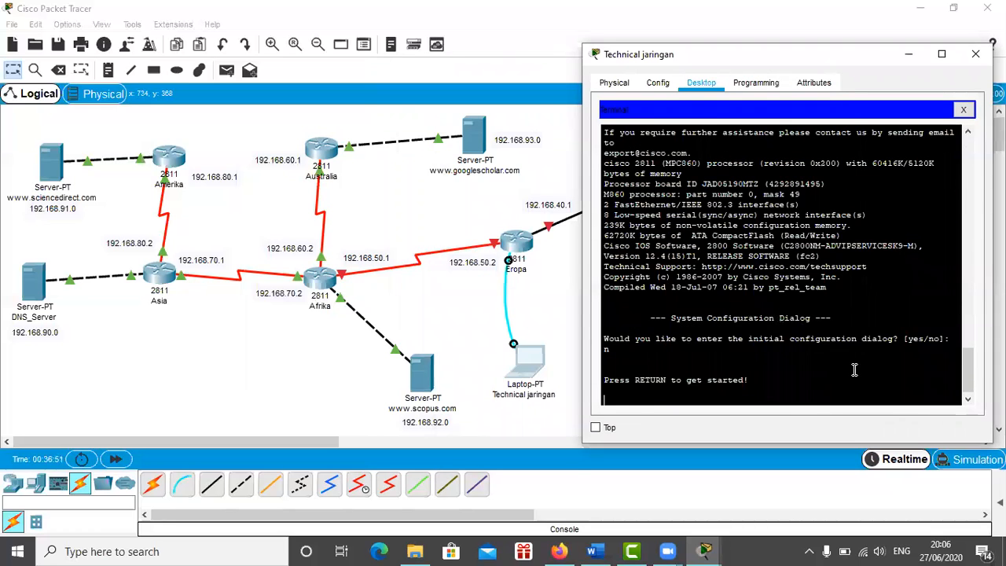
Step: Enter Eropa's privileged mode with ena and its global configuration mode with config t
key(Return)
text(ena)
key(Return)
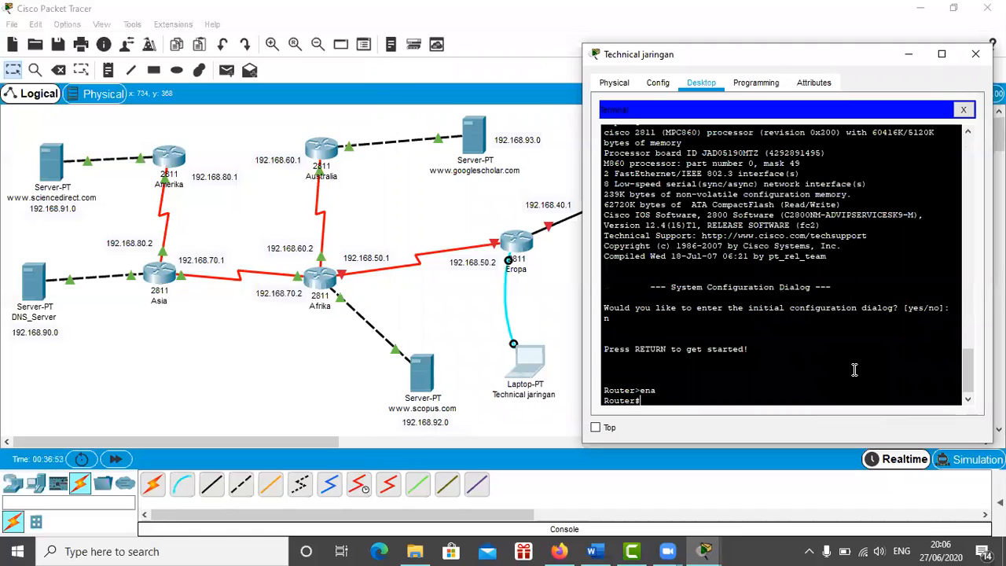
text(config t)
key(Return)
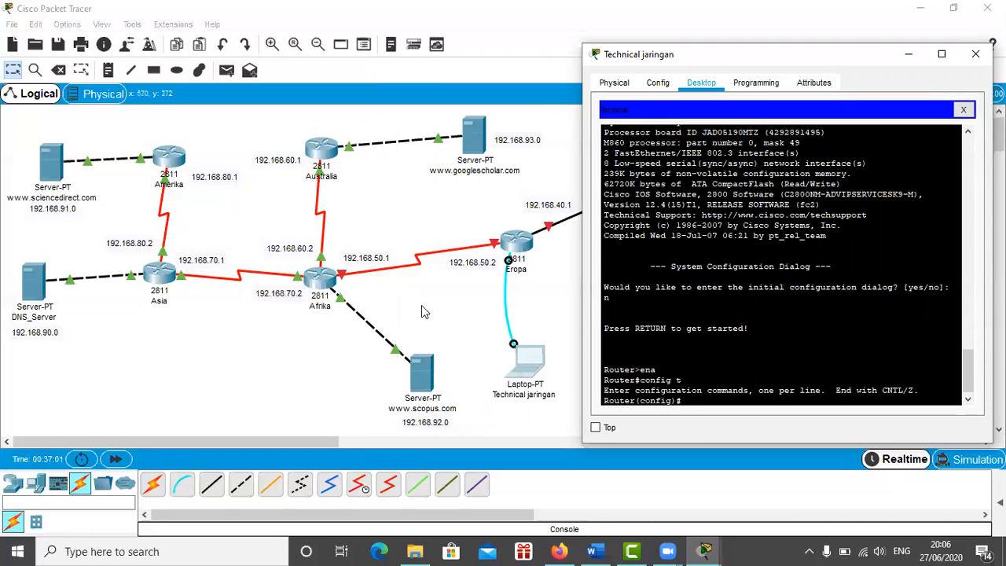
Step: Check the Eropa–Afrika link's port labels, and assign Eropa's se0/3/0 the IP address 192.168.50.2 with mask 255.255.255.0
click(422, 305)
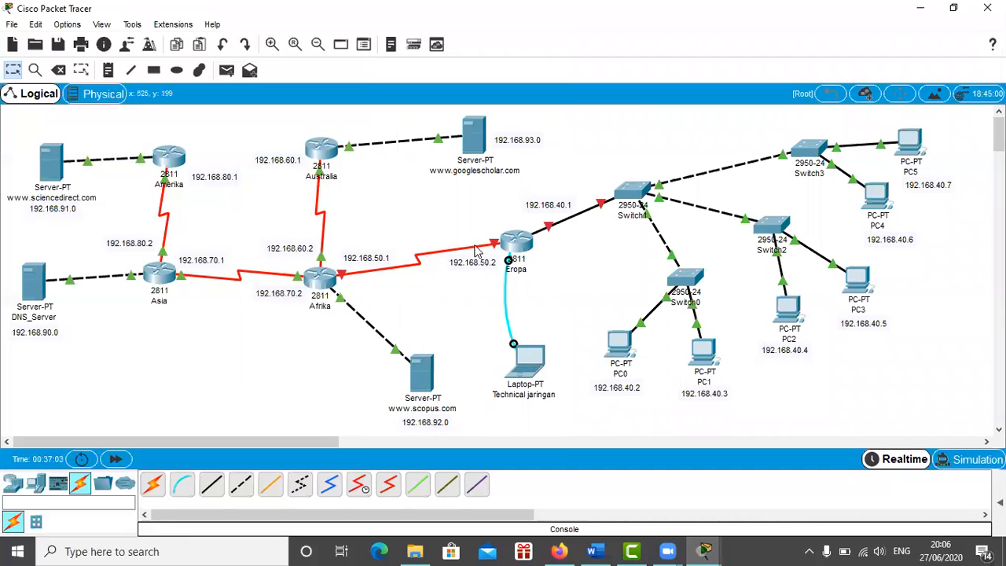
mouse_move(493, 246)
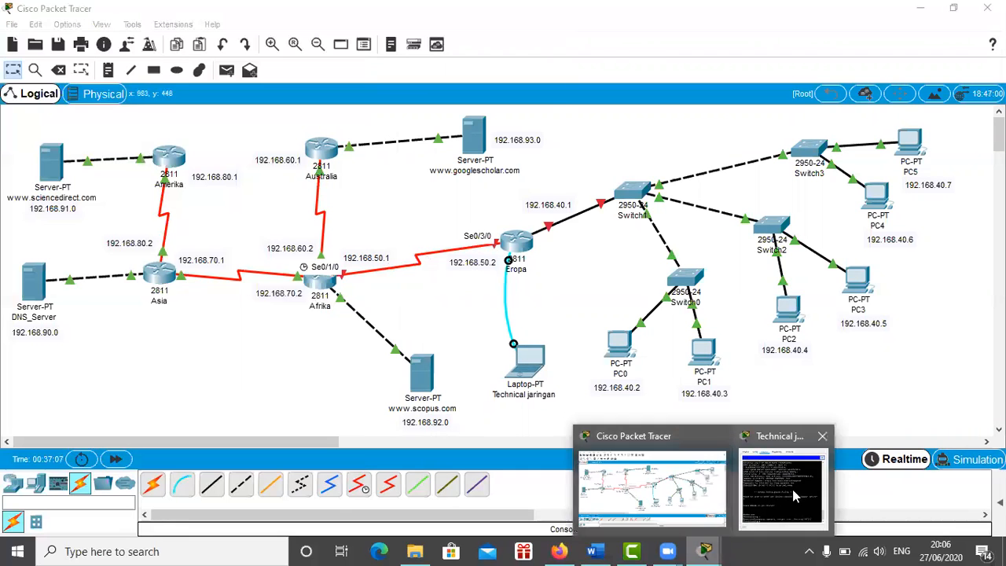
click(746, 456)
text(se)
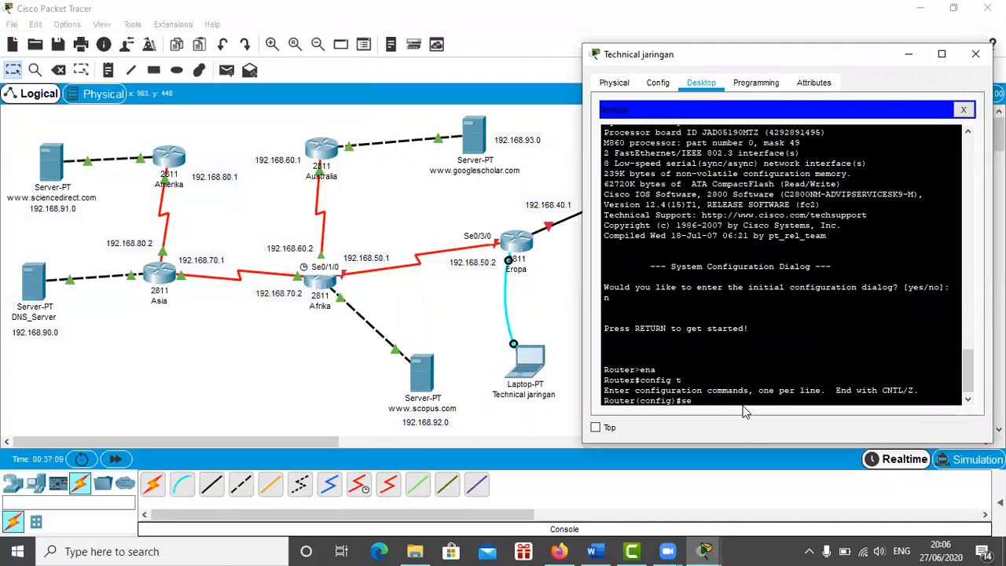
key(BackSpace)
key(BackSpace)
text(int se0/3/0)
key(Return)
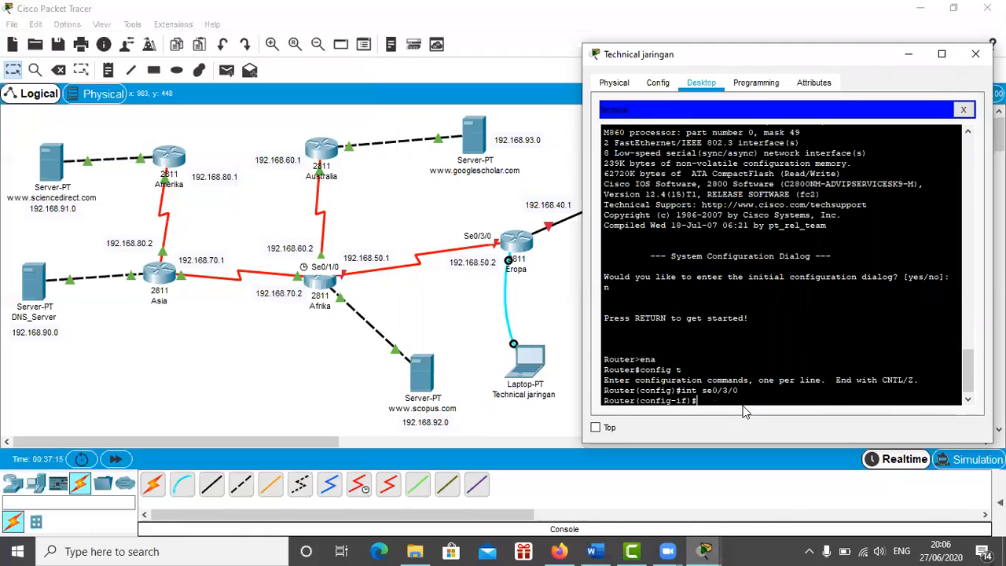
text(ip add 192.168.50.2 255.255.255.0)
key(Return)
Step: Enable Eropa's se0/3/0 interface with no sh, and return to global configuration mode with exit
text(no sh)
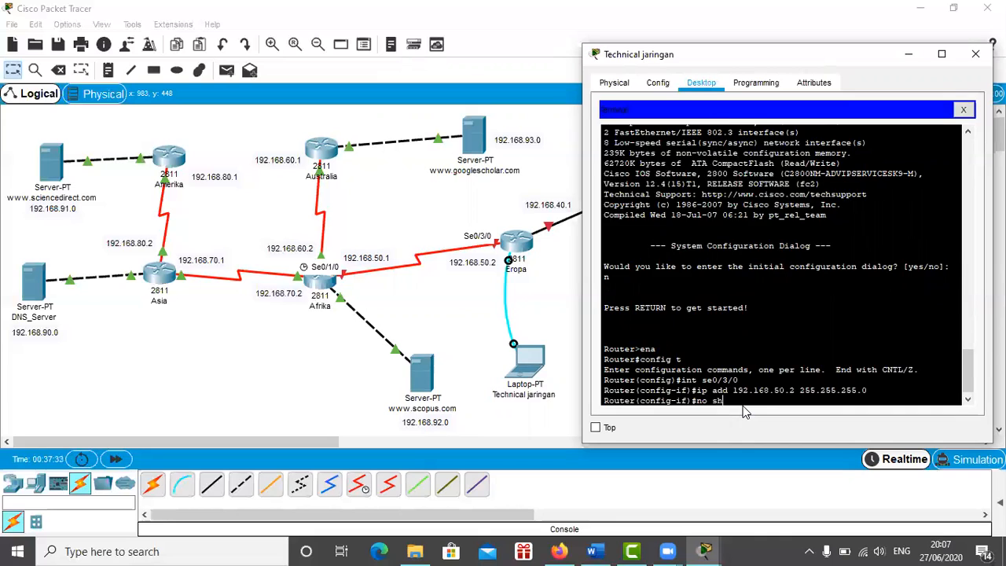
key(Return)
key(Return)
text(exit)
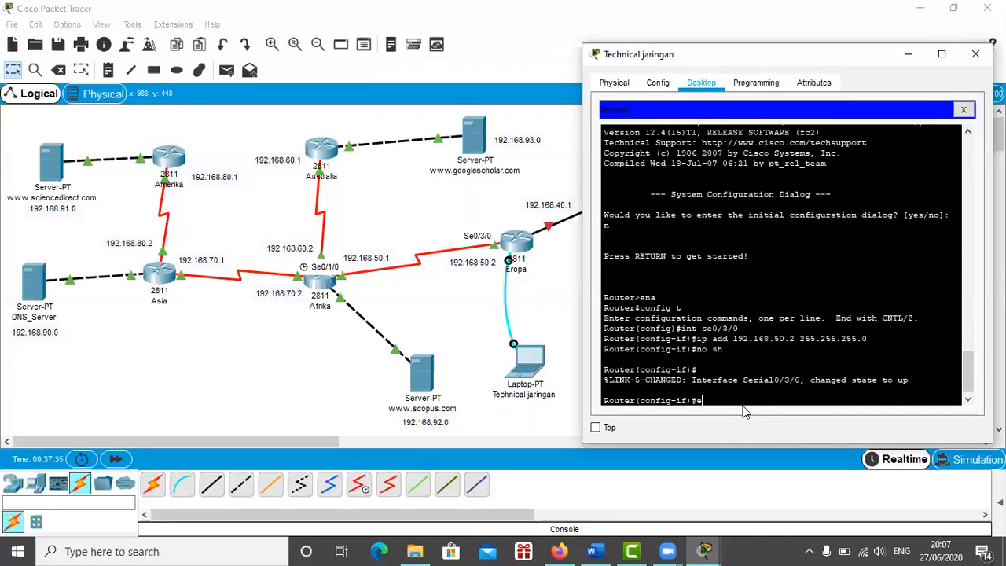
key(Return)
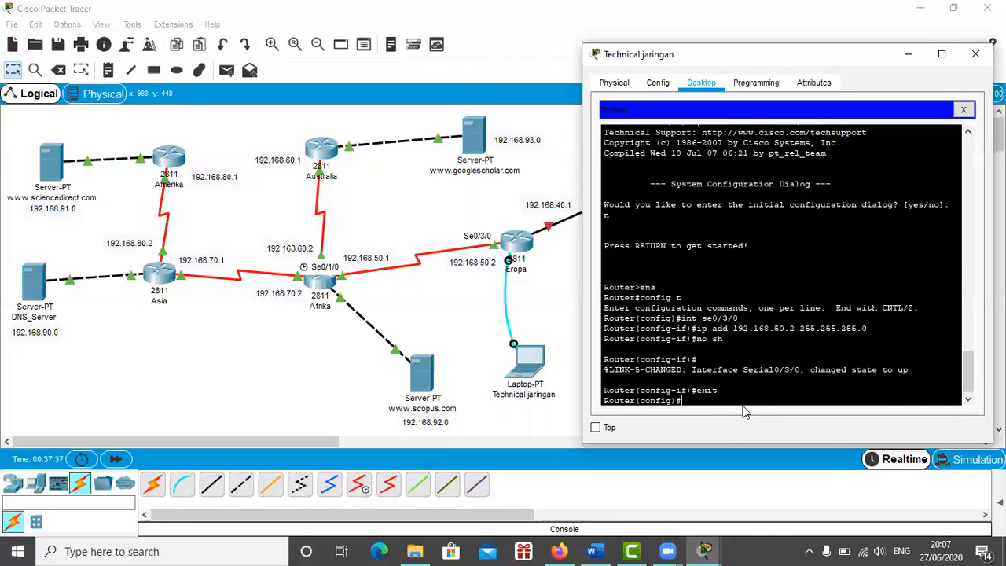
Step: Check the Eropa–switch link's port labels, and assign Eropa's fa0/0 the IP address 192.168.40.1 with mask 255.255.255.0
click(571, 302)
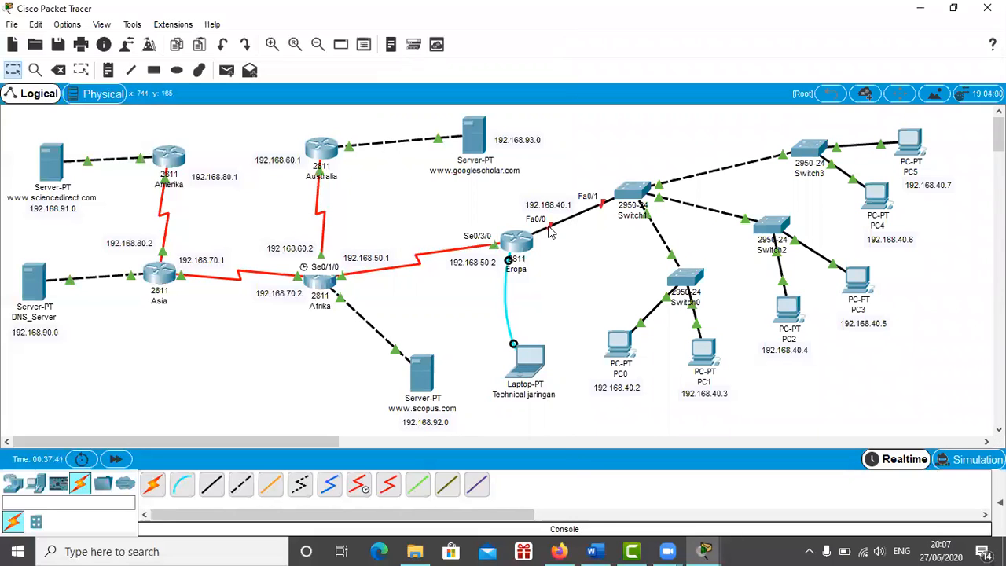
mouse_move(704, 550)
click(781, 441)
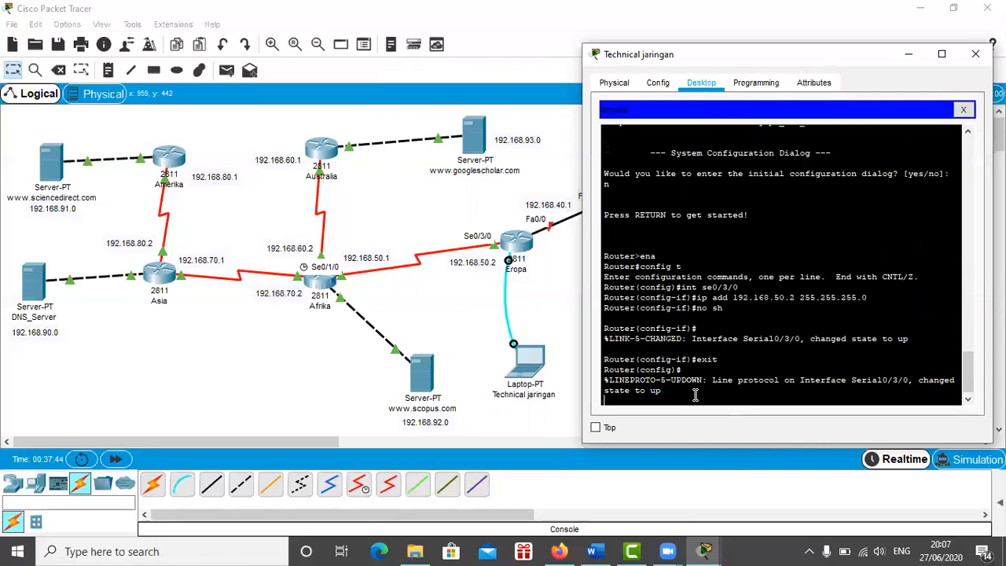
key(Return)
text(in)
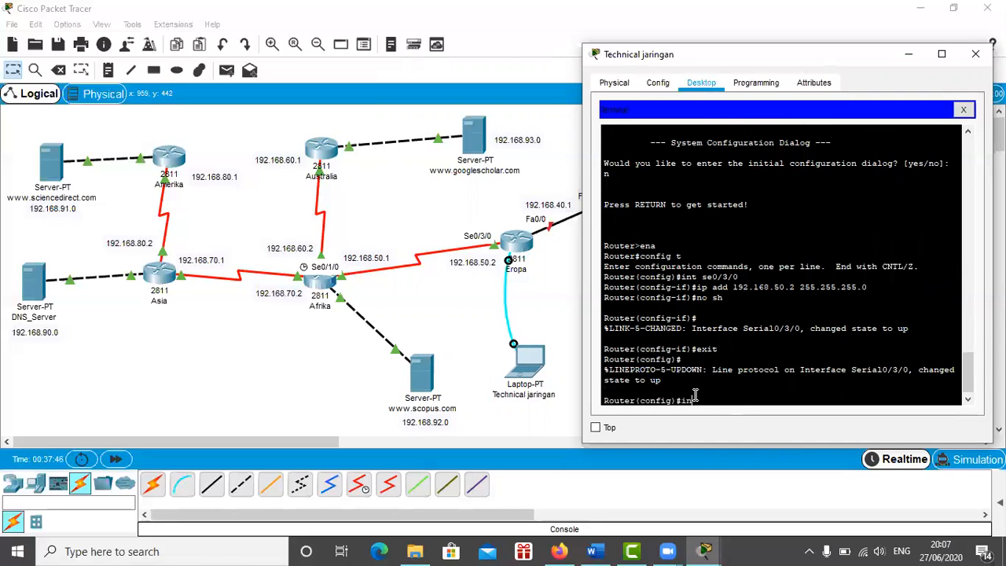
text(t fa0/0)
key(Return)
text(ip ad)
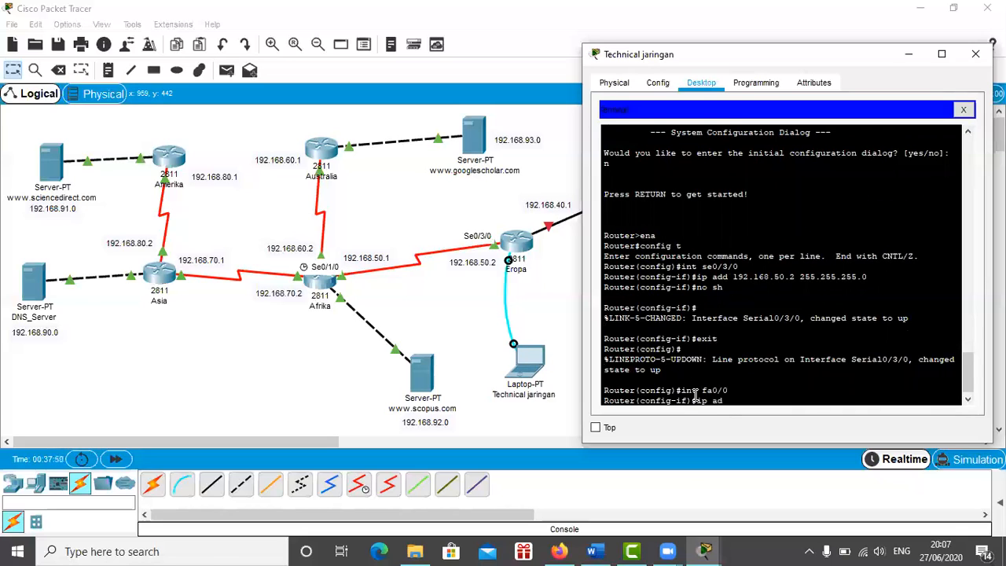
text(d 192.168.40.1 255.255.255.0)
key(Return)
Step: Enable Eropa's fa0/0 with no sh, return to privileged mode with exit, and close the laptop's window
text(no sh)
key(Return)
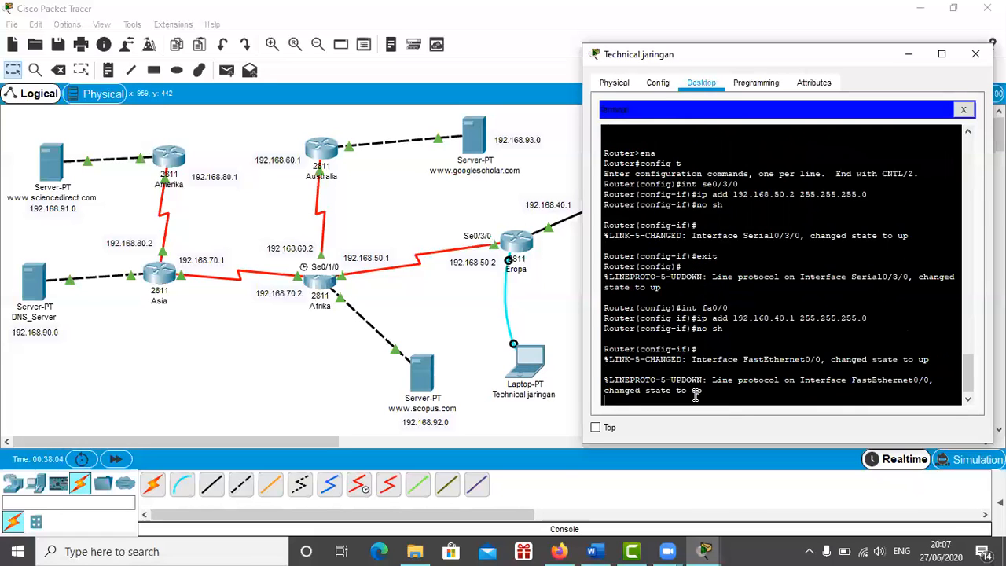
text(exi)
text(r)
key(Return)
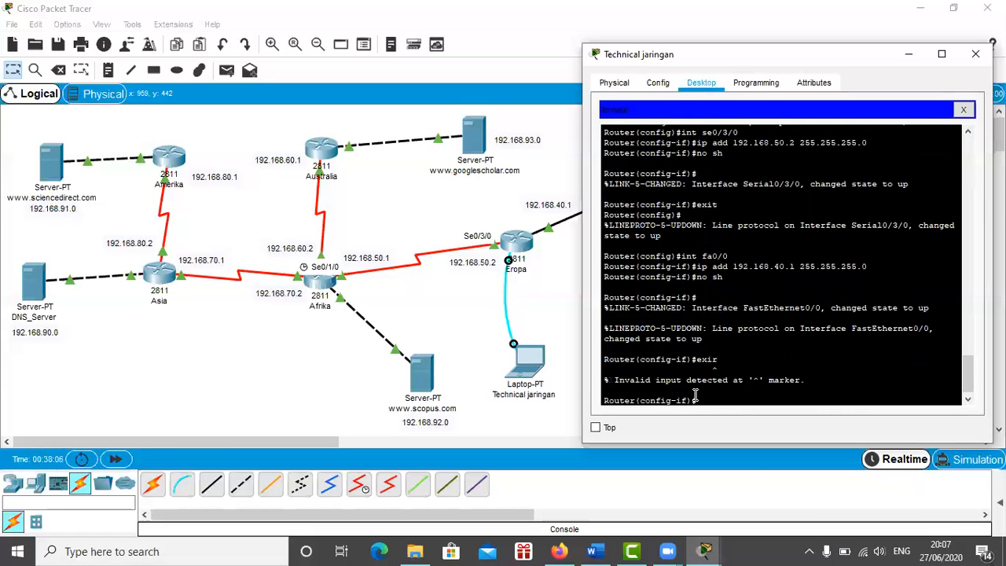
text(exit)
key(Return)
text(exit)
key(Return)
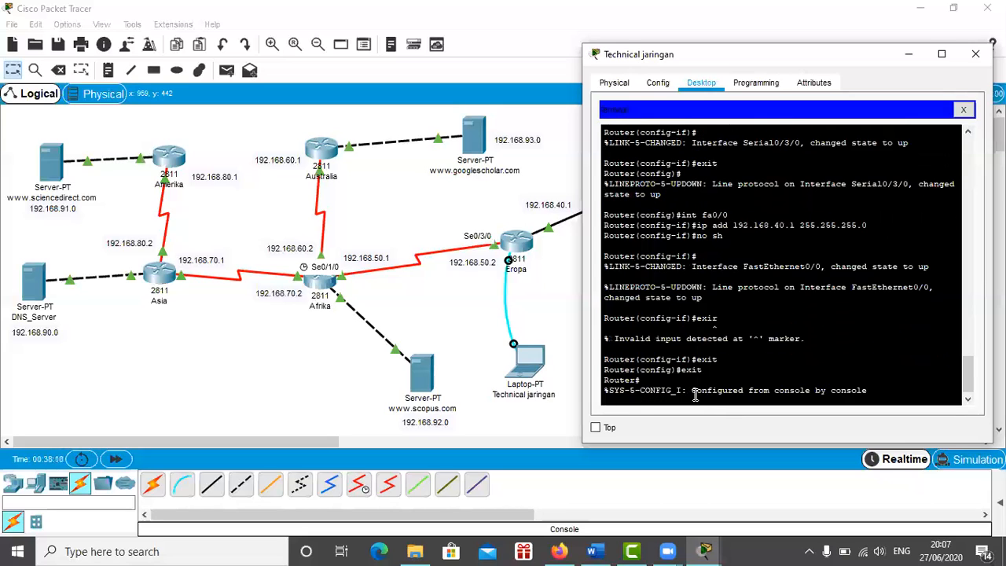
key(Return)
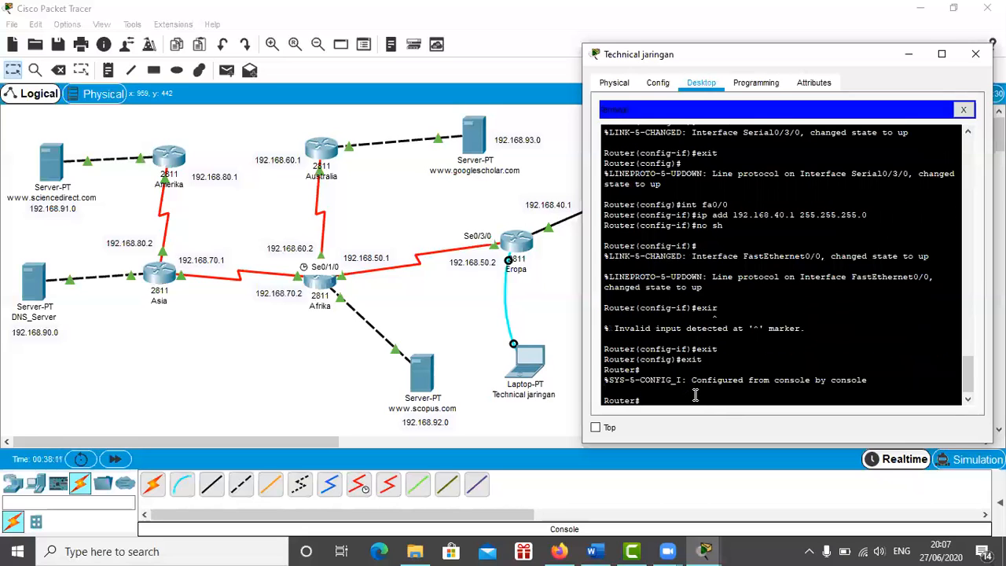
click(976, 54)
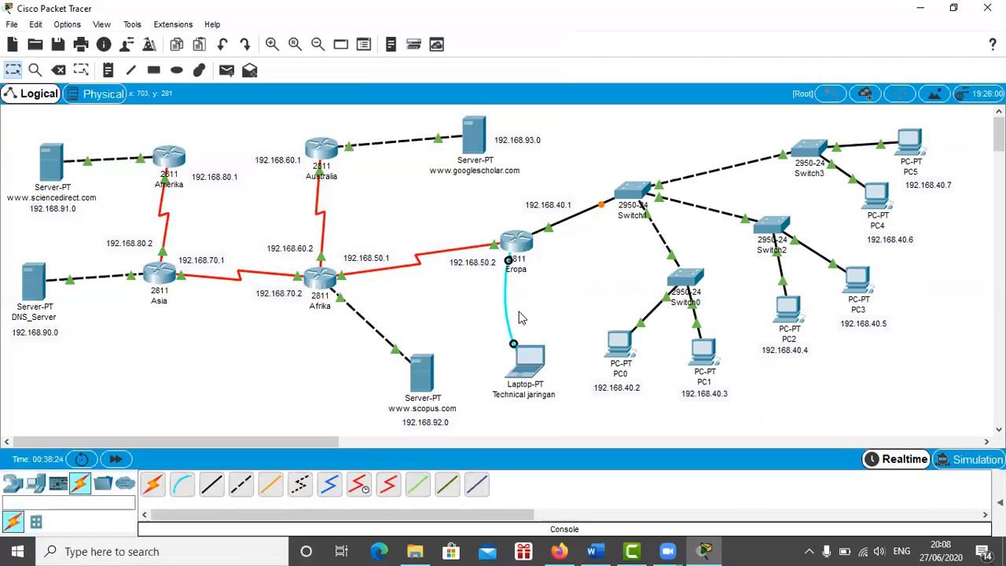
Step: Move the laptop below the Asia and Afrika routers, and reconnect its console cable from Eropa to Amerika
drag(535, 366, 425, 368)
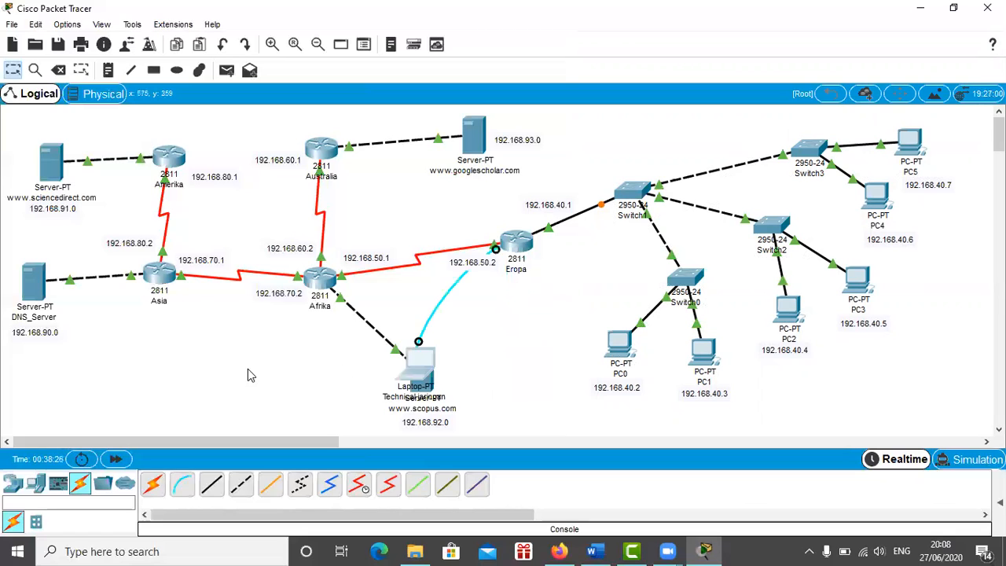
drag(250, 375, 195, 377)
click(496, 236)
drag(366, 236, 161, 155)
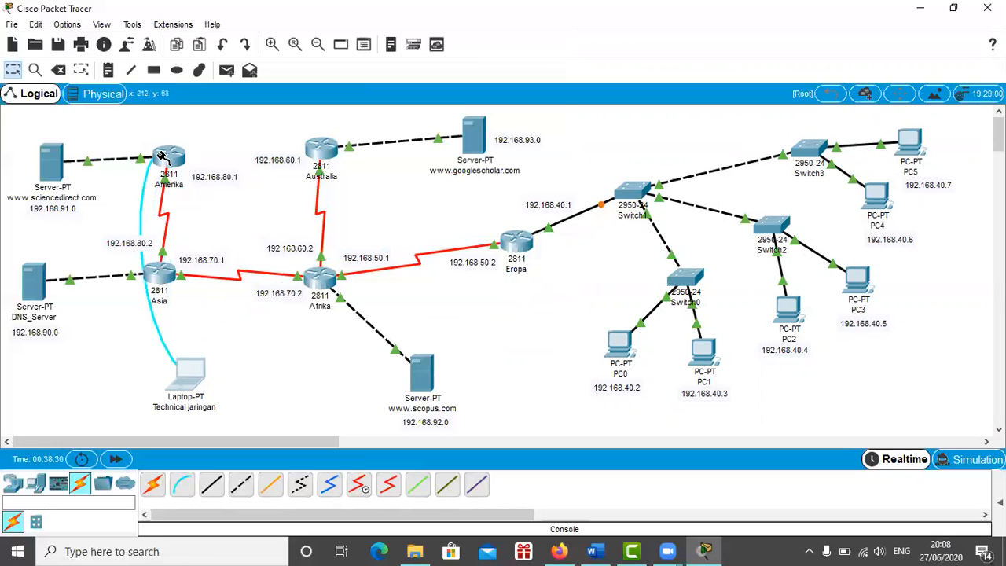
click(161, 155)
click(201, 176)
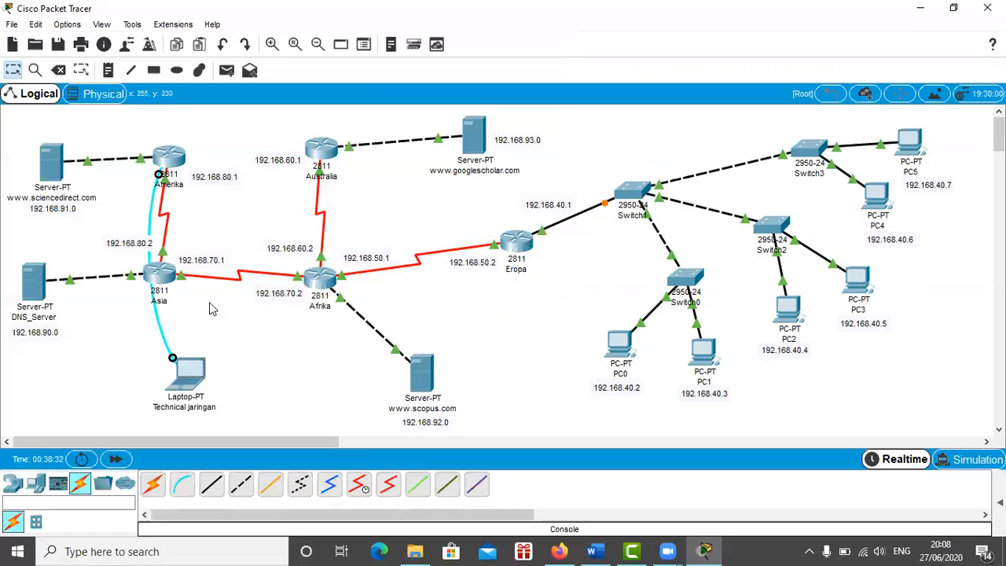
drag(192, 383, 140, 366)
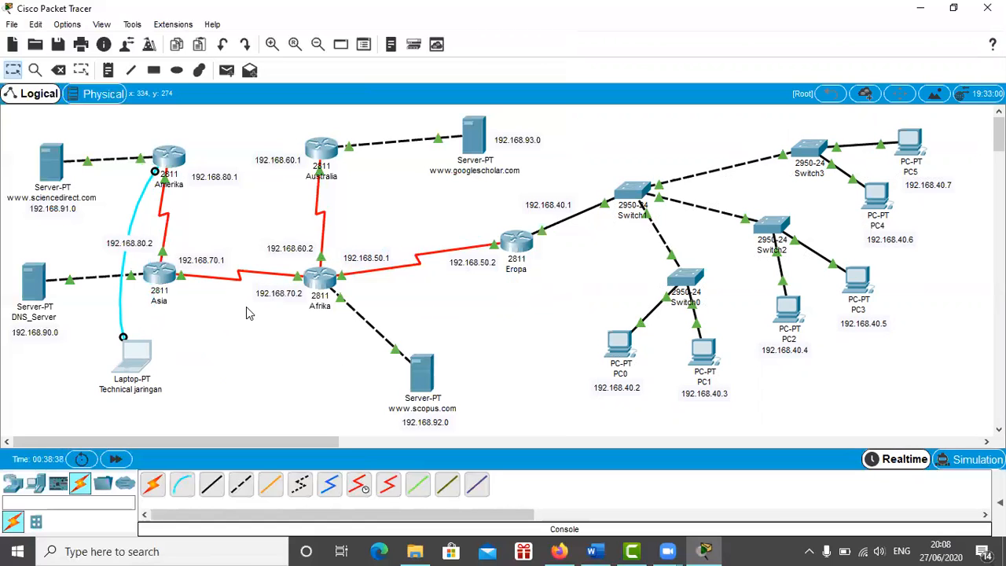
drag(158, 367, 275, 370)
Step: Open the laptop's terminal to Amerika with the default port settings, and enter global configuration mode with ena and config t
click(275, 369)
click(519, 138)
click(759, 259)
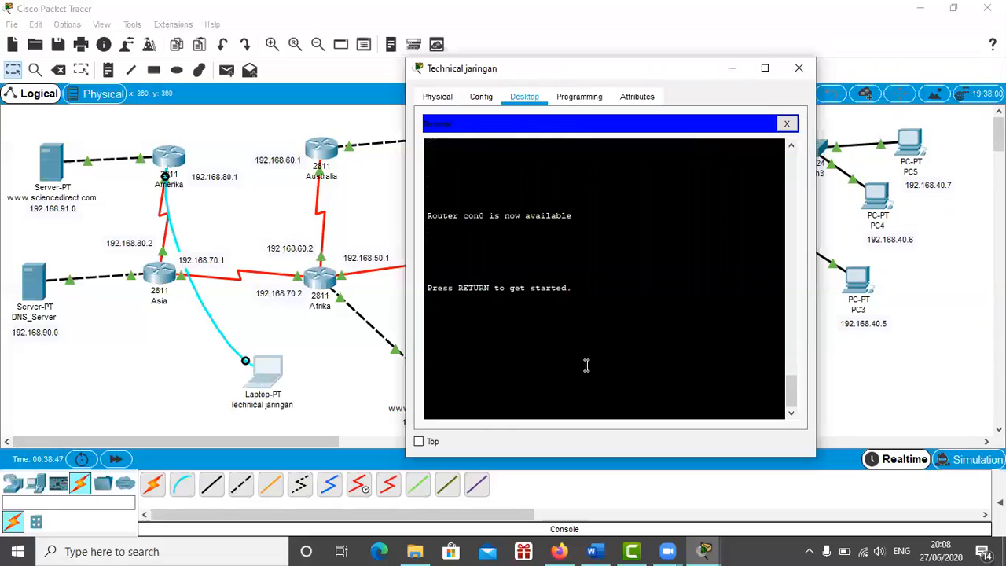
key(Return)
text(ena)
key(Return)
text(config t)
key(Return)
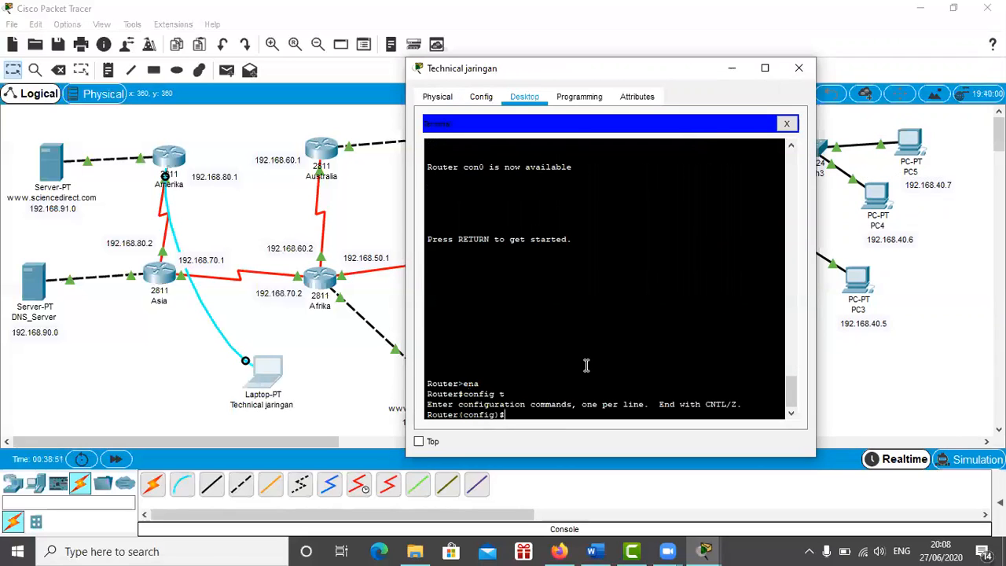
Step: Start EIGRP routing on Amerika with autonomous system number 100 using router eigrp 100
text(router)
text( ei)
text(gro)
text( 100)
key(Return)
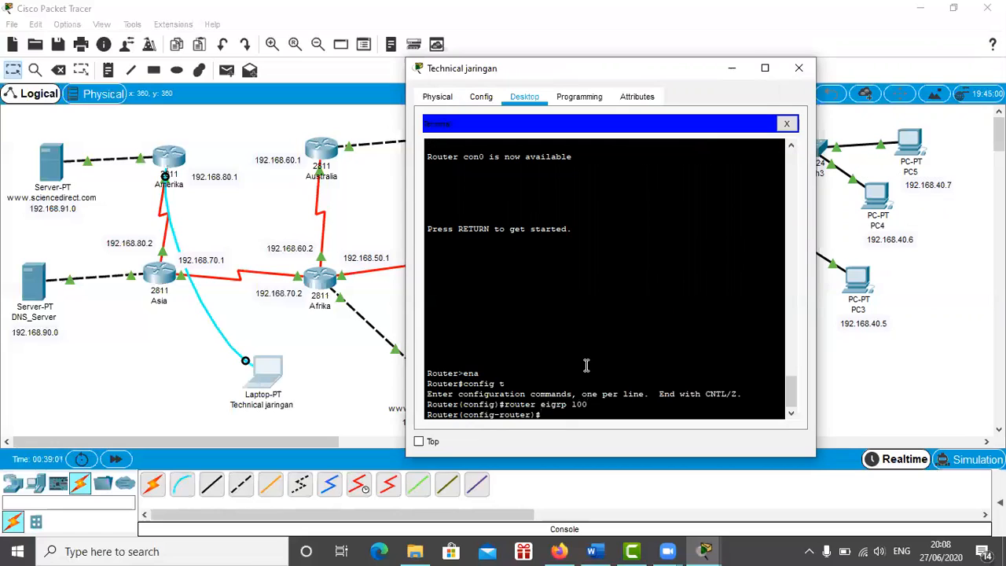
Step: Advertise networks 192.168.91.0 and 192.168.80.0 in Amerika's EIGRP with net commands, and return to global configuration mode with exit
text(net)
text( 192.168.)
text(91.0)
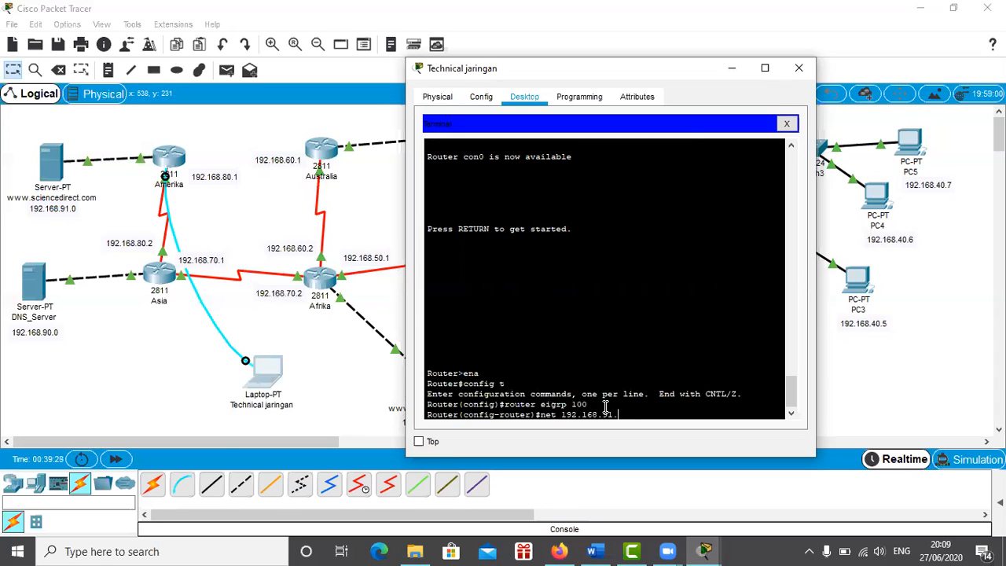
text(0)
key(Return)
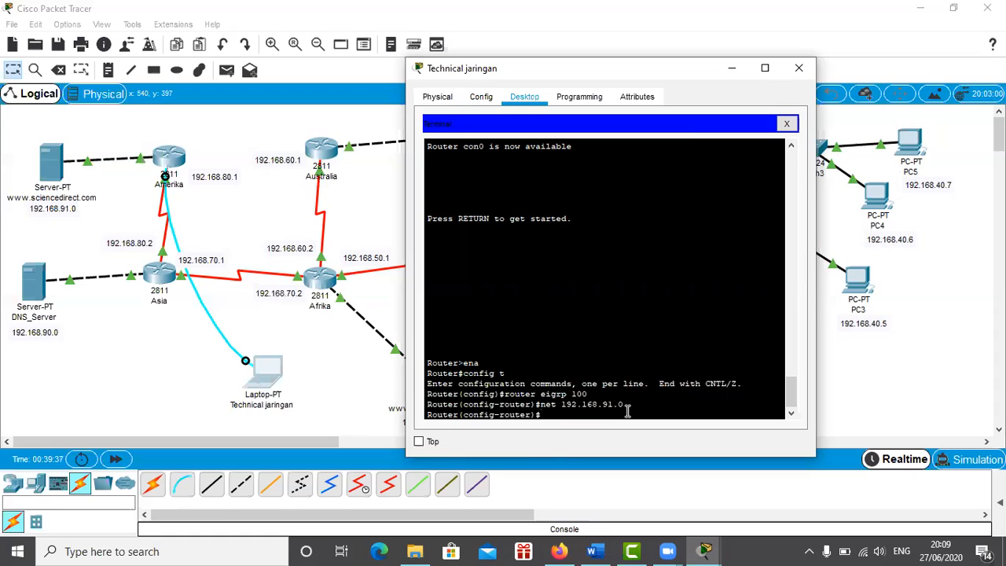
text(net 192.168.)
text(80.0)
key(Return)
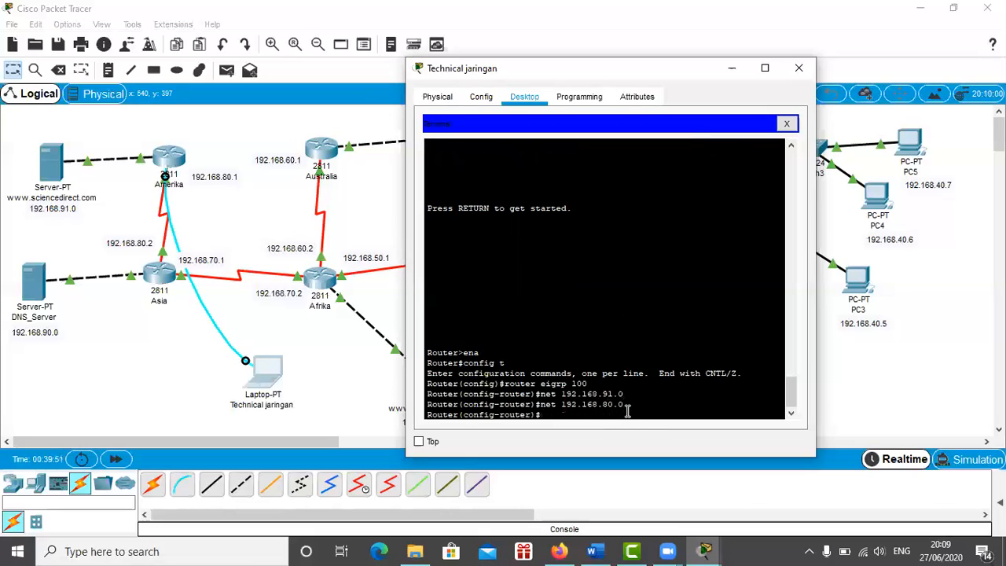
key(Return)
text(exit)
key(Return)
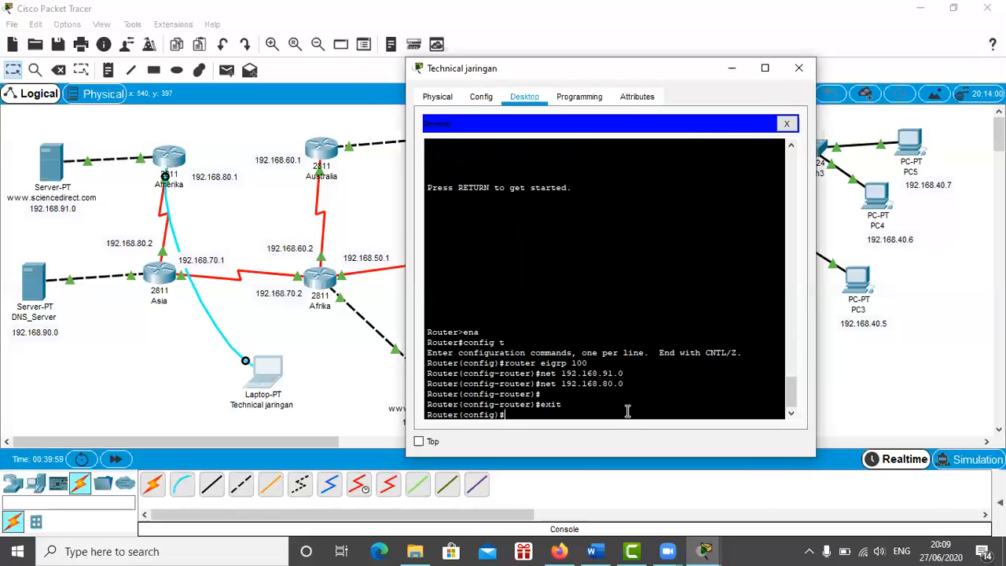
Step: Save Amerika's configuration with do wr, leave configuration mode with exit, and close the laptop's window
text(no)
key(BackSpace)
text(do wr)
key(Return)
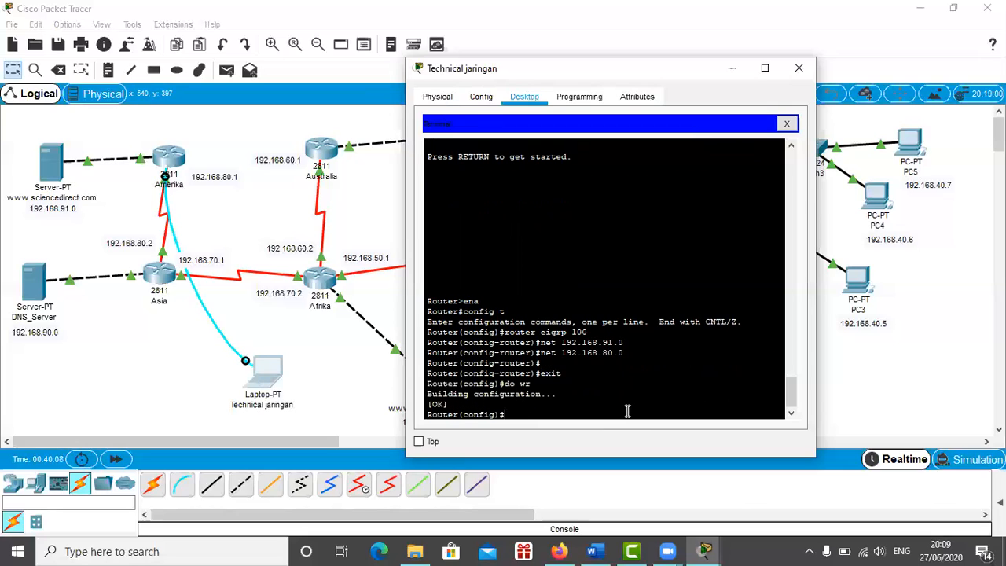
text(exit)
key(Return)
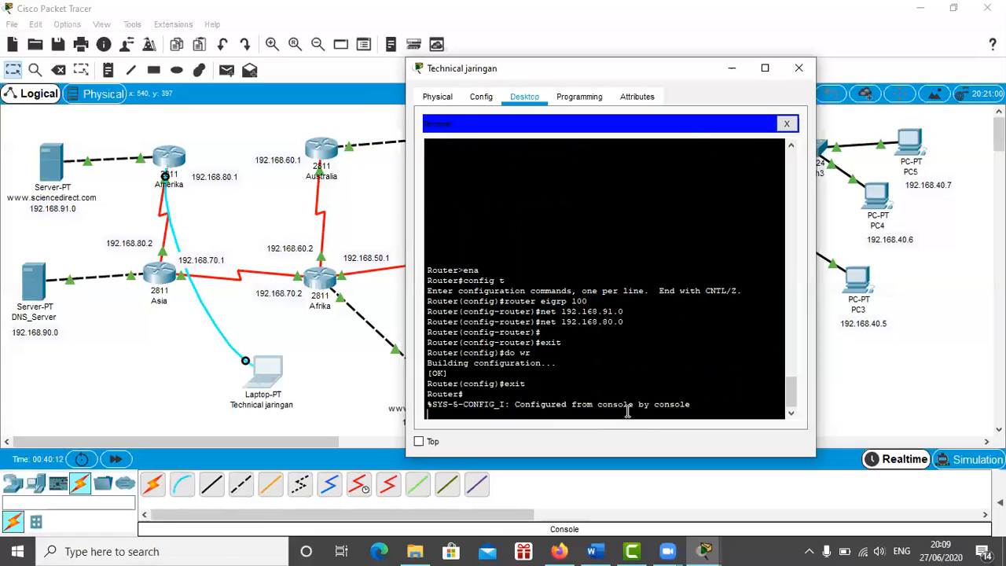
click(799, 68)
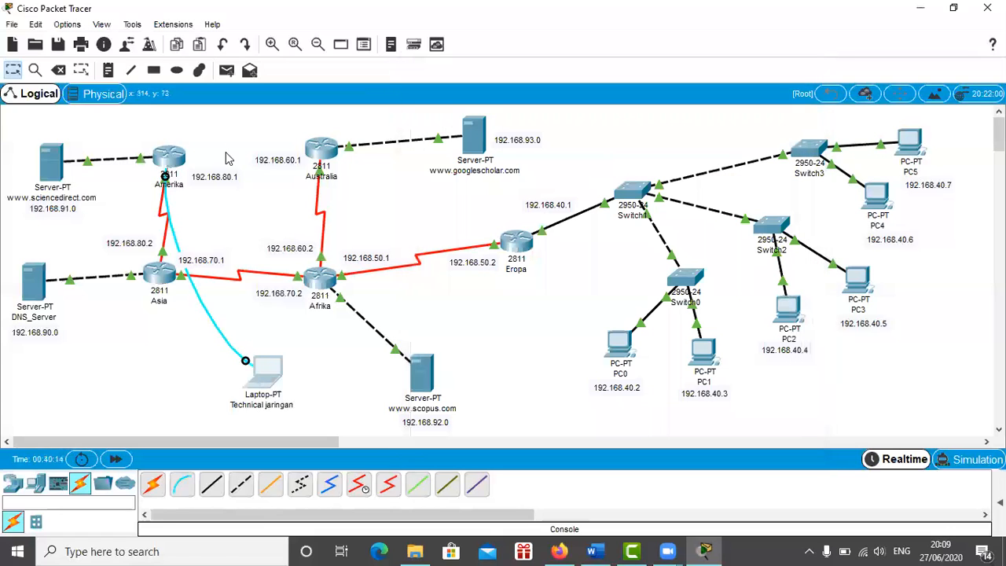
Step: Reconnect the laptop's console cable from Amerika to the Asia router
drag(165, 167, 162, 275)
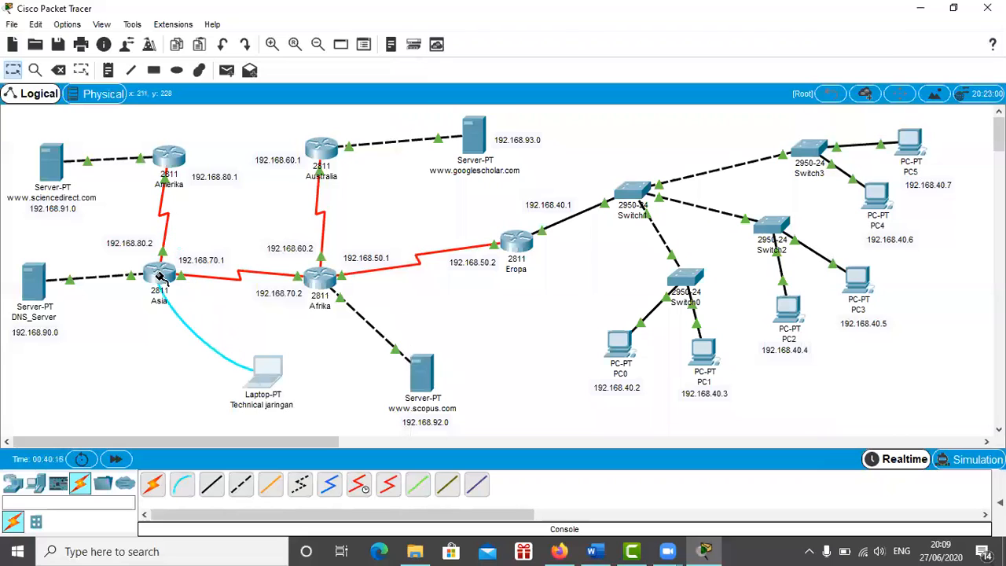
click(161, 275)
click(224, 299)
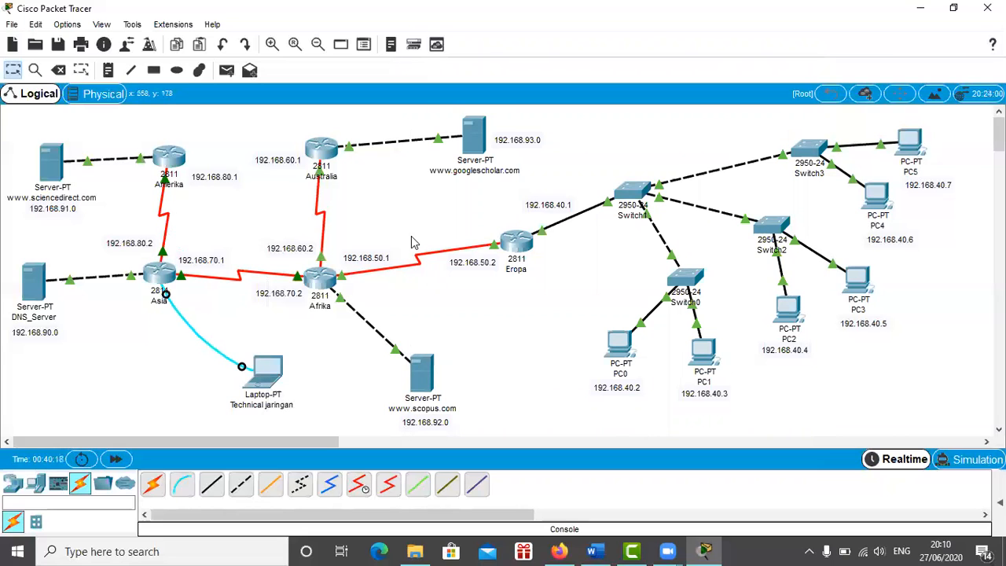
Step: Open the laptop's terminal to Asia with the default 9600-baud port settings, and enter global configuration mode with ena and config t
click(267, 386)
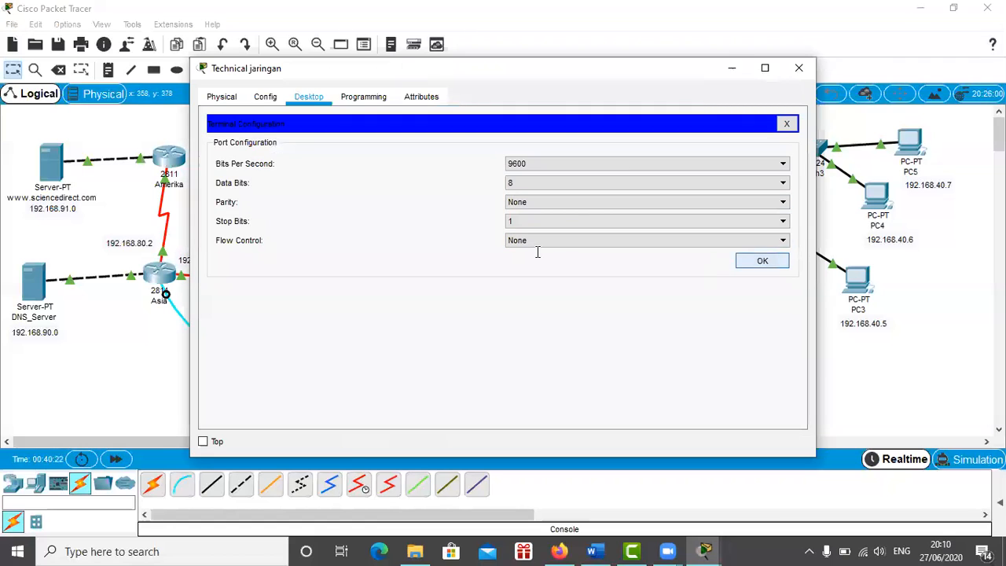
click(743, 260)
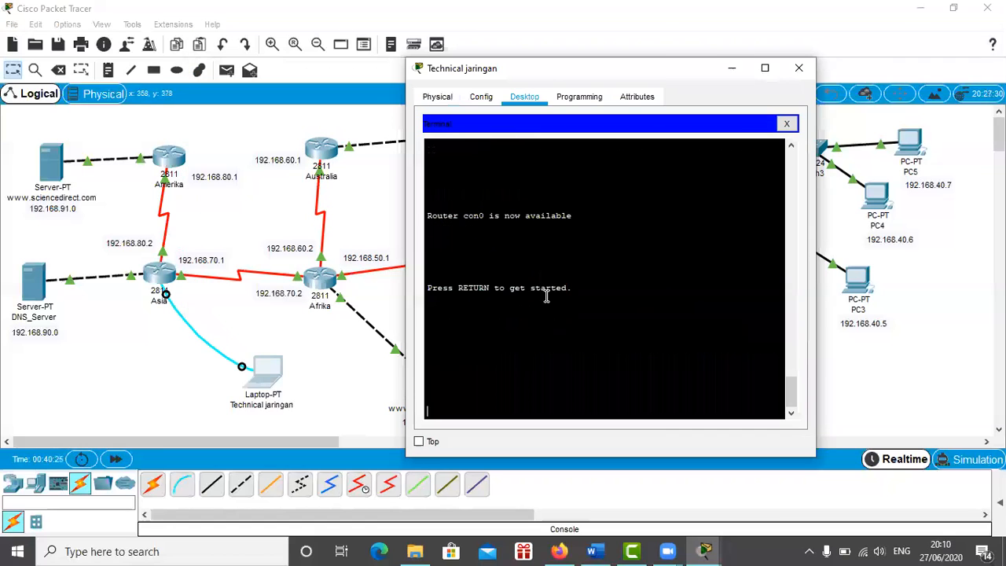
key(Return)
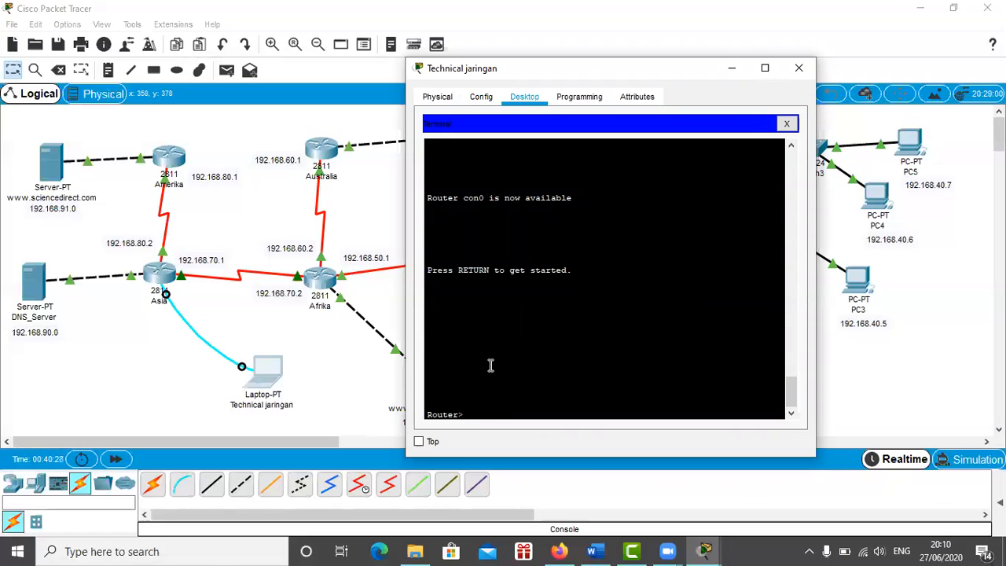
text(ena)
key(Return)
text(config t)
key(Return)
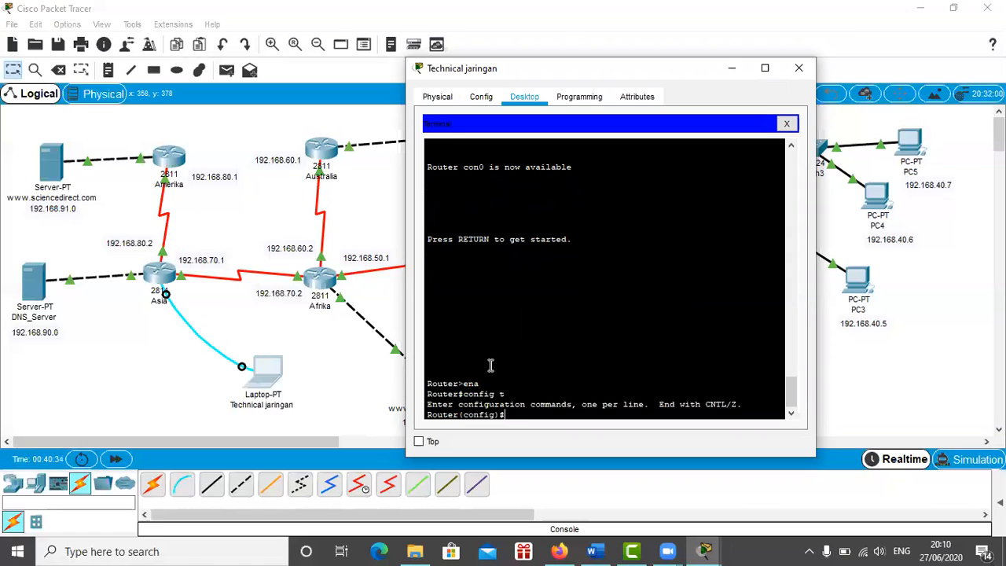
Step: Start EIGRP 100 on Asia with router eigrp 100, and advertise networks 192.168.90.0 and 192.168.80.0
text(router eigrp 100)
key(Return)
text(ne)
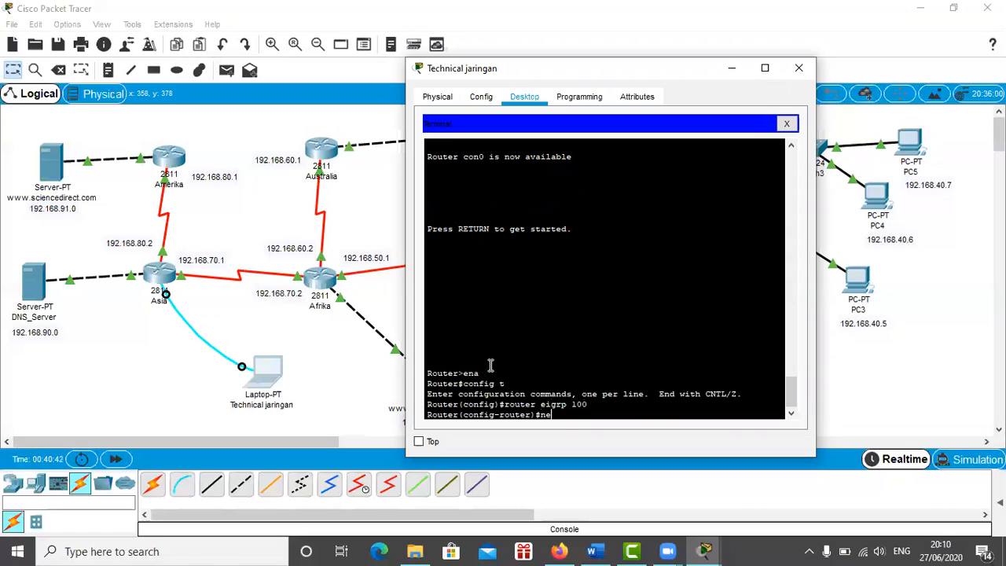
text(t 192.168.90.0)
key(Return)
text(net 192.)
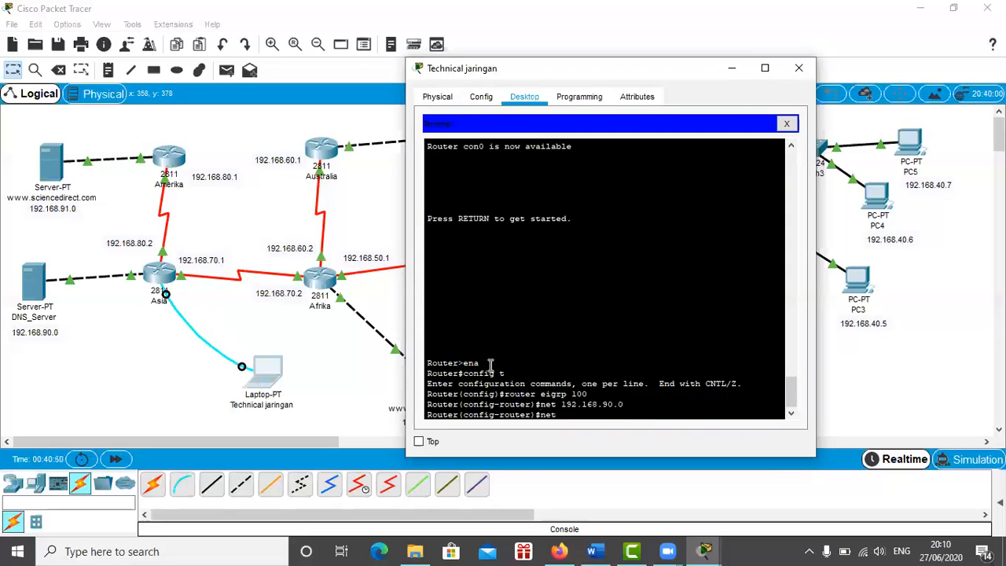
text(168.80.0)
key(Return)
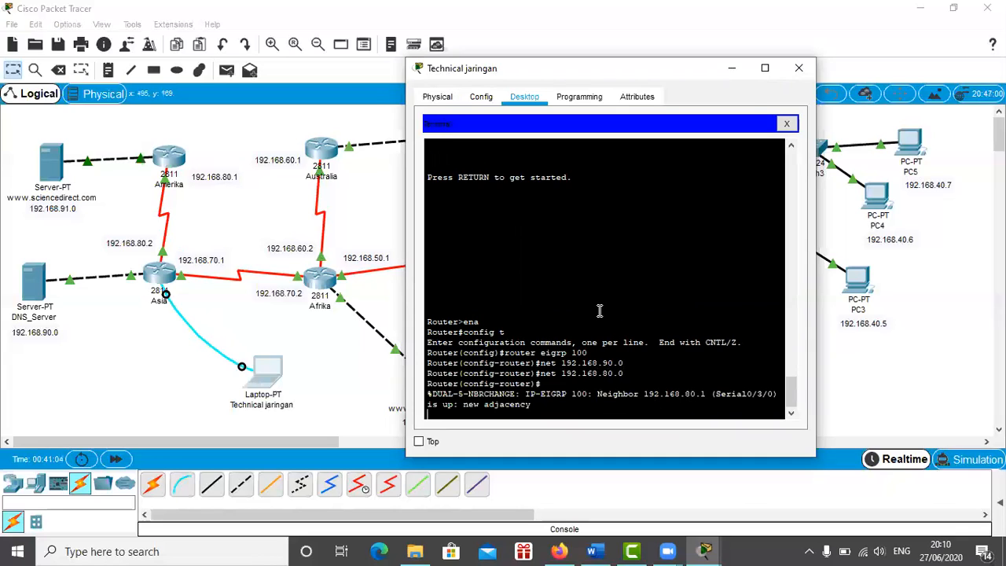
Step: Advertise network 192.168.70.0 in Asia's EIGRP, and return to global configuration mode with exit
key(Return)
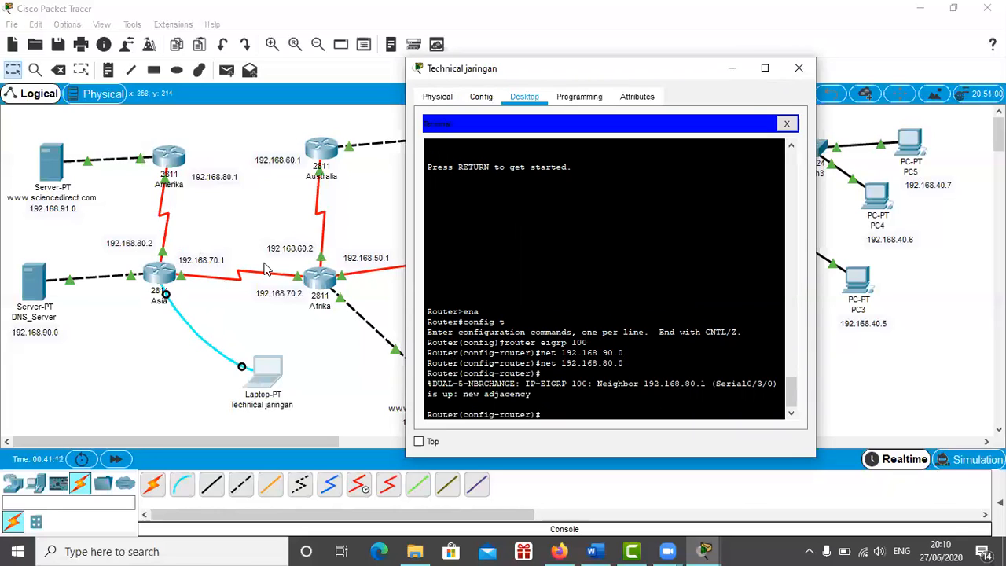
text(net 192.168.70.0)
key(Return)
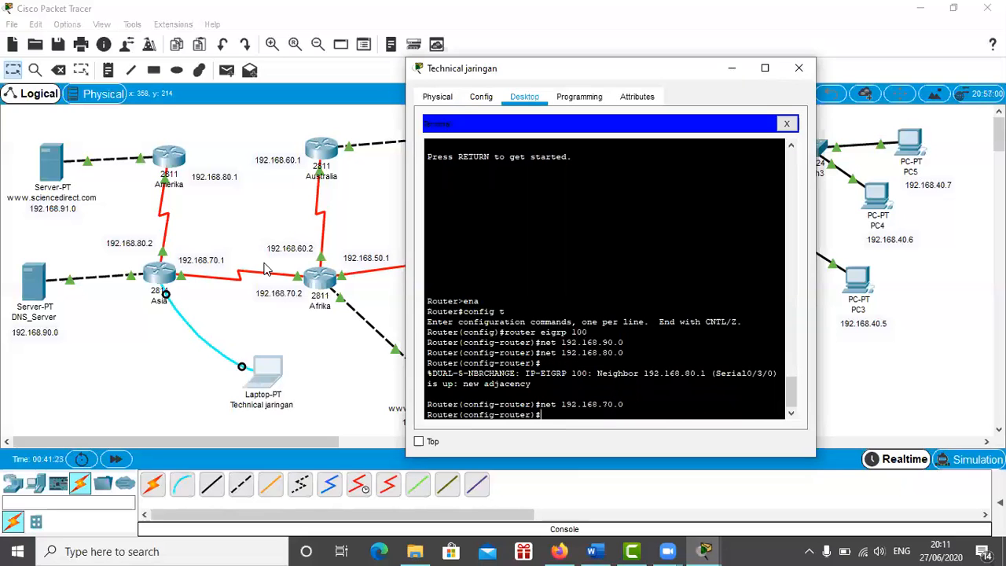
text(e)
key(BackSpace)
text(xit)
key(Return)
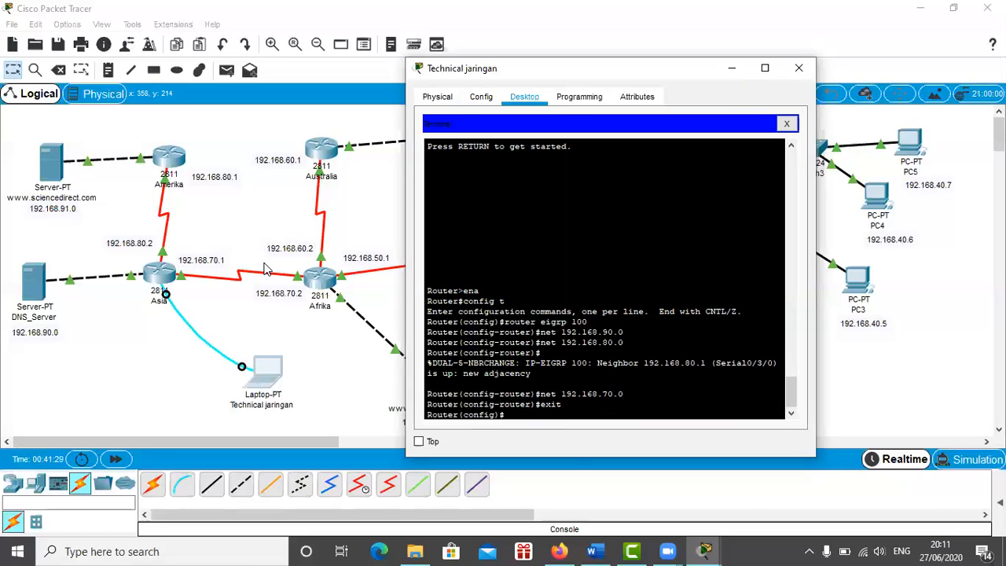
Step: Save Asia's configuration with do wr, leave configuration mode with exit, and close the laptop window
text(do wr)
key(Return)
text(exit)
key(Return)
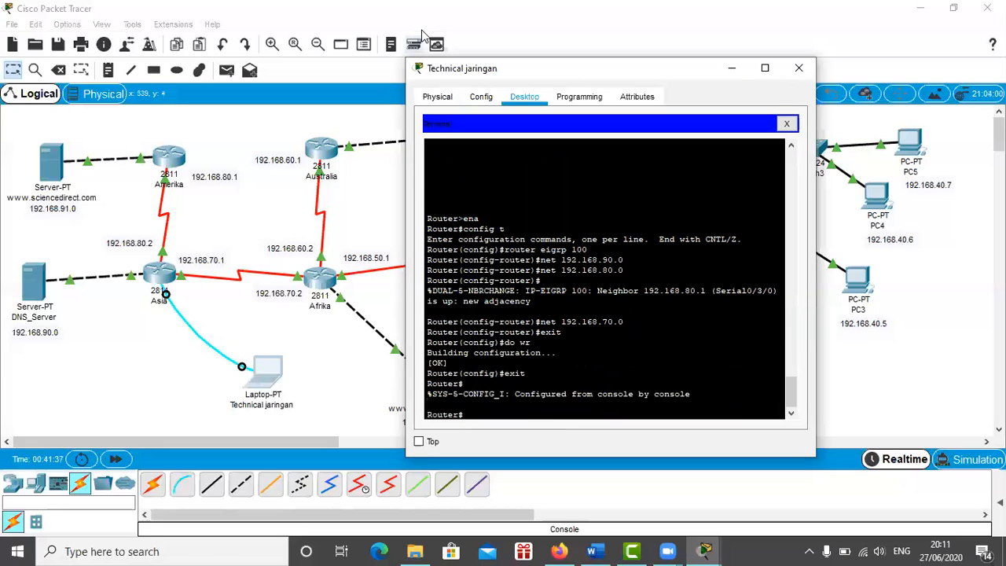
click(800, 69)
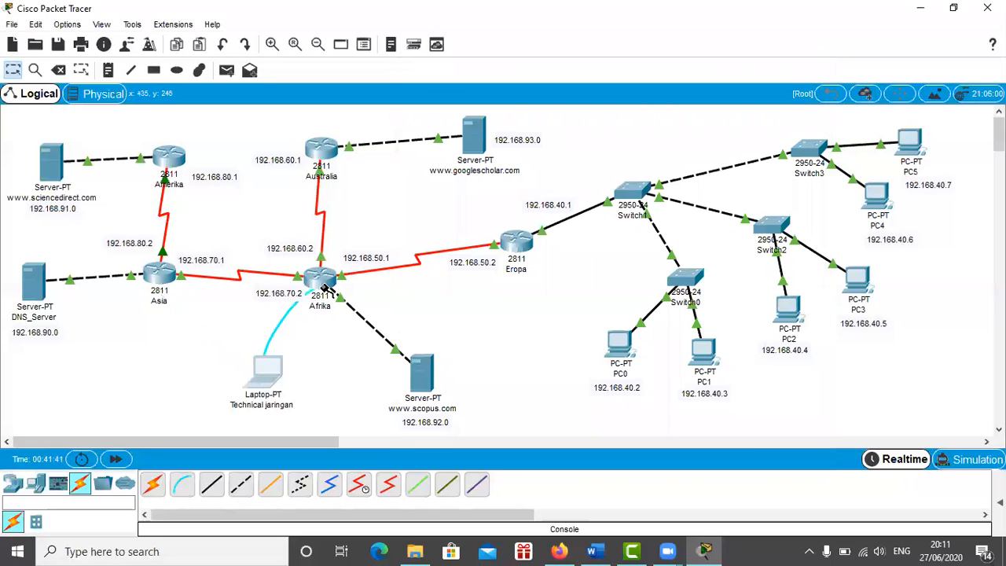
click(321, 284)
click(361, 309)
drag(261, 376, 340, 384)
Step: Open the laptop's terminal to Afrika with the default 9600-baud port settings, and enter global configuration mode with ena and config t
click(341, 382)
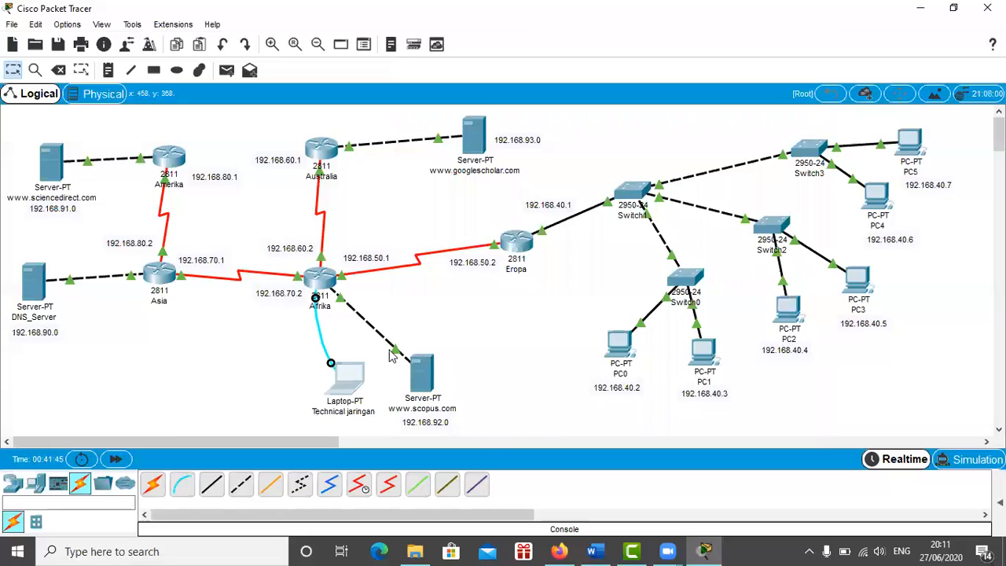
click(533, 159)
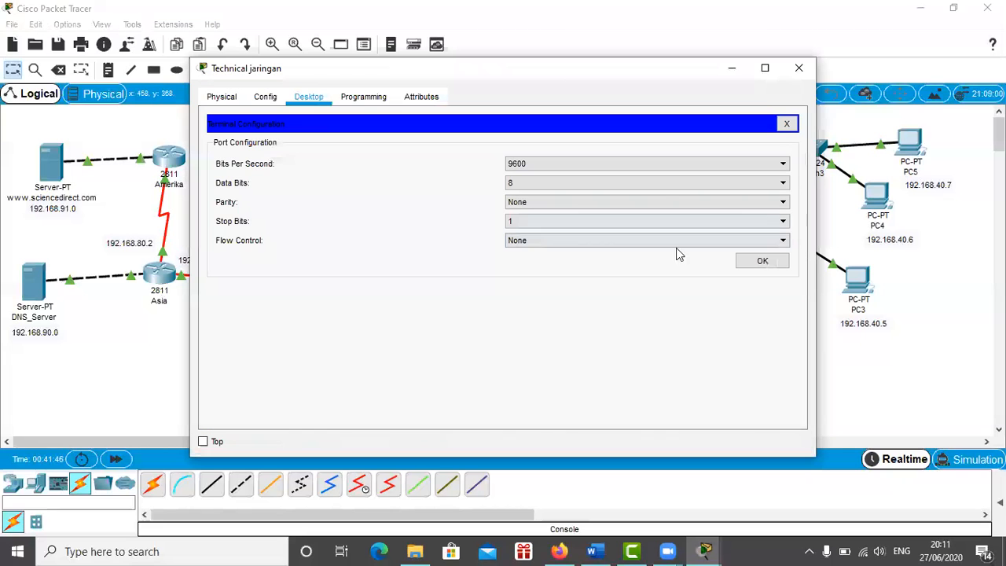
click(751, 263)
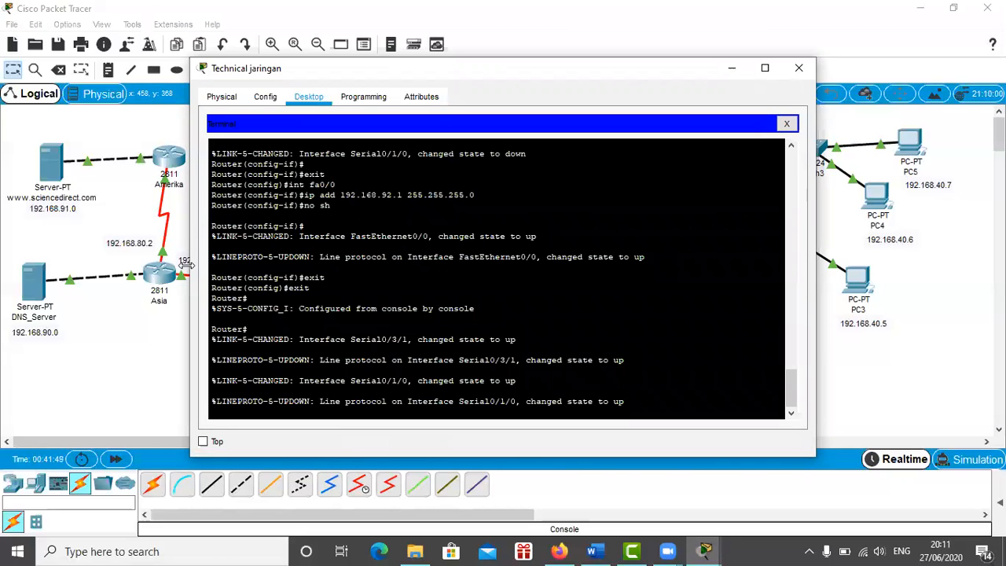
drag(190, 270, 406, 271)
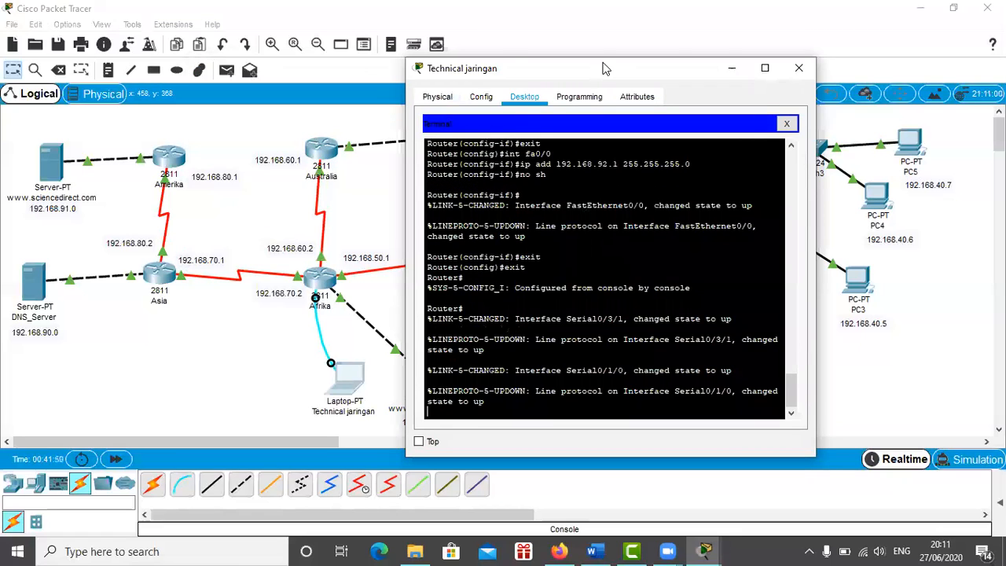
drag(604, 68, 684, 42)
key(Return)
text(en)
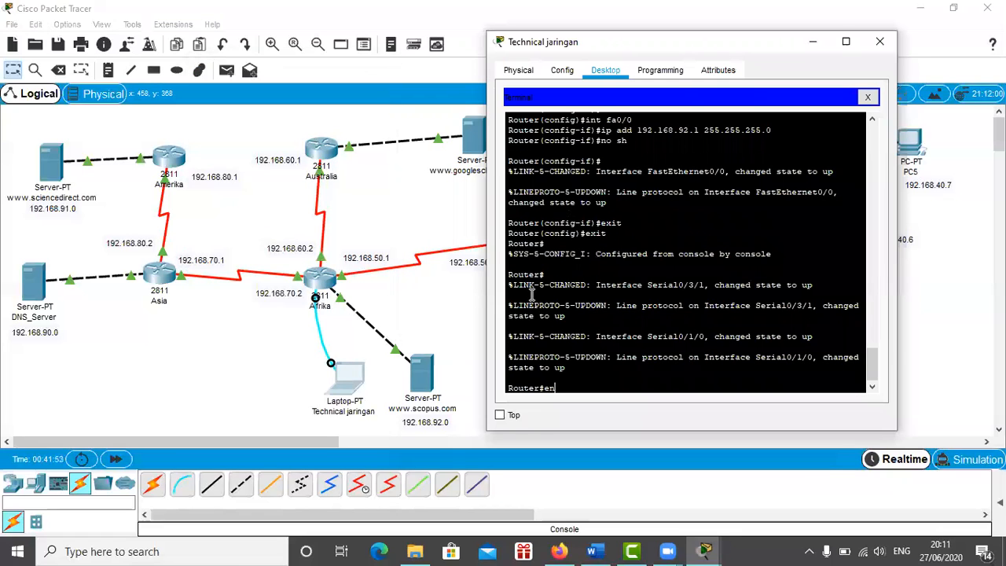
text(a)
key(Return)
text(fig)
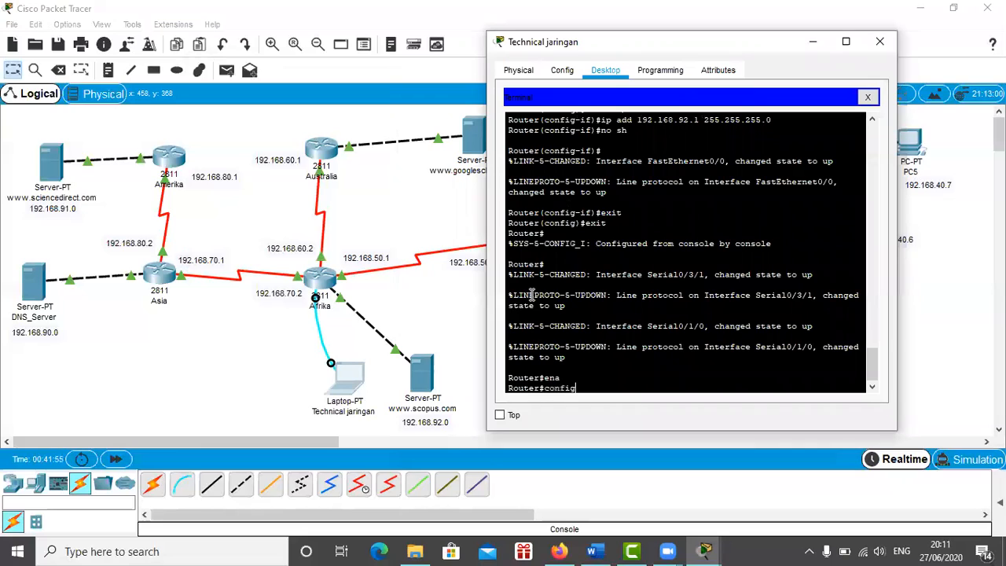
text( t)
key(Return)
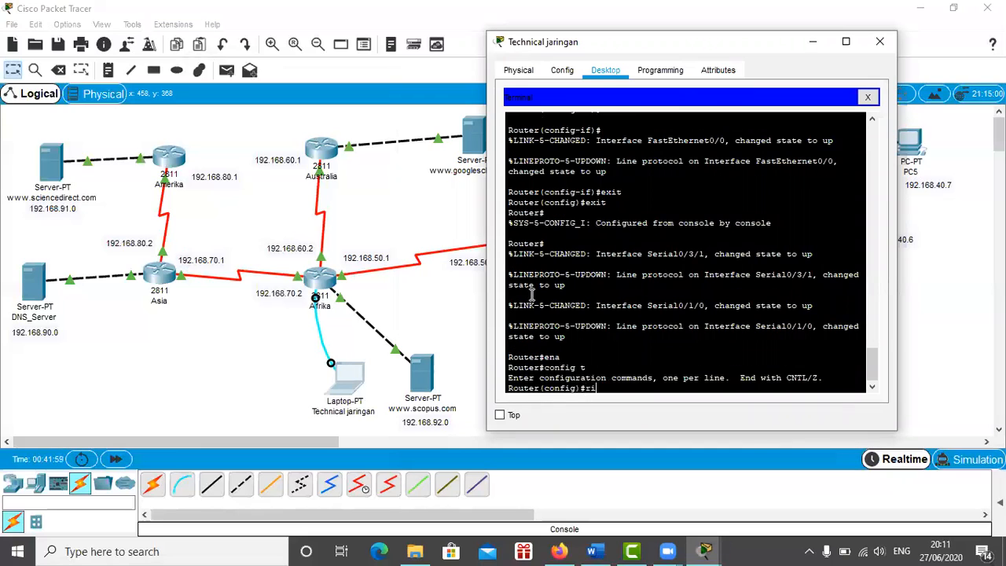
Step: Start EIGRP 100 on Afrika with router eigrp 100, and advertise network 192.168.70.0
text(router)
text( e)
text(iger)
text(rp)
text( 100)
key(Return)
text(net 192)
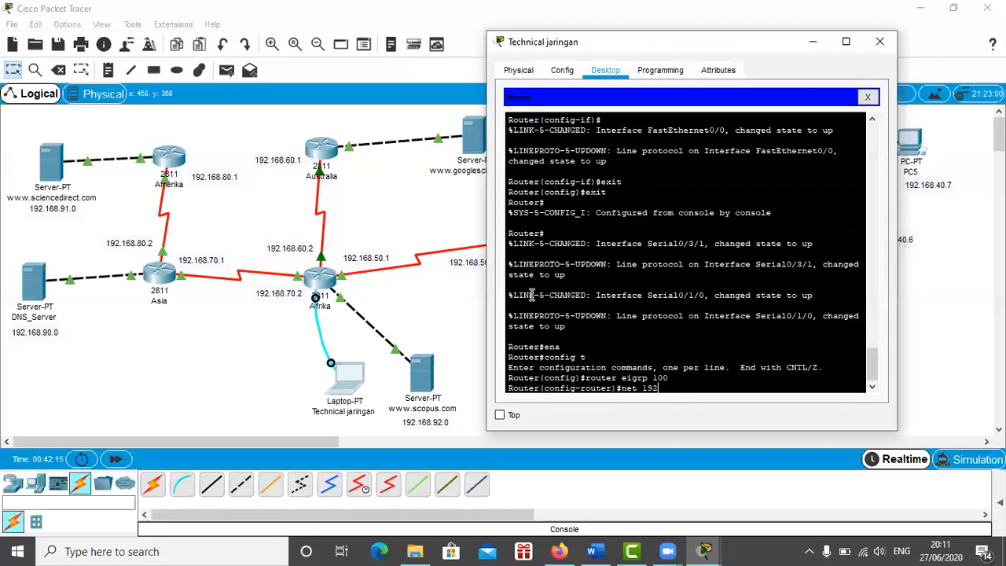
text(.168.)
text( 70)
text(70)
text(.0)
key(Return)
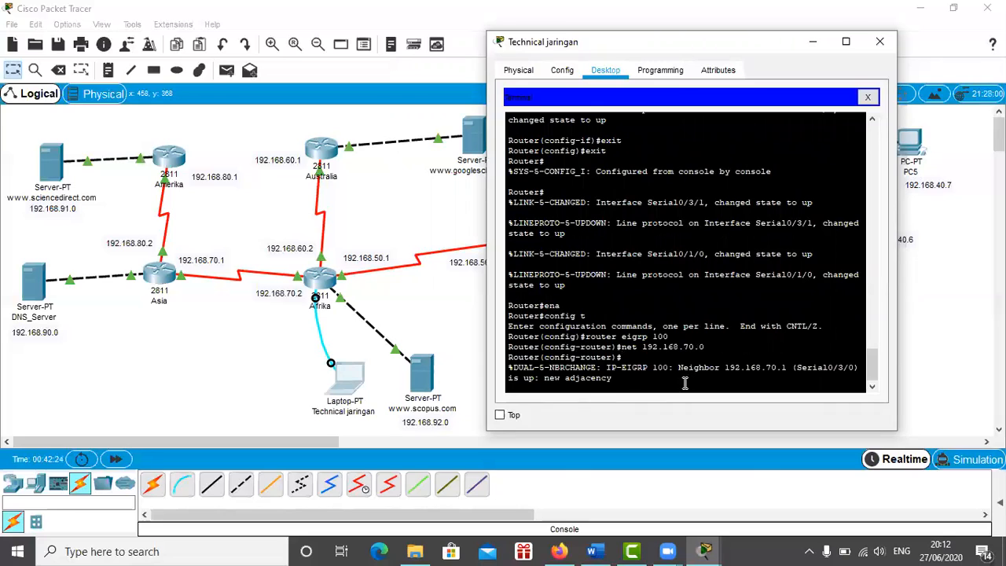
Step: Advertise networks 192.168.60.0 and 192.168.50.0 in Afrika's EIGRP
key(Return)
text(net 192)
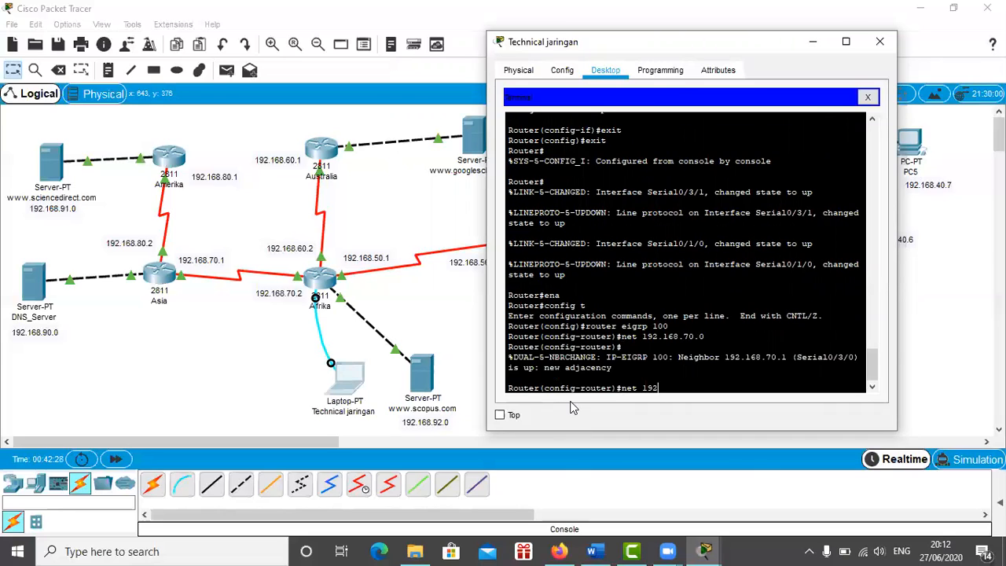
text(.168.60.0)
key(Return)
text(net 192)
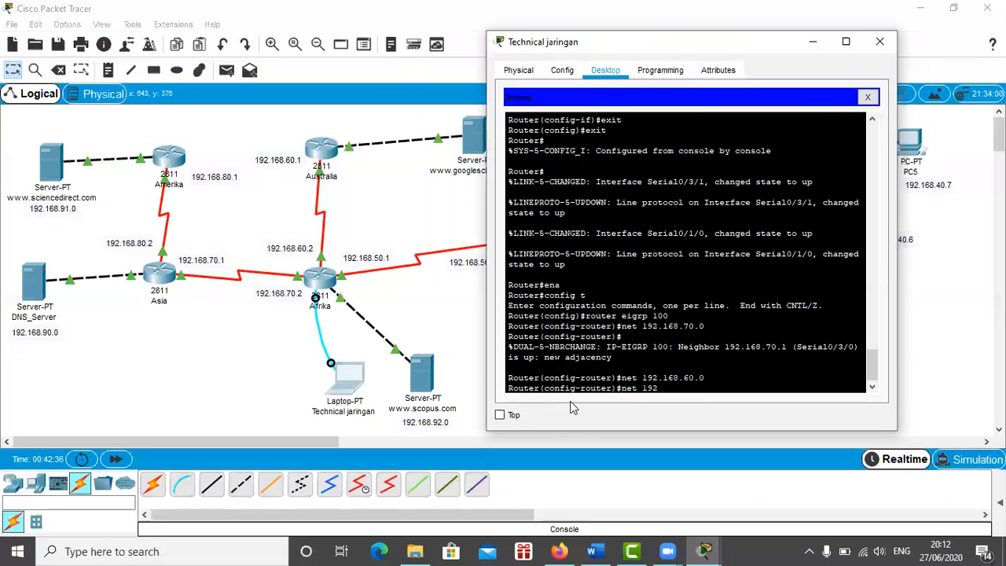
text(.168.50.0)
key(Return)
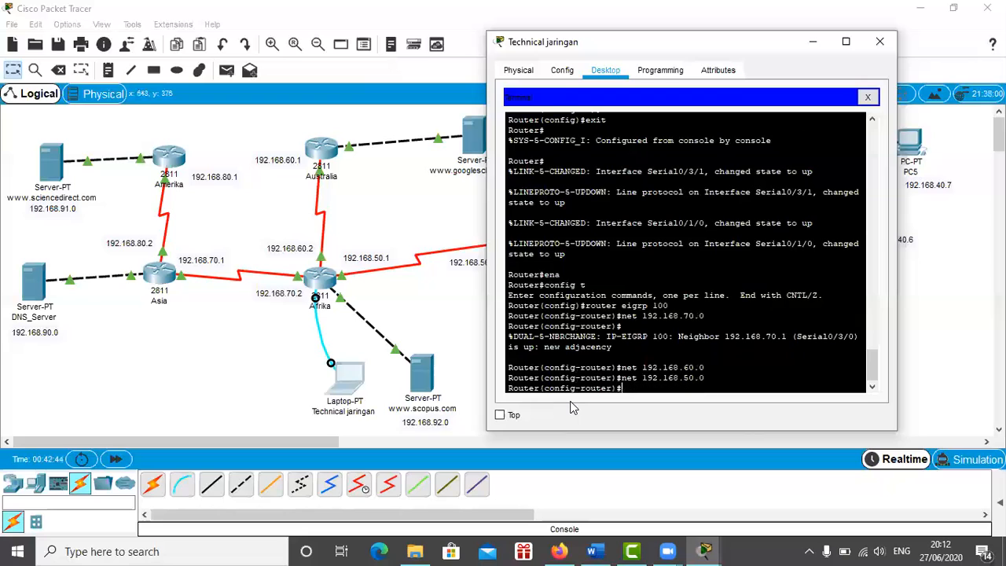
Step: Advertise network 192.168.92.0 in Afrika's EIGRP, and return to global configuration mode with exit
text(net 192)
text(.168.92.0)
key(Return)
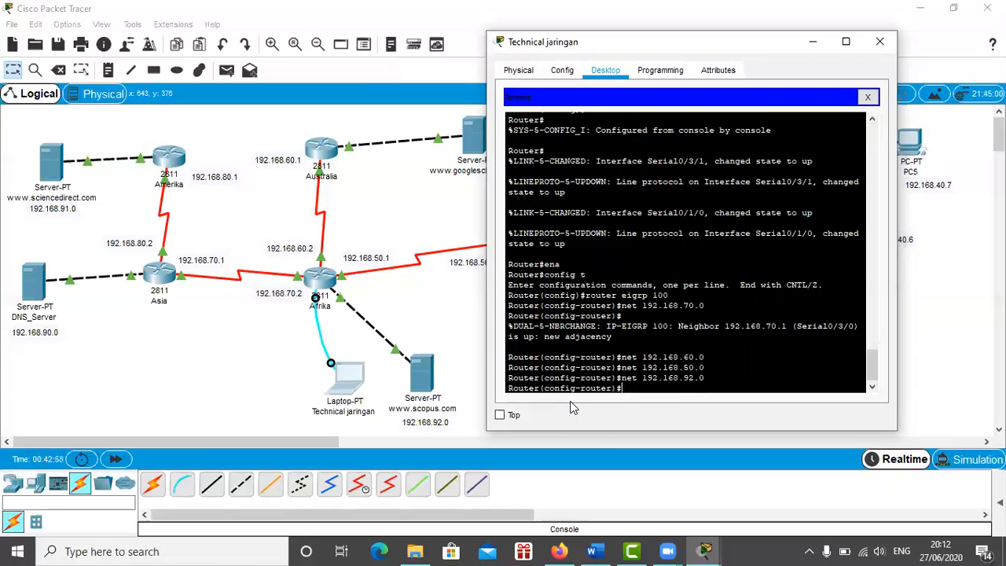
text(exit)
key(Return)
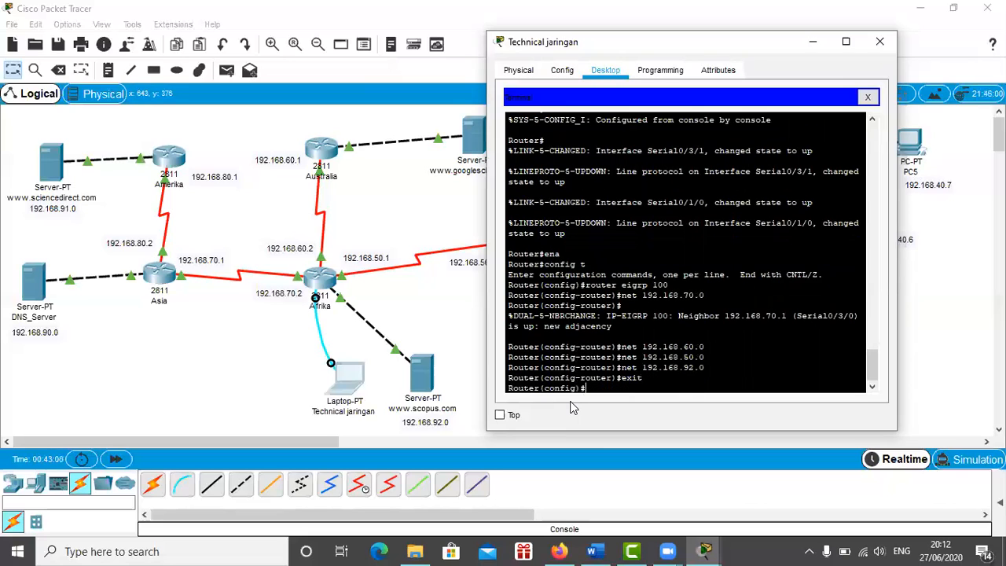
Step: Save Afrika's configuration with do wr, leave configuration mode with exit, and close the laptop window
text(do wr)
key(Return)
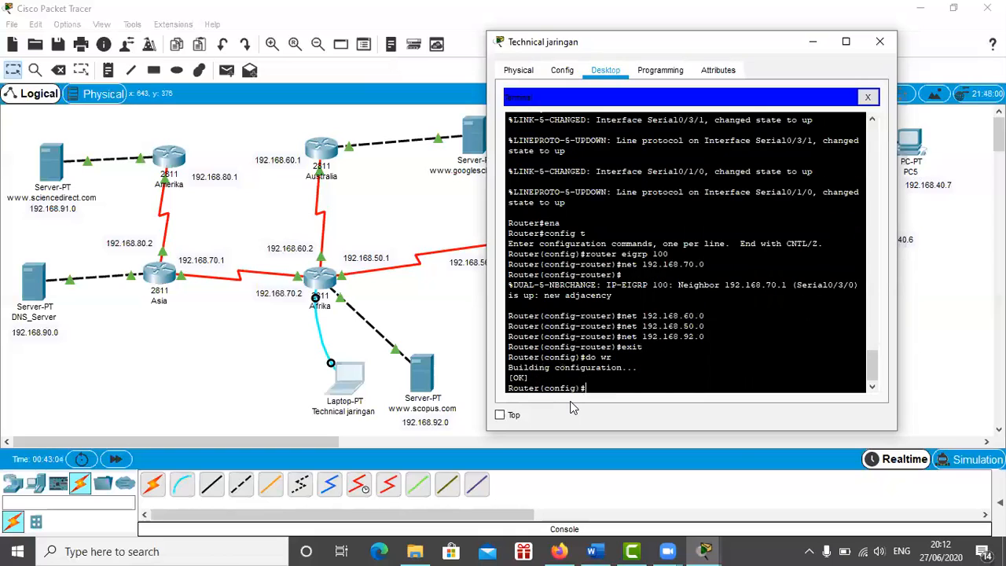
text(exit)
key(Return)
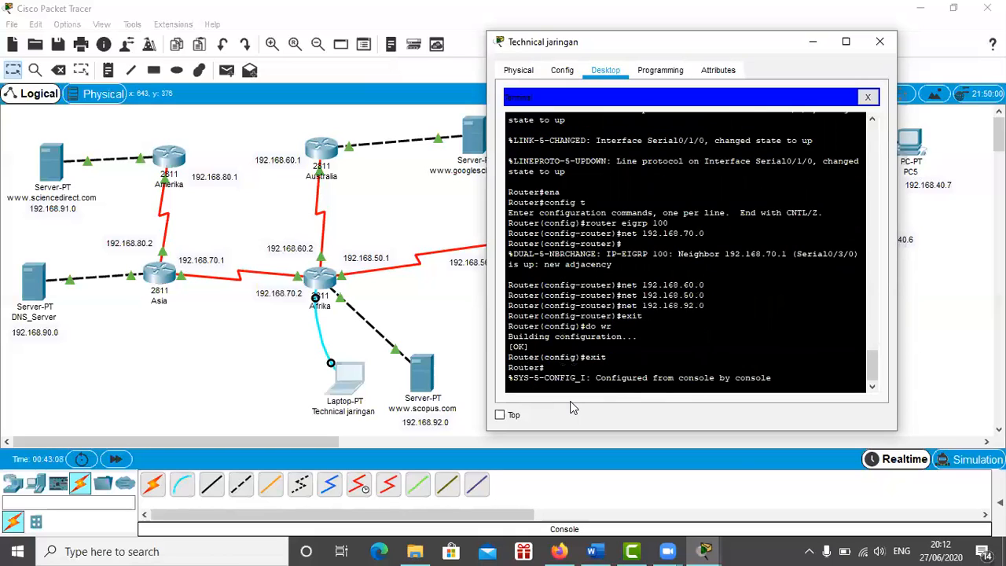
key(Return)
click(880, 41)
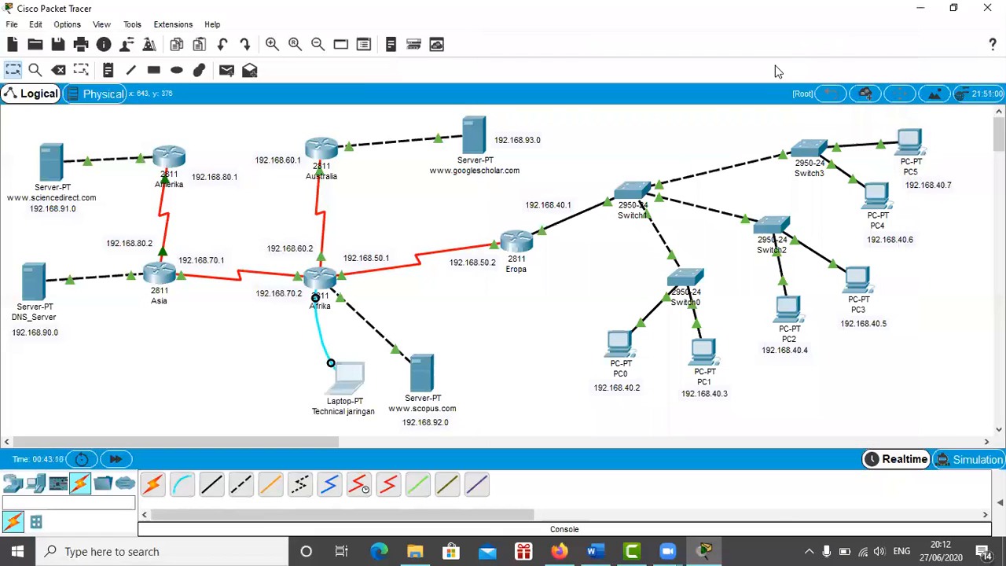
Step: Reconnect the laptop's console cable from Afrika to the Australia router, and move the laptop below and between Asia and Afrika
mouse_move(336, 382)
mouse_down()
mouse_move(256, 355)
mouse_move(352, 378)
mouse_up()
click(321, 149)
click(365, 105)
drag(351, 376, 234, 375)
Step: Open the laptop's terminal to Australia with the default port settings, move its window clear of the topology, and enter global configuration mode with config t
click(234, 375)
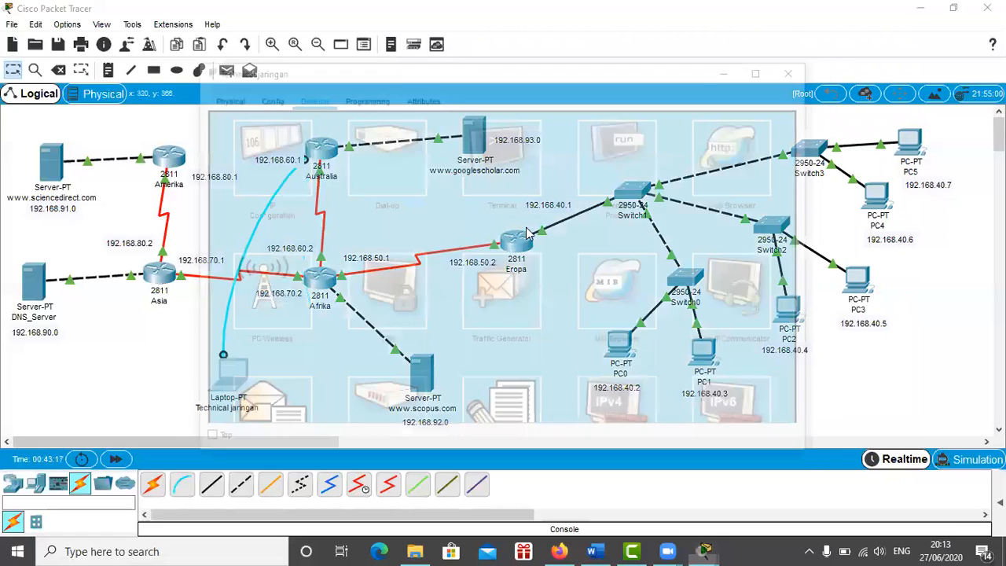
click(489, 143)
click(751, 261)
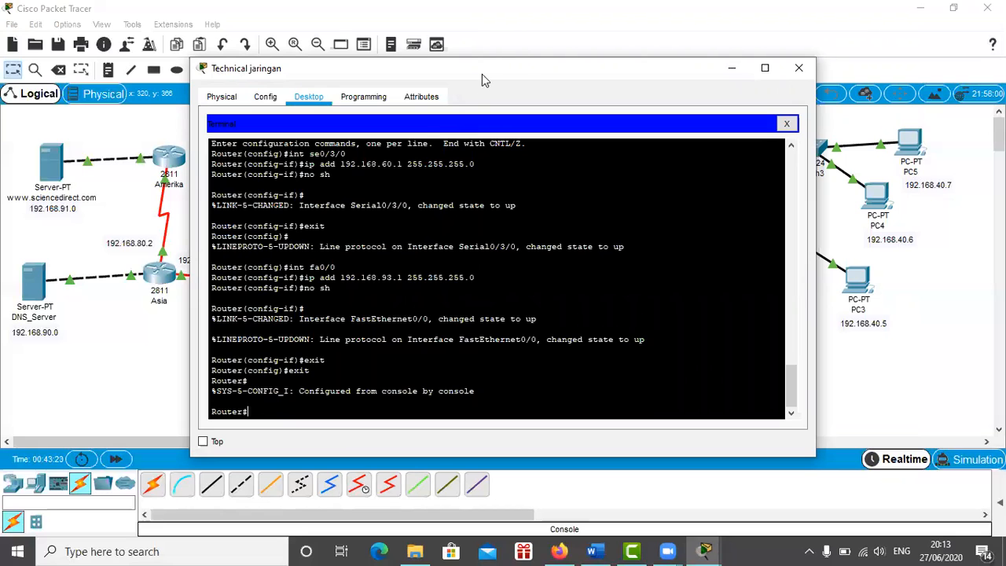
drag(528, 66, 717, 35)
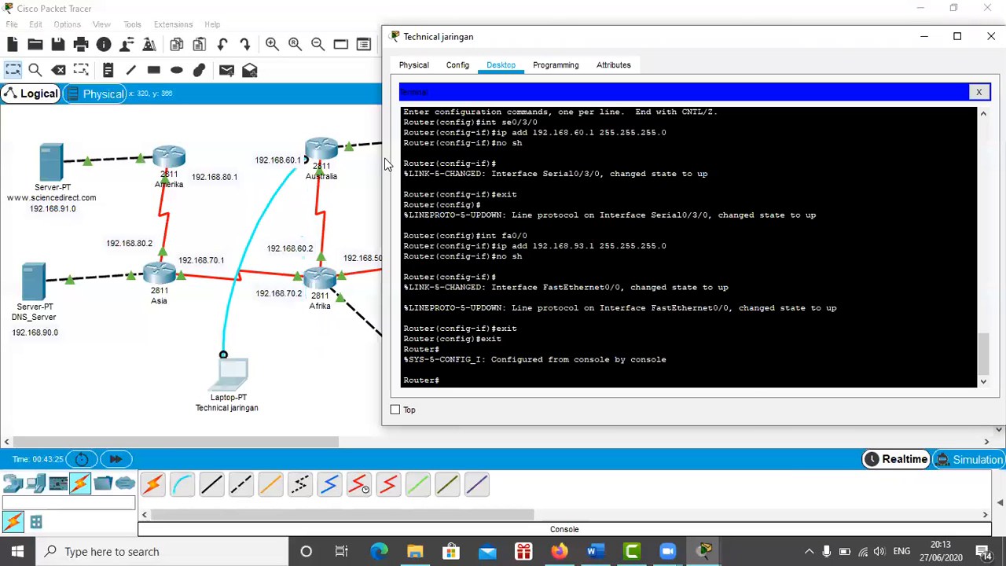
drag(686, 37, 902, 37)
scroll(747, 236, up, 7)
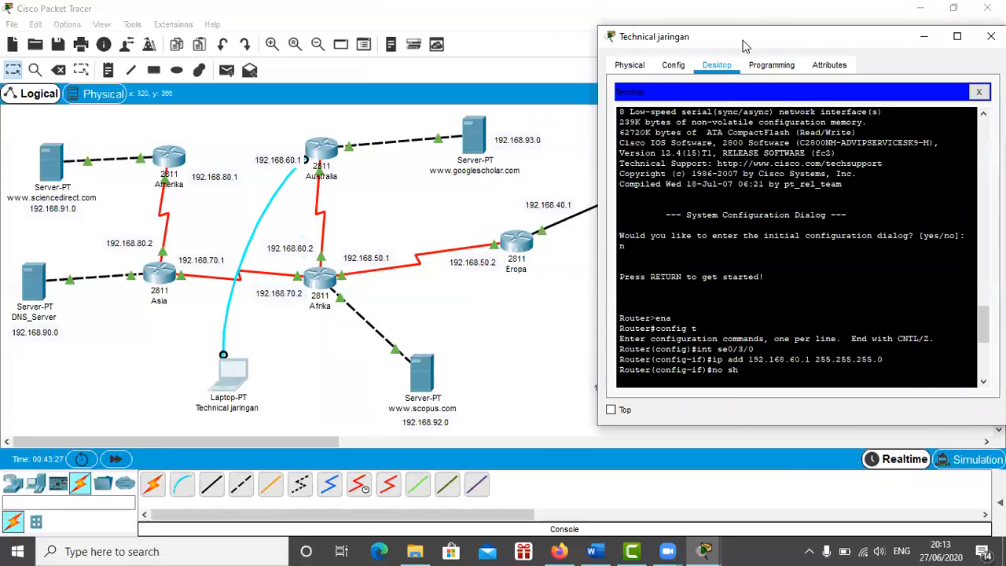
drag(745, 47, 689, 56)
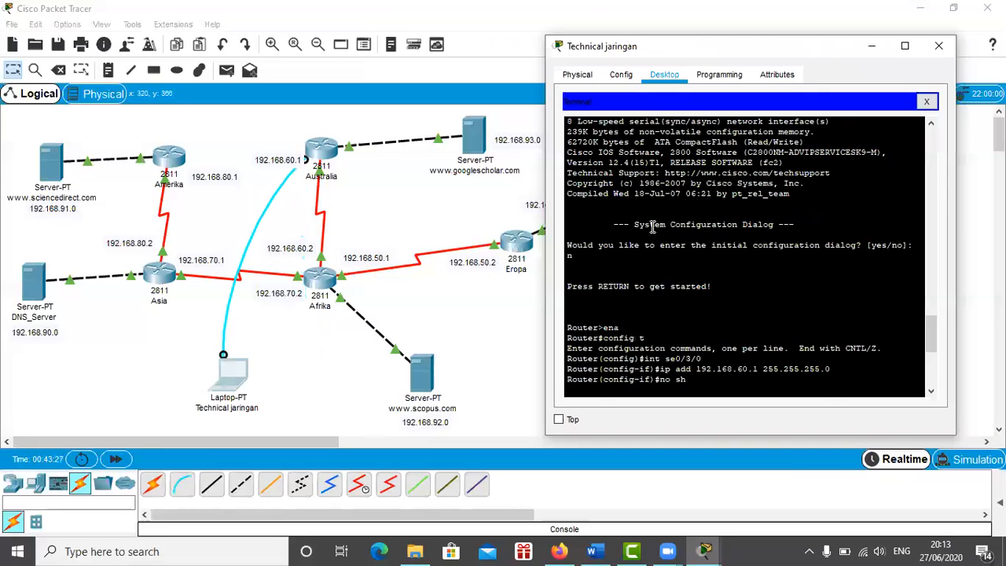
scroll(652, 275, down, 8)
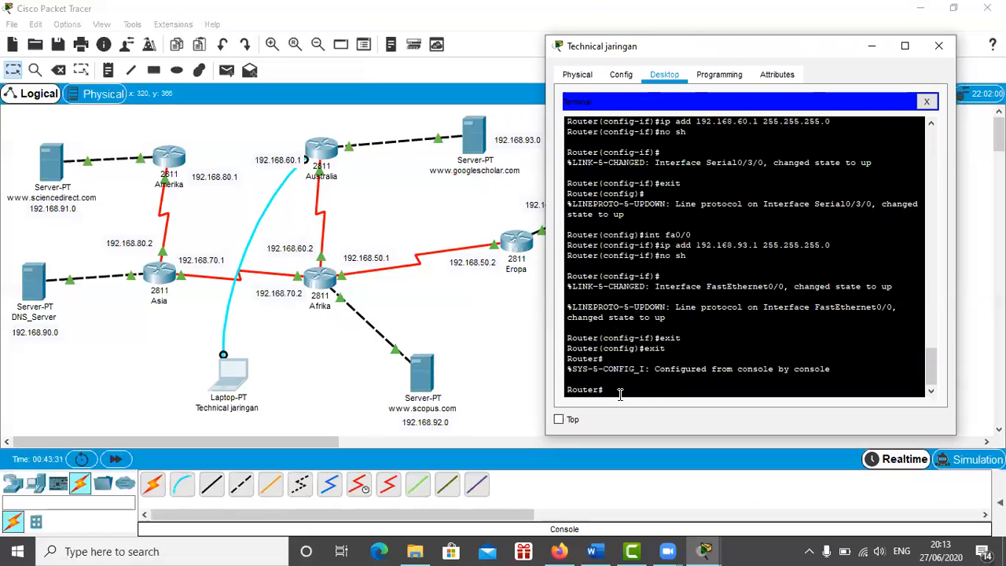
text(config t)
key(Return)
Step: Start EIGRP 100 on Australia with router eigrp 100, and advertise network 192.168.60.0
text(rout)
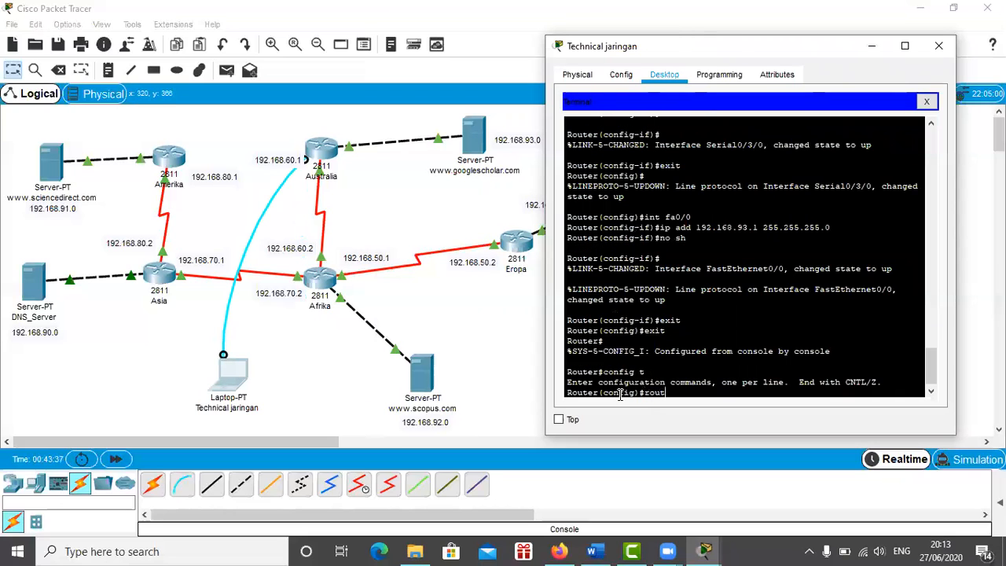
text(er eigrp 100)
key(Return)
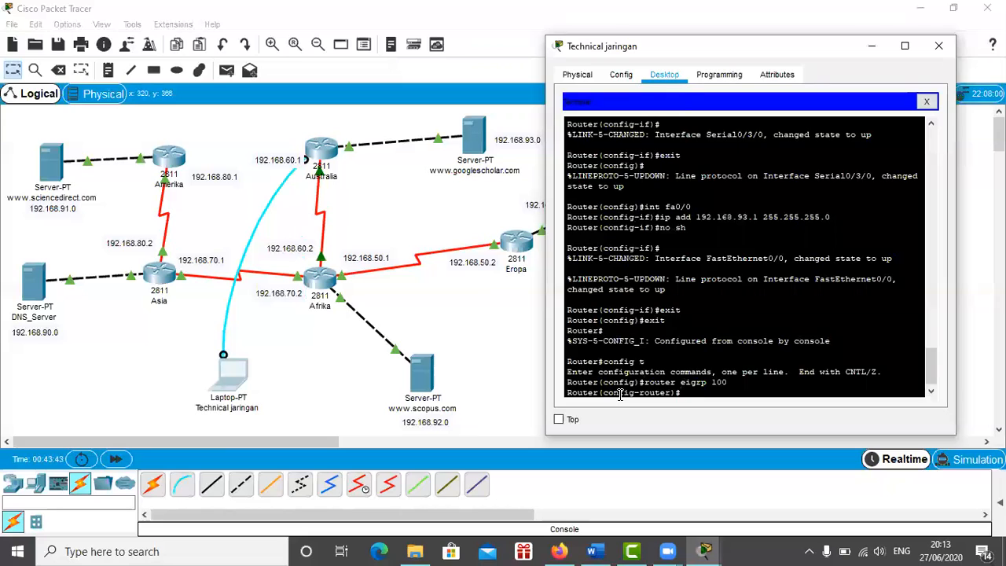
text(net 192.168.60.0)
key(Return)
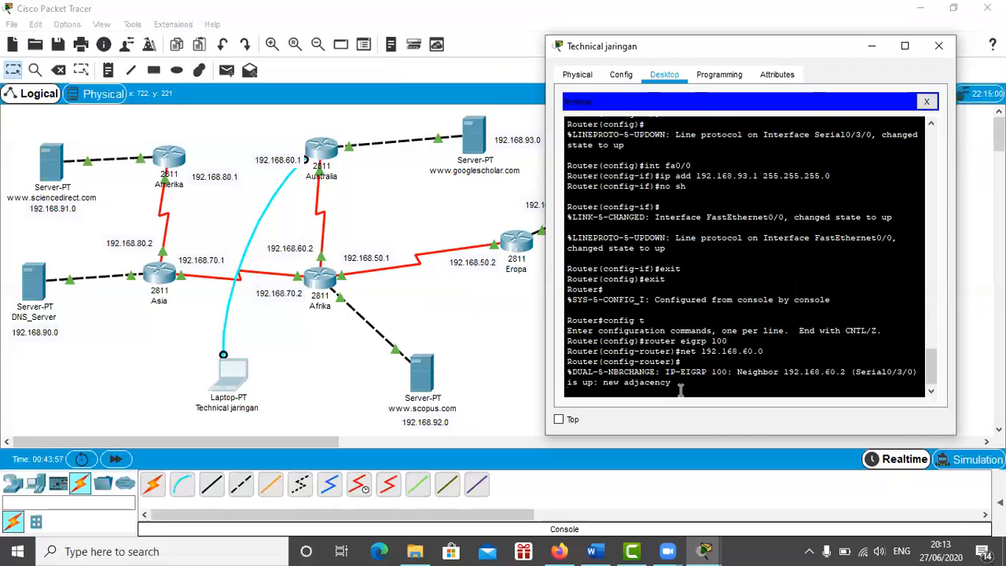
Step: Advertise network 192.168.93.0 in Australia's EIGRP, and return to global configuration mode with exit
key(Return)
text(net 192.168.93.)
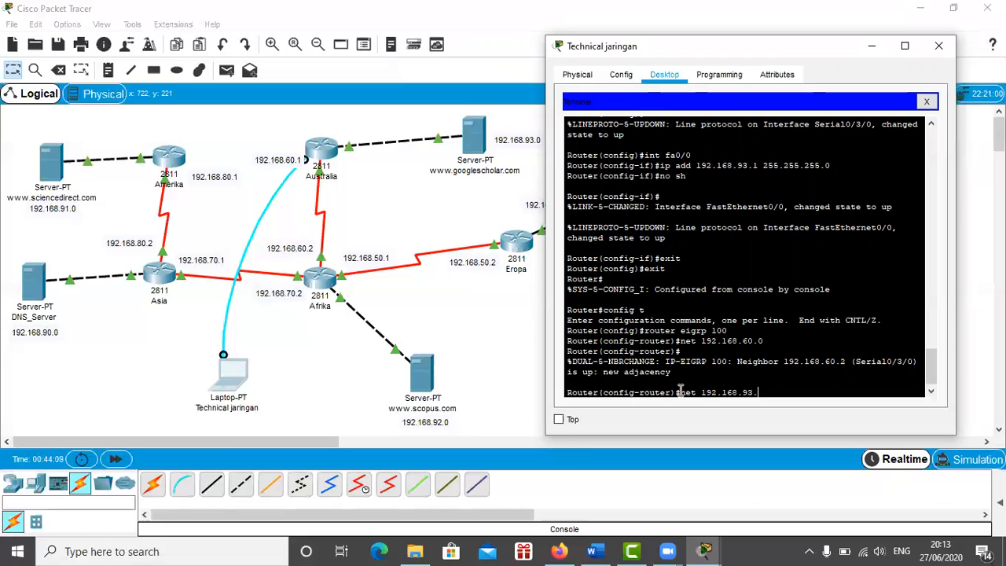
text(0)
key(Return)
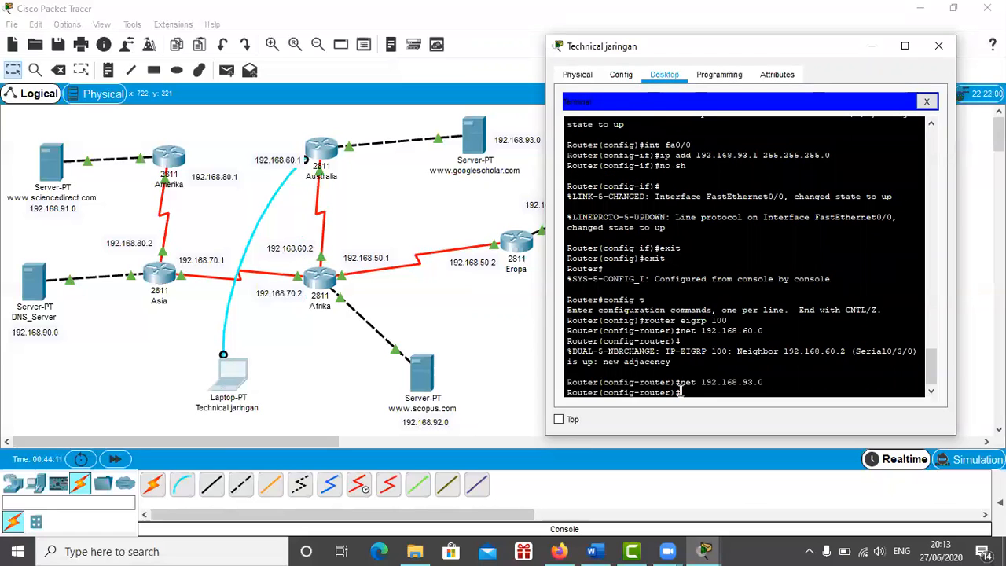
text(exit)
key(Return)
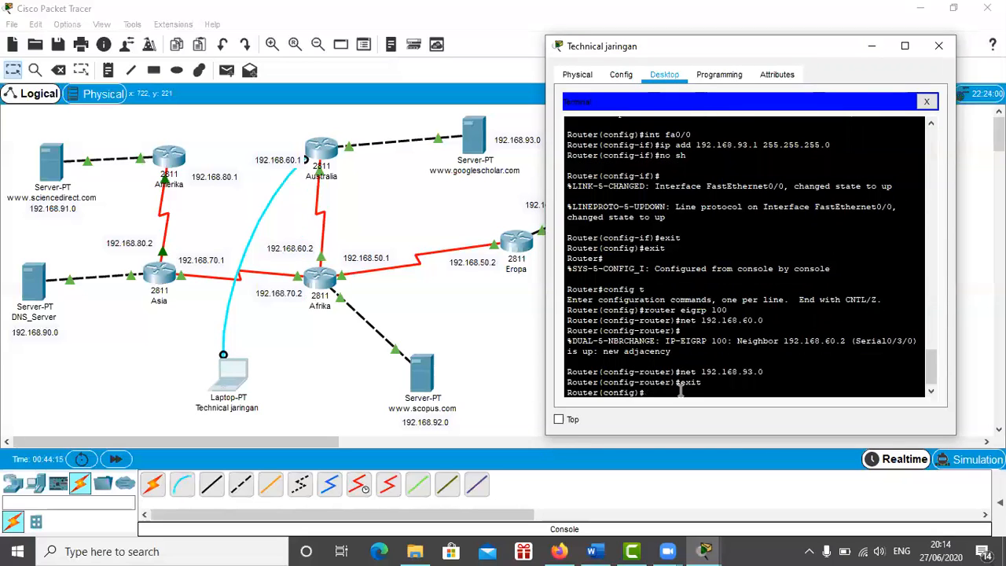
Step: Save Australia's configuration with do wr, leave configuration mode with exit, and close the laptop window
text(do wr)
key(Return)
text(exit)
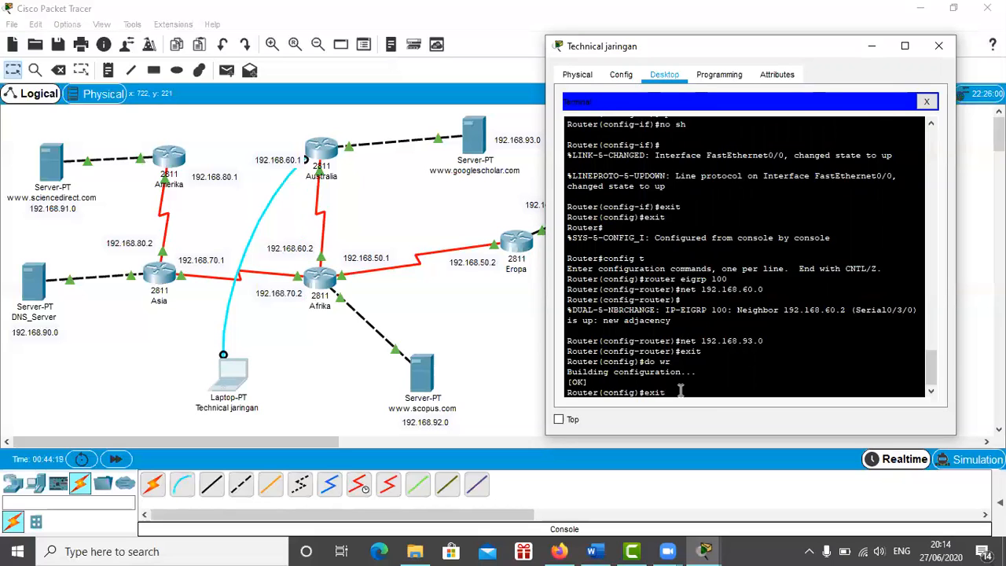
key(Return)
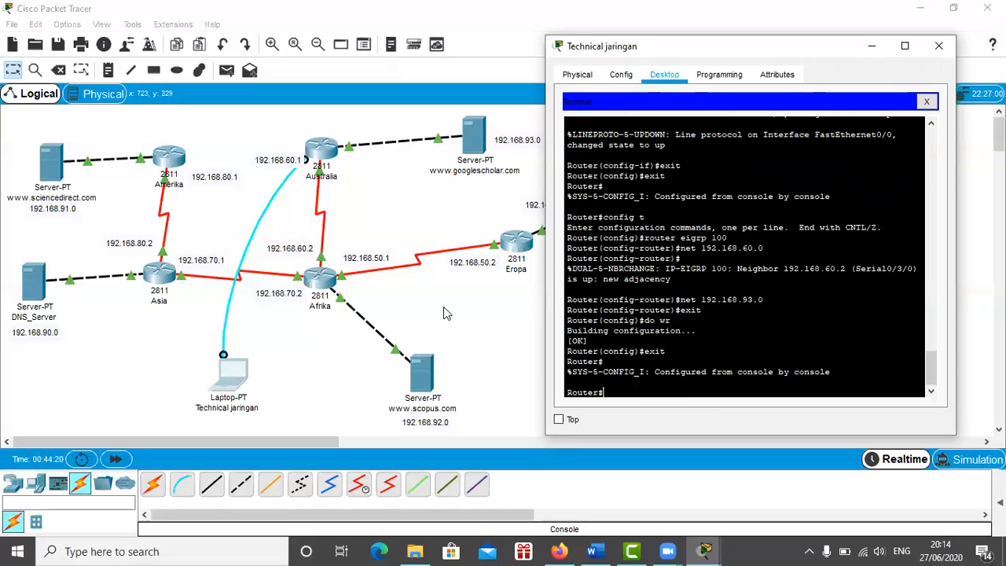
click(939, 46)
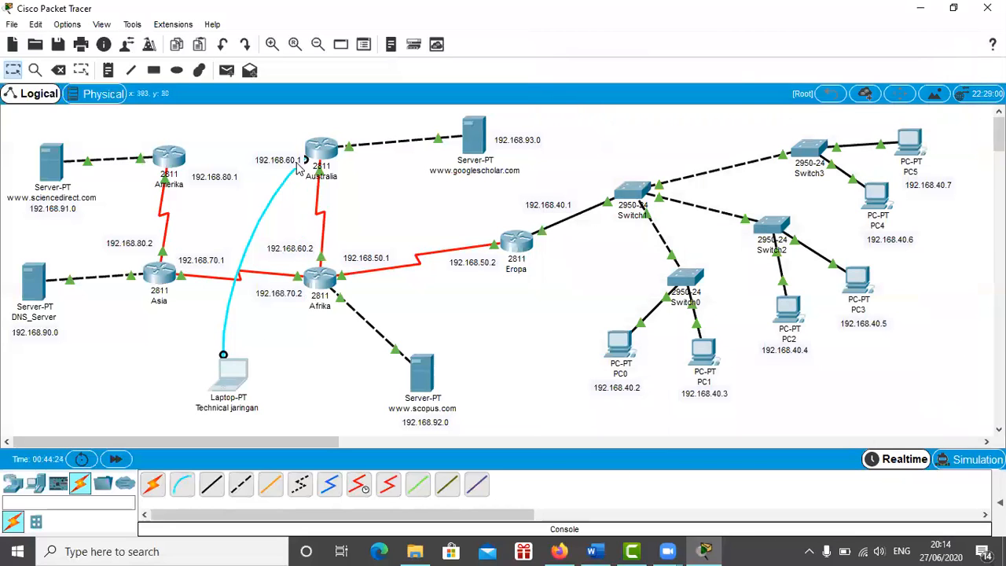
Step: Move the laptop's console cable from the Australia router to the Eropa router, and place the laptop below Eropa
click(306, 161)
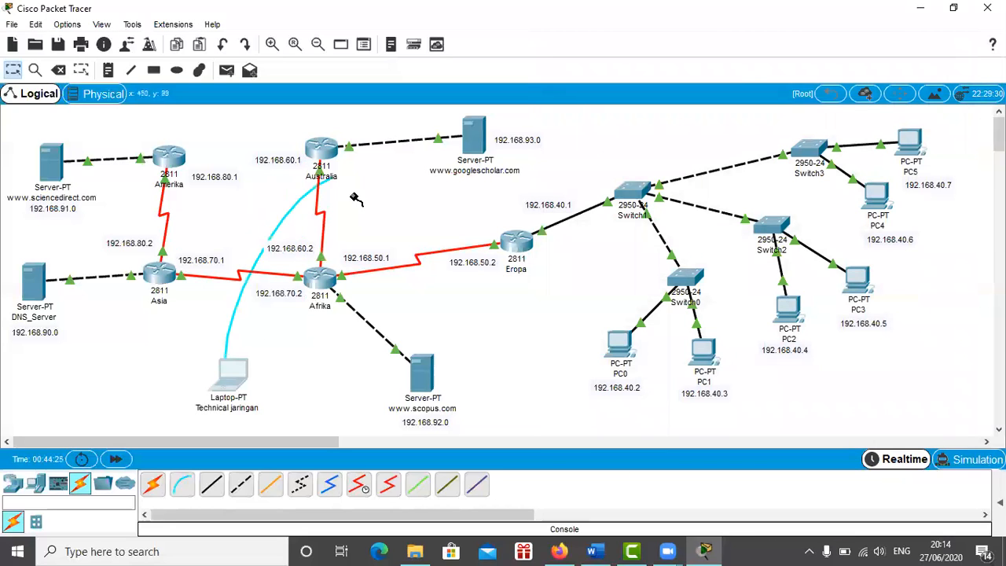
click(519, 240)
click(560, 268)
drag(236, 387, 541, 381)
Step: Open the laptop's terminal to Eropa with the default port settings, then narrow its window and move it clear of the routers
click(541, 382)
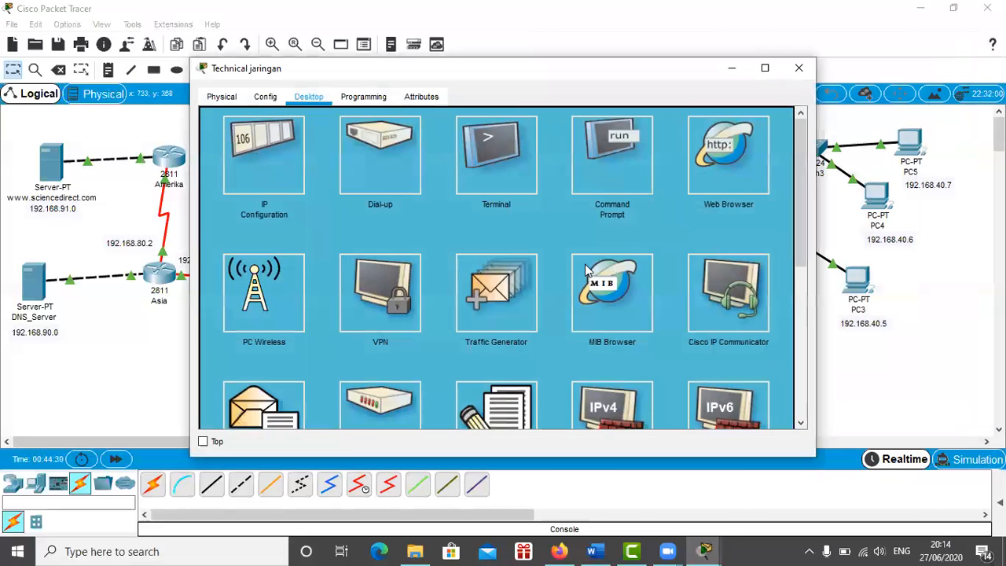
click(521, 196)
click(751, 262)
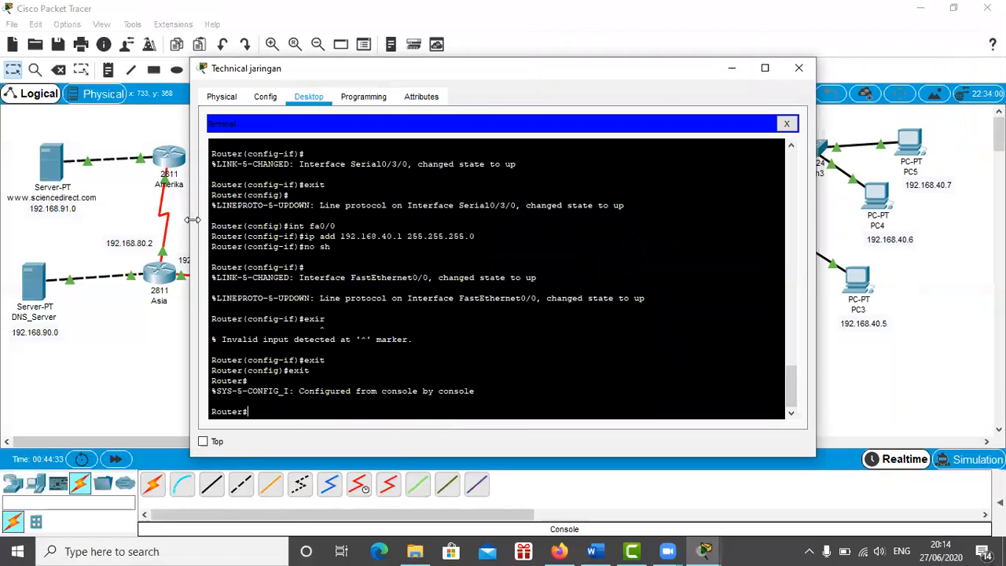
drag(190, 225, 405, 226)
drag(708, 64, 883, 47)
scroll(714, 357, down, 8)
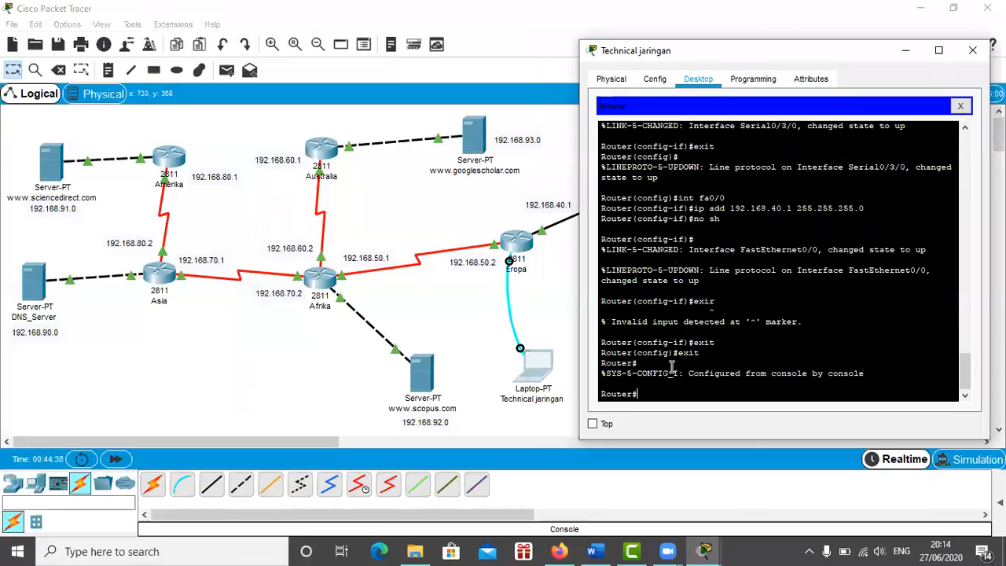
Step: Enter global configuration mode on Eropa with config t, start router eigrp 100, and advertise network 192.168.50.0
text(config t)
key(Return)
text(router eigrp 100)
key(Return)
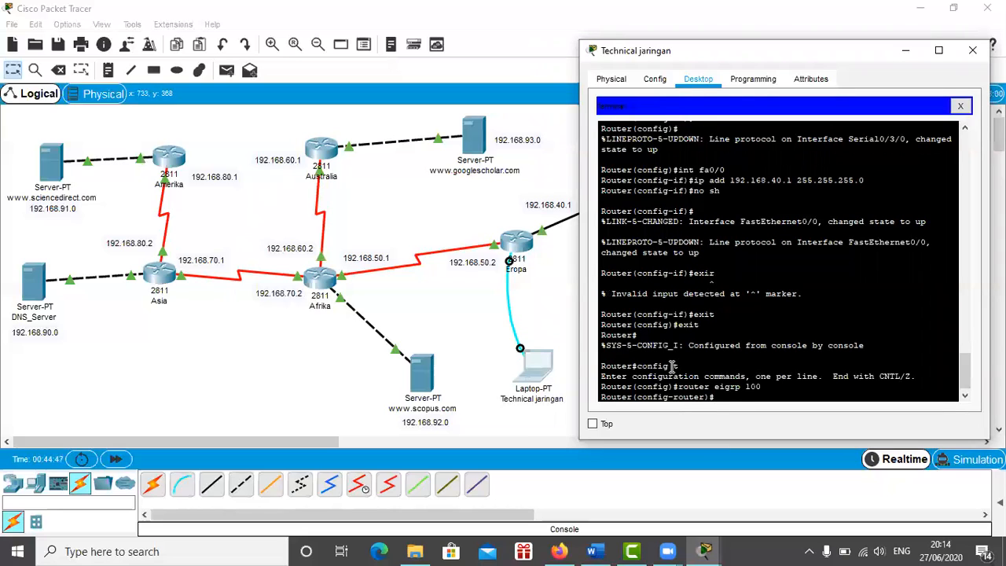
text(net 192.168.50.0)
key(Return)
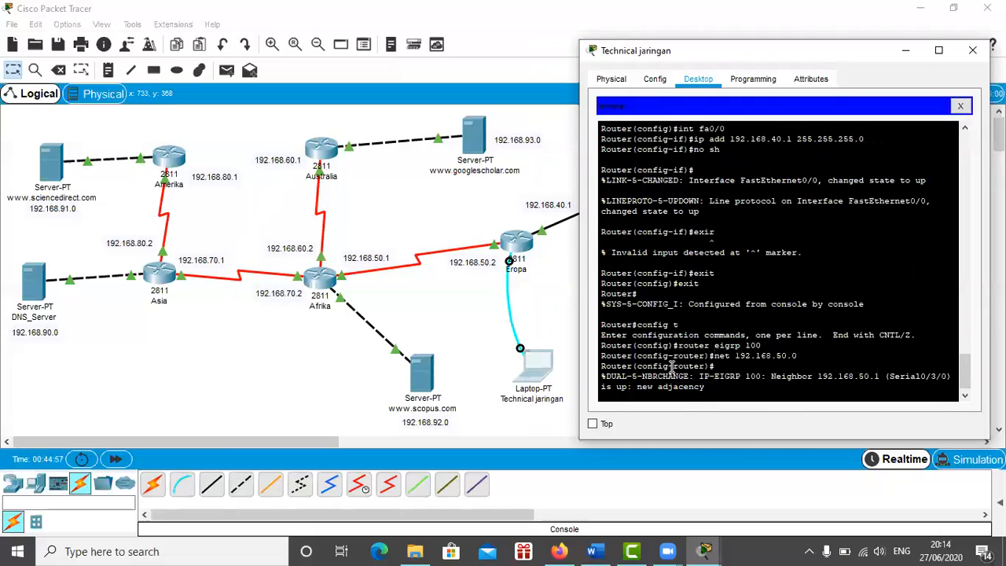
key(Return)
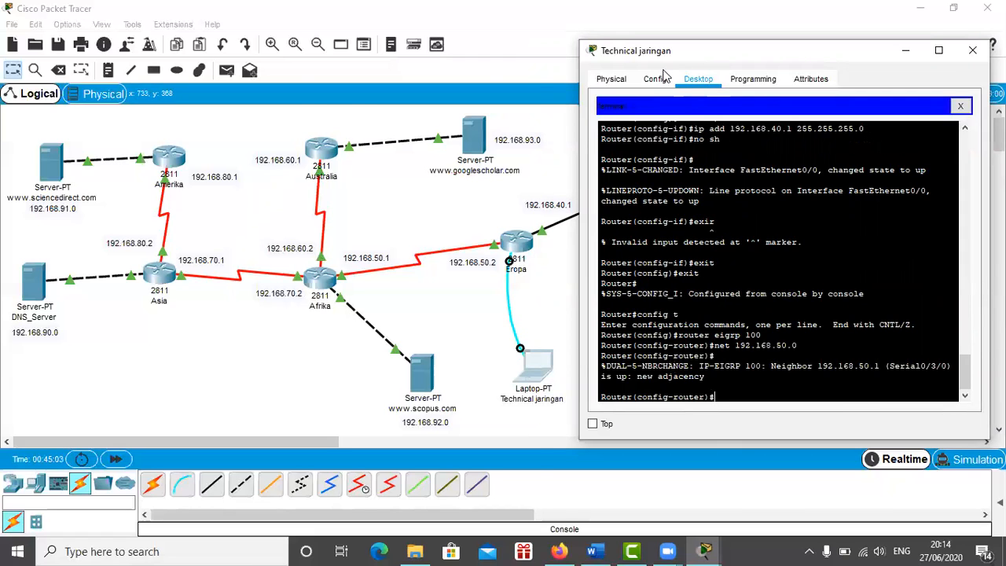
Step: Advertise network 192.168.40.0 in Eropa's EIGRP, and return to global configuration mode with exit
drag(703, 59, 250, 98)
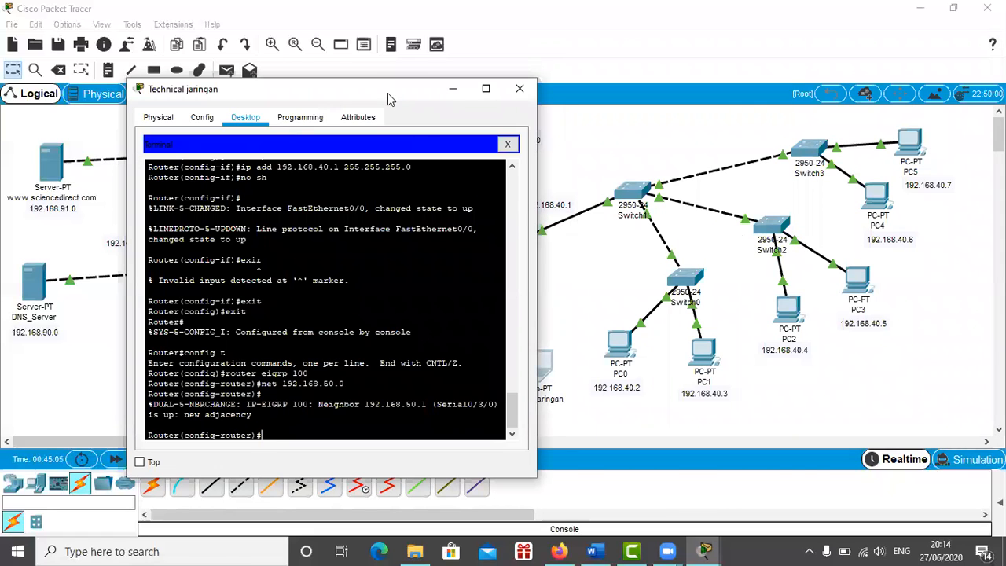
drag(408, 91, 884, 46)
text(ne)
text(y)
key(BackSpace)
text(t)
text(192.168.)
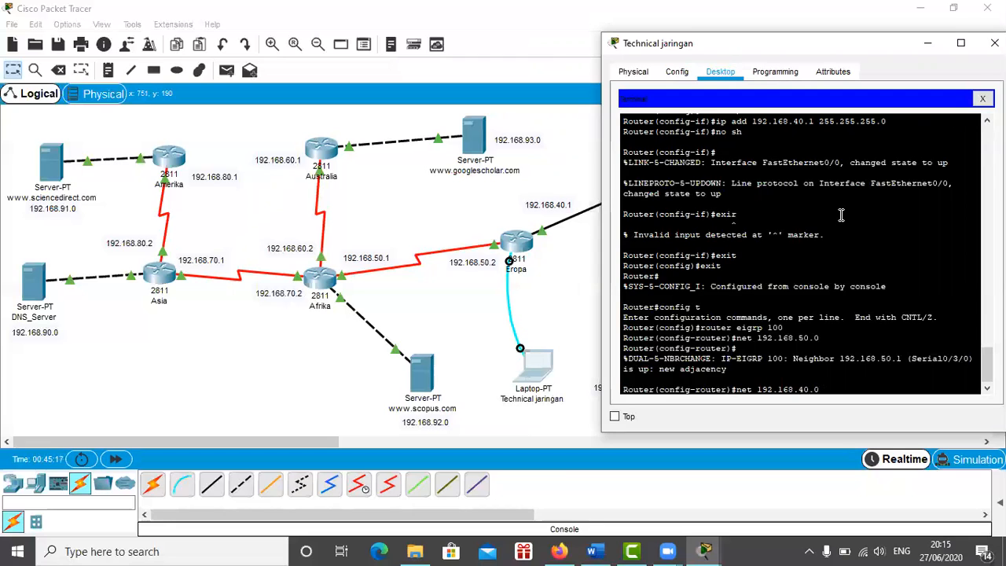
text(40.0)
key(Return)
text(exit)
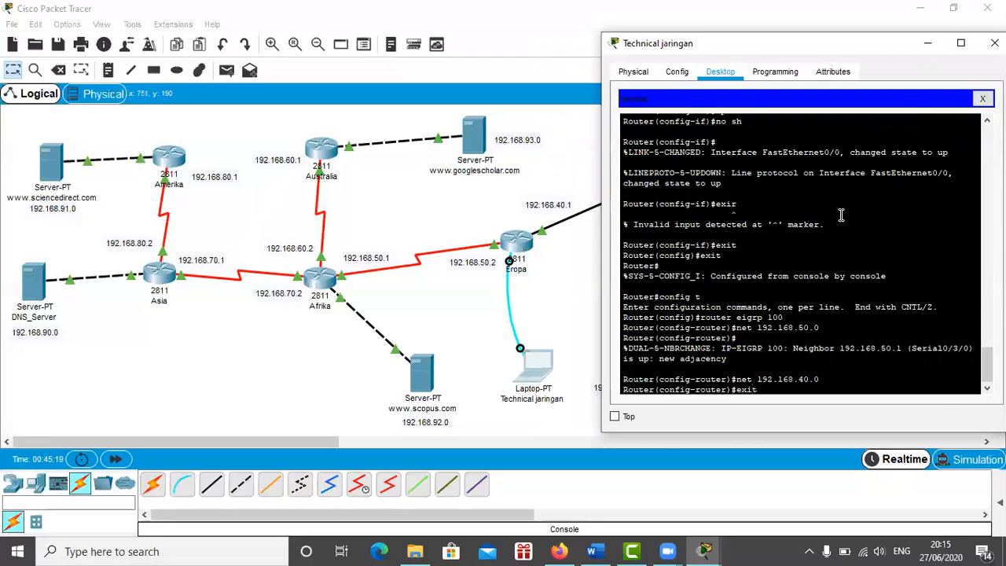
key(Return)
Step: Save Eropa's configuration with do wr, exit and close the console window, and move the laptop back between Asia and the scopus server
text(do )
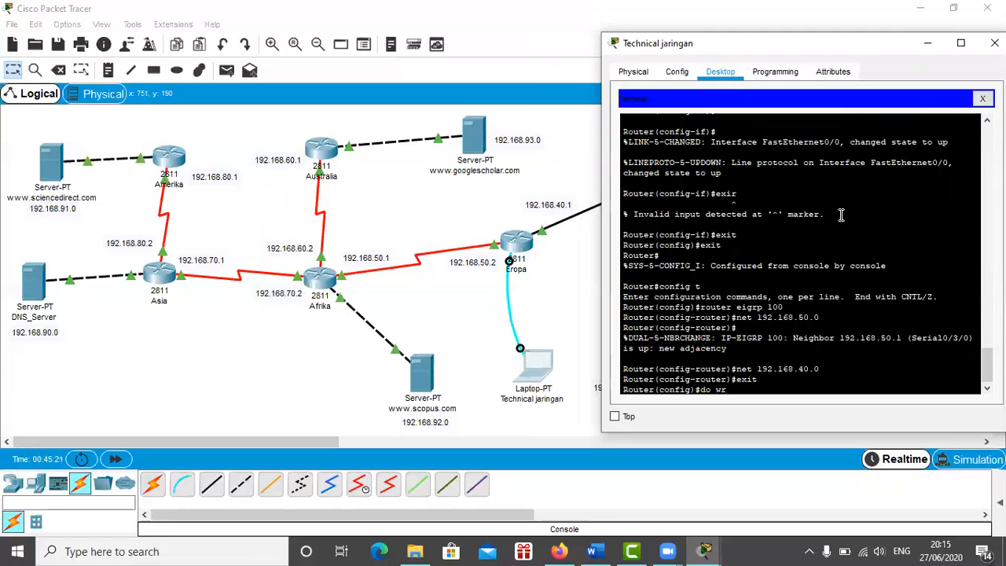
text(wr)
key(Return)
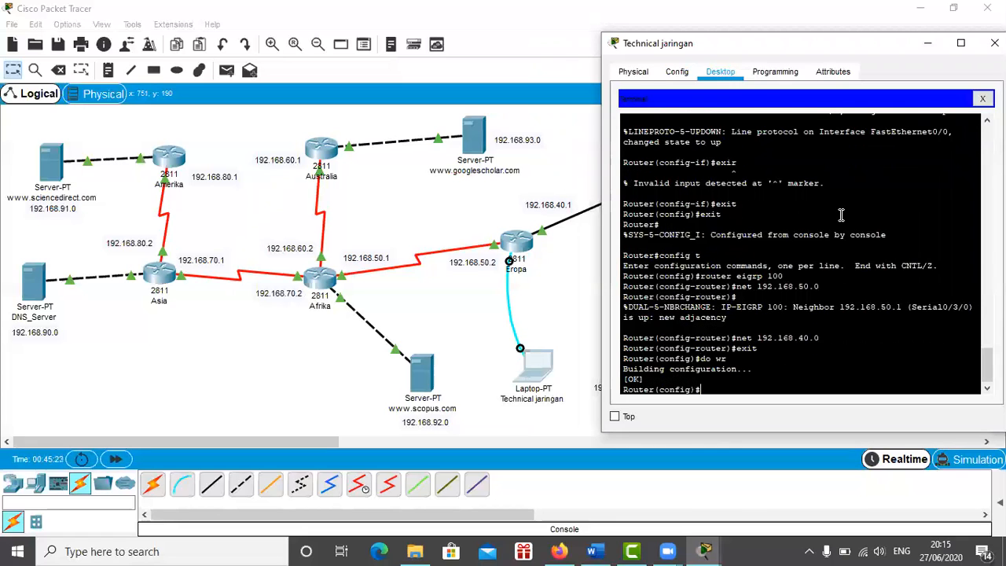
text(exit)
key(Return)
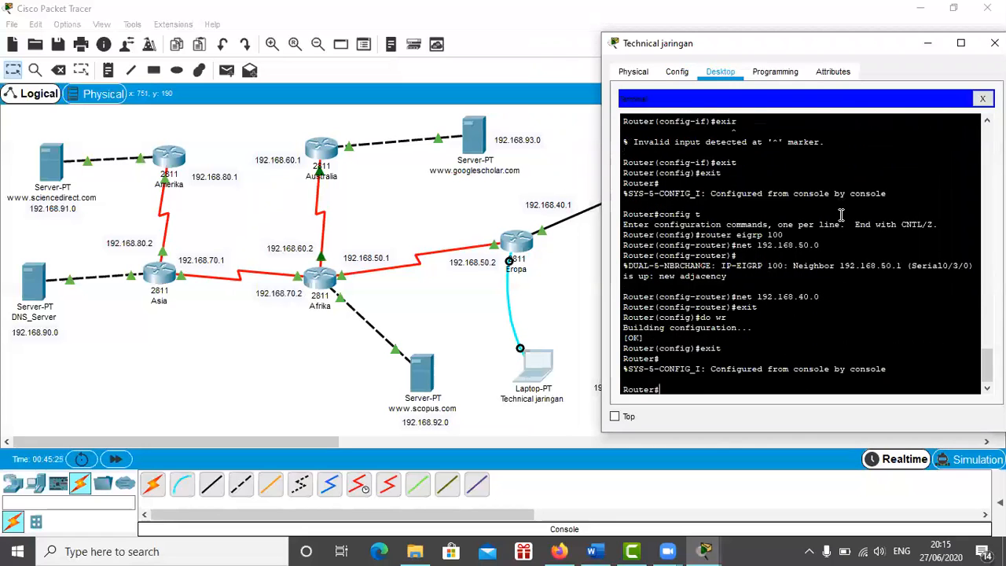
key(Return)
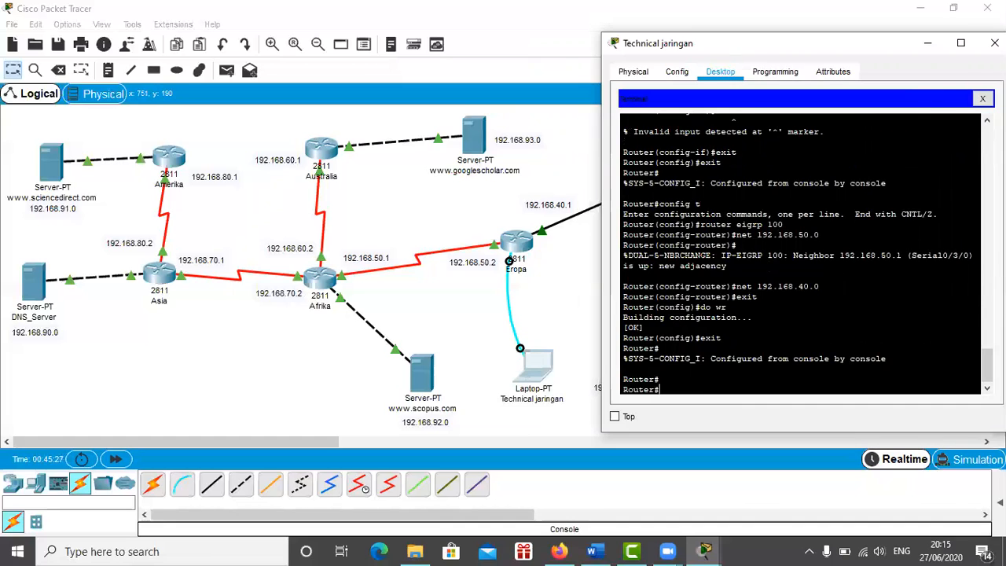
click(994, 43)
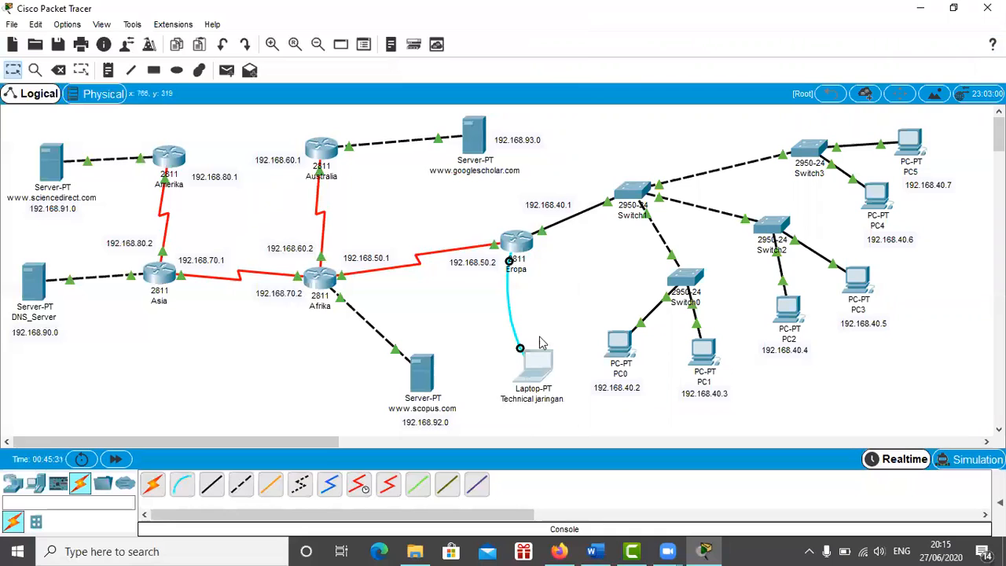
drag(535, 363, 258, 376)
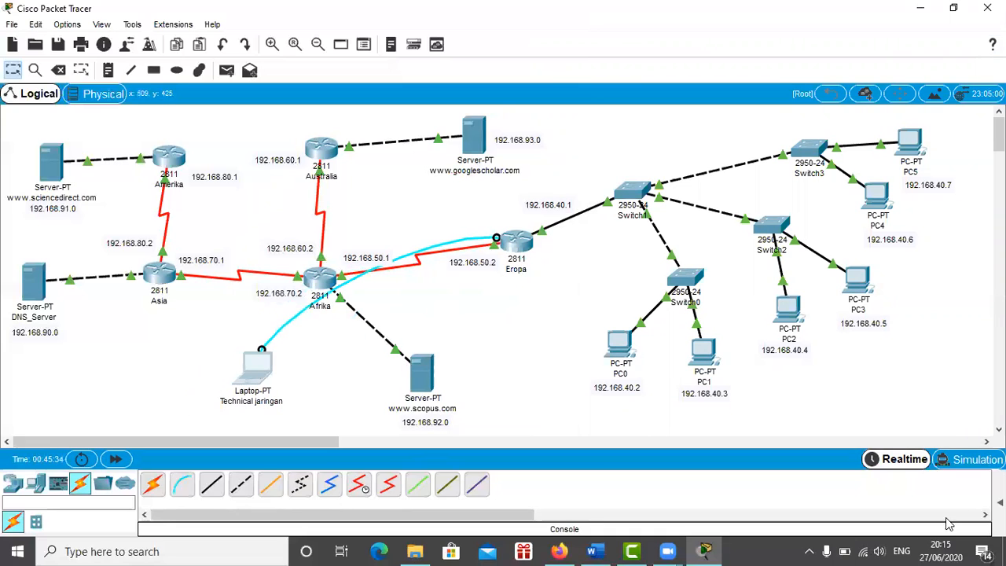
Step: Show the PDU results list, and test connectivity with simple PDUs from PC0 to PC1 and from PC5 to PC2
click(1000, 502)
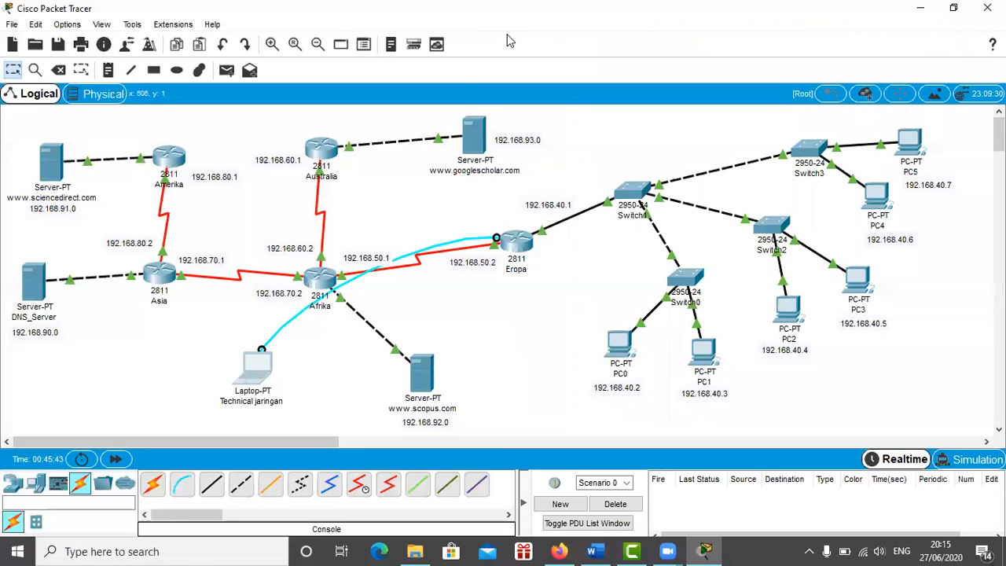
click(227, 70)
click(620, 344)
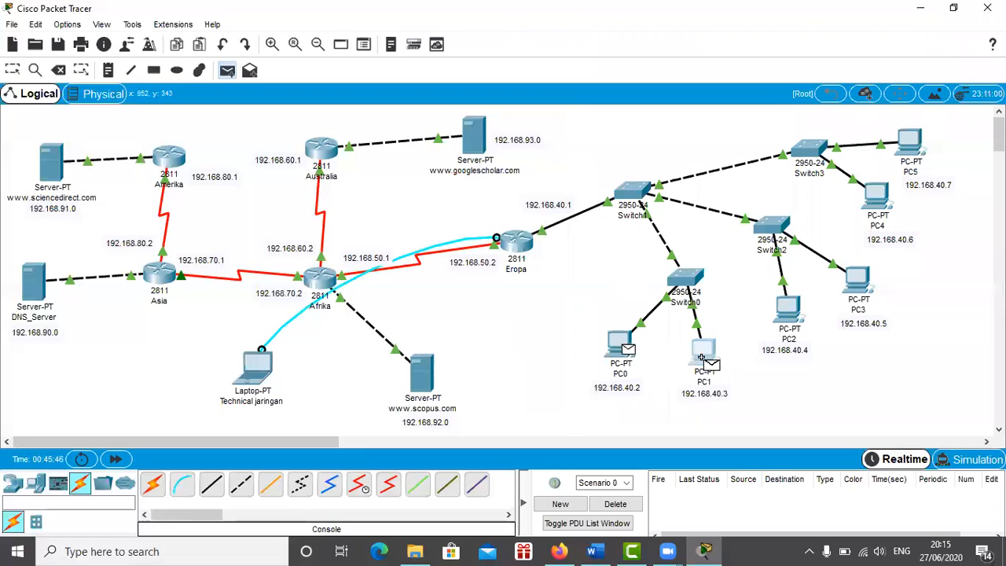
click(704, 354)
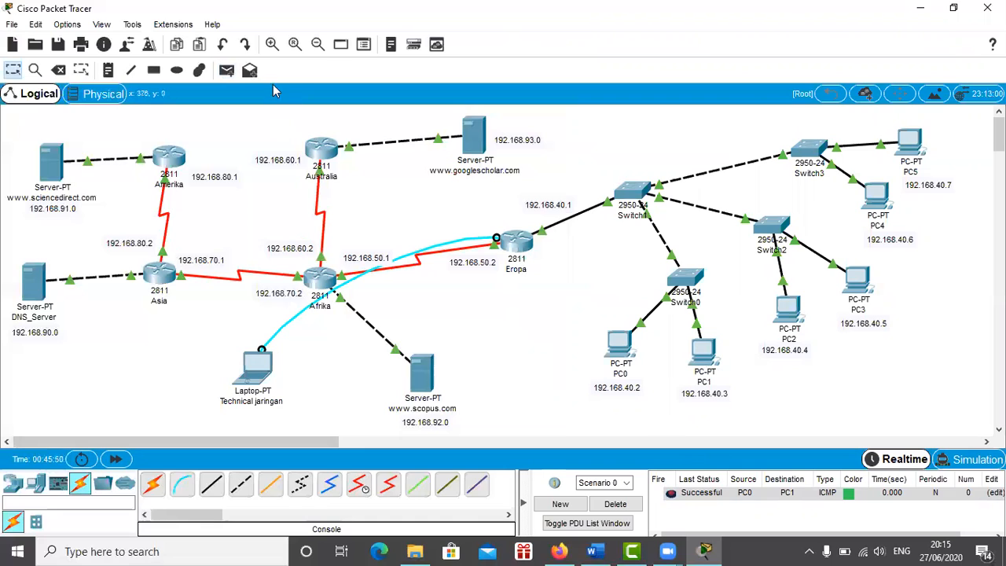
click(225, 75)
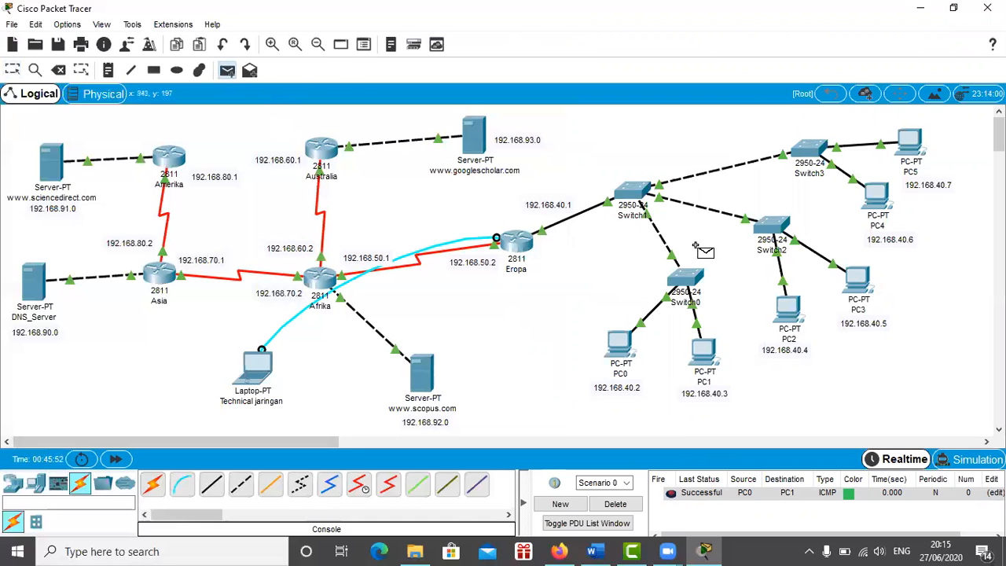
click(918, 146)
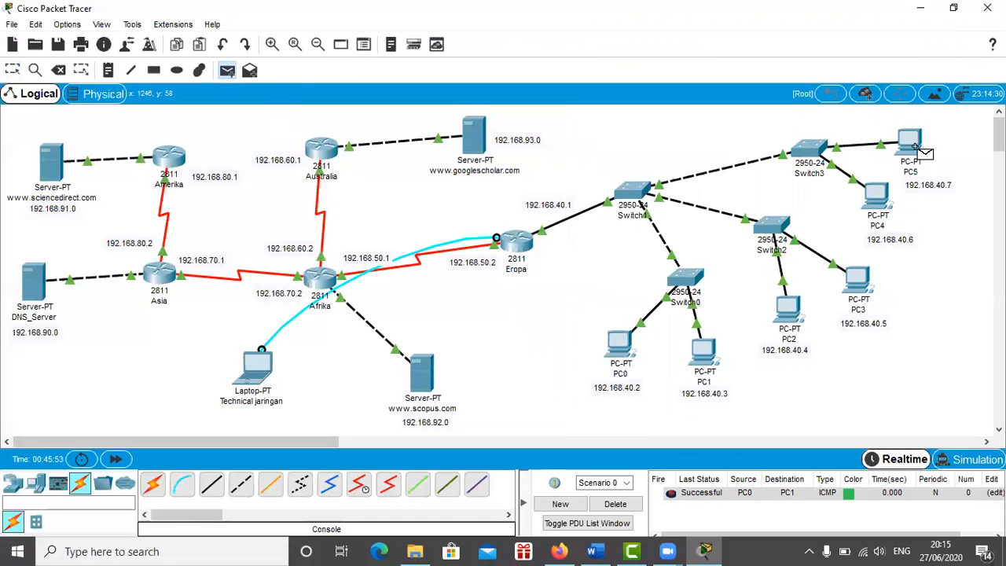
click(793, 315)
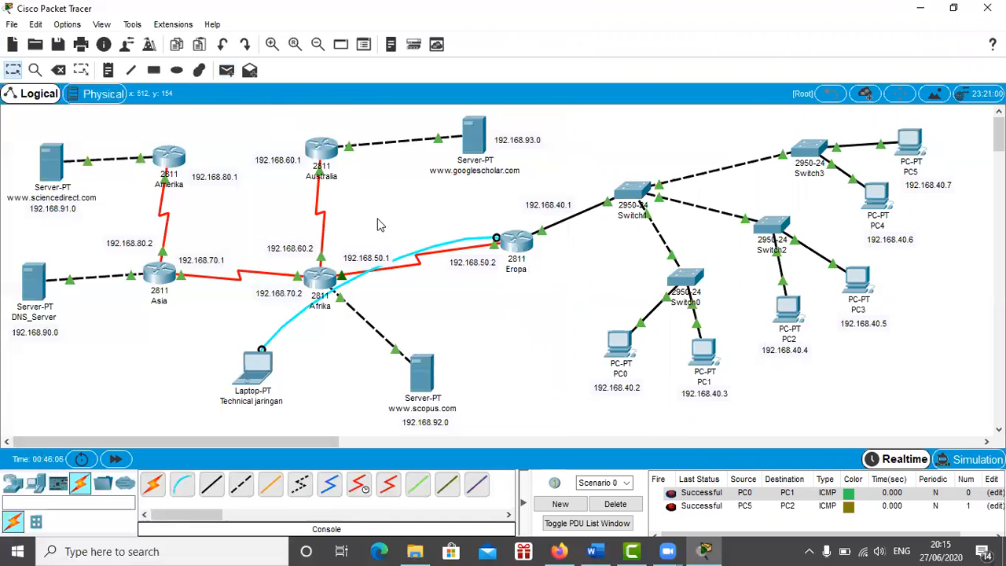
click(613, 343)
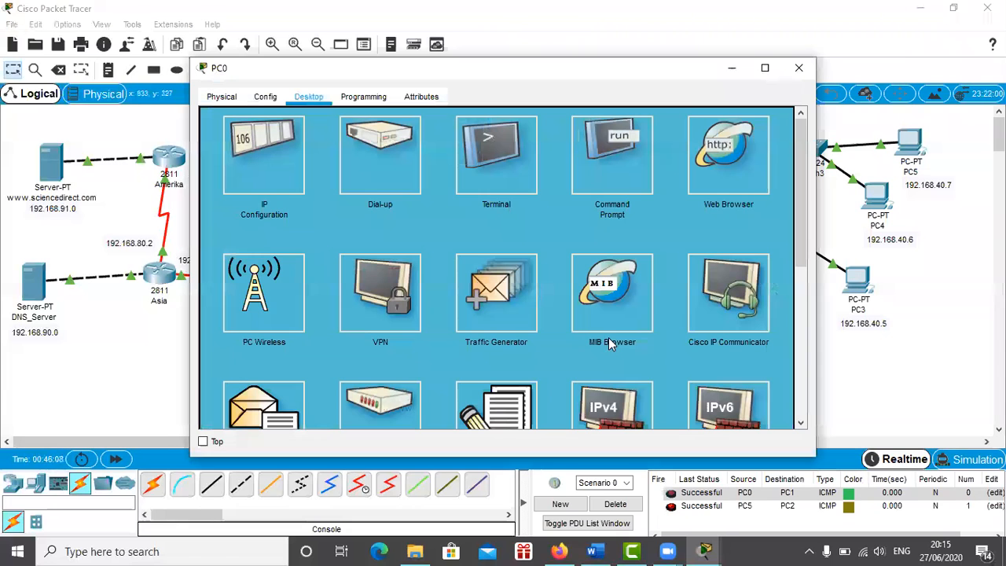
drag(435, 75, 511, 60)
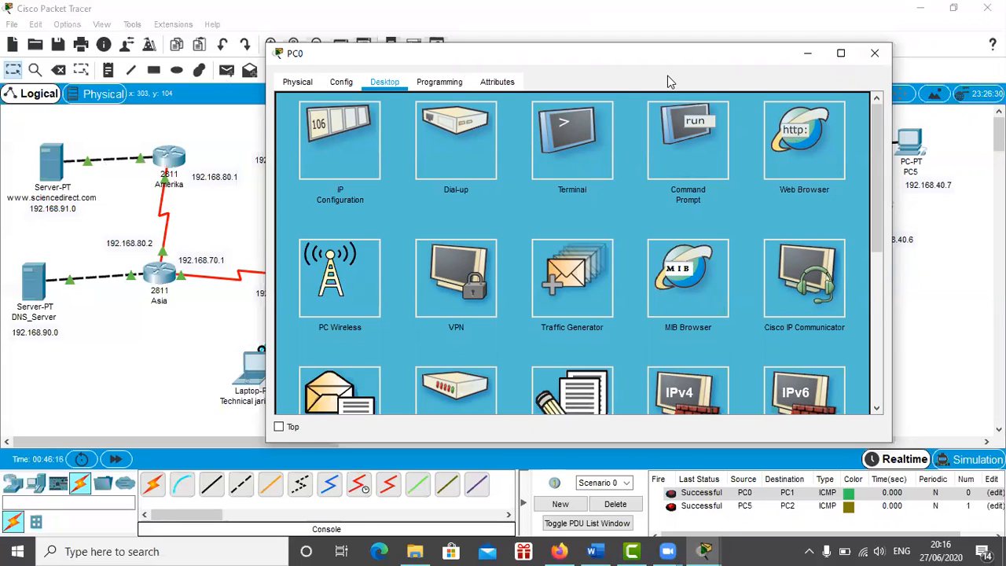
click(104, 240)
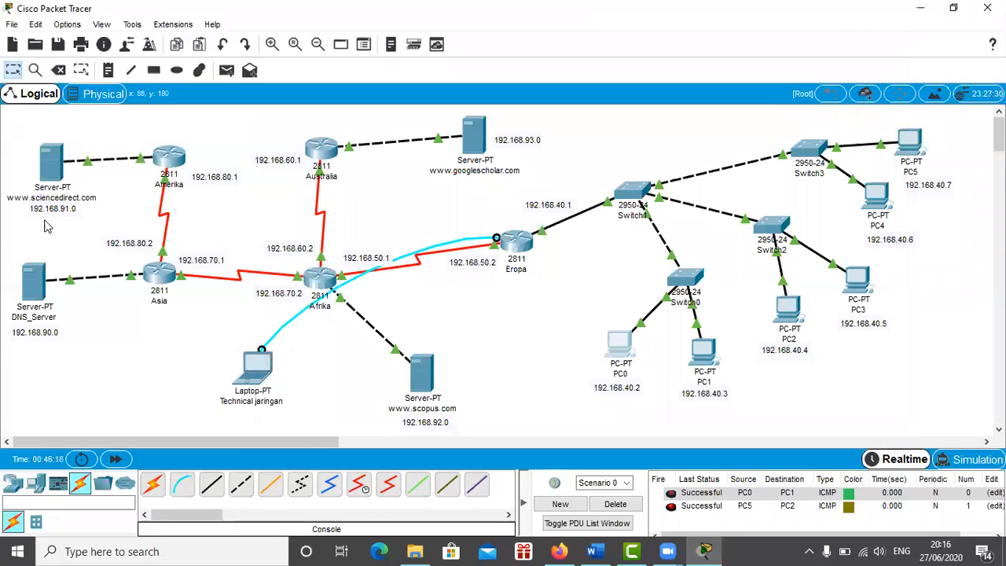
click(51, 166)
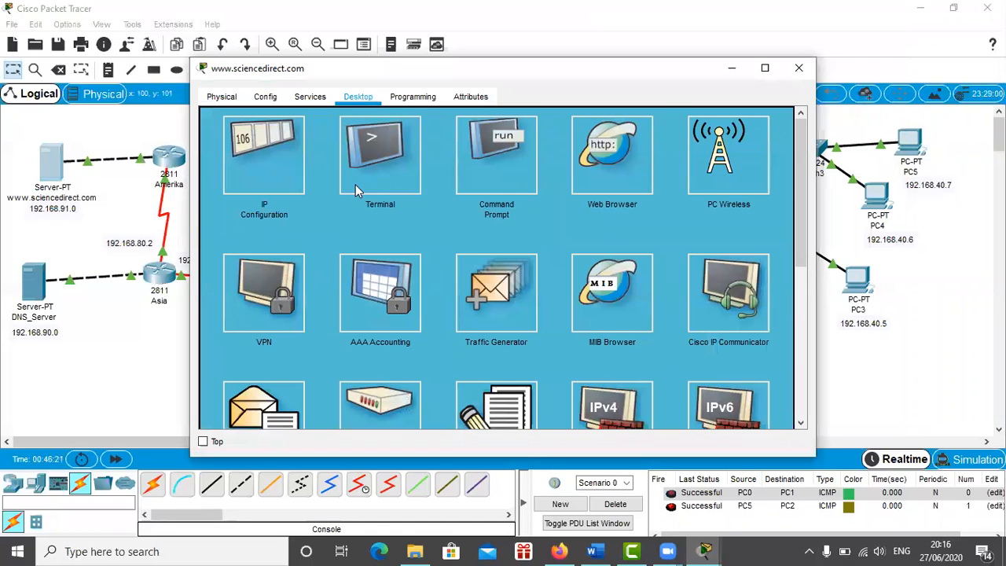
click(246, 149)
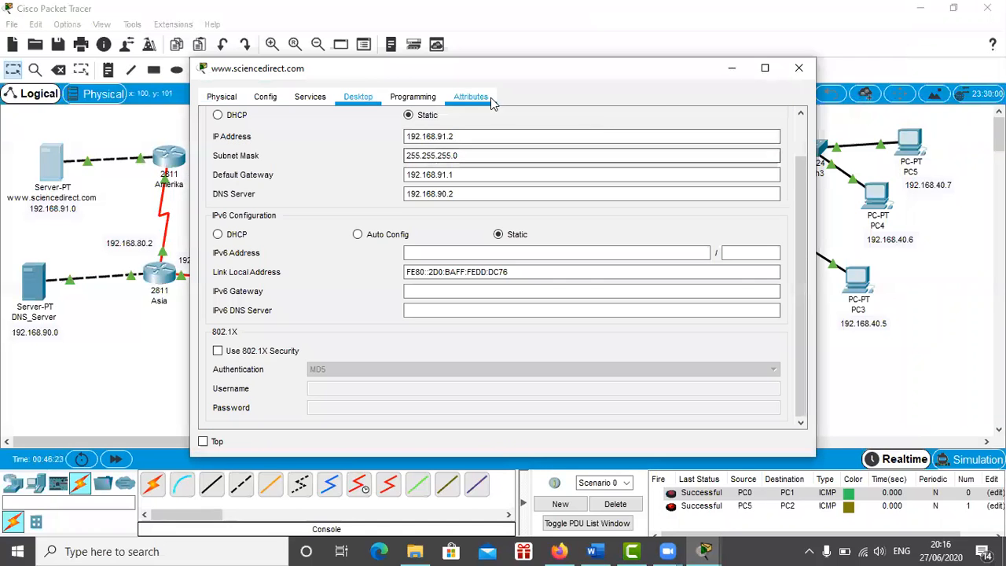
click(269, 99)
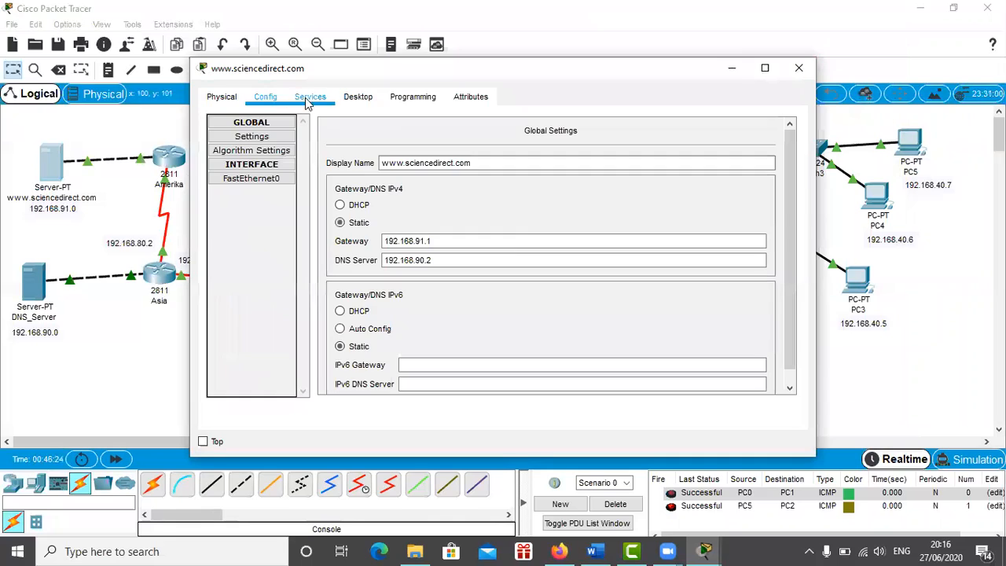
click(393, 99)
click(360, 98)
click(221, 97)
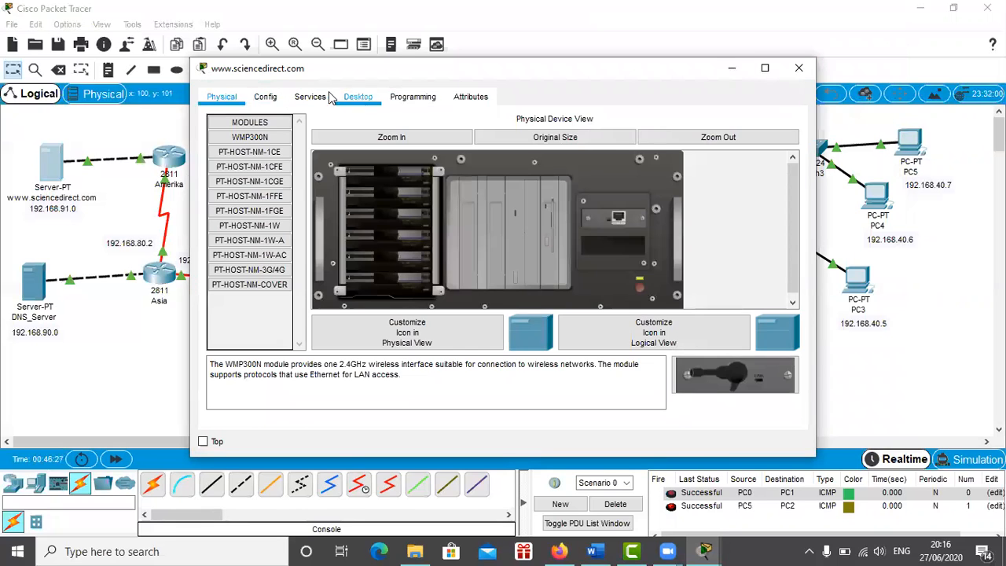
click(310, 96)
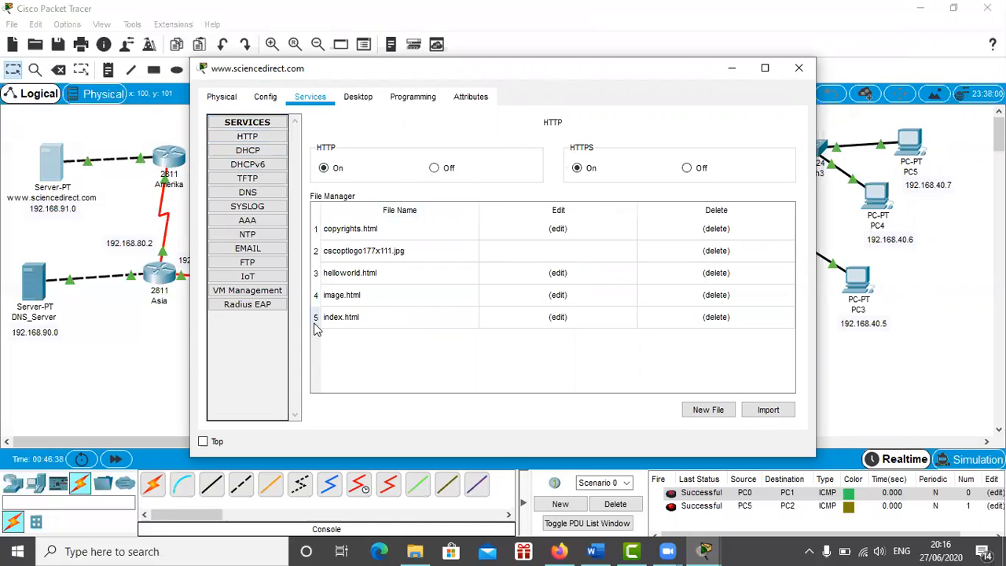
Step: Edit index.html on the sciencedirect server, replacing the Cisco Packet Tracer heading with "science direct"
click(558, 318)
click(515, 159)
key(BackSpace)
key(BackSpace)
key(BackSpace)
key(BackSpace)
key(BackSpace)
key(BackSpace)
key(BackSpace)
key(BackSpace)
key(BackSpace)
key(BackSpace)
key(BackSpace)
key(BackSpace)
key(BackSpace)
key(BackSpace)
key(BackSpace)
key(BackSpace)
key(BackSpace)
key(BackSpace)
key(BackSpace)
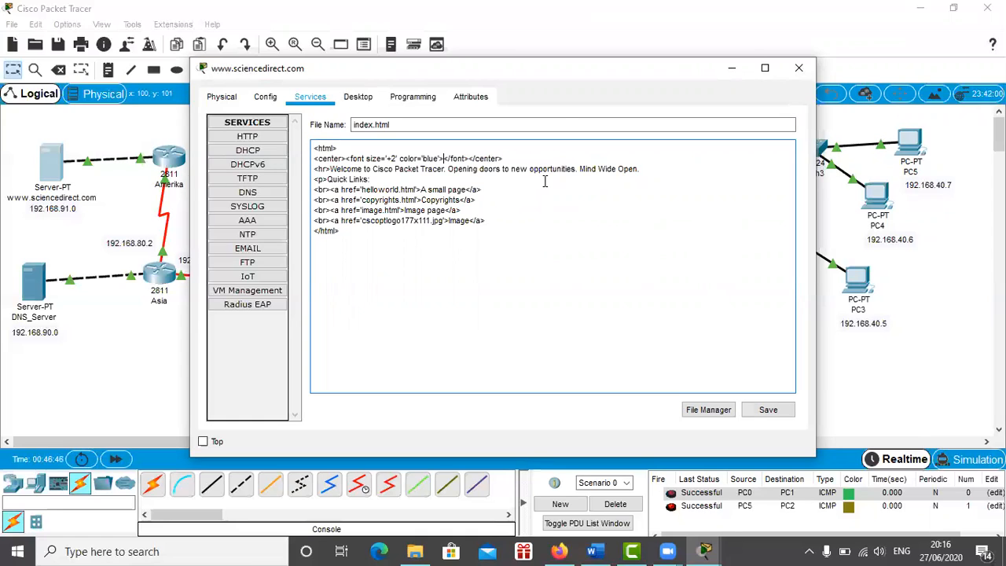
text(science direct)
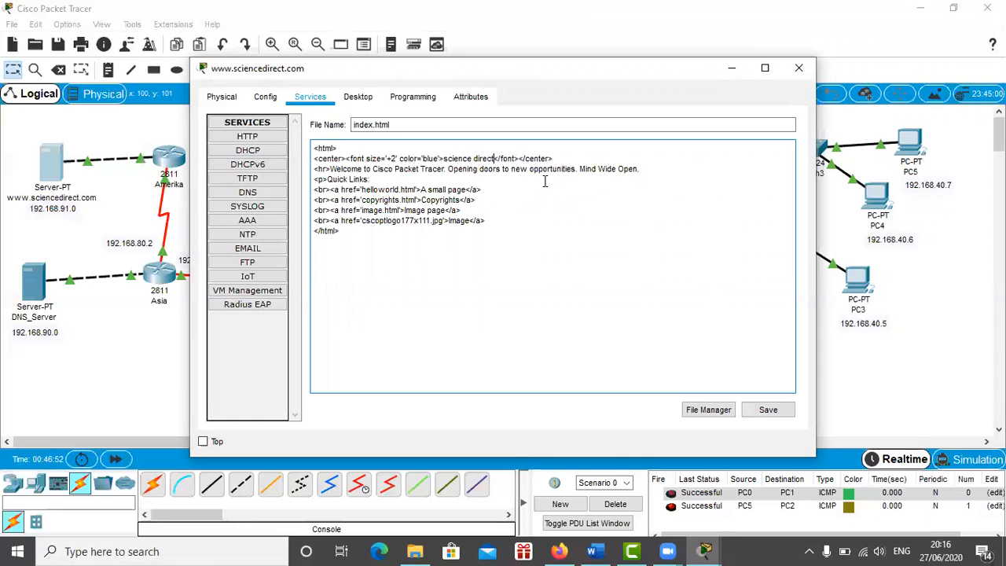
Step: Save index.html over the existing file, and close the sciencedirect server's window
click(764, 407)
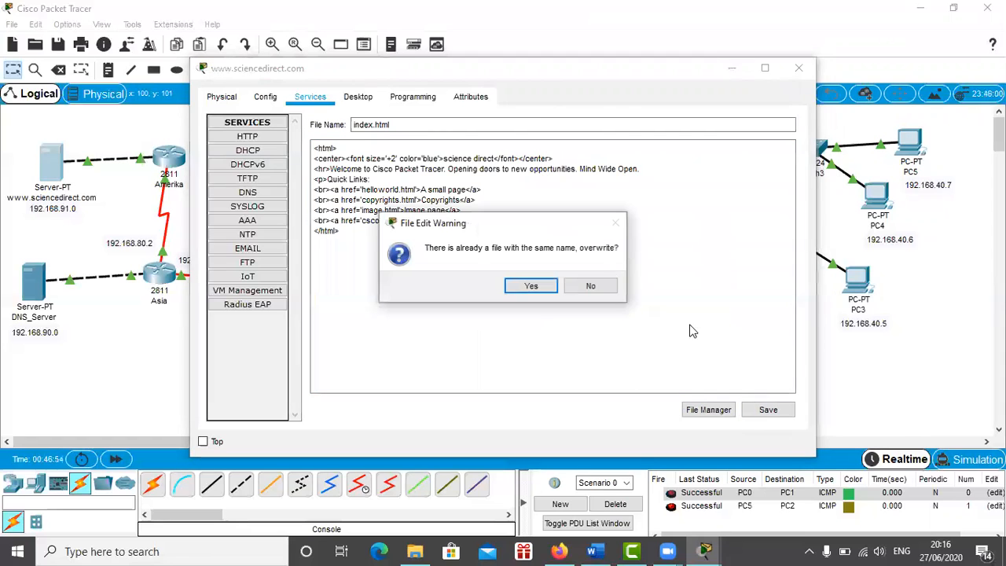
click(548, 288)
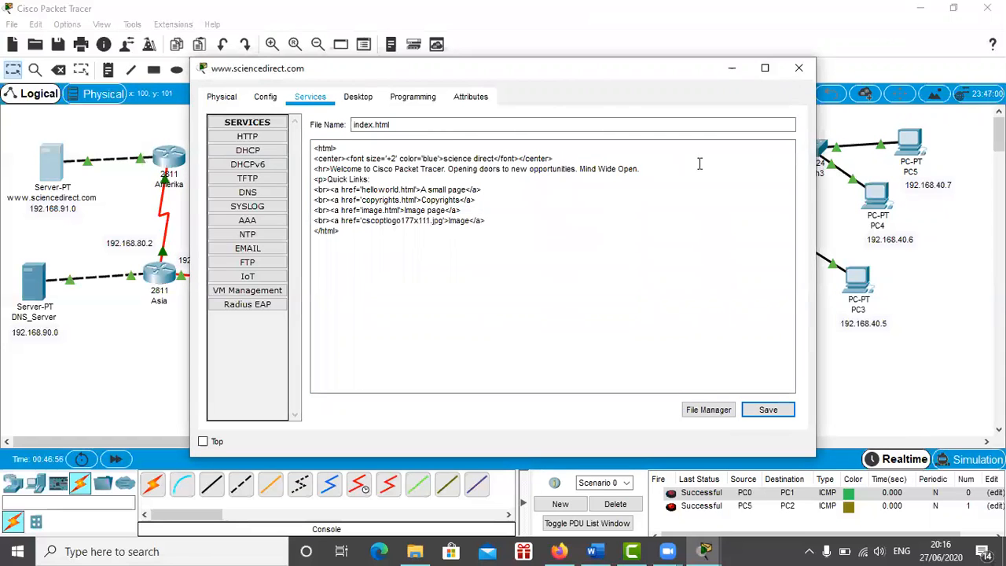
click(799, 67)
click(475, 140)
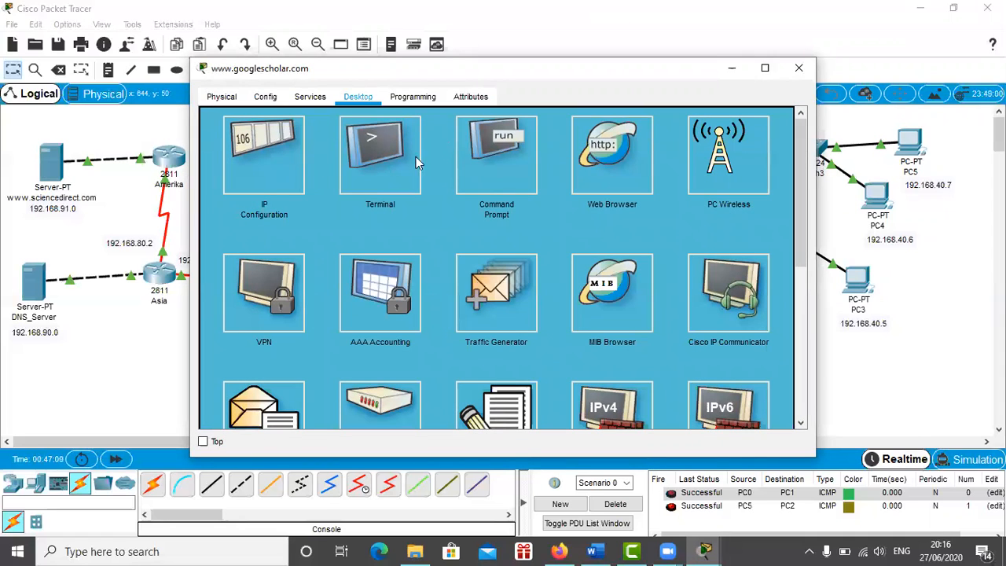
click(310, 96)
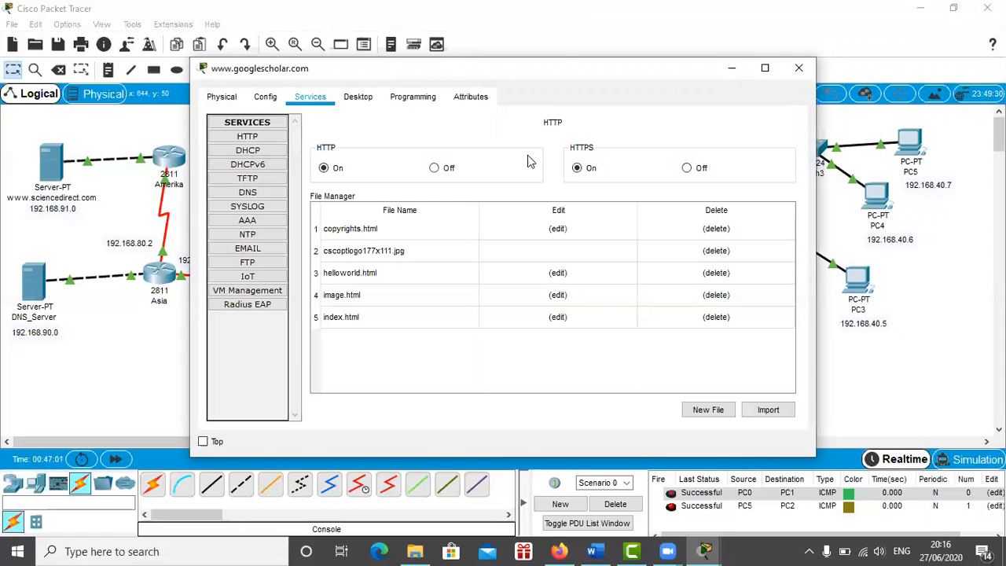
click(326, 319)
click(556, 317)
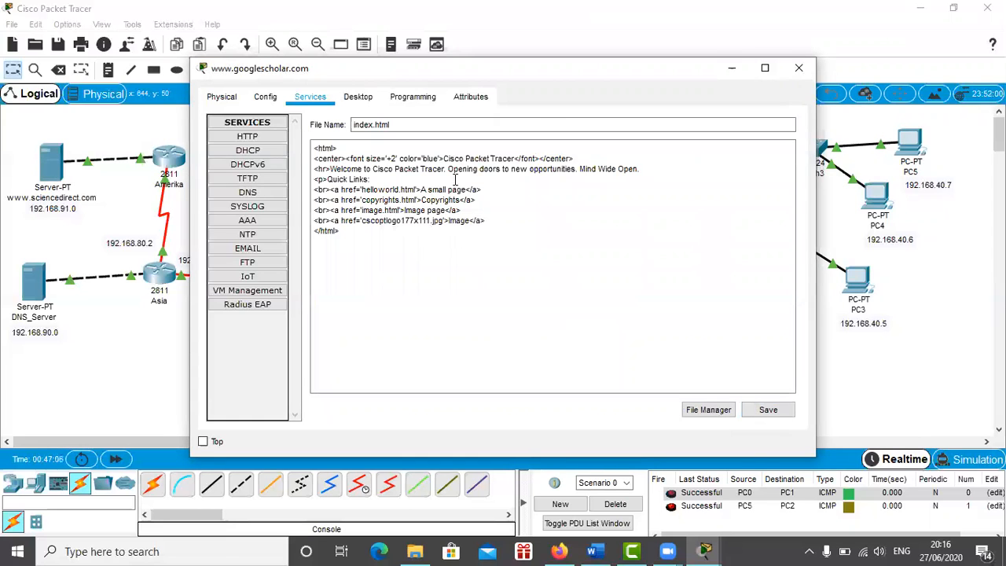
Step: Replace the Cisco Packet Tracer heading in the googlescholar server's index.html with "google scholar"
click(513, 159)
key(BackSpace)
key(BackSpace)
key(BackSpace)
key(BackSpace)
key(BackSpace)
key(BackSpace)
key(BackSpace)
key(BackSpace)
key(BackSpace)
key(BackSpace)
key(BackSpace)
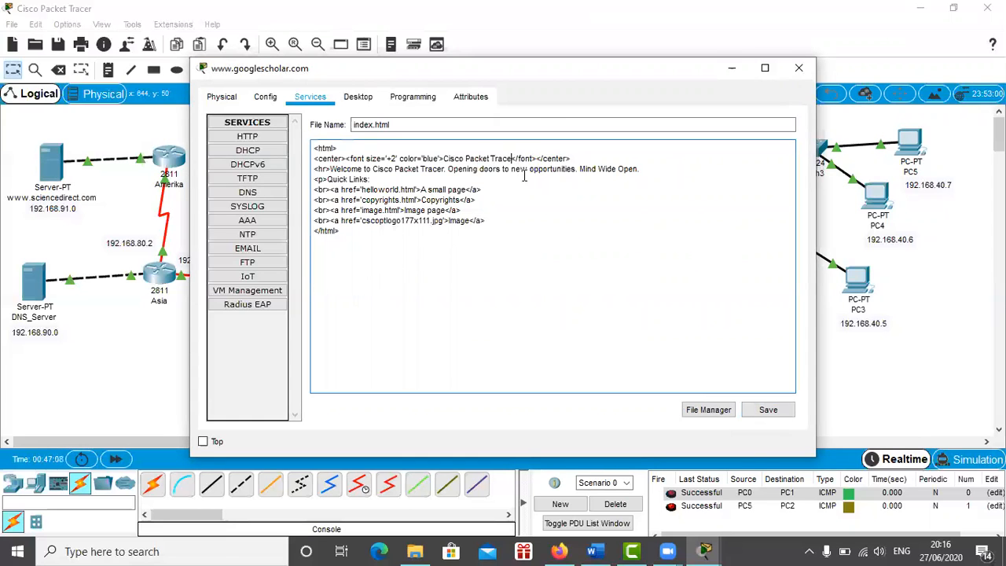
key(BackSpace)
key(BackSpace)
key(BackSpace)
key(BackSpace)
key(BackSpace)
key(BackSpace)
key(BackSpace)
key(BackSpace)
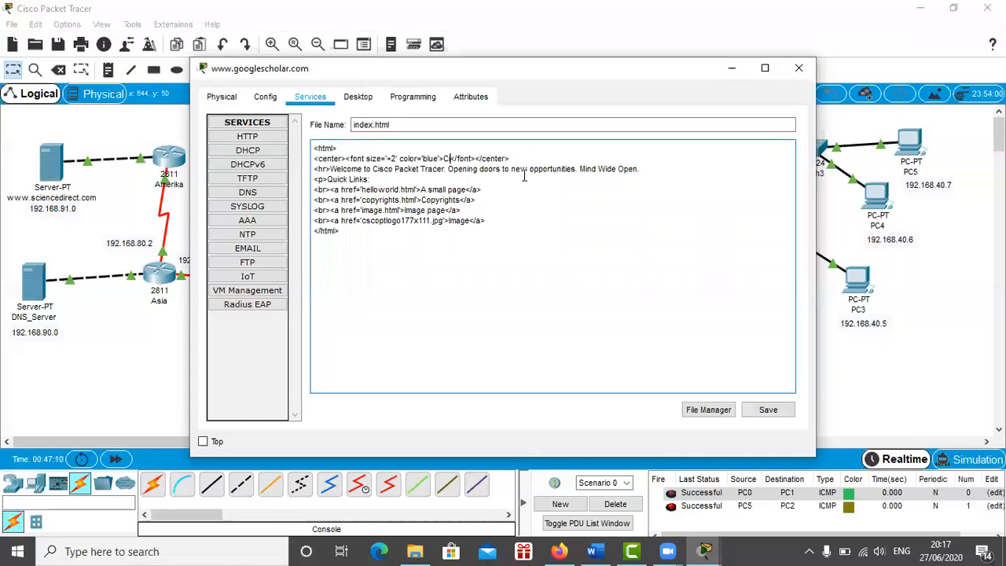
text(google zcholar)
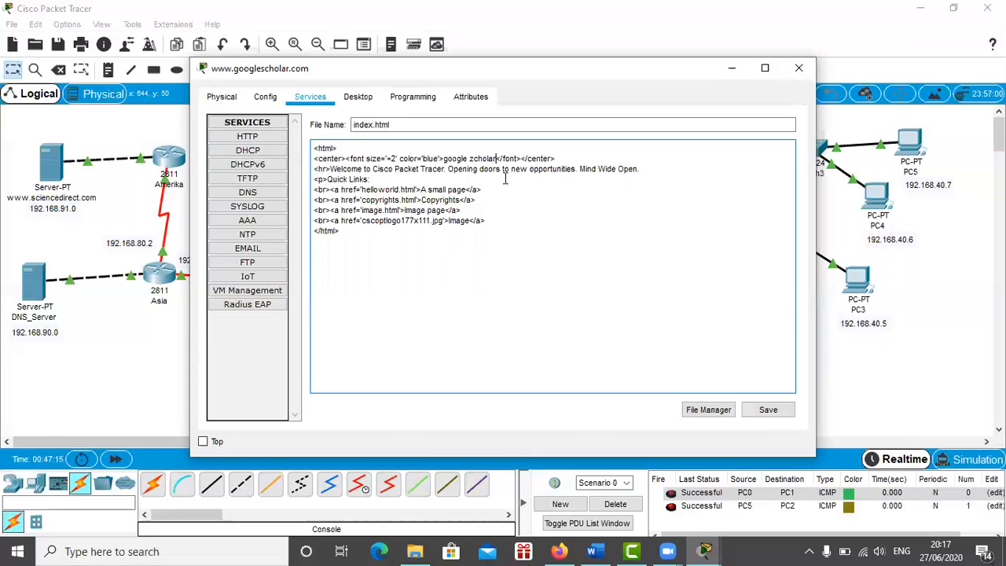
key(BackSpace)
key(BackSpace)
key(BackSpace)
key(BackSpace)
key(BackSpace)
key(BackSpace)
key(BackSpace)
text(scholar)
Step: Save the googlescholar server's index.html over the existing file, and close the server's window
click(764, 410)
click(533, 281)
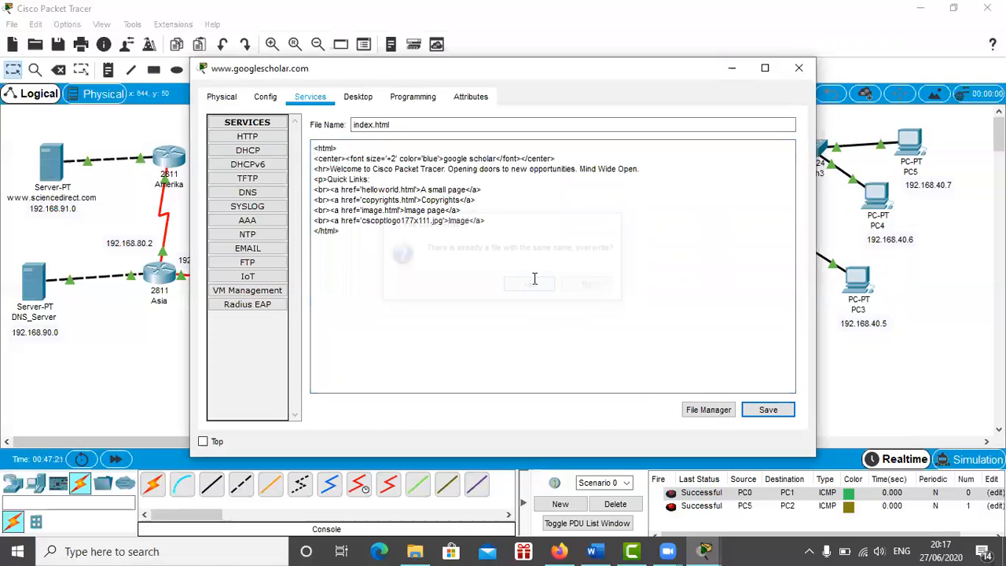
click(799, 68)
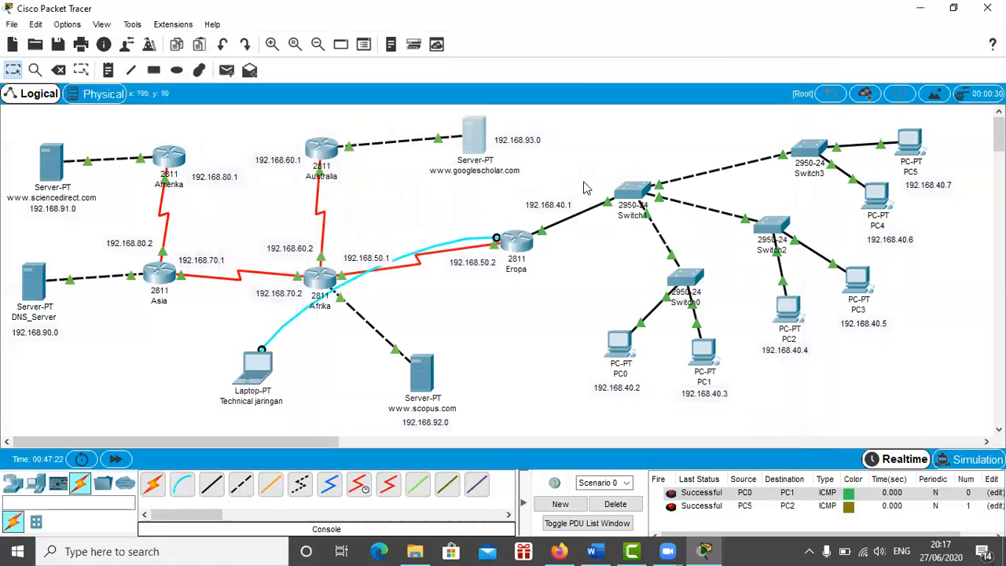
click(420, 375)
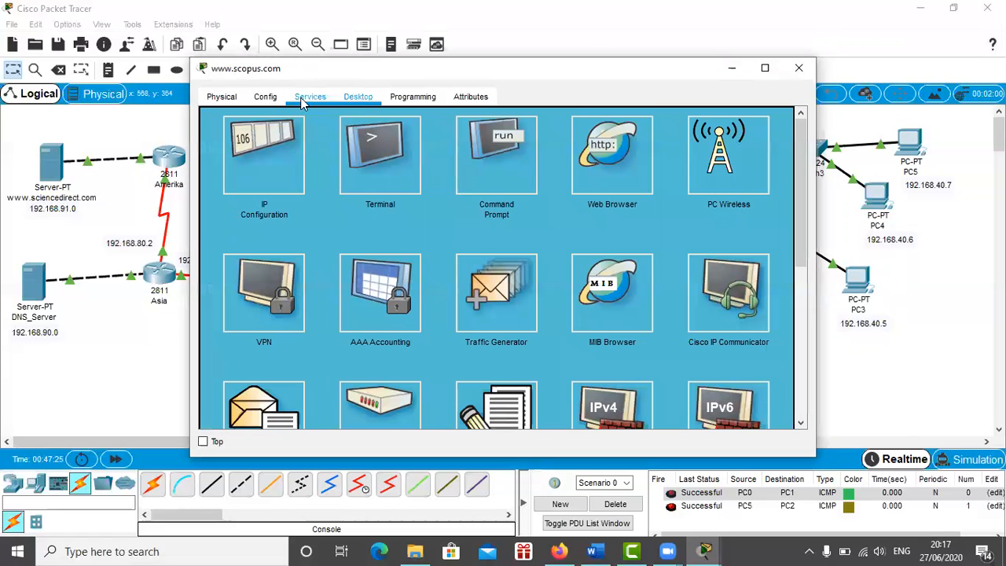
click(308, 97)
click(558, 316)
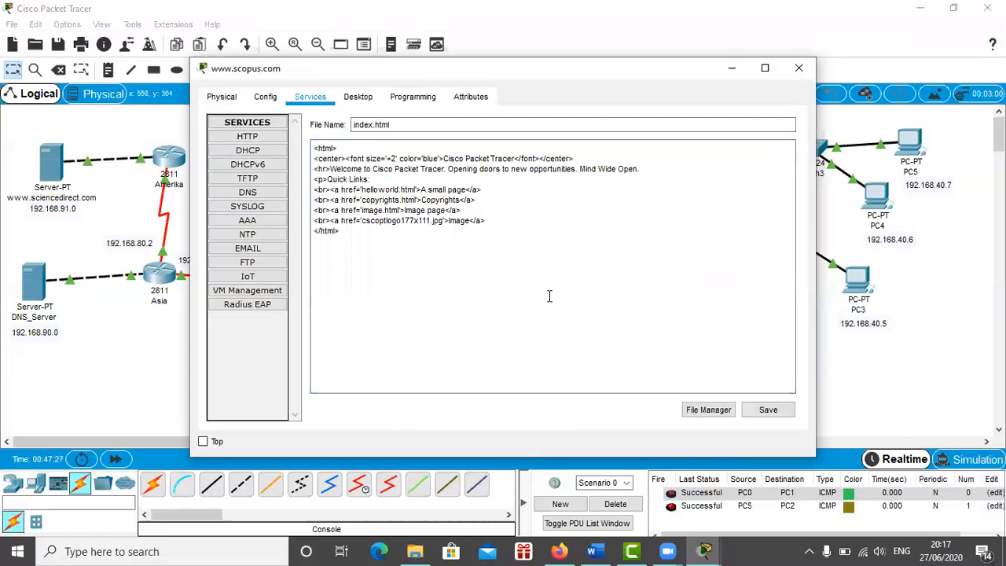
Step: Replace the Cisco Packet Tracer heading in the scopus server's index.html with "Scopus"
click(515, 158)
key(BackSpace)
key(BackSpace)
key(BackSpace)
key(BackSpace)
key(BackSpace)
key(BackSpace)
key(BackSpace)
key(BackSpace)
key(BackSpace)
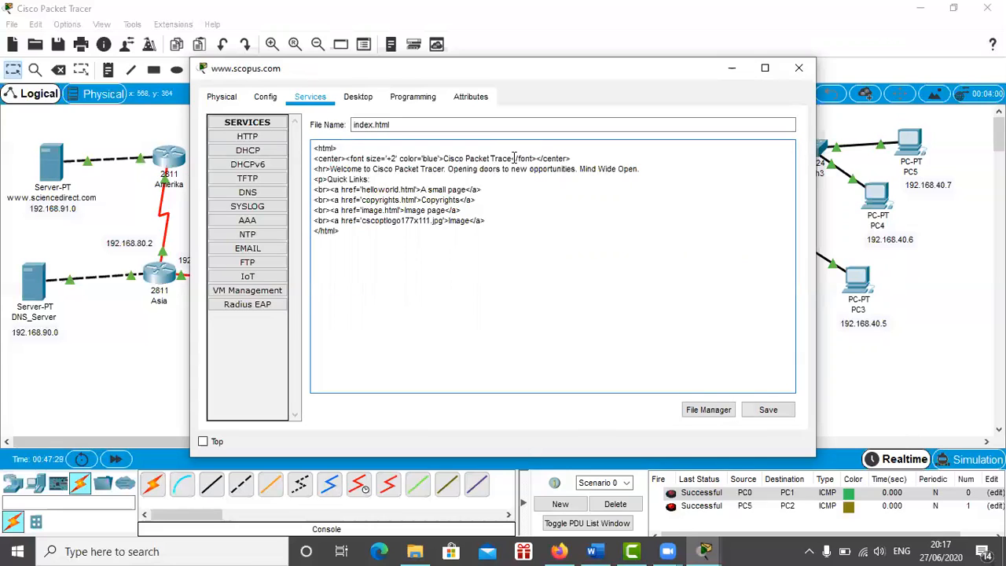
key(BackSpace)
key(BackSpace)
key(BackSpace)
key(BackSpace)
key(BackSpace)
key(BackSpace)
key(BackSpace)
key(BackSpace)
key(BackSpace)
key(BackSpace)
text(Scopis)
key(BackSpace)
key(BackSpace)
text(us)
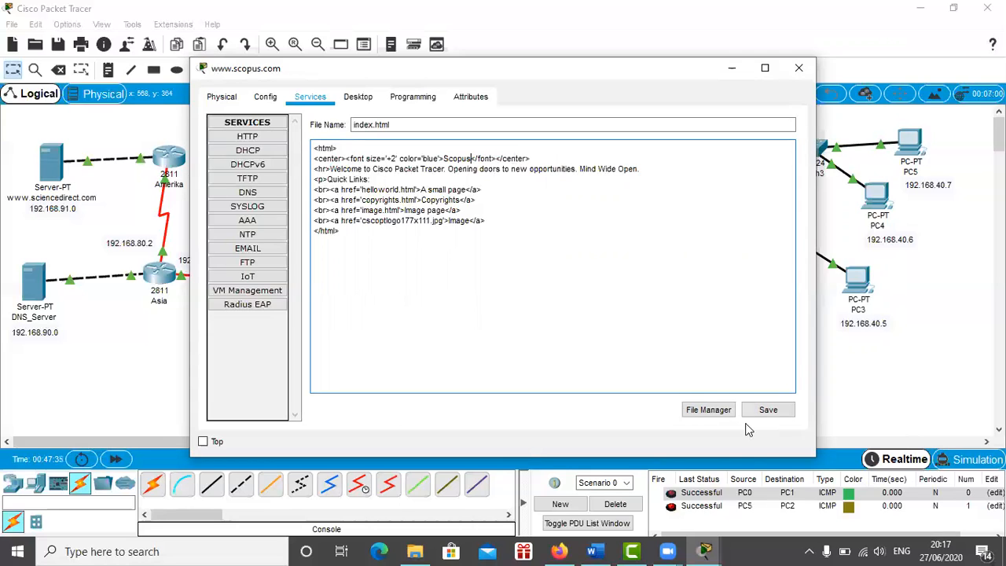
Step: Save the scopus server's index.html over the existing file, and close the server's window
click(766, 410)
click(541, 288)
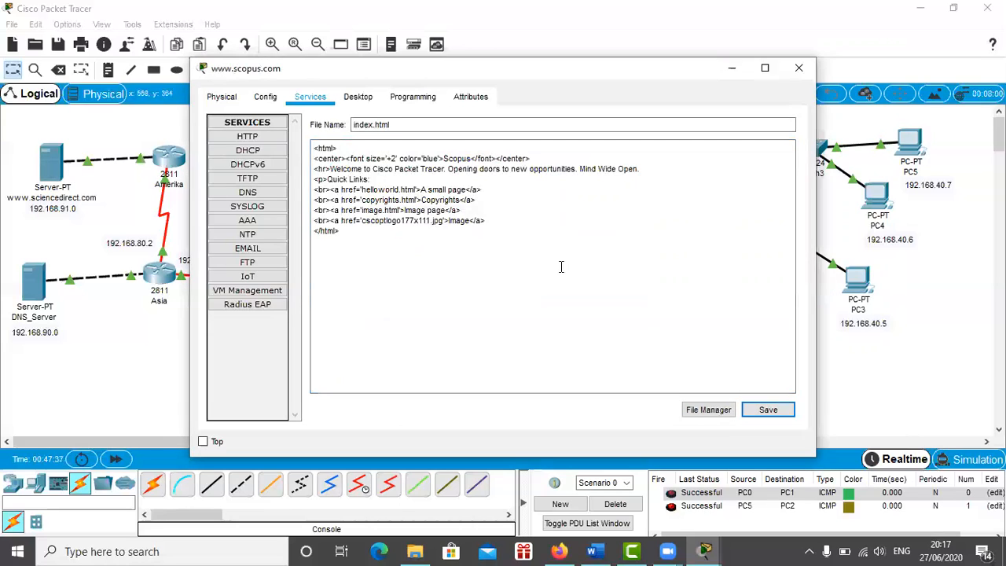
click(799, 68)
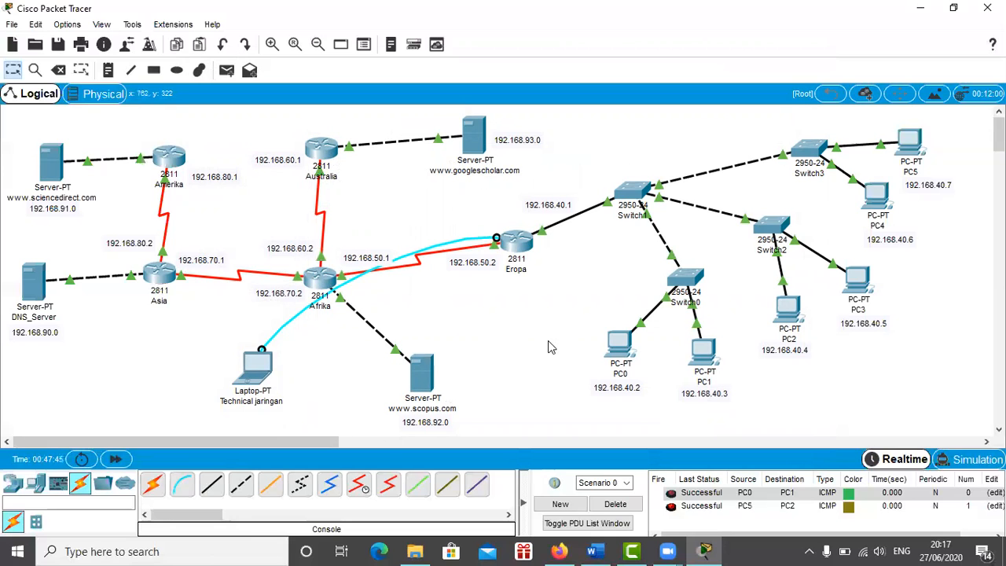
Step: Open PC0's web browser, and move and narrow its window to uncover the servers in the topology
click(626, 343)
drag(647, 74, 699, 23)
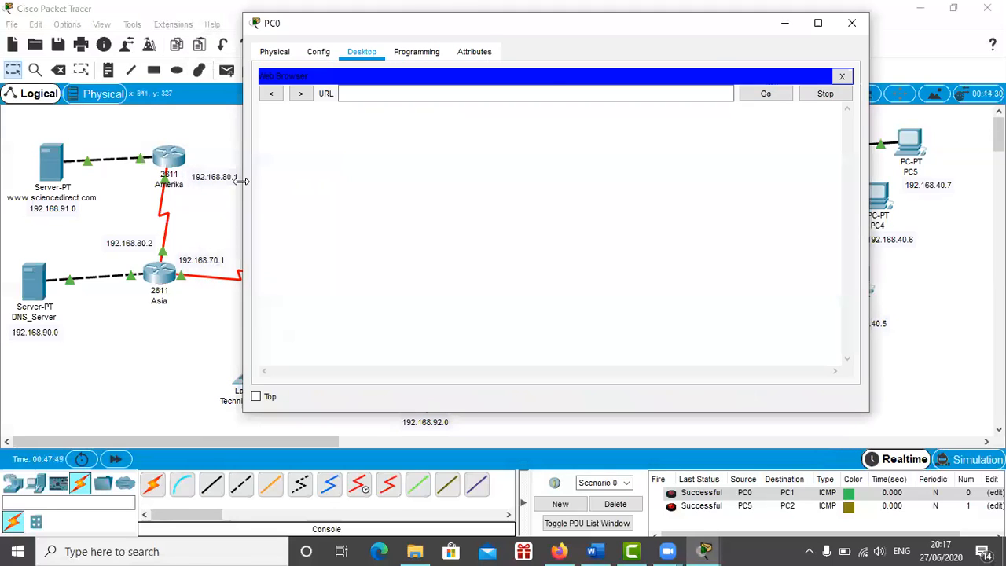
drag(243, 182, 459, 178)
click(611, 96)
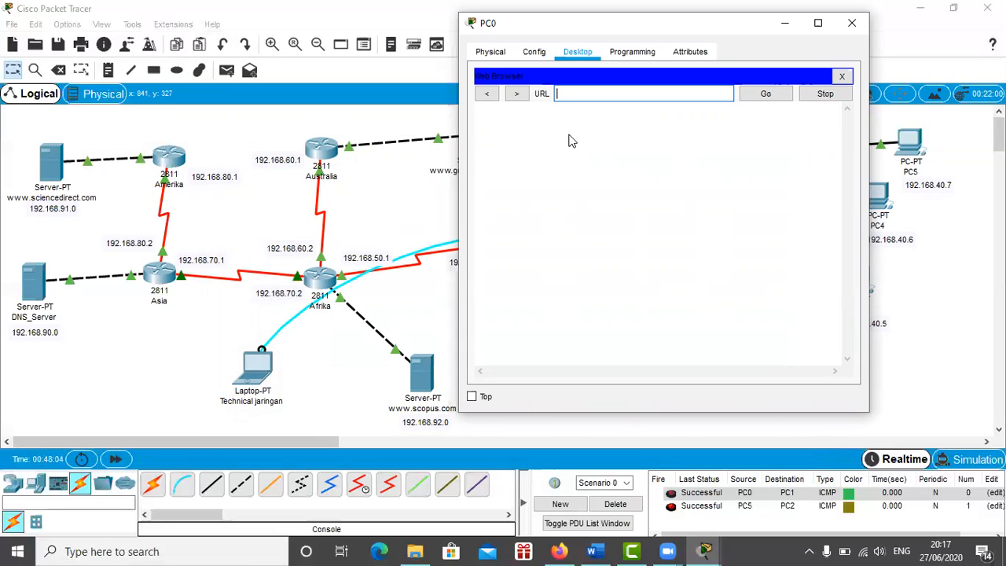
Step: Load the sciencedirect server's page in PC0's web browser at 192.168.91.2
key(BackSpace)
key(BackSpace)
key(BackSpace)
text(2)
key(BackSpace)
key(BackSpace)
key(BackSpace)
text(192.168.91.2)
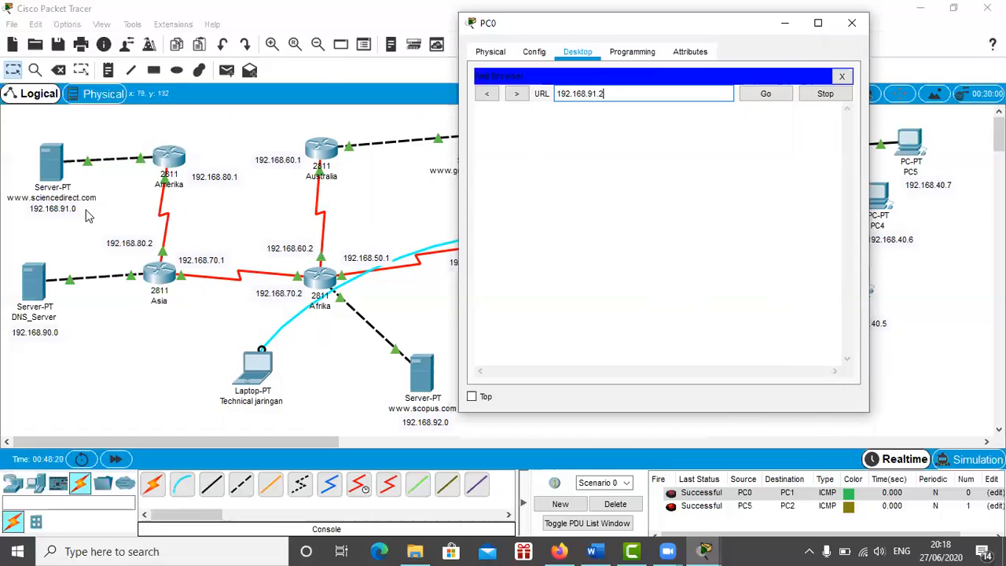
key(Return)
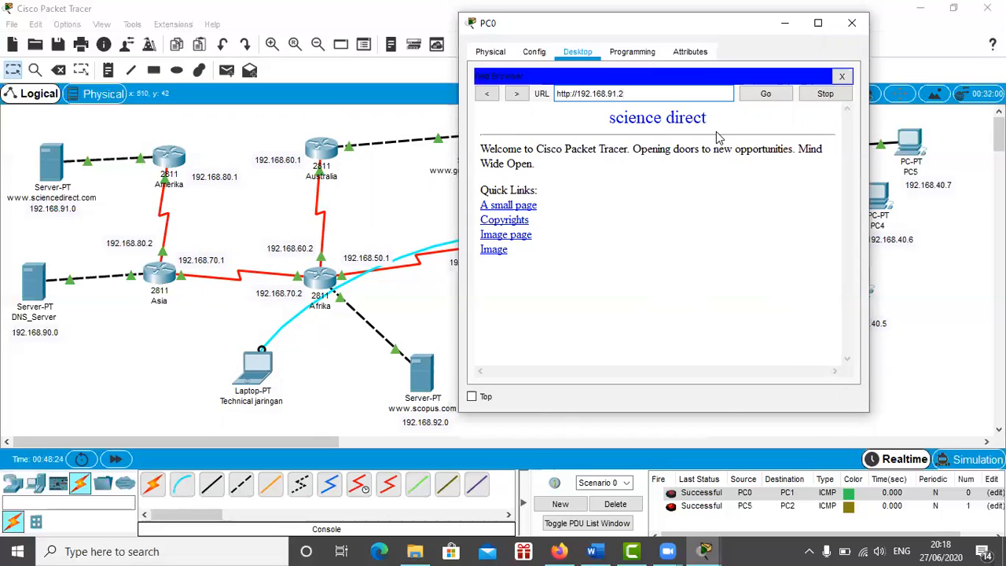
Step: Load the scopus page at 192.168.92.2 and the googlescholar page at 192.168.93.2 in PC0's web browser
key(BackSpace)
text(2.2)
key(Return)
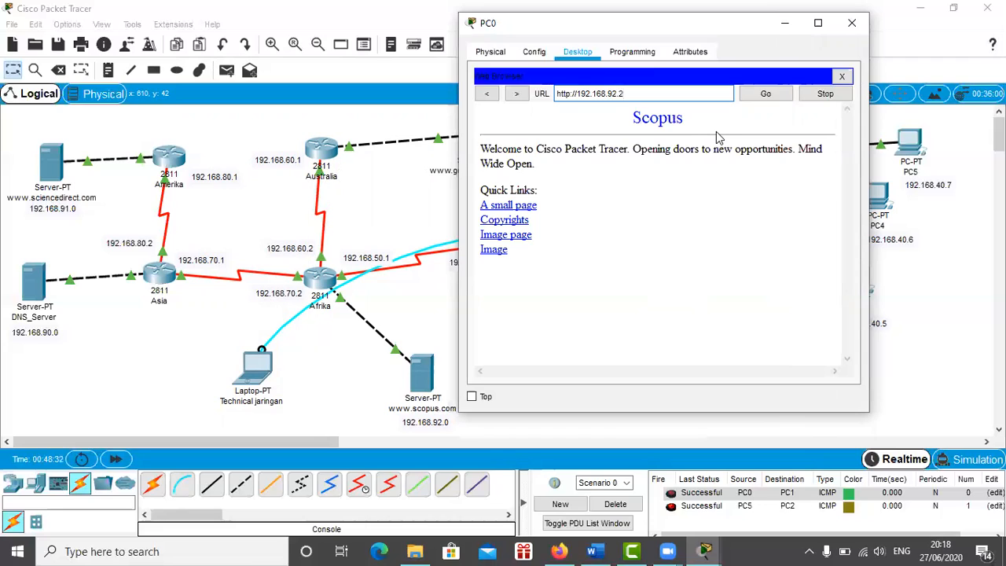
key(BackSpace)
key(BackSpace)
key(BackSpace)
text(3.2)
key(Return)
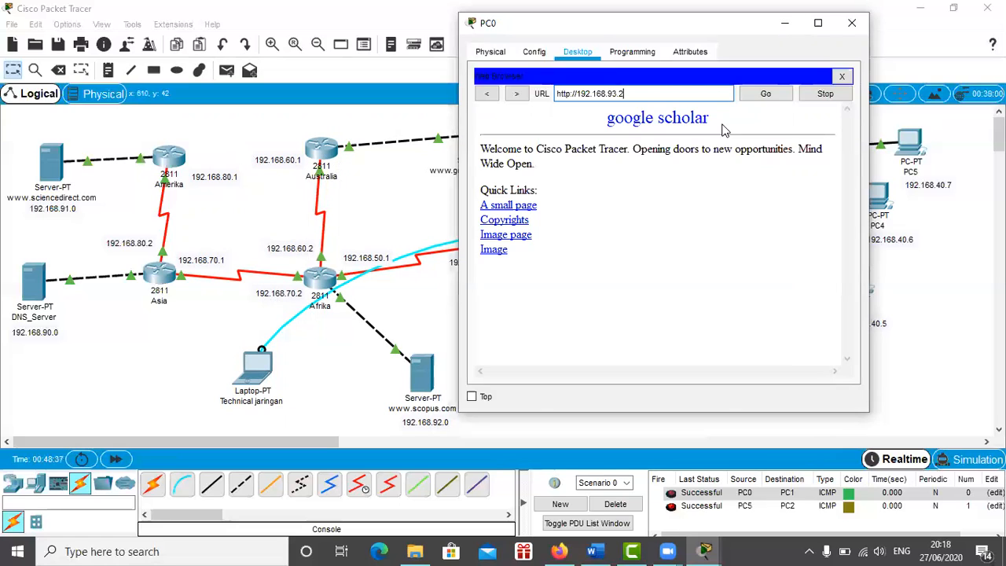
drag(693, 88, 506, 94)
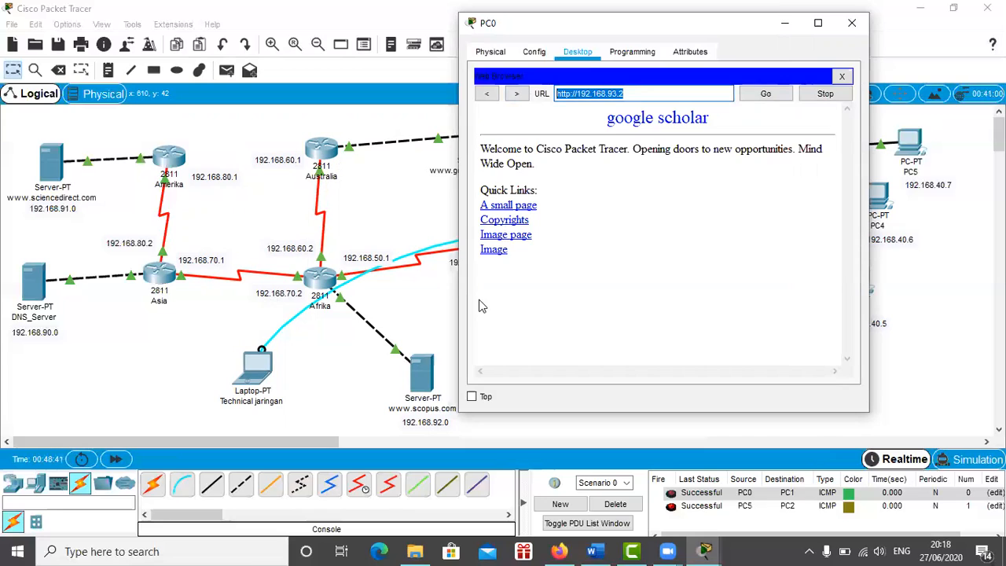
text(www.)
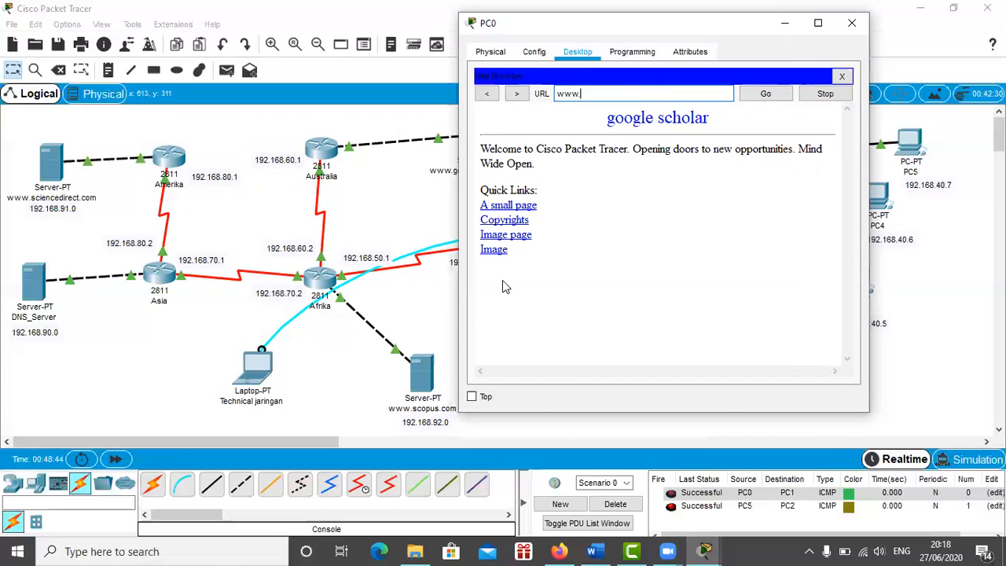
key(BackSpace)
text(.scopus.com)
key(Return)
click(852, 22)
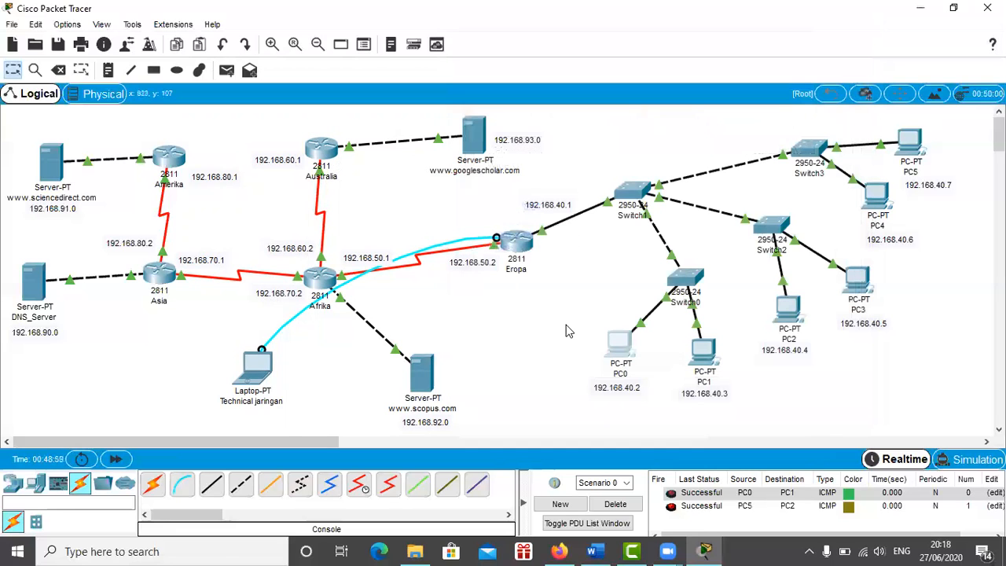
Step: Check the DNS server address in PC0's IP configuration, and close PC0's window
click(625, 358)
click(270, 146)
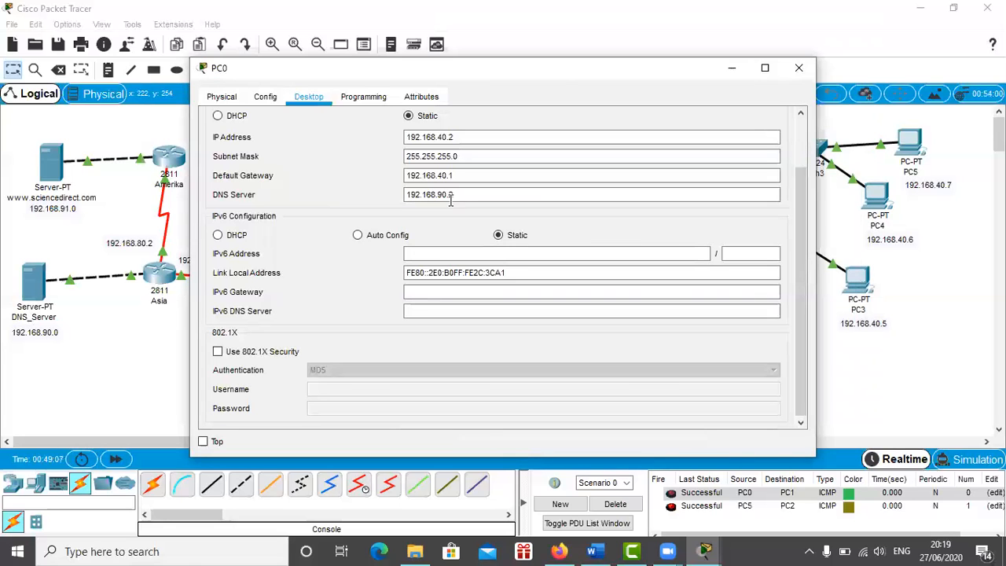
click(798, 67)
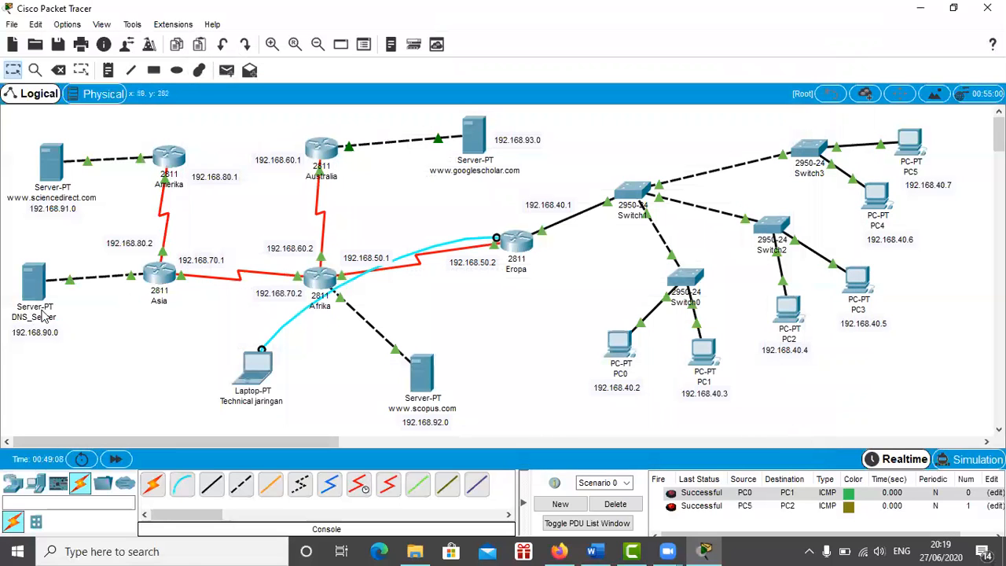
Step: Open DNS_Server and turn its DNS service on
click(33, 282)
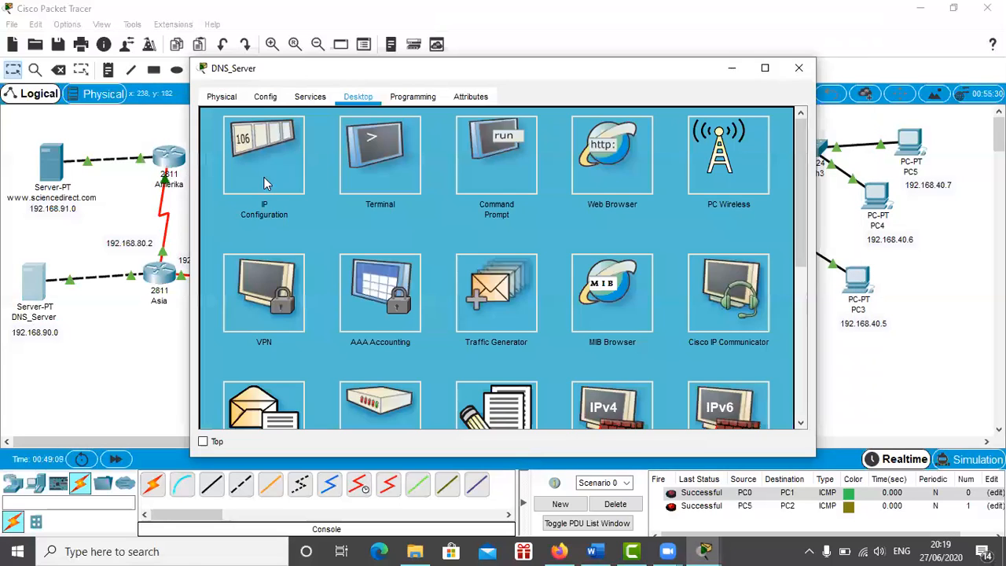
click(306, 96)
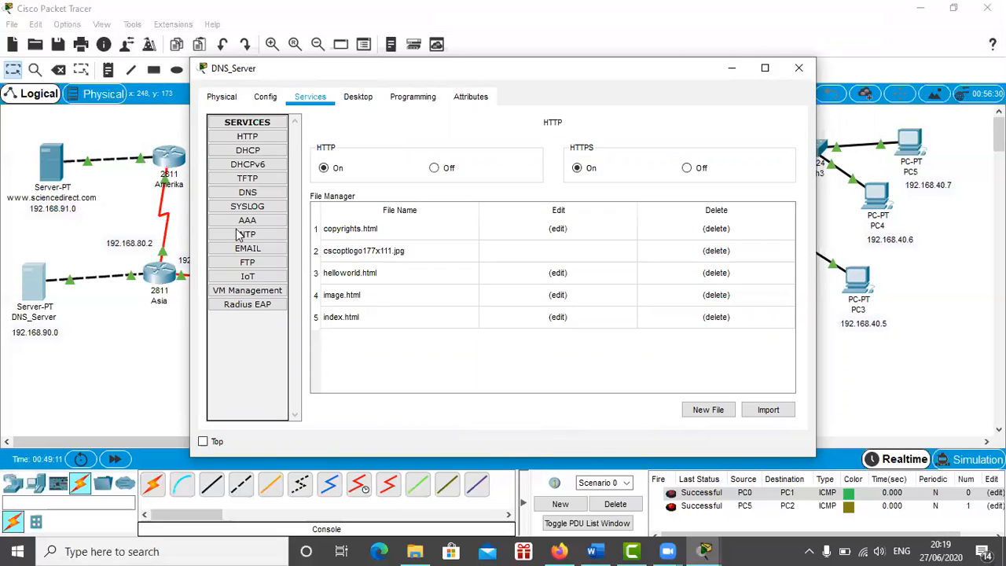
click(264, 194)
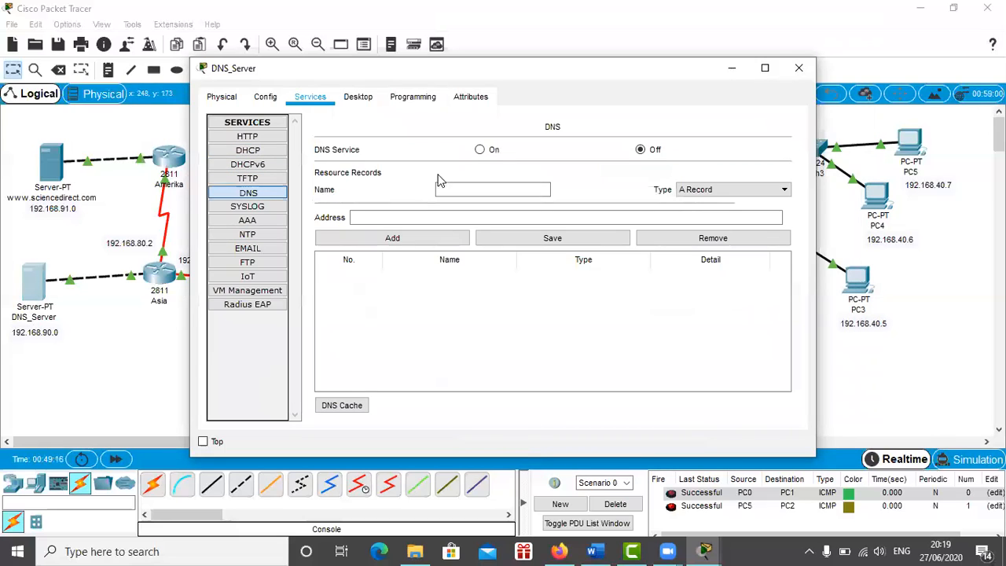
click(479, 149)
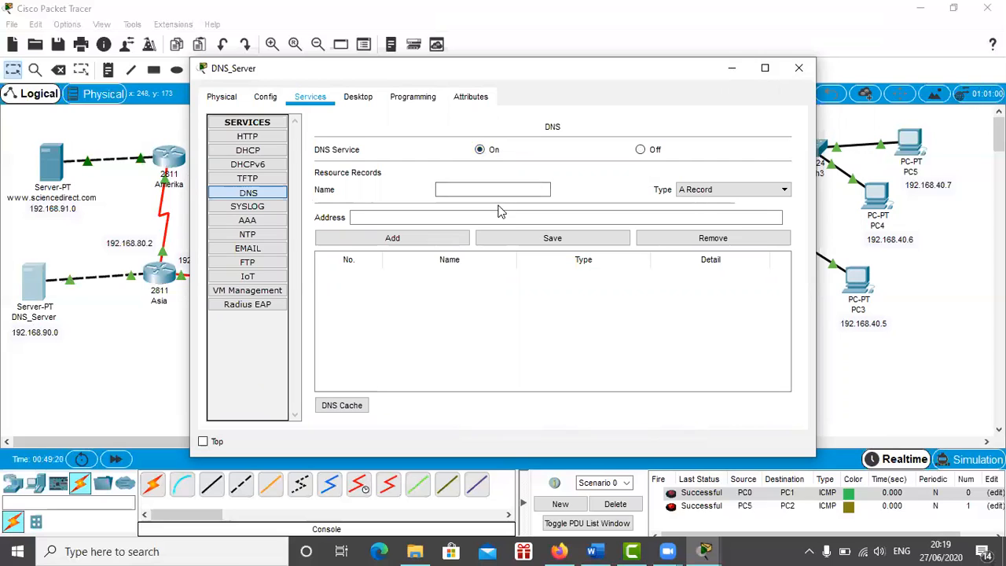
click(469, 214)
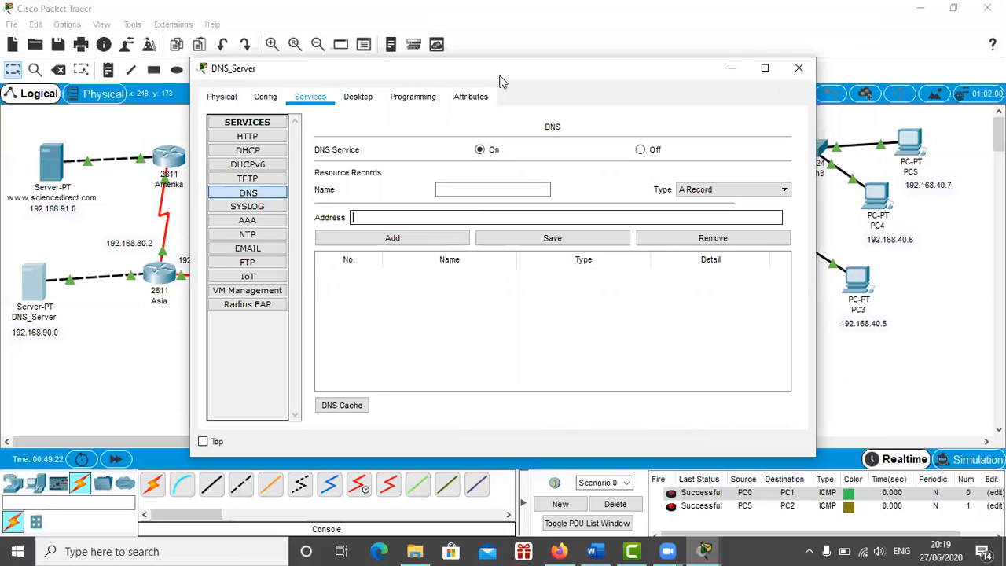
drag(566, 71, 668, 54)
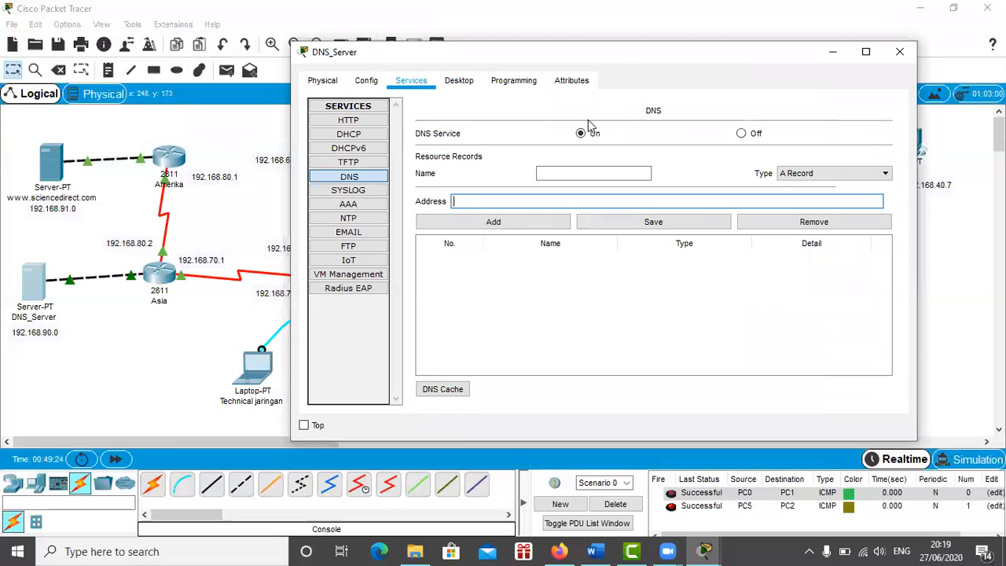
text(192.168.)
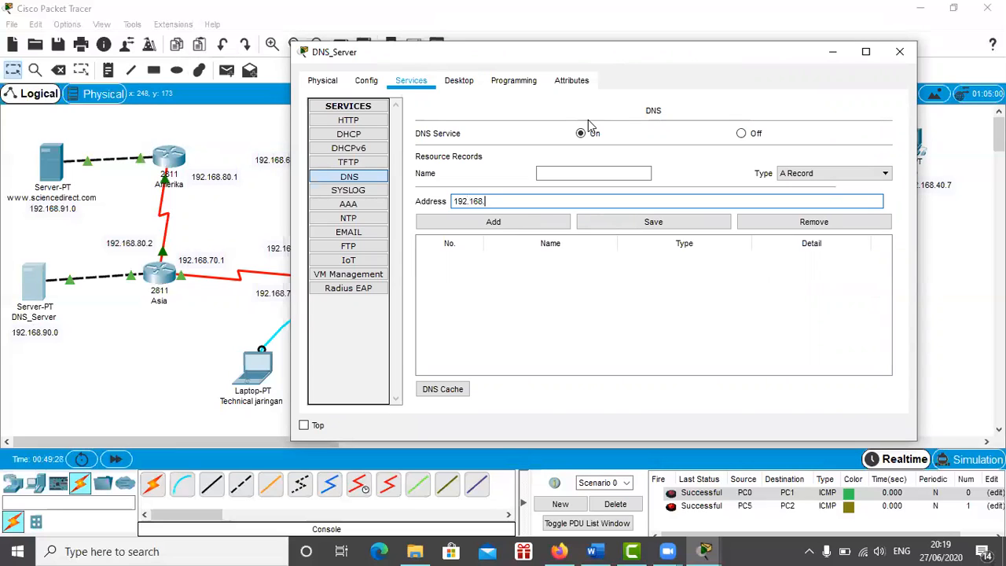
text(91.2)
click(593, 173)
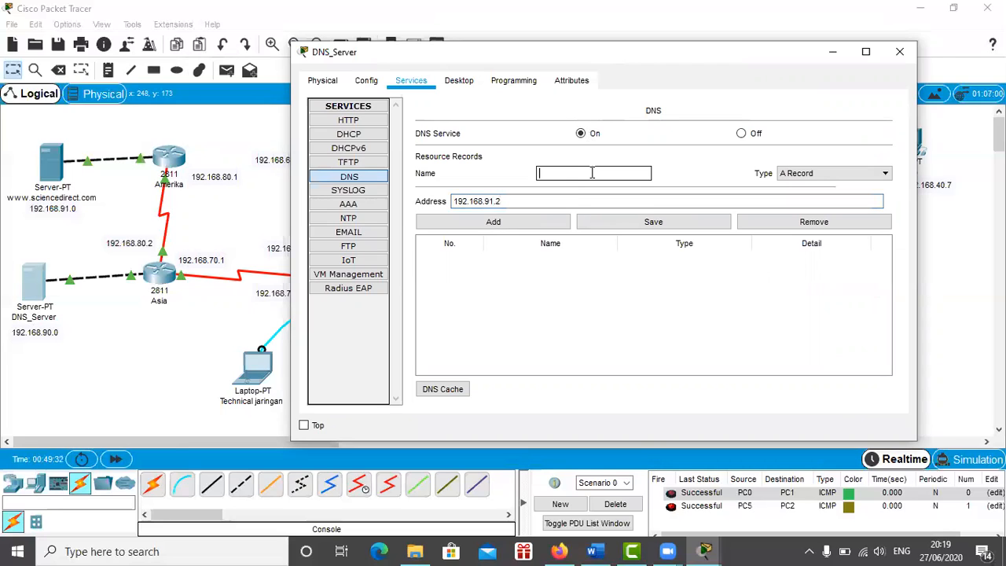
text(www.sciencedirect.co)
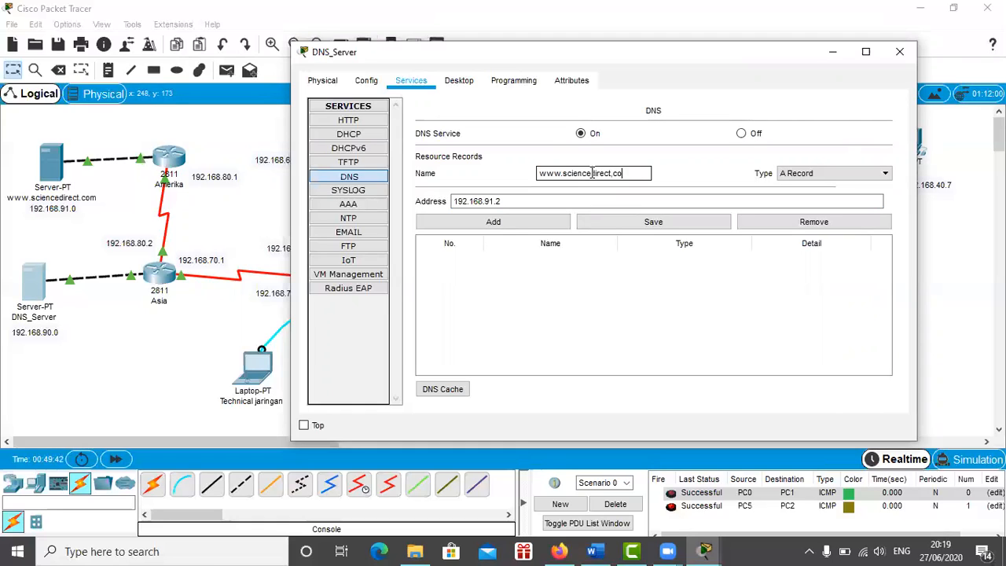
key(BackSpace)
key(BackSpace)
text(.com)
click(544, 224)
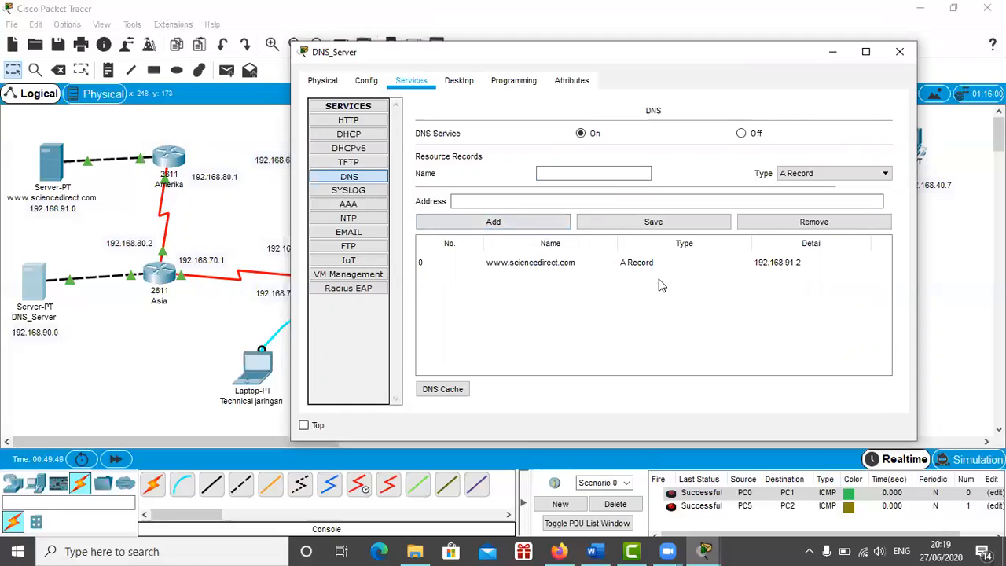
click(531, 199)
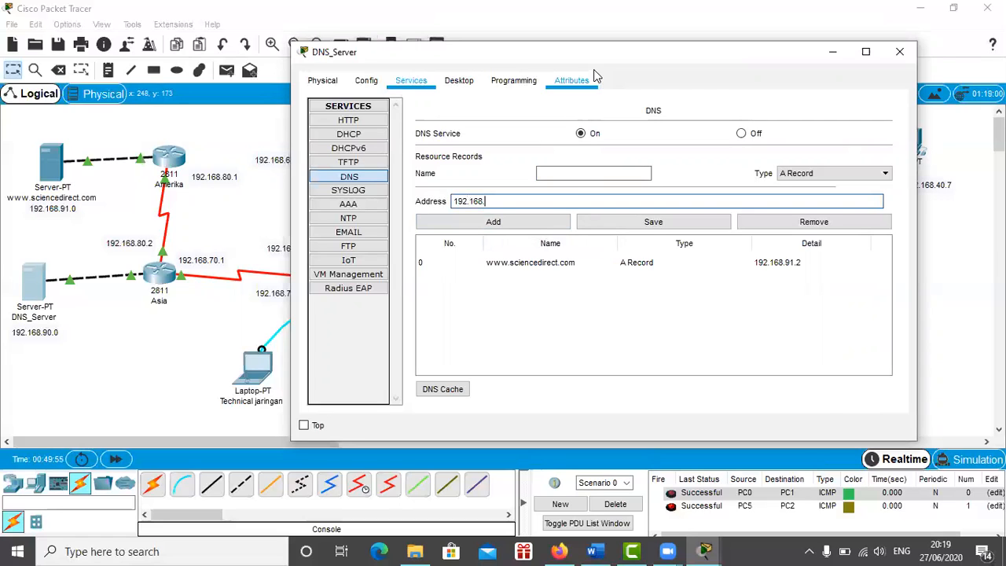
drag(599, 54, 540, 73)
text(192.168.92.2)
click(548, 188)
text(www.scopus.com)
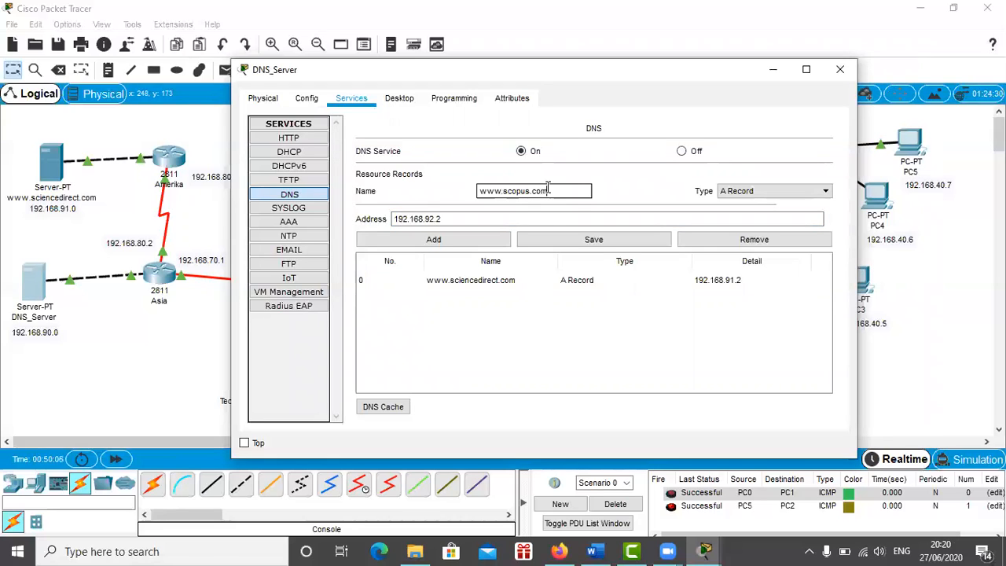
click(479, 237)
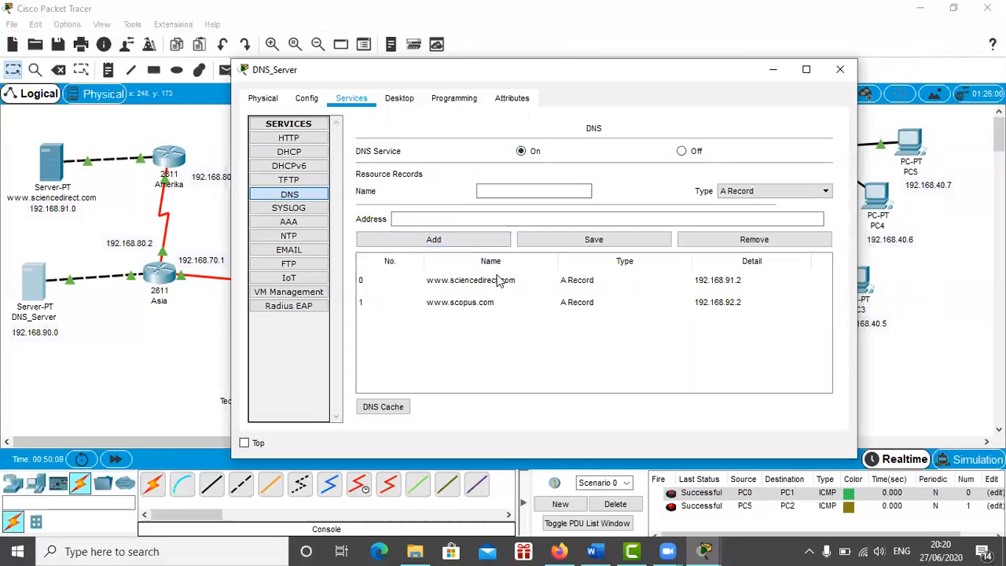
click(486, 219)
text(192.168.93.2)
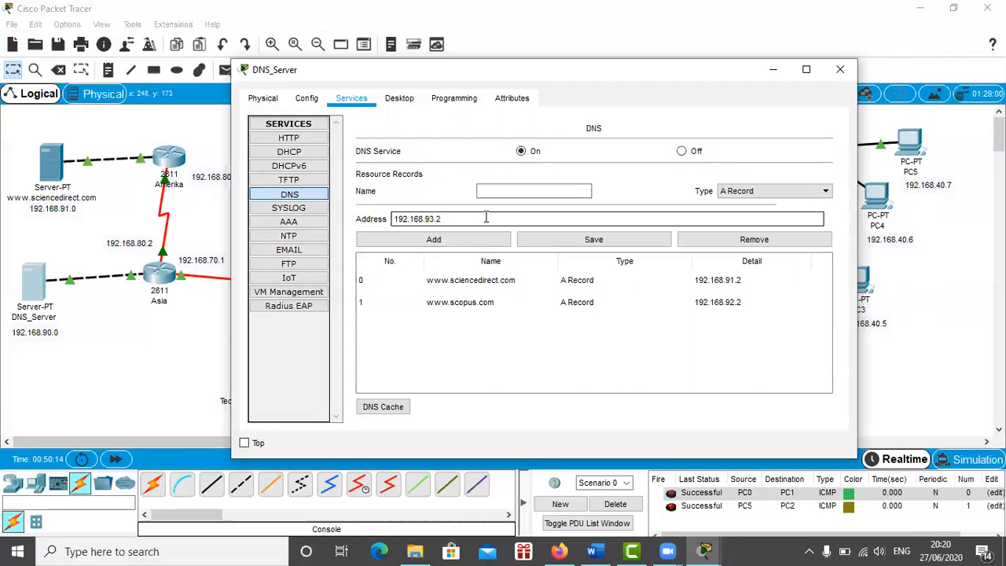
click(481, 190)
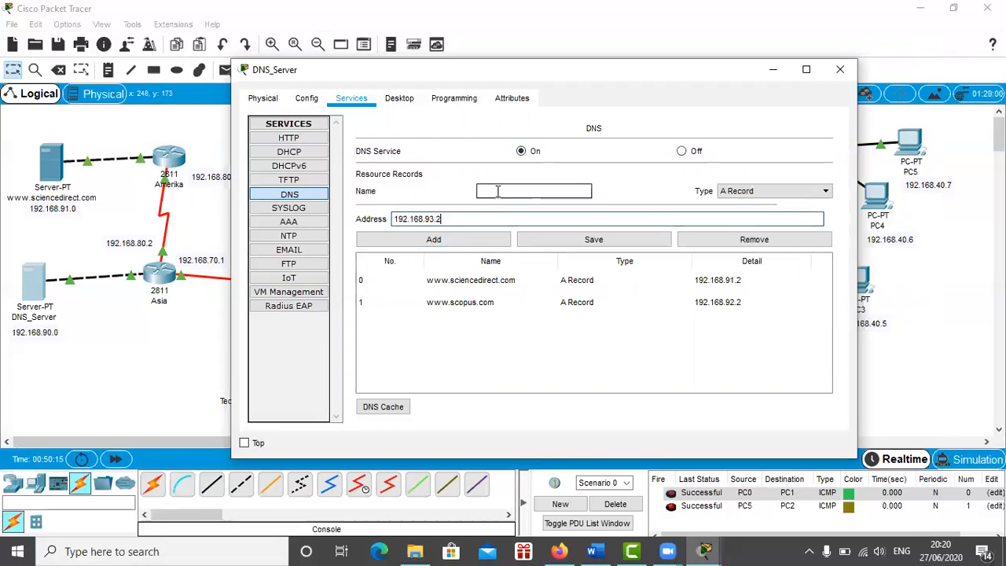
text(www.googlescholar.com)
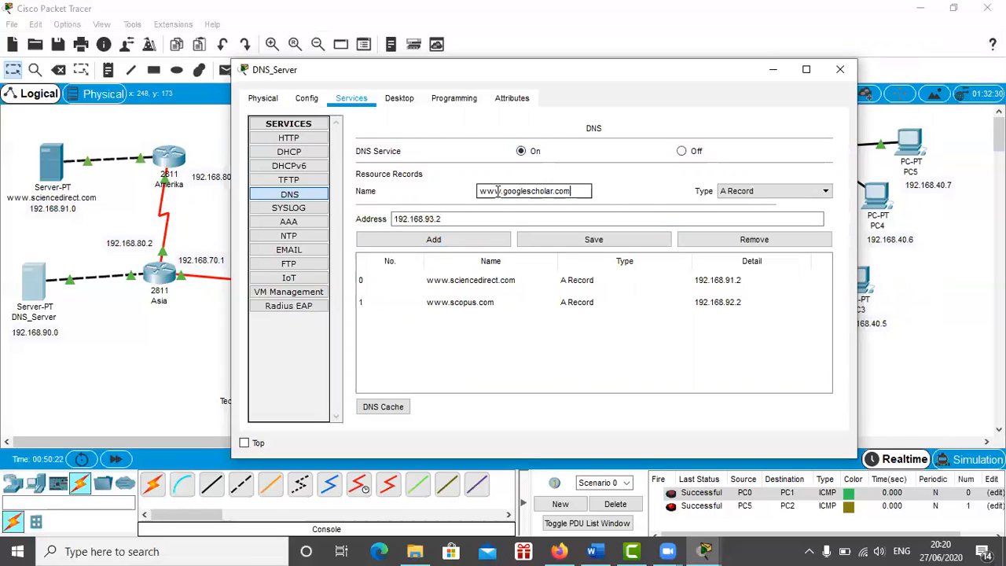
click(433, 240)
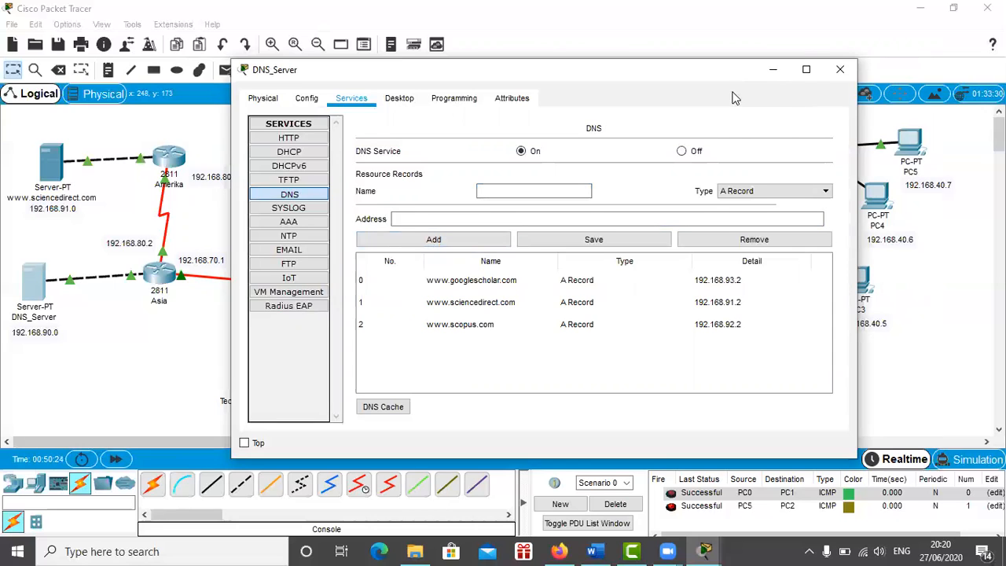
drag(735, 73, 724, 95)
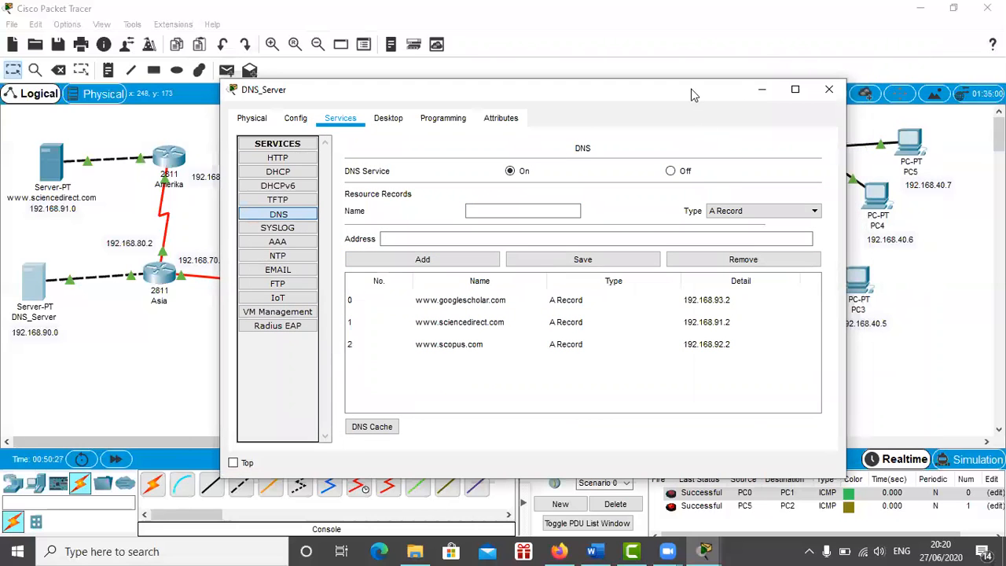
drag(696, 92, 710, 115)
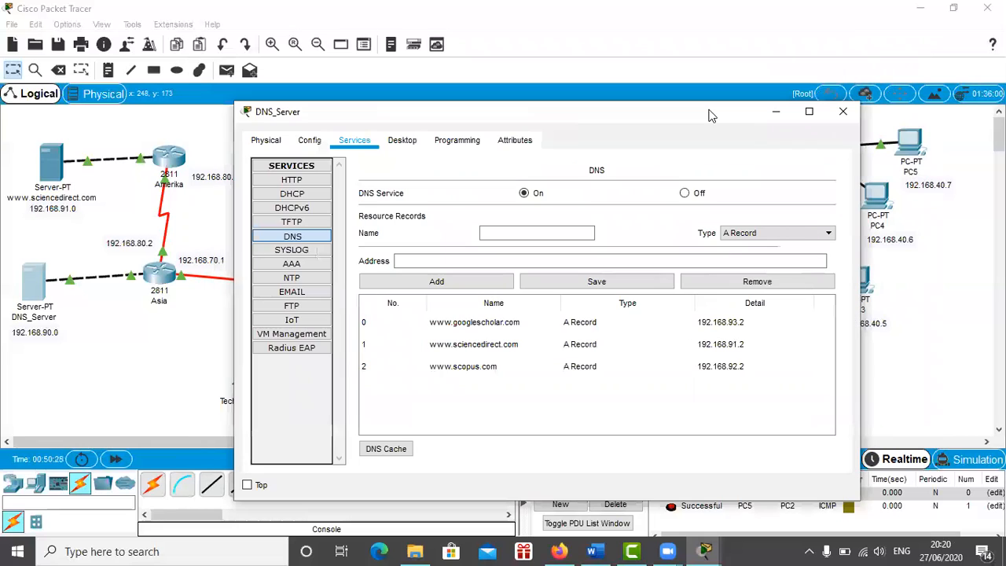
click(843, 112)
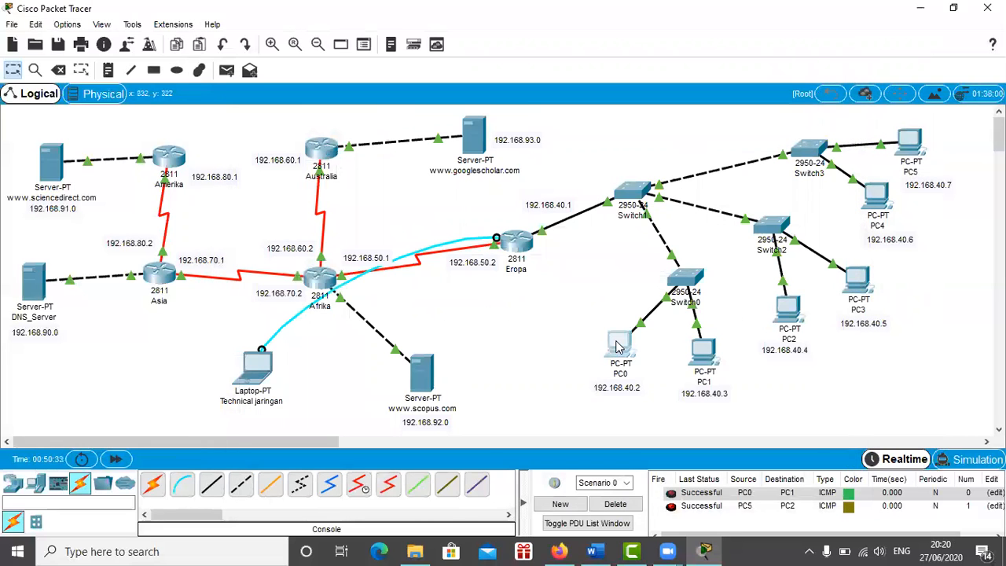
click(619, 346)
click(730, 159)
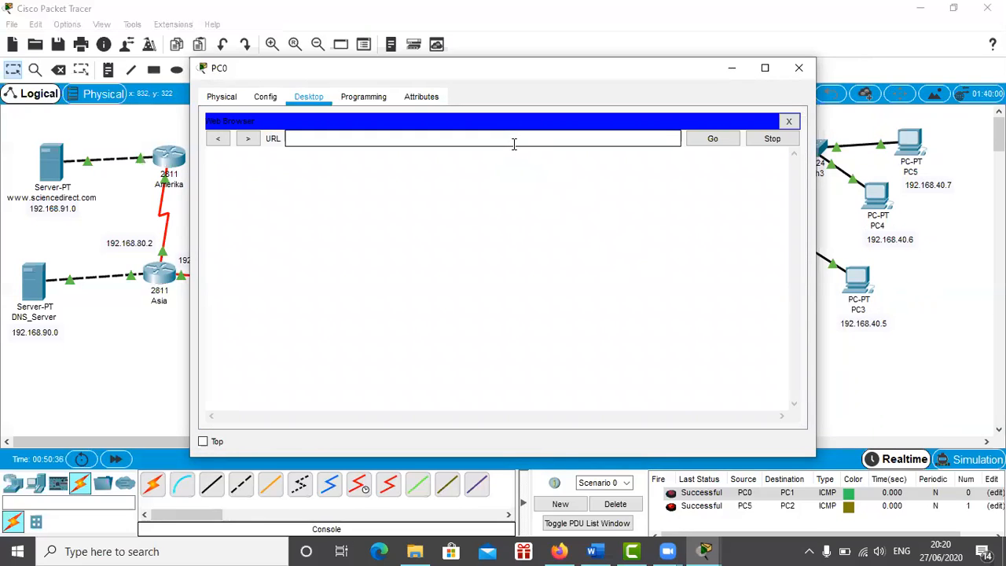
text(www.s)
key(BackSpace)
key(BackSpace)
text(opus)
key(Return)
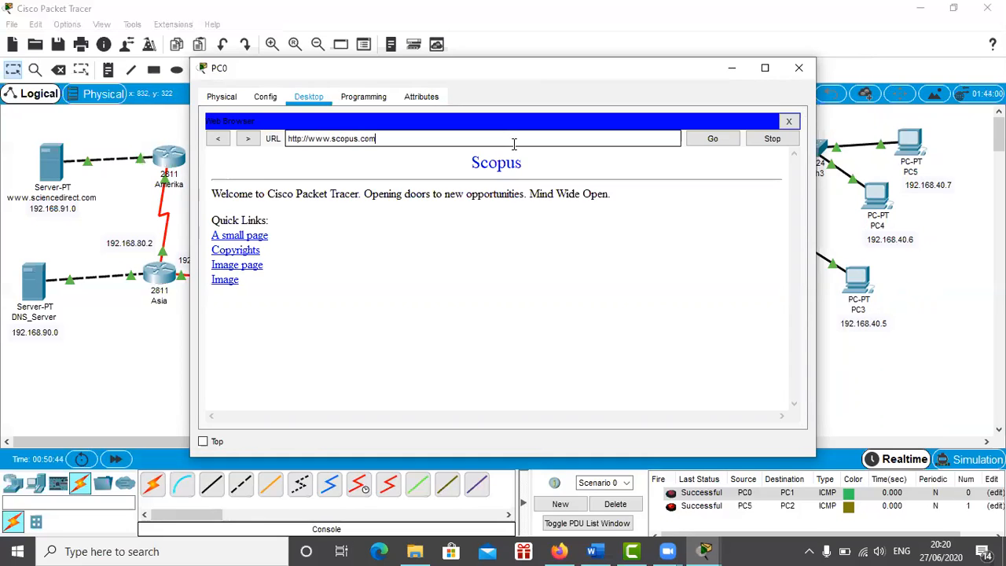
key(Left)
key(Left)
key(BackSpace)
key(BackSpace)
key(BackSpace)
key(BackSpace)
key(BackSpace)
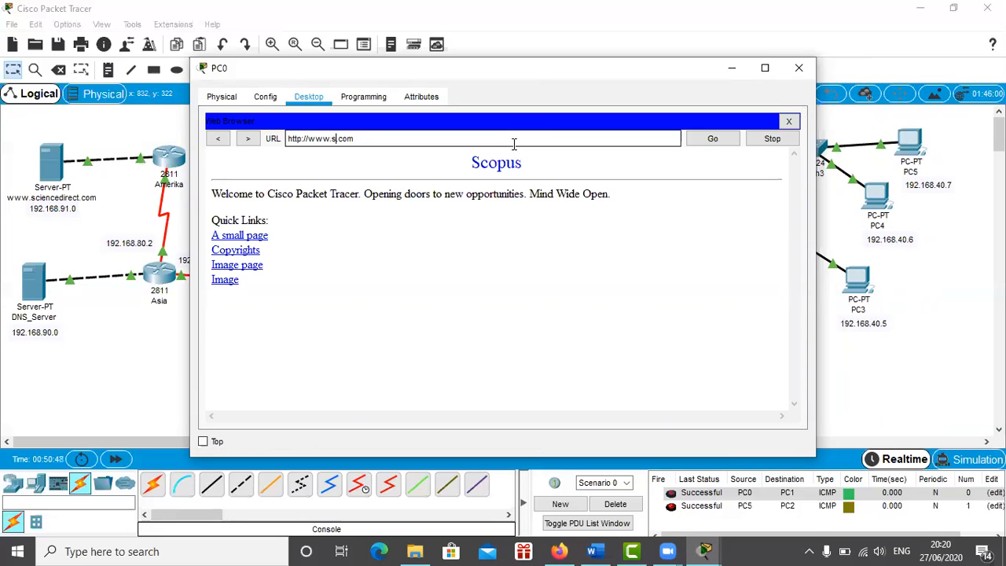
text(googlec)
key(Return)
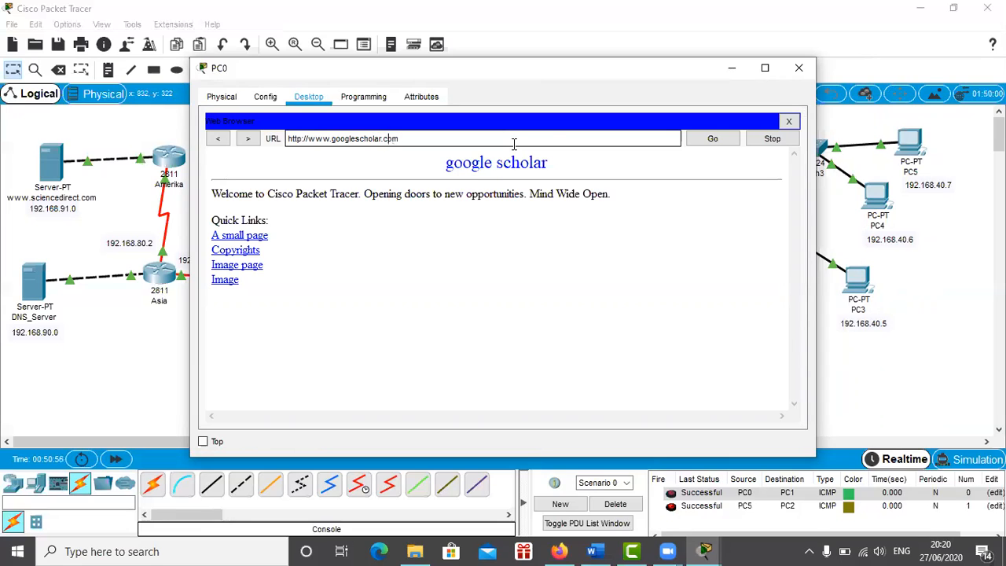
key(BackSpace)
key(BackSpace)
key(BackSpace)
key(BackSpace)
key(BackSpace)
key(BackSpace)
key(BackSpace)
key(BackSpace)
key(BackSpace)
key(BackSpace)
key(BackSpace)
key(BackSpace)
key(BackSpace)
text(sc)
text(ience)
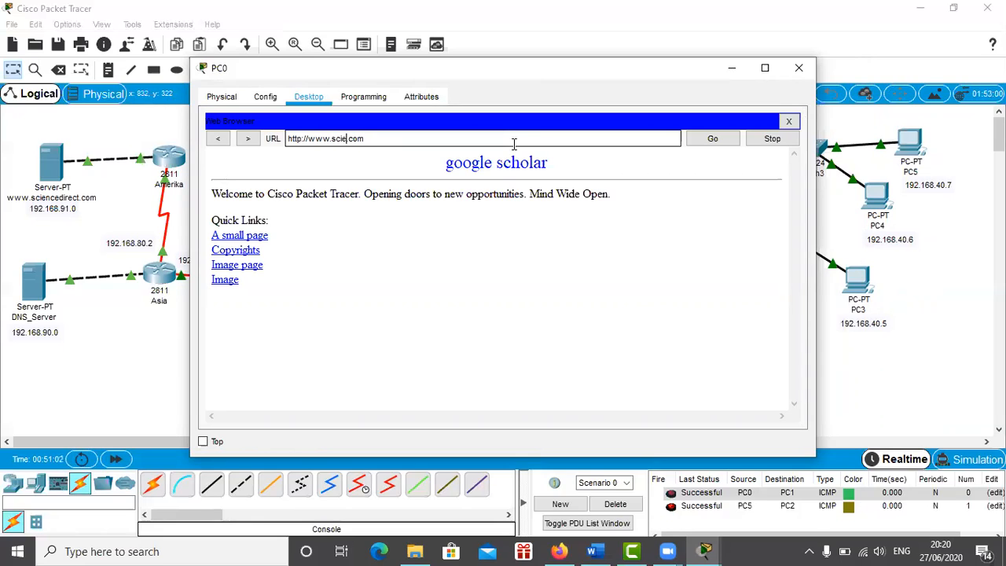
text(direct)
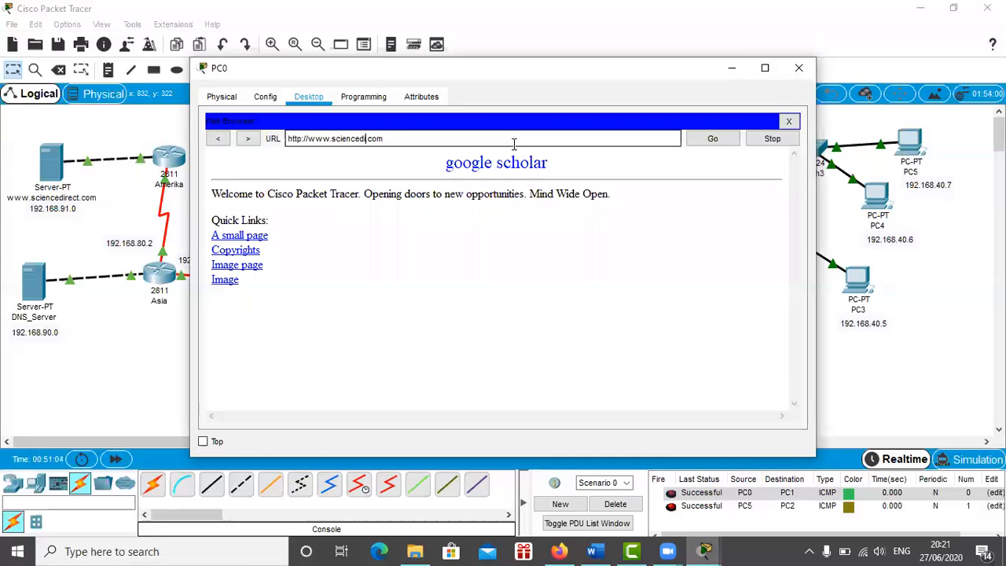
key(Return)
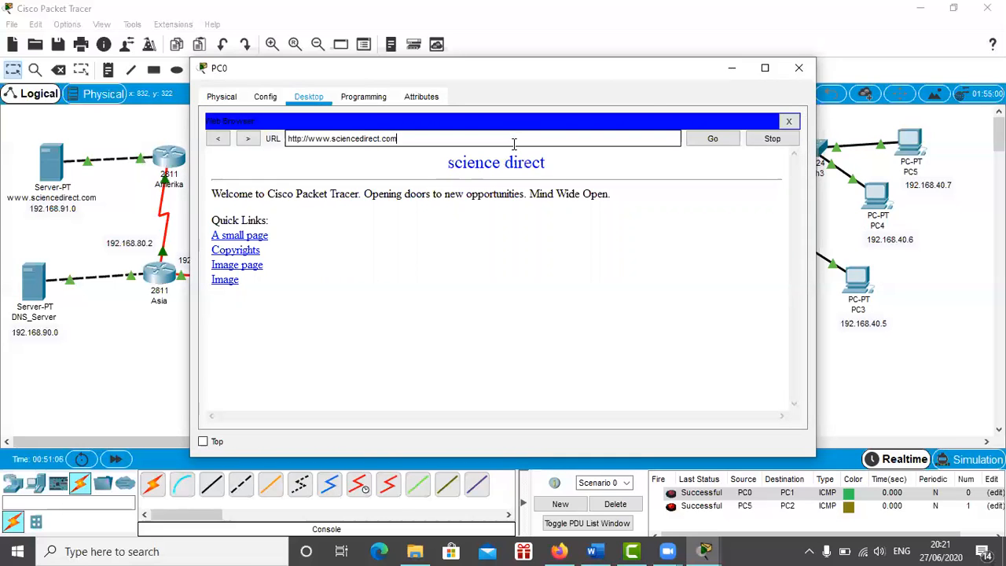
click(799, 68)
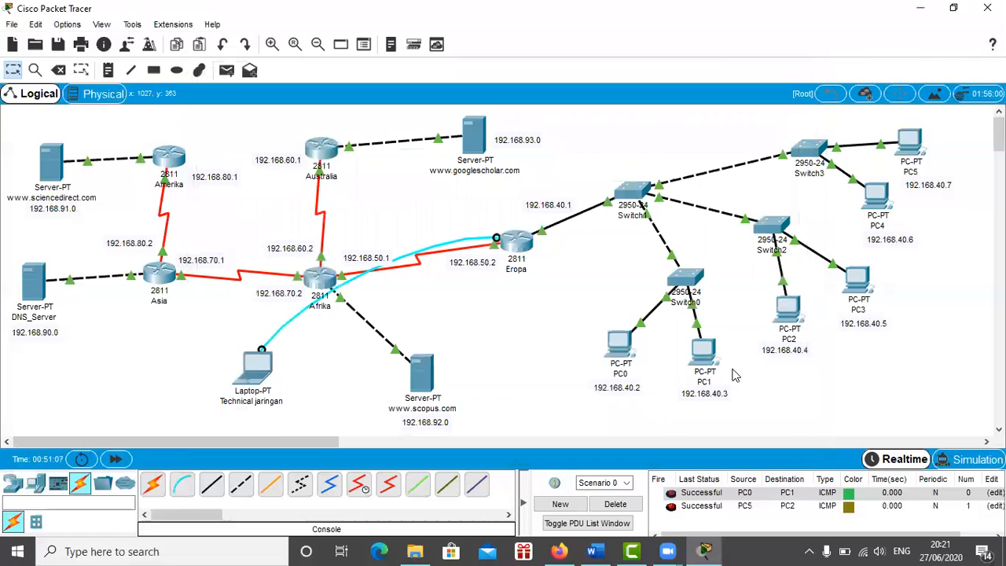
click(857, 285)
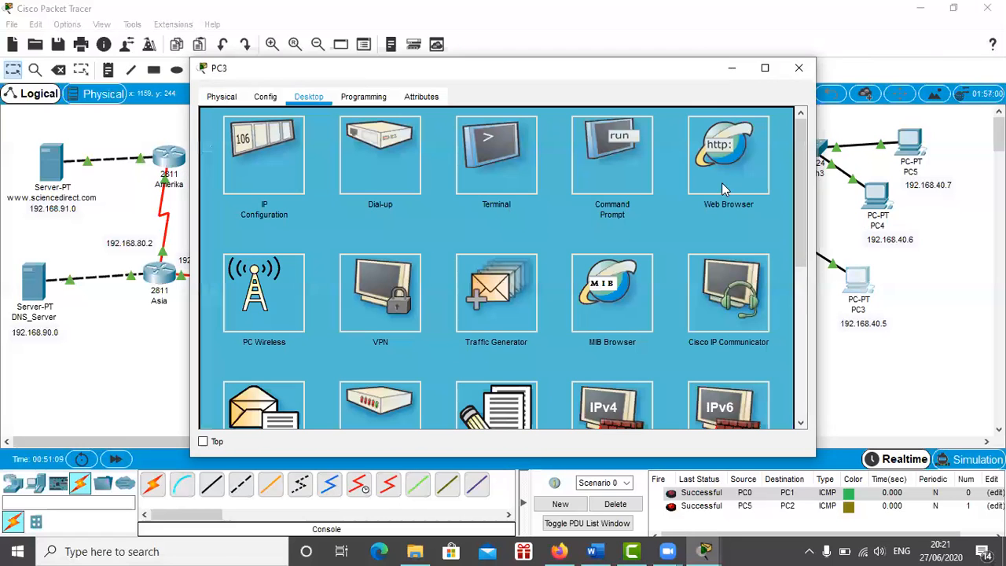
click(732, 142)
click(483, 141)
text(www.)
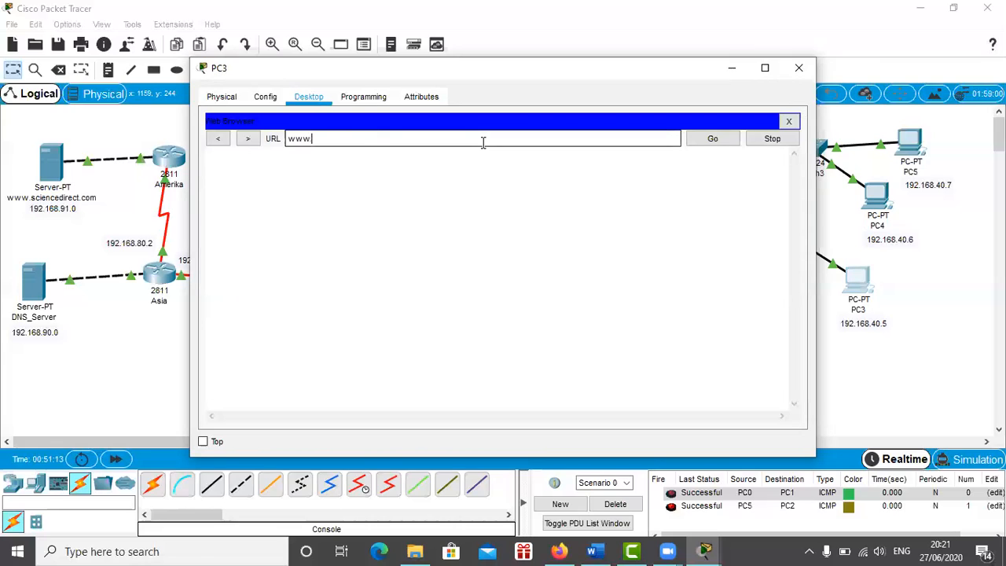
text(scopus.com)
key(Return)
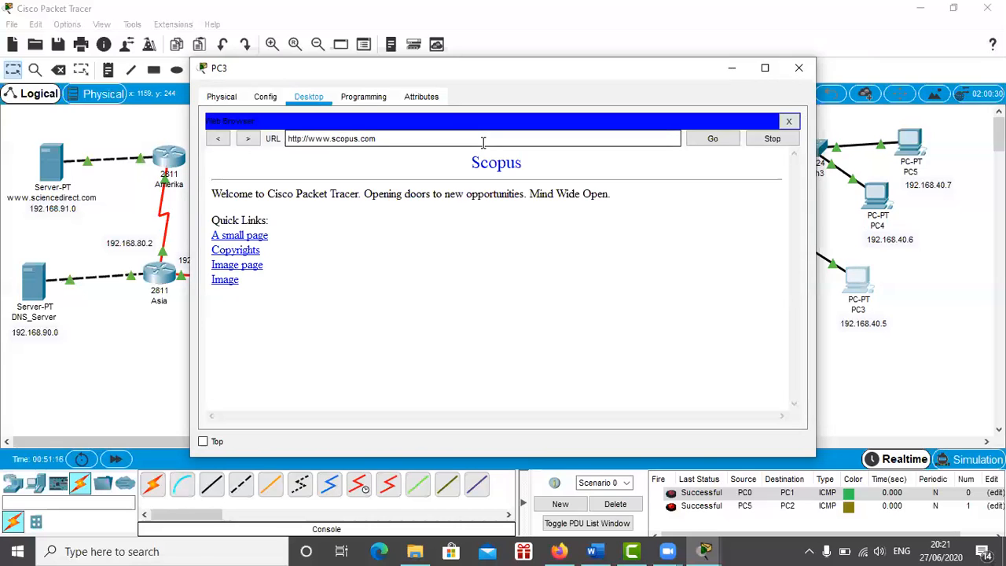
click(789, 69)
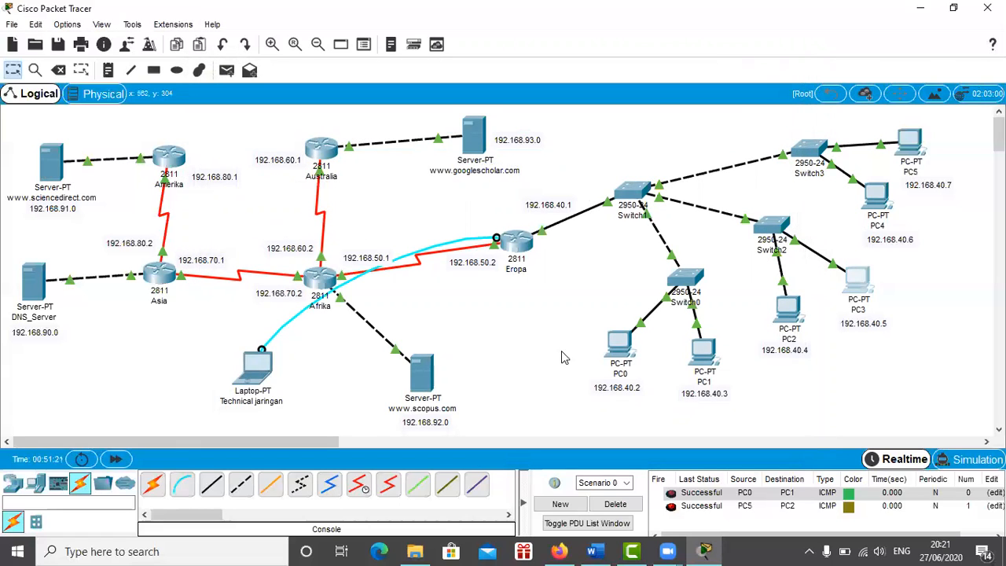
click(617, 505)
click(227, 70)
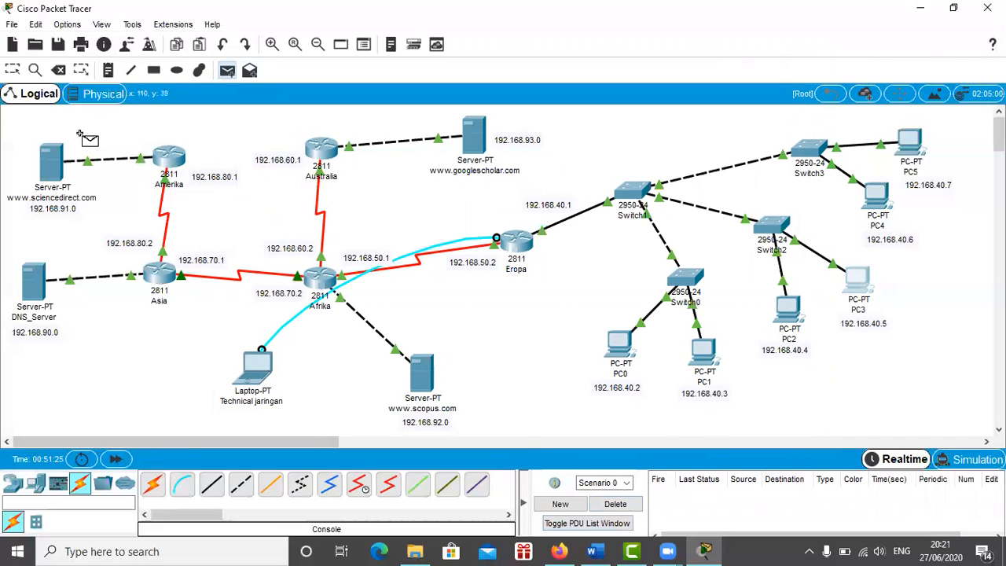
click(49, 161)
click(622, 344)
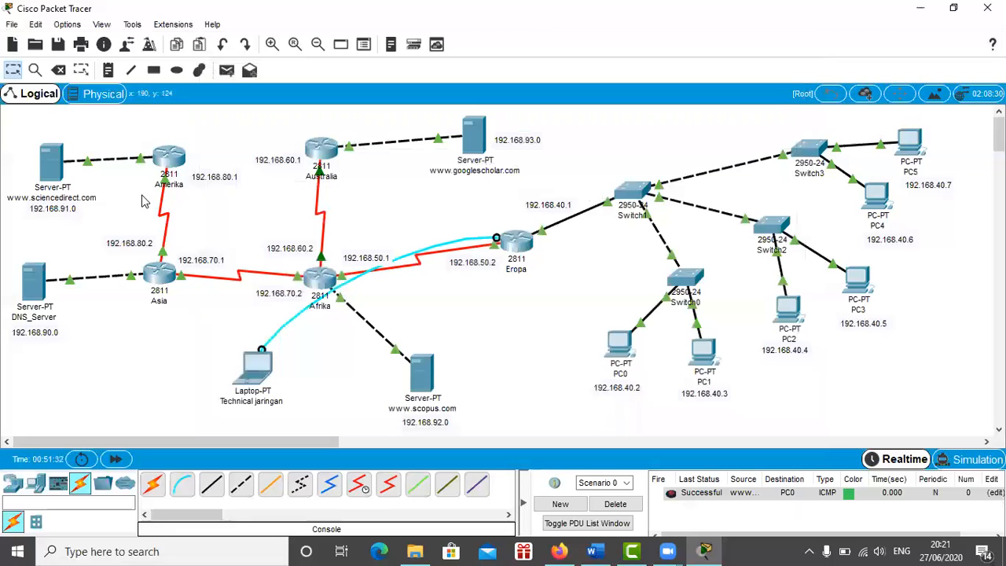
click(226, 70)
click(54, 161)
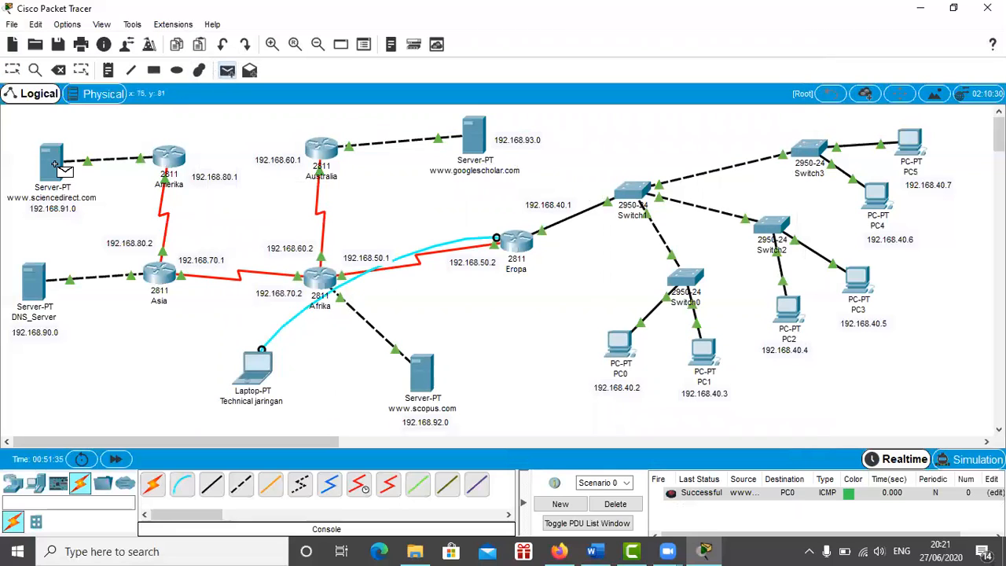
click(472, 129)
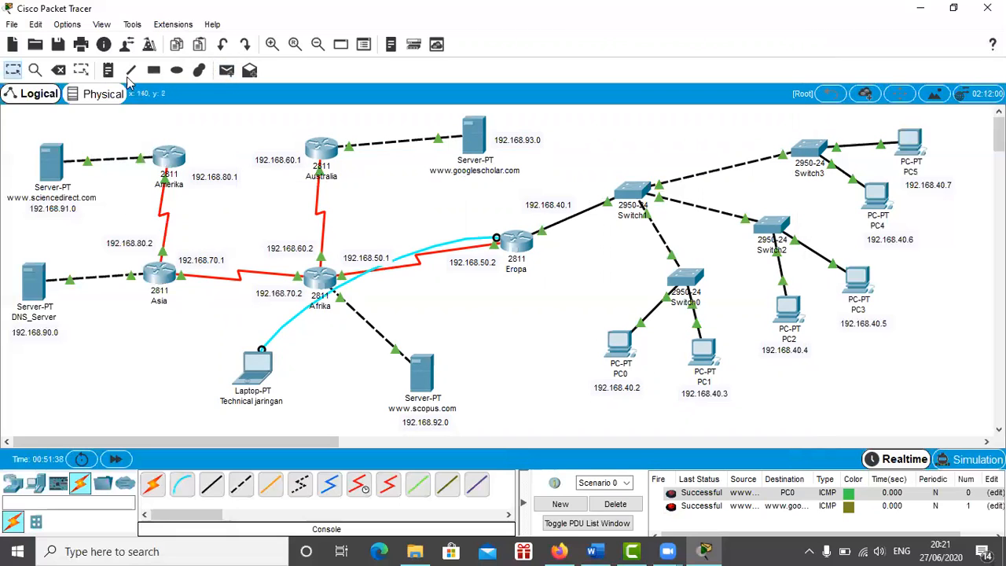
click(227, 70)
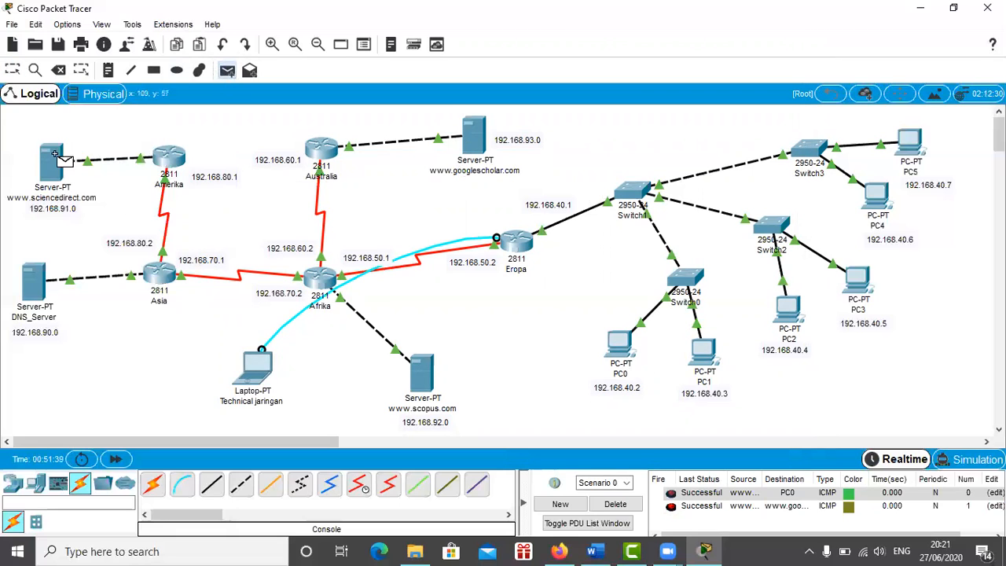
click(422, 373)
click(616, 504)
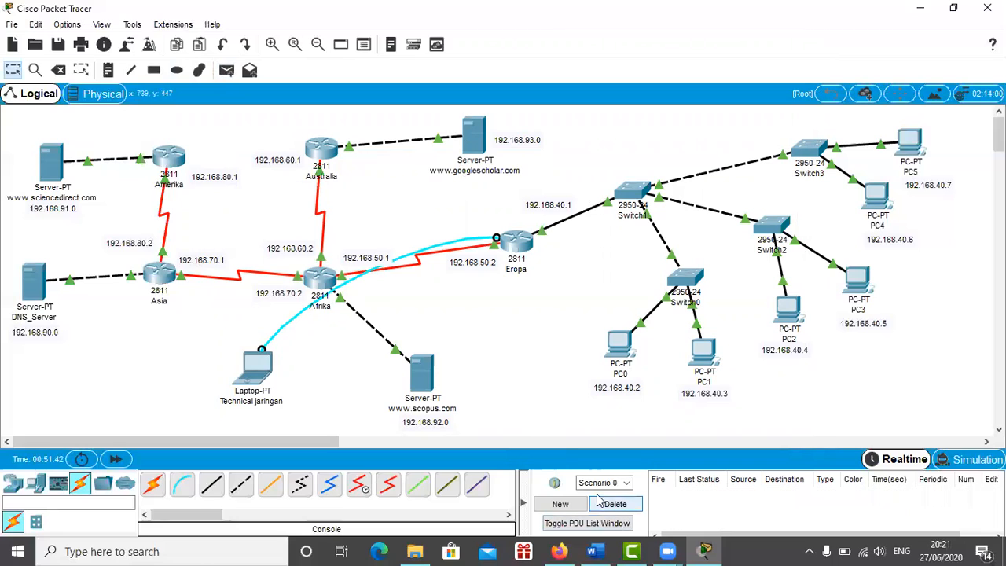
click(226, 70)
click(29, 277)
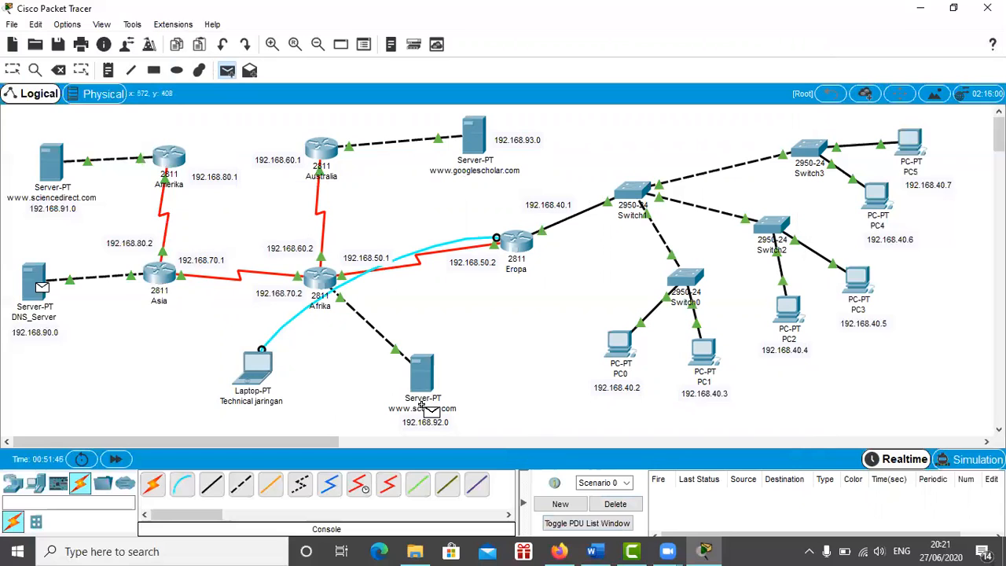
click(428, 378)
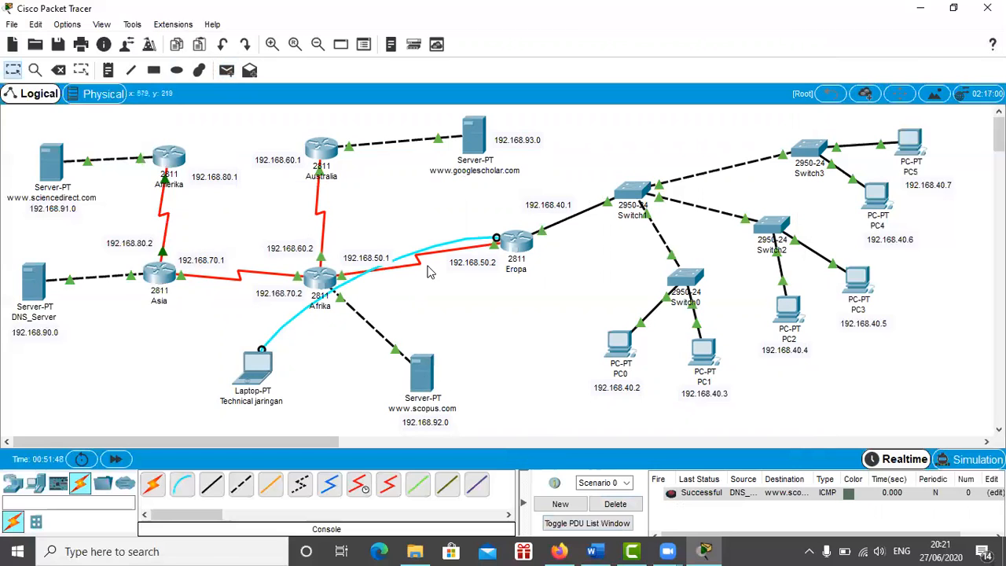
Step: Send a simple PDU from PC3 to DNS_Server, and clear the PDU scenario
click(227, 71)
click(853, 281)
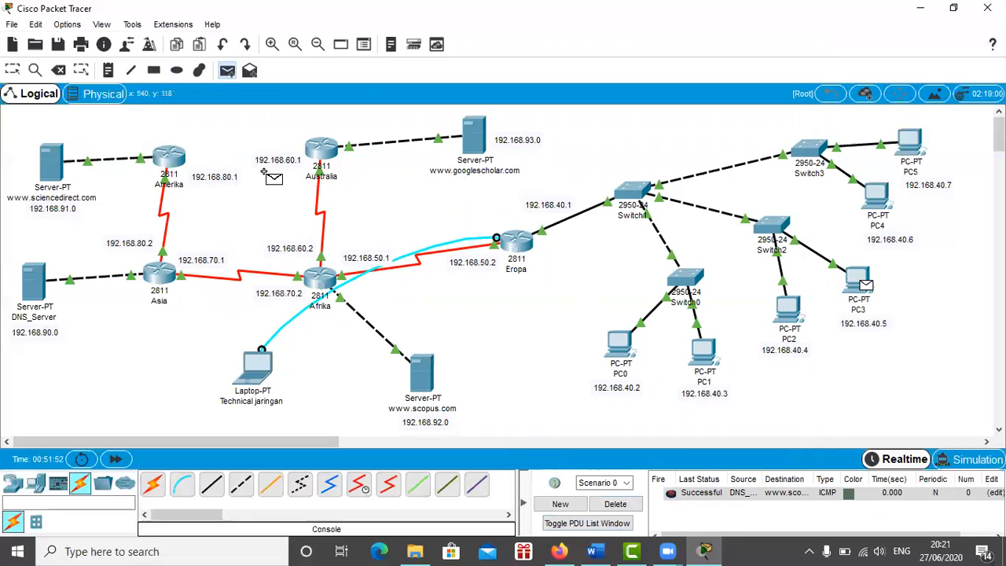
click(40, 272)
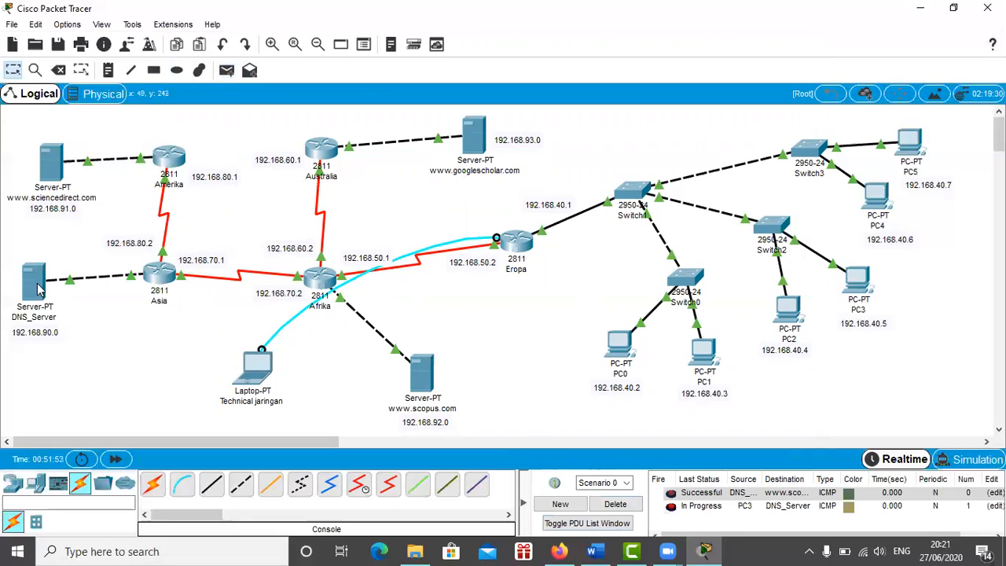
click(633, 507)
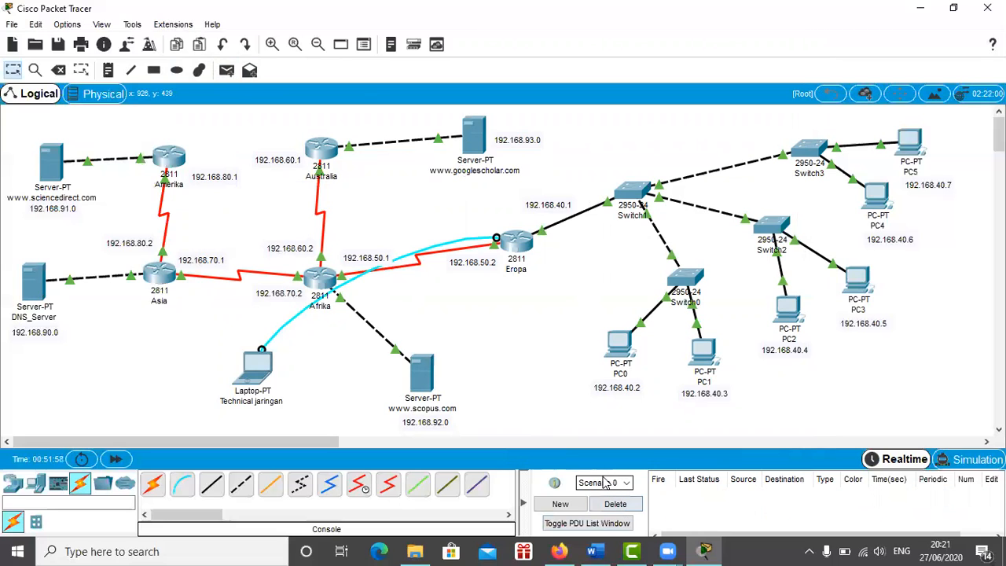
Step: Delete the console cable between the Technical jaringan laptop and the Eropa router, and move the laptop below DNS_Server
mouse_move(443, 381)
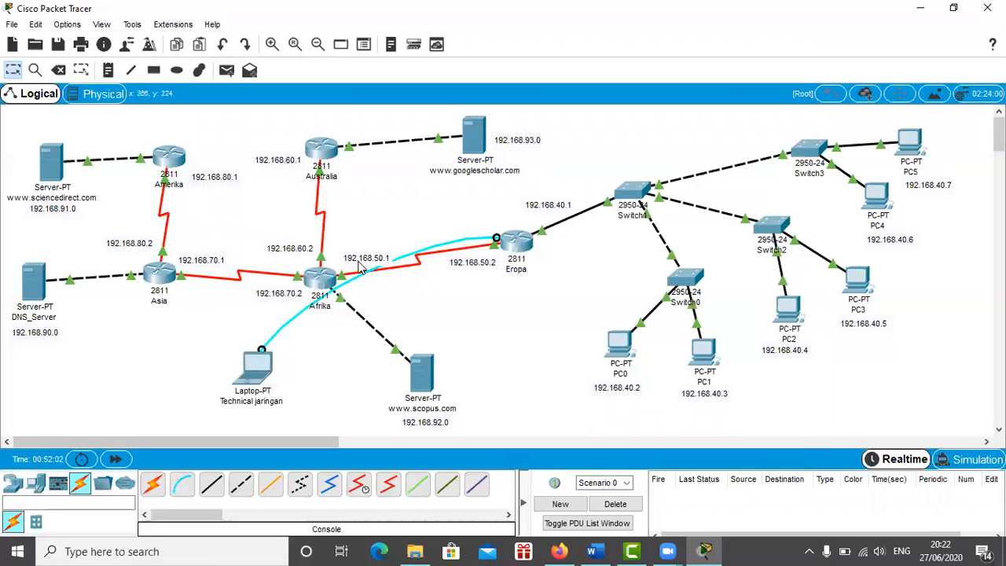
key(Delete)
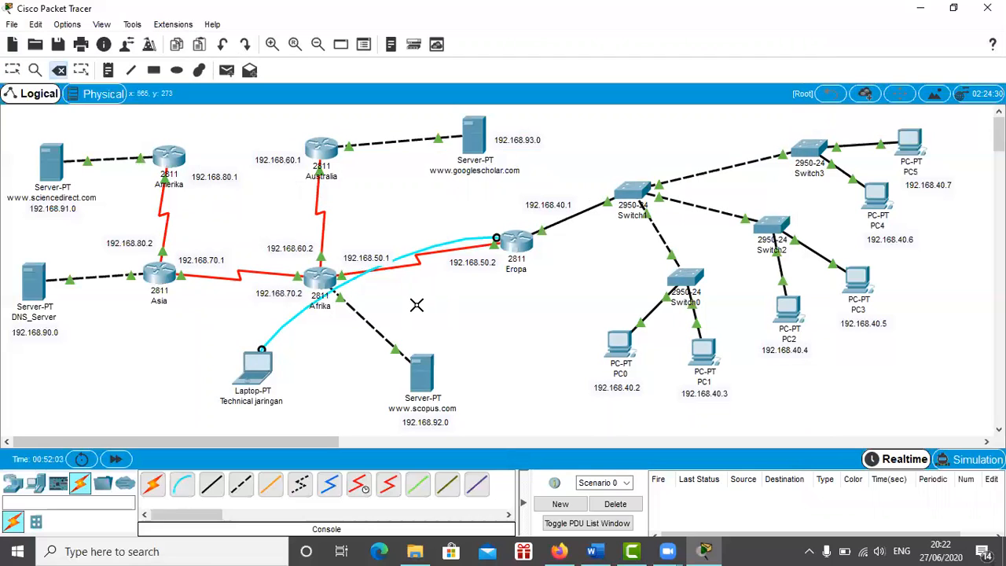
click(308, 312)
click(13, 70)
drag(273, 371, 36, 381)
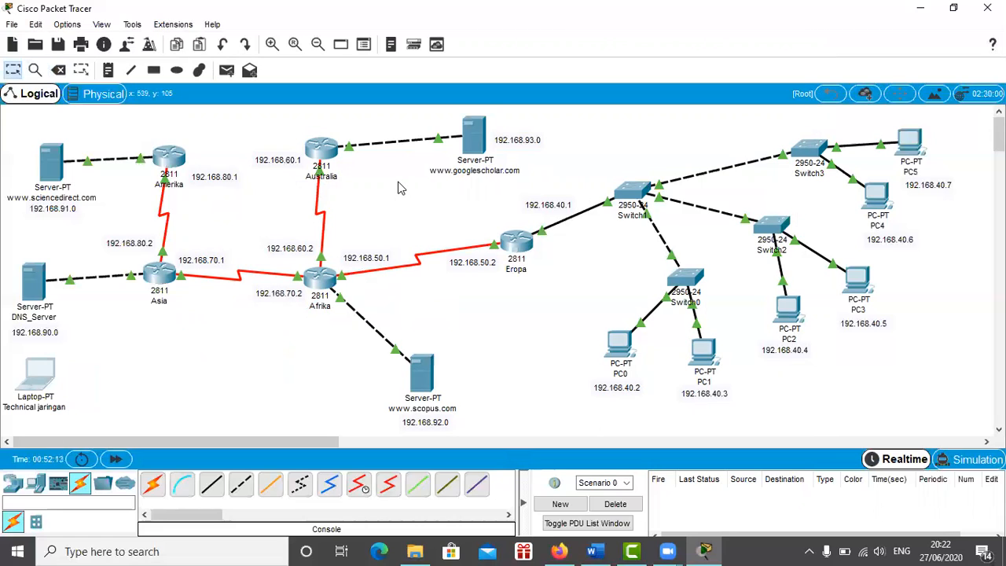
click(227, 70)
click(480, 144)
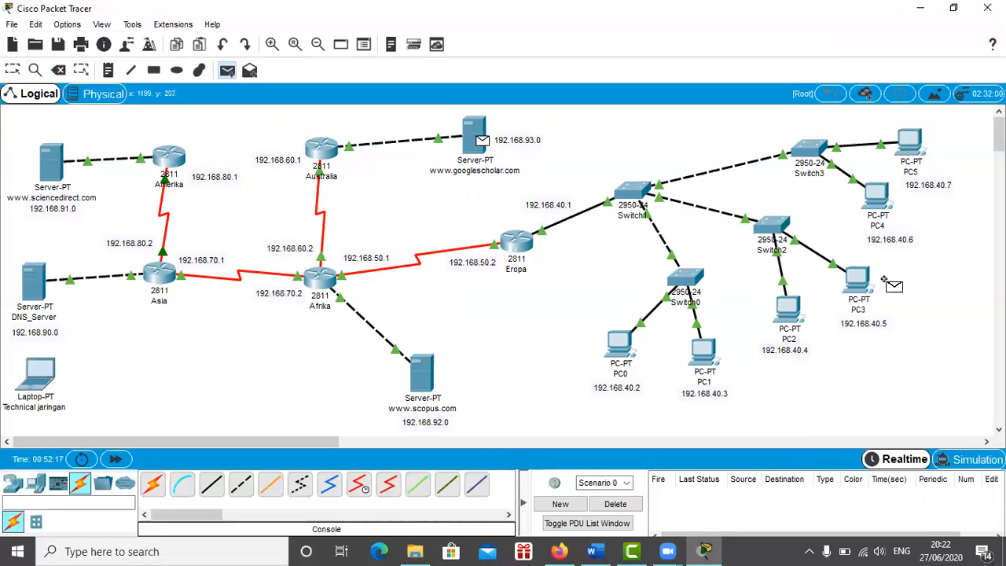
click(793, 316)
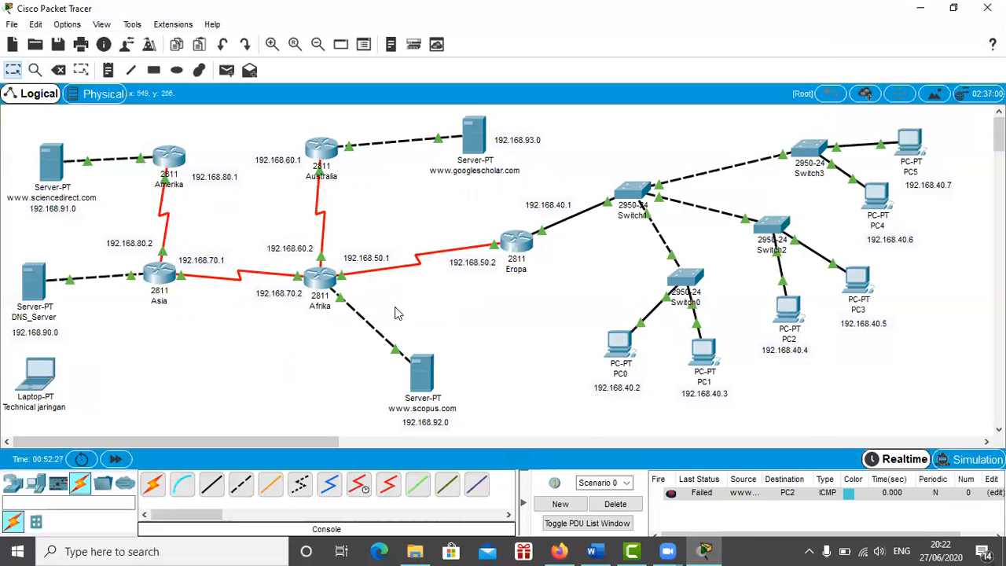
click(226, 70)
click(422, 373)
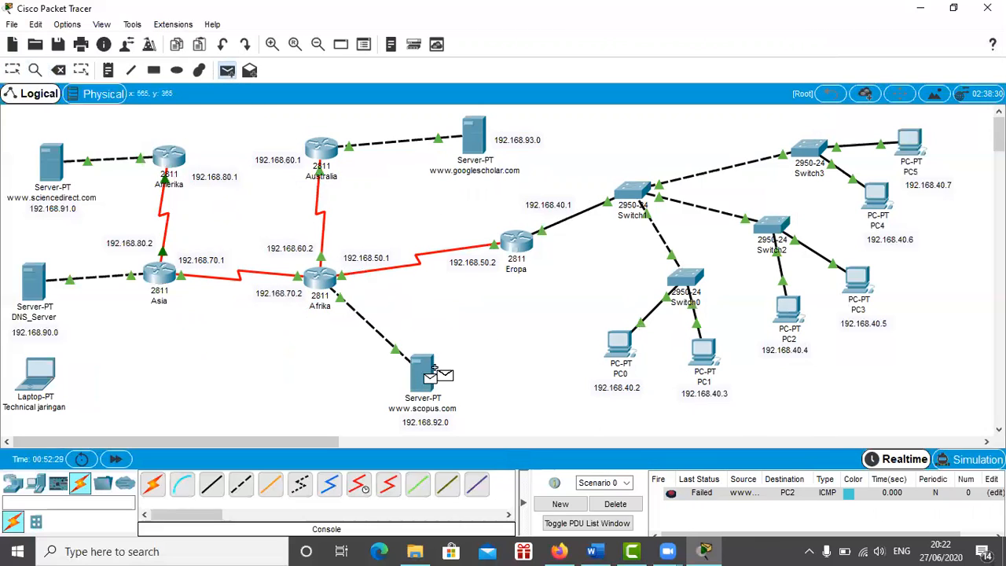
click(702, 352)
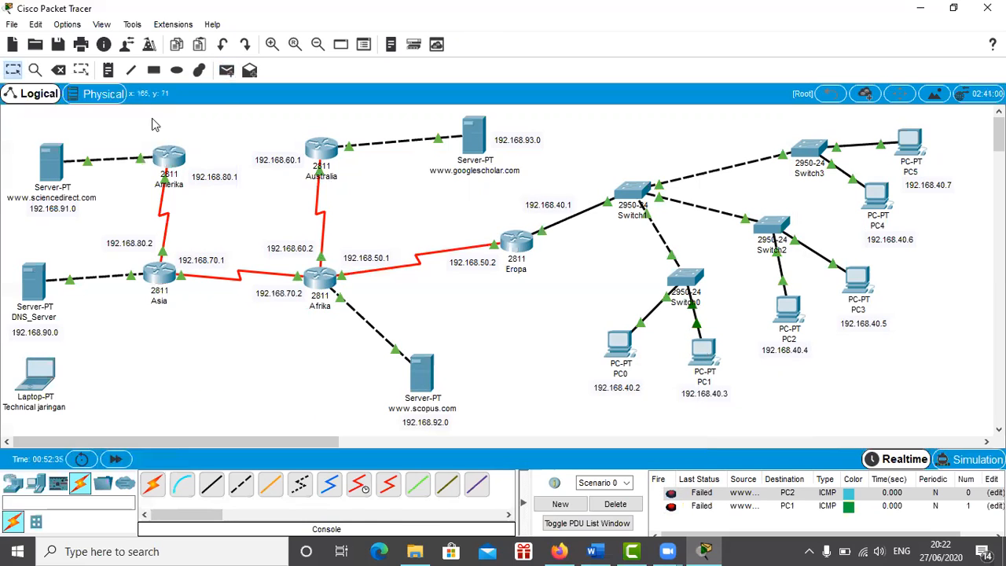
click(226, 70)
click(57, 165)
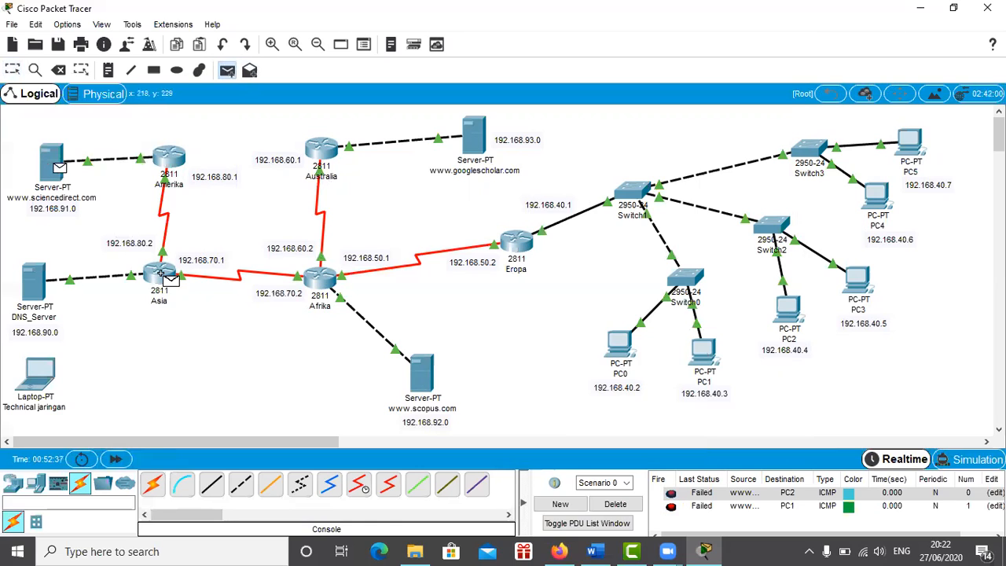
click(39, 283)
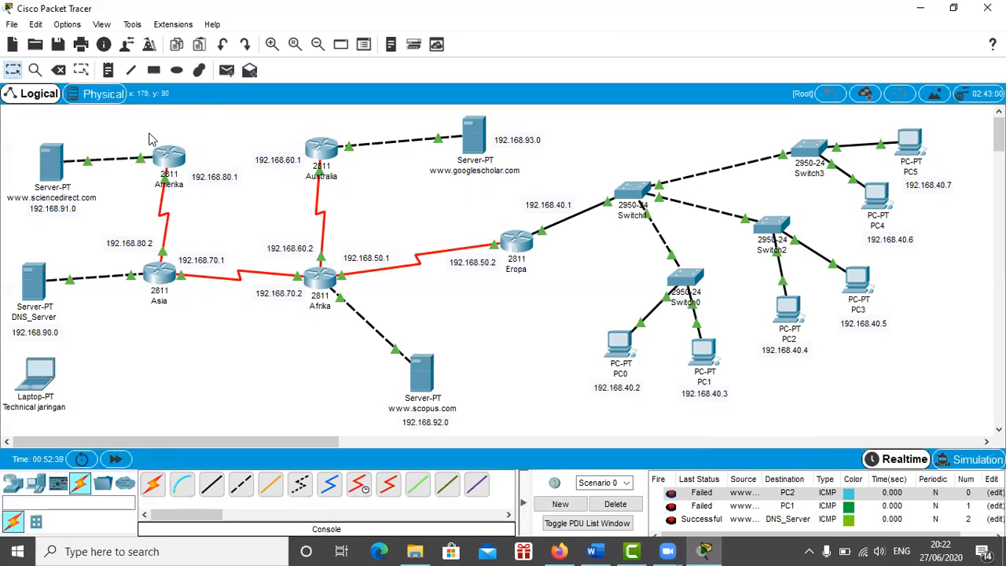
click(226, 70)
click(470, 135)
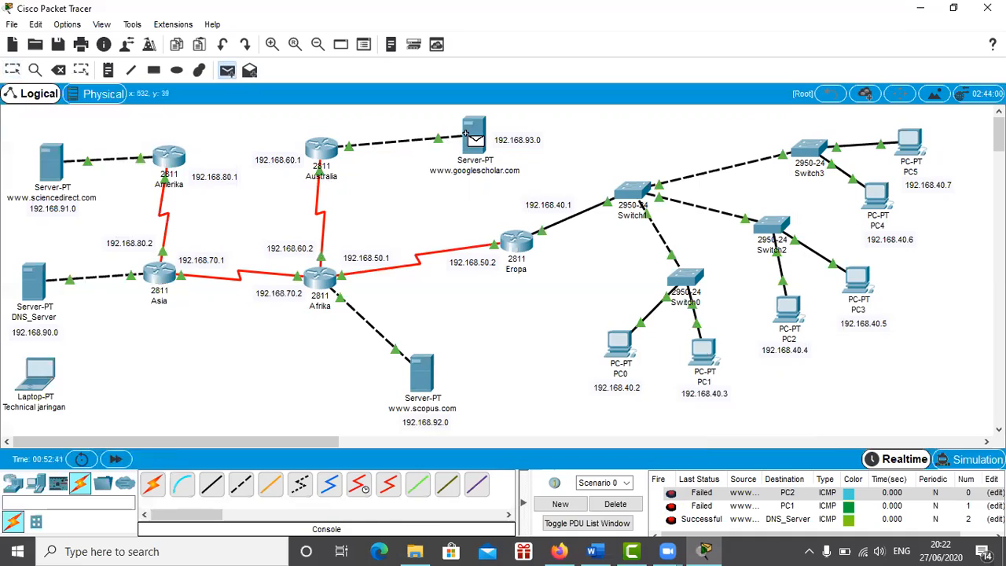
click(873, 192)
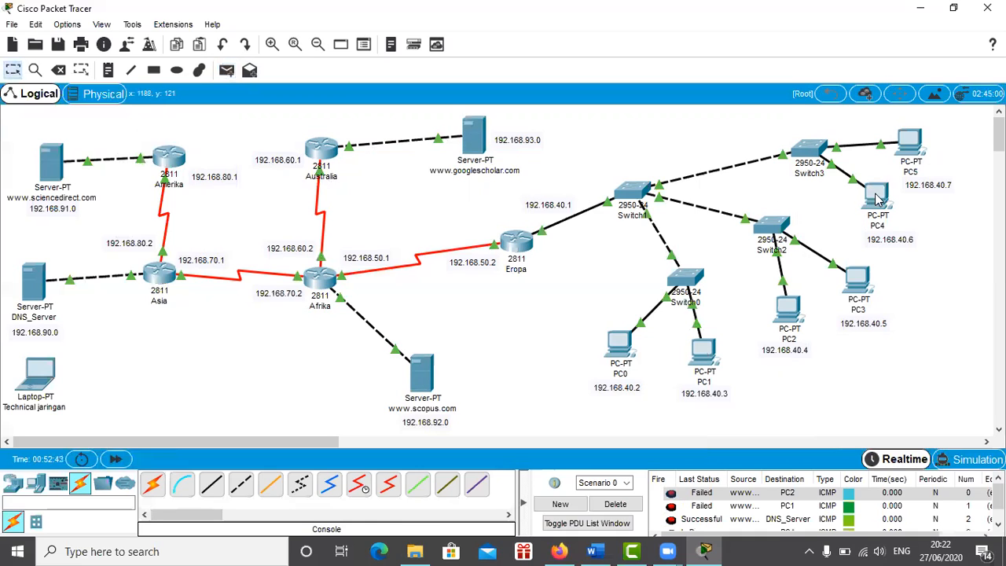
scroll(804, 513, down, 1)
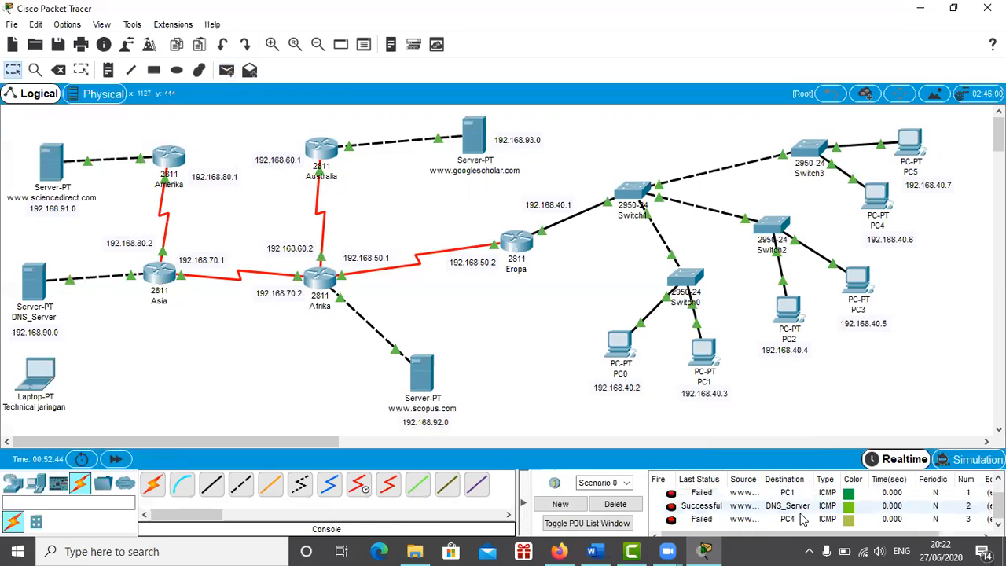
click(225, 72)
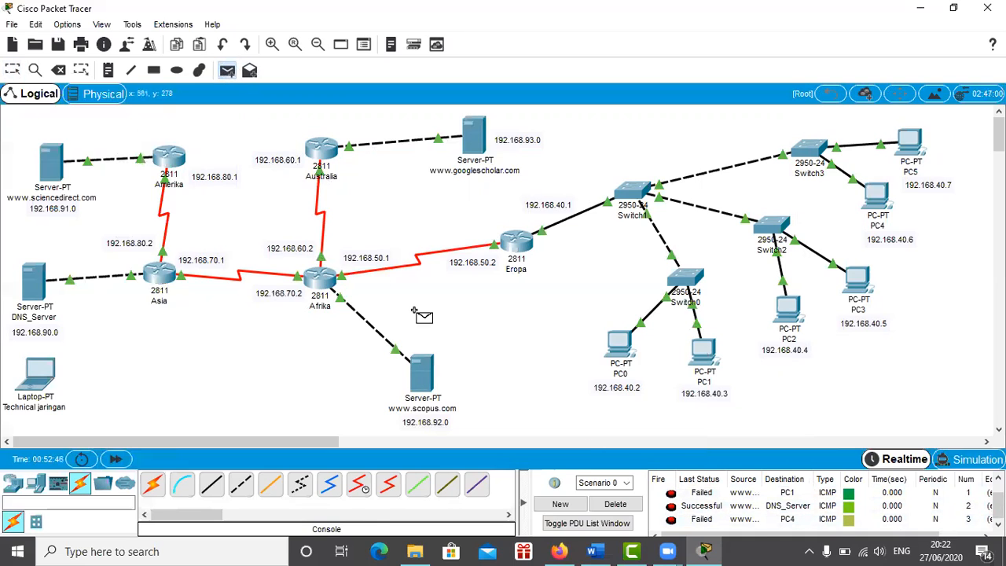
click(421, 373)
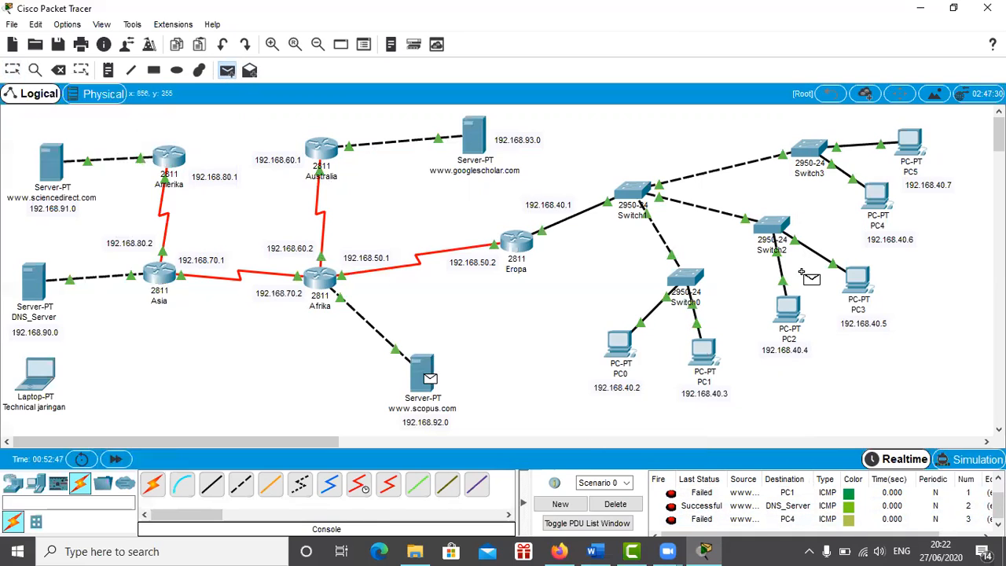
click(860, 280)
scroll(814, 510, down, 1)
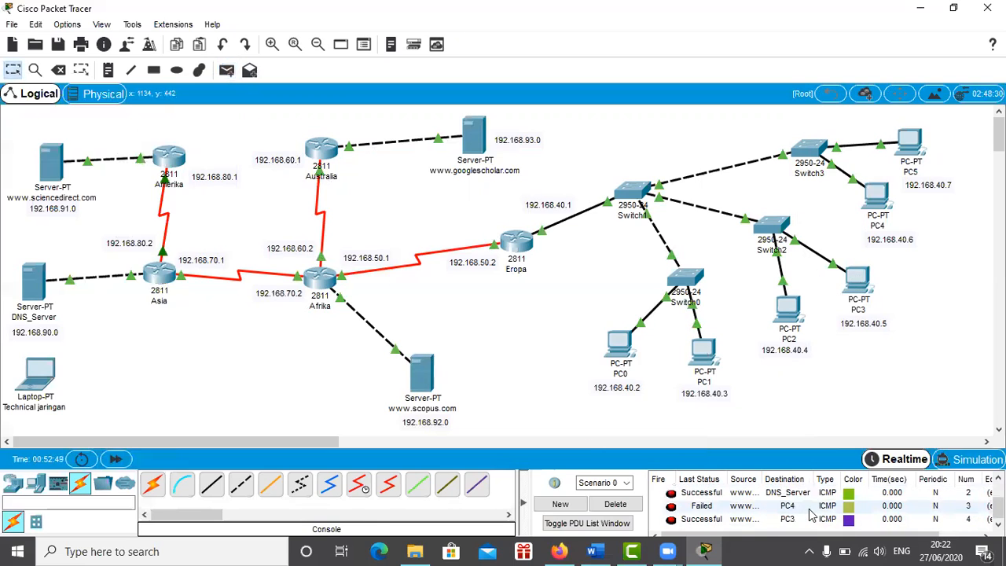
click(475, 134)
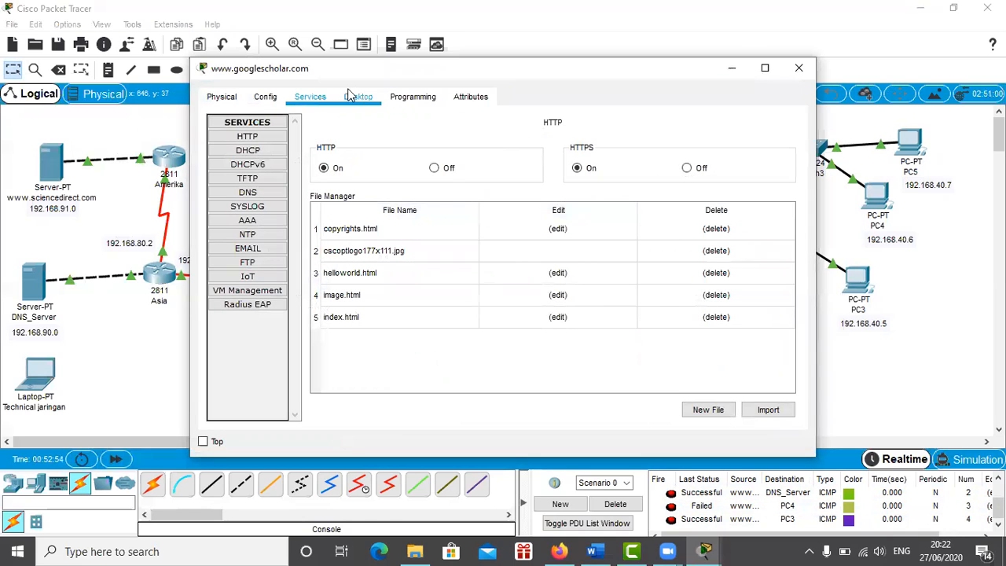
click(807, 71)
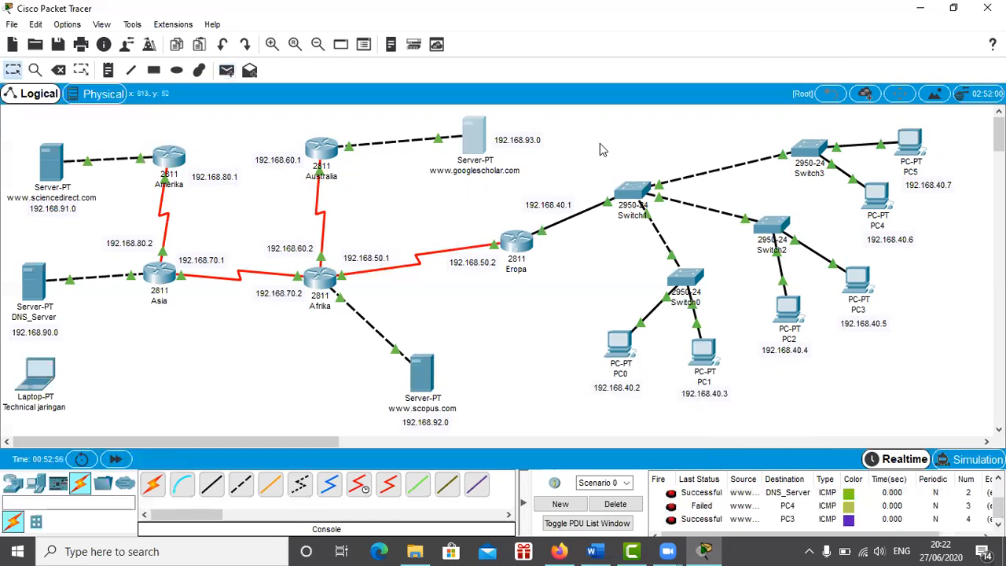
mouse_move(470, 143)
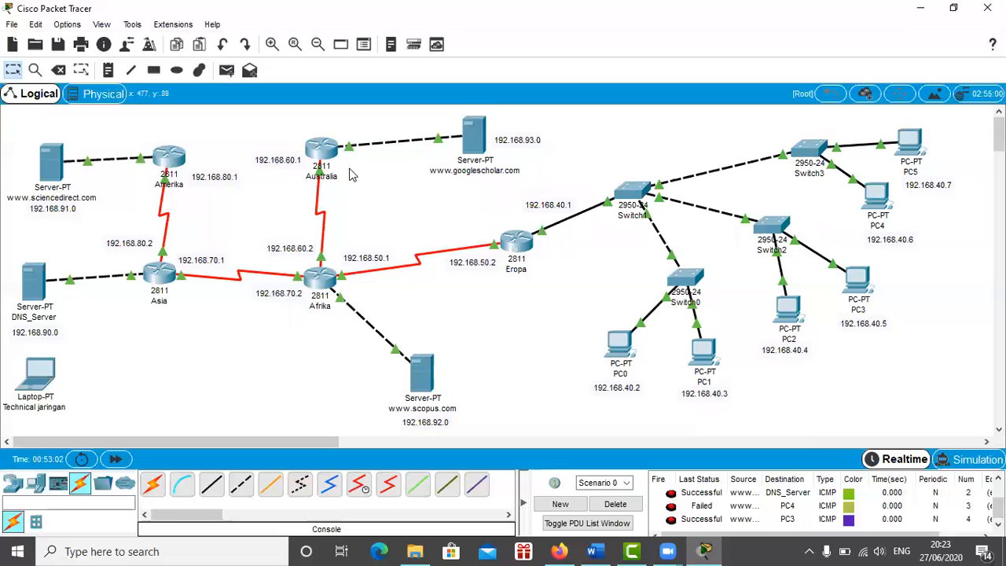
click(227, 70)
click(474, 135)
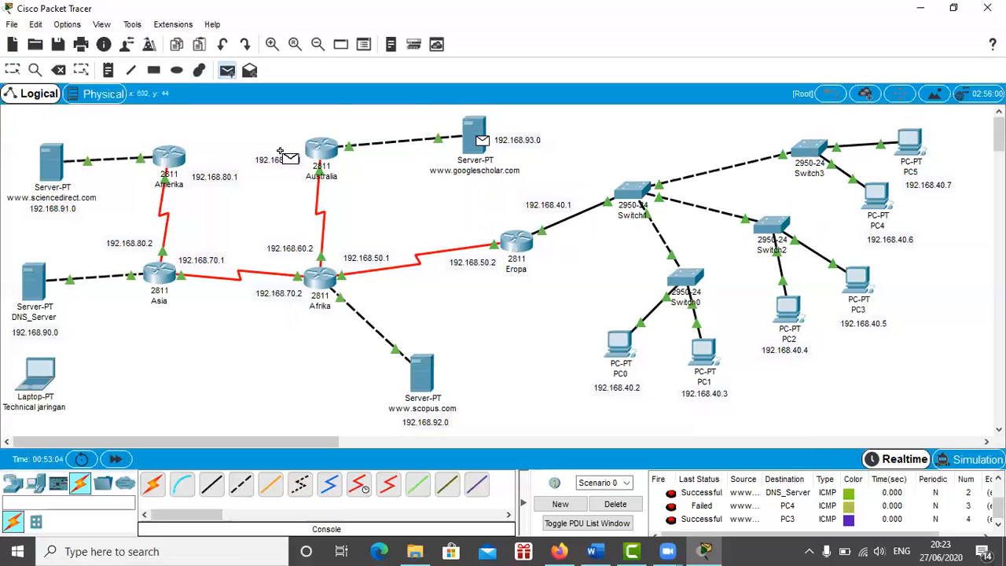
click(51, 162)
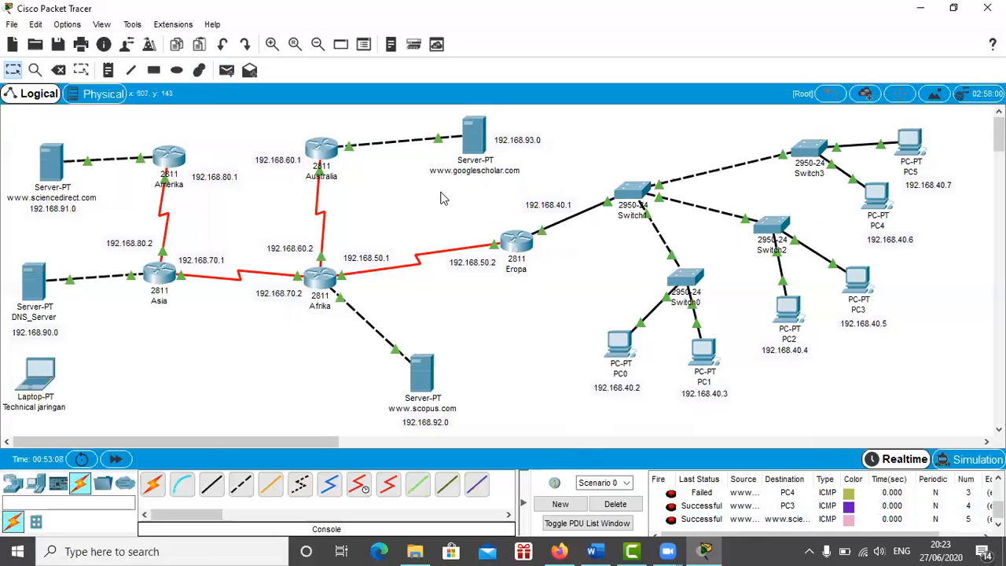
click(227, 70)
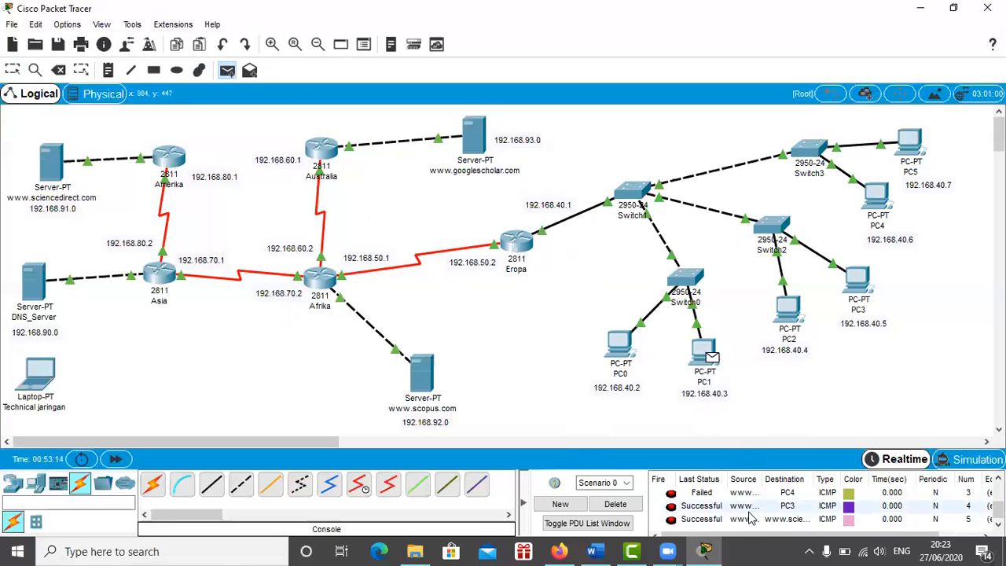
click(640, 505)
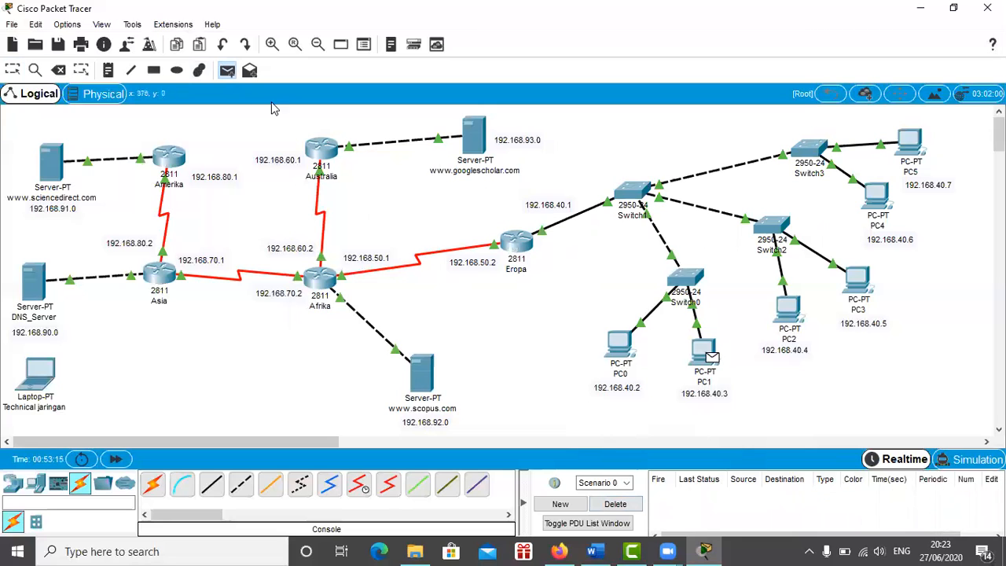
click(476, 142)
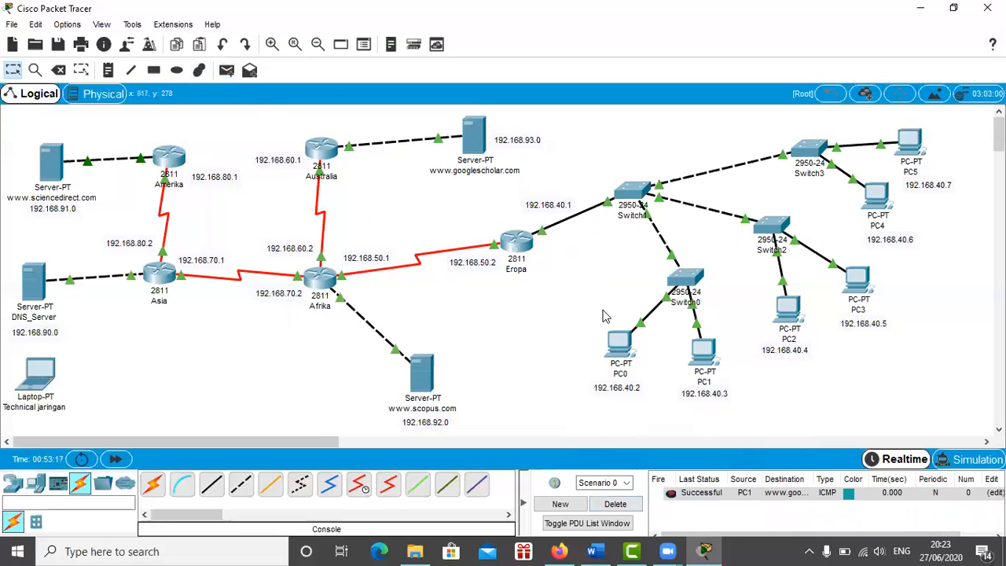
click(633, 507)
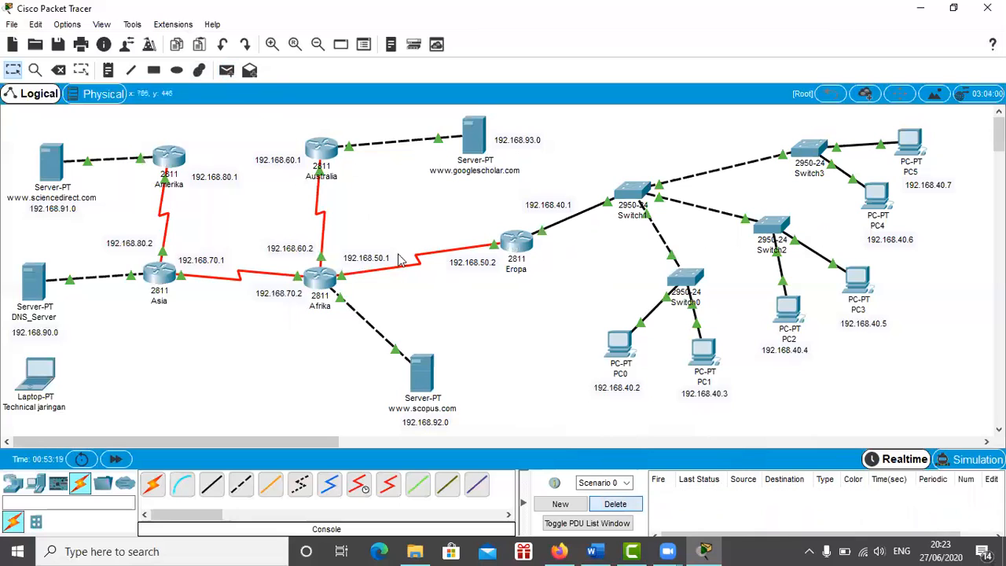
click(227, 70)
click(475, 137)
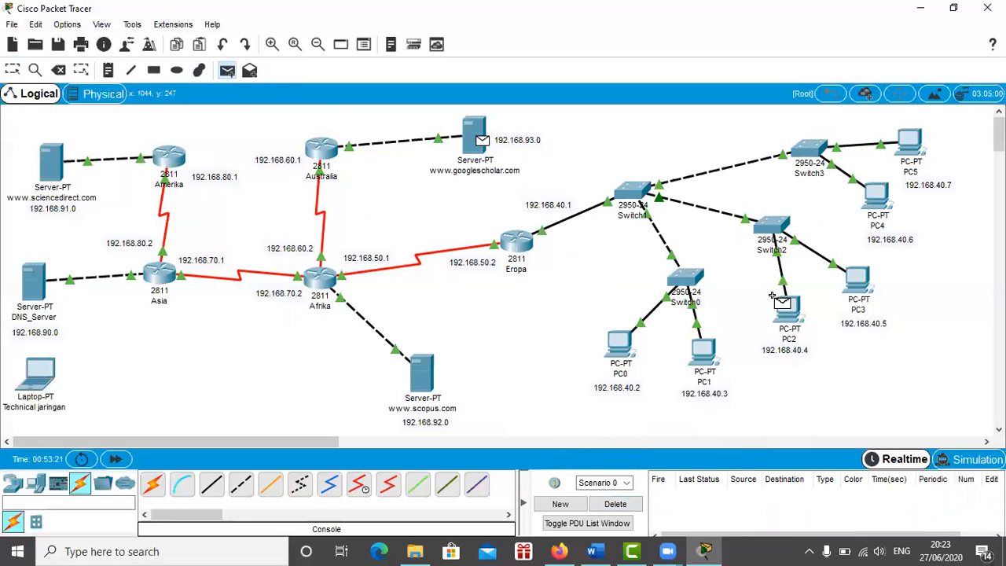
click(862, 294)
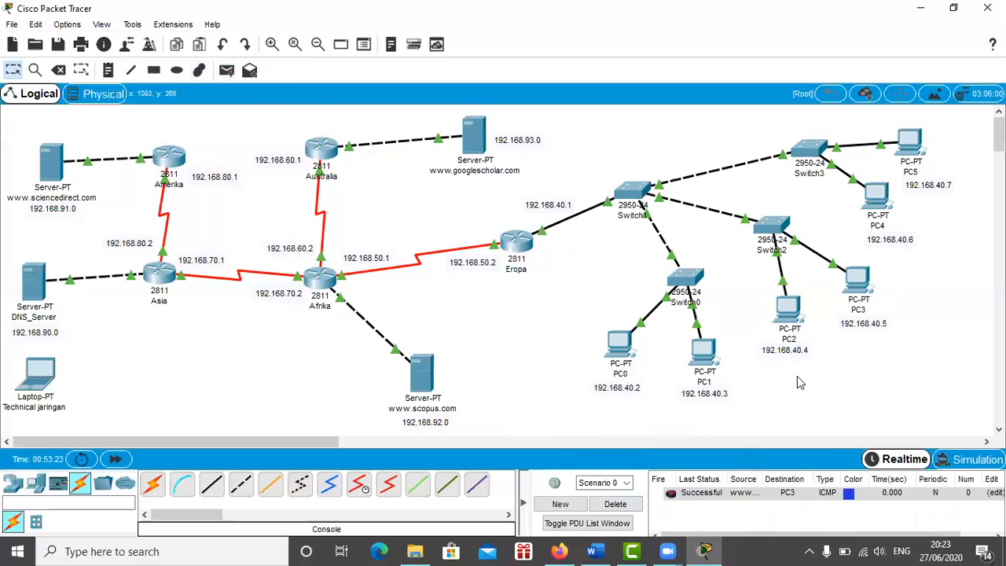
click(633, 510)
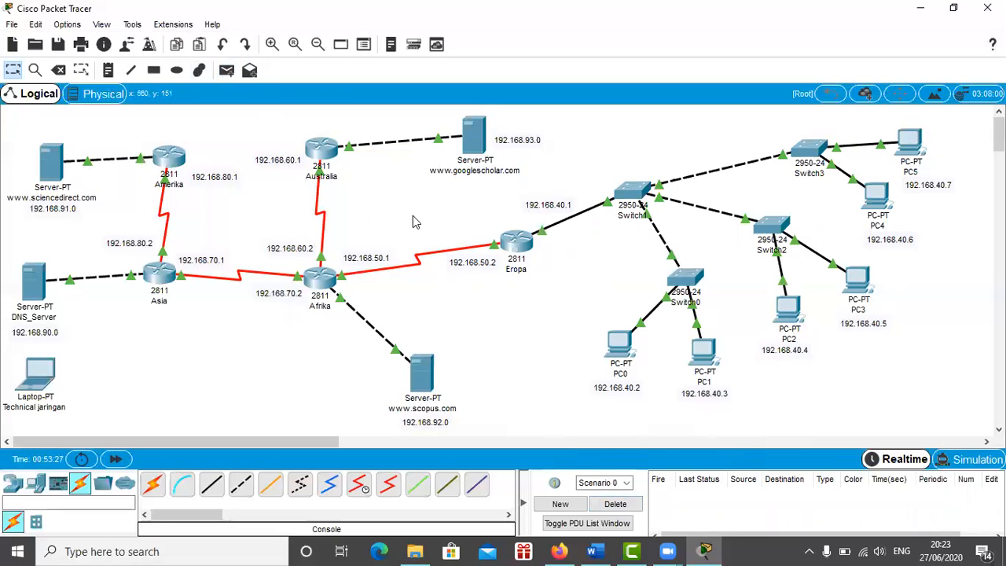